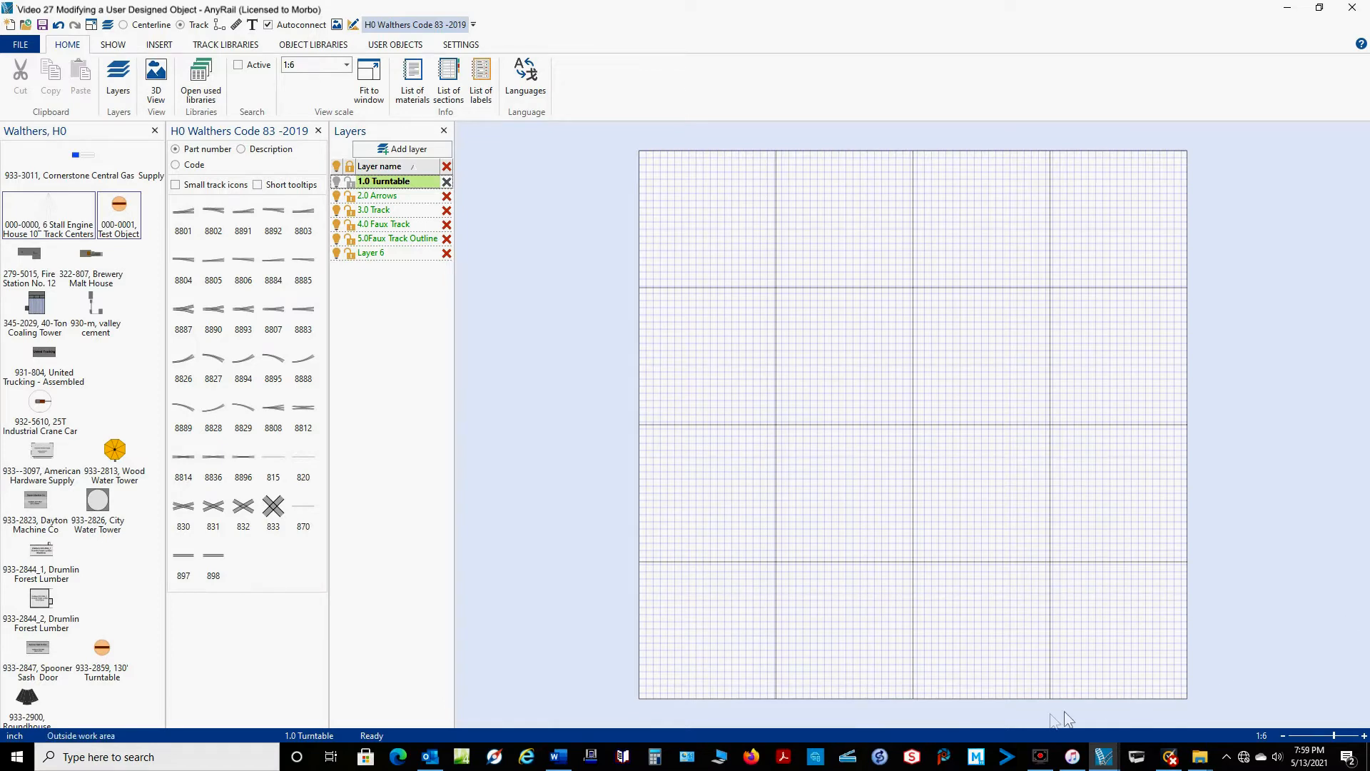
Step: Switch to the Video 26 layout and select the complete lower turntable and roundhouse assembly to examine it
{"action": "mouse_move", "coordinate": [1118, 758]}
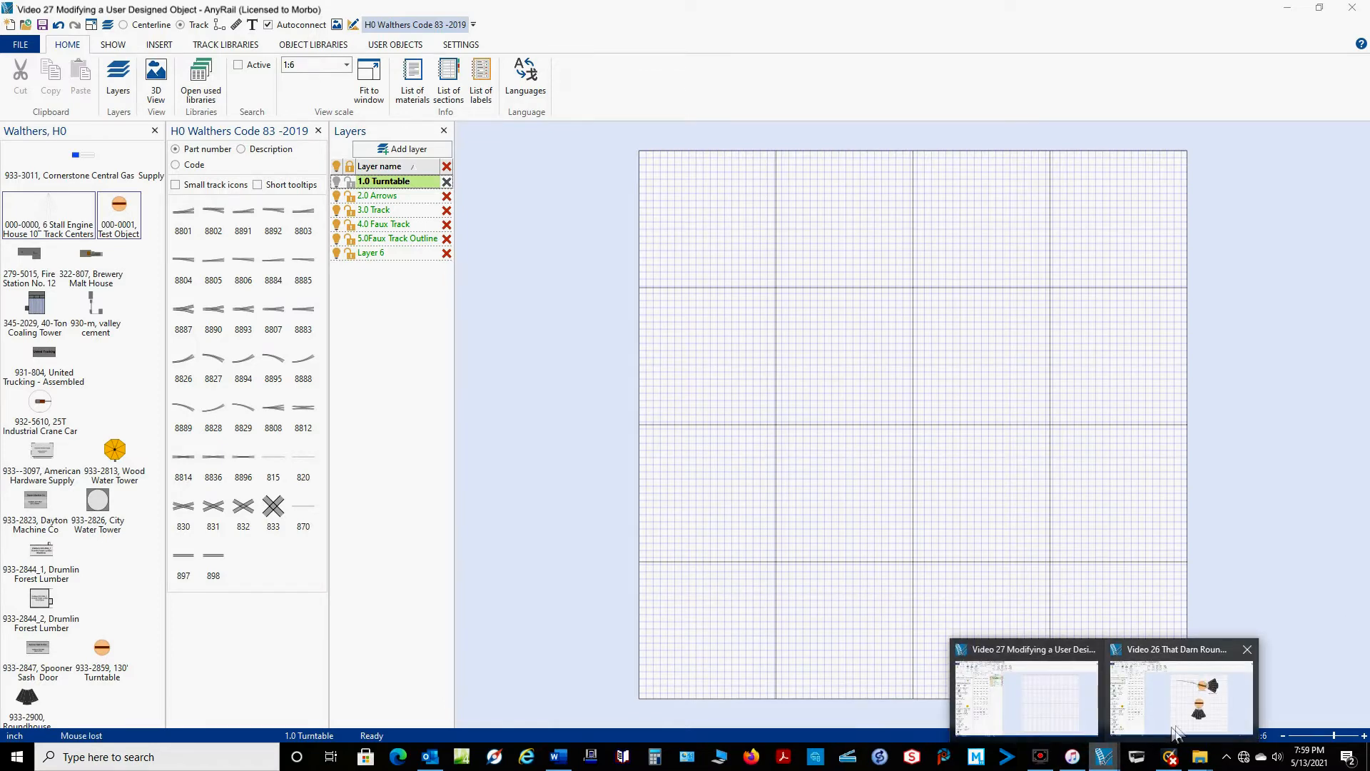
{"action": "left_click", "coordinate": [1176, 724]}
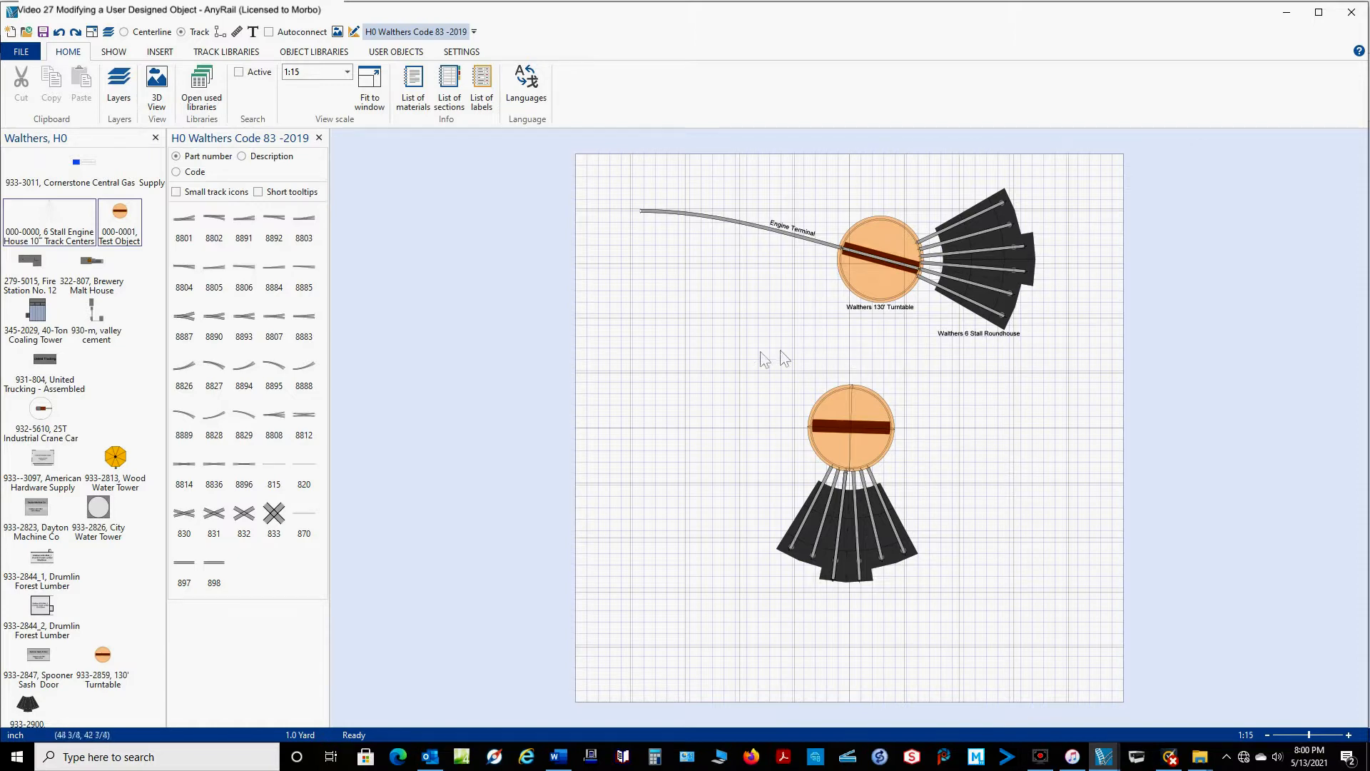
{"action": "left_click_drag", "start_coordinate": [687, 351], "coordinate": [1011, 623]}
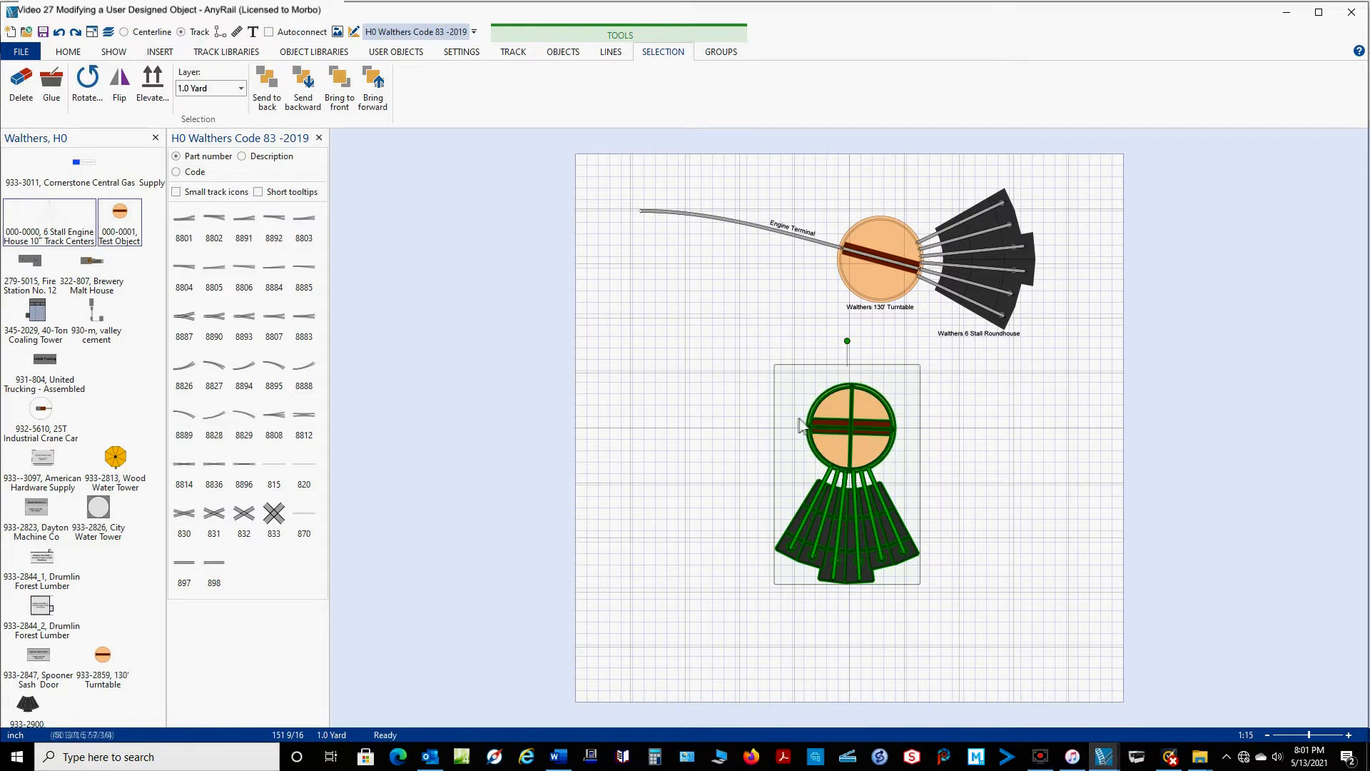
{"action": "left_click", "coordinate": [724, 350]}
Step: Rotate the lower turntable and roundhouse assembly so the roundhouse points down-left, and move it toward the work area's lower right
{"action": "left_click_drag", "start_coordinate": [705, 334], "coordinate": [965, 700]}
{"action": "mouse_move", "coordinate": [849, 340]}
{"action": "left_mouse_down"}
{"action": "mouse_move", "coordinate": [732, 415]}
{"action": "mouse_move", "coordinate": [780, 366]}
{"action": "mouse_move", "coordinate": [964, 447]}
{"action": "mouse_move", "coordinate": [802, 343]}
{"action": "mouse_move", "coordinate": [859, 345]}
{"action": "left_mouse_up"}
{"action": "left_click_drag", "start_coordinate": [908, 501], "coordinate": [936, 533]}
{"action": "left_click_drag", "start_coordinate": [894, 387], "coordinate": [1017, 492]}
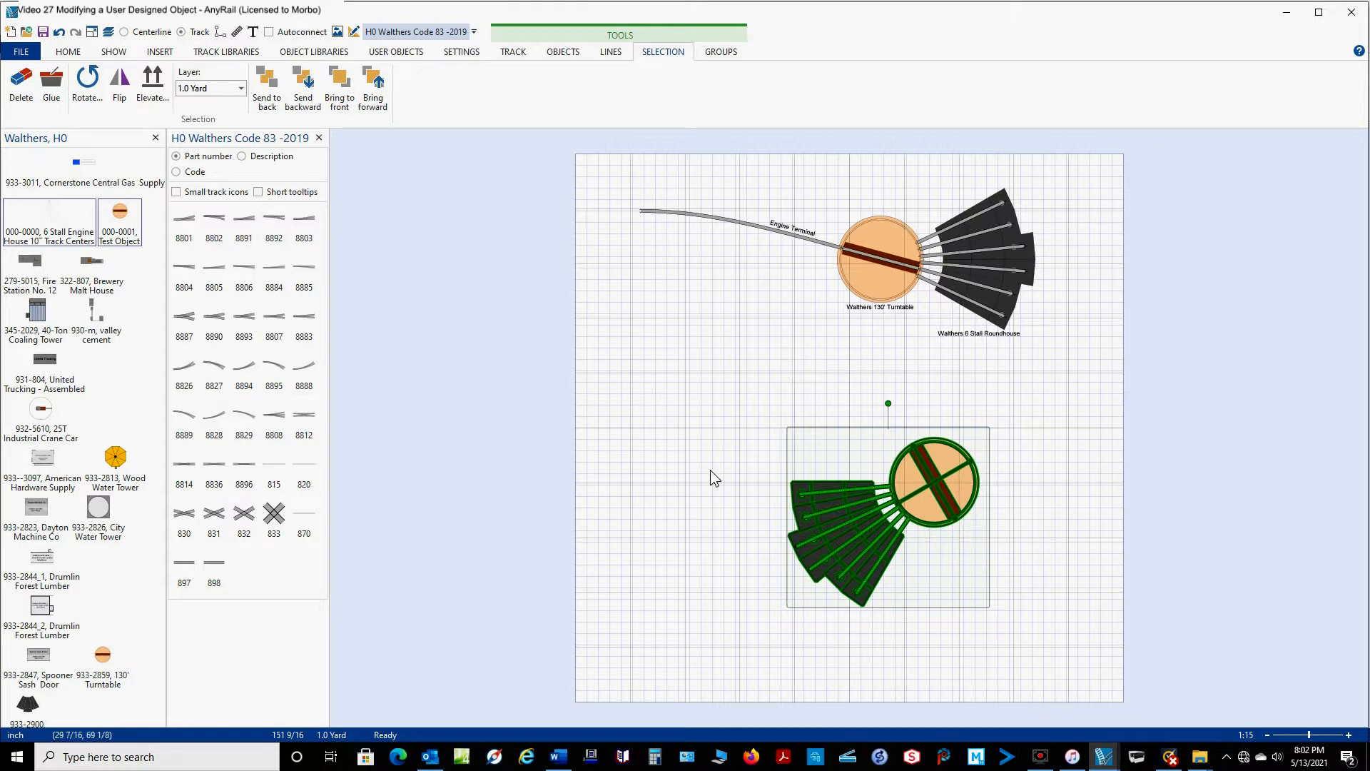
{"action": "mouse_move", "coordinate": [1104, 757]}
{"action": "left_click", "coordinate": [1057, 707]}
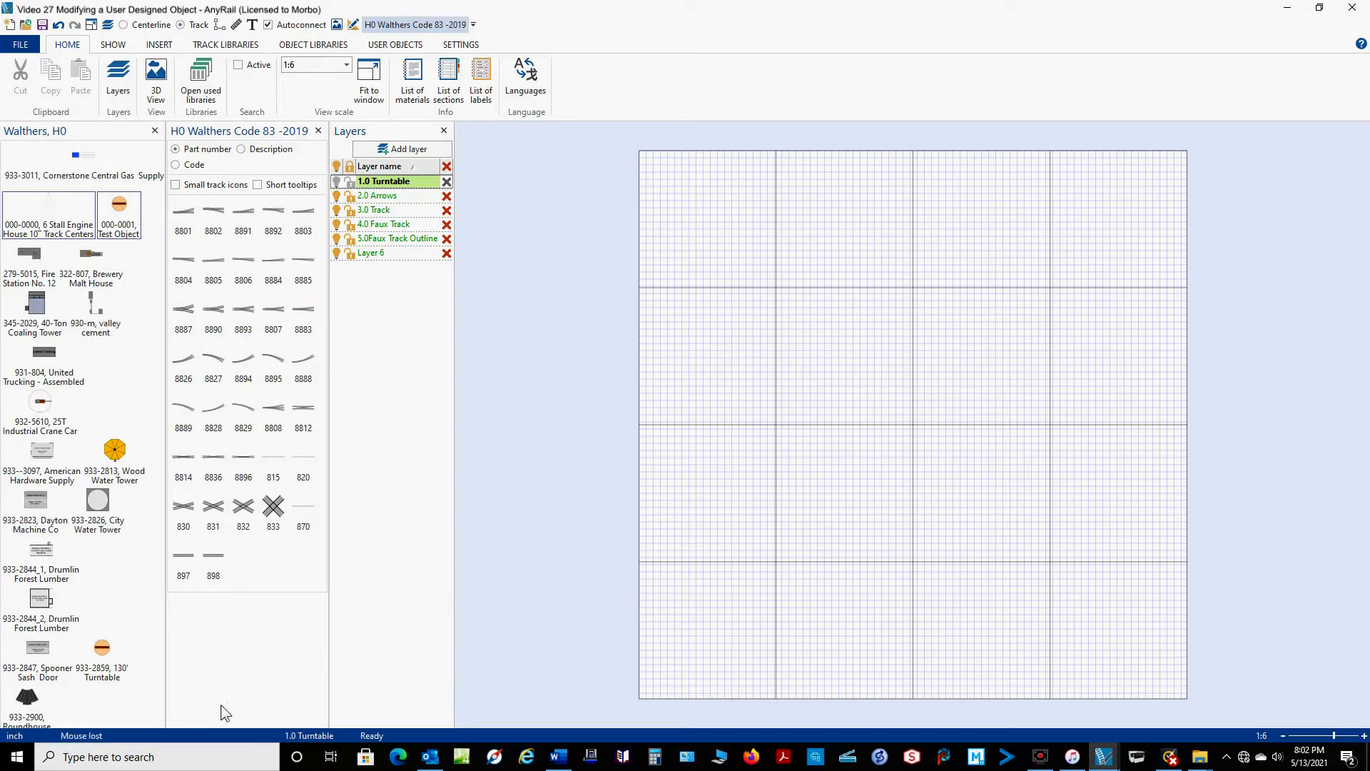
{"action": "left_click", "coordinate": [109, 648]}
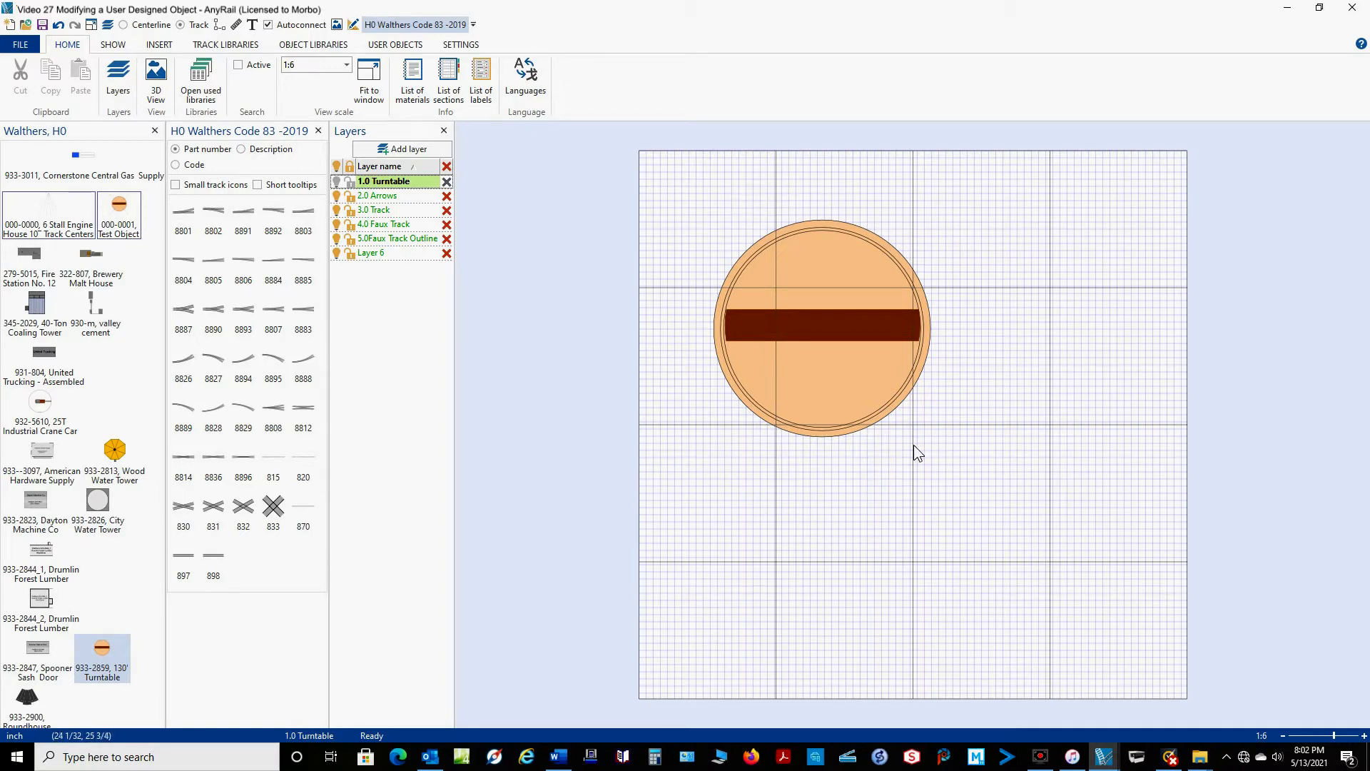
{"action": "left_click_drag", "start_coordinate": [908, 398], "coordinate": [982, 491]}
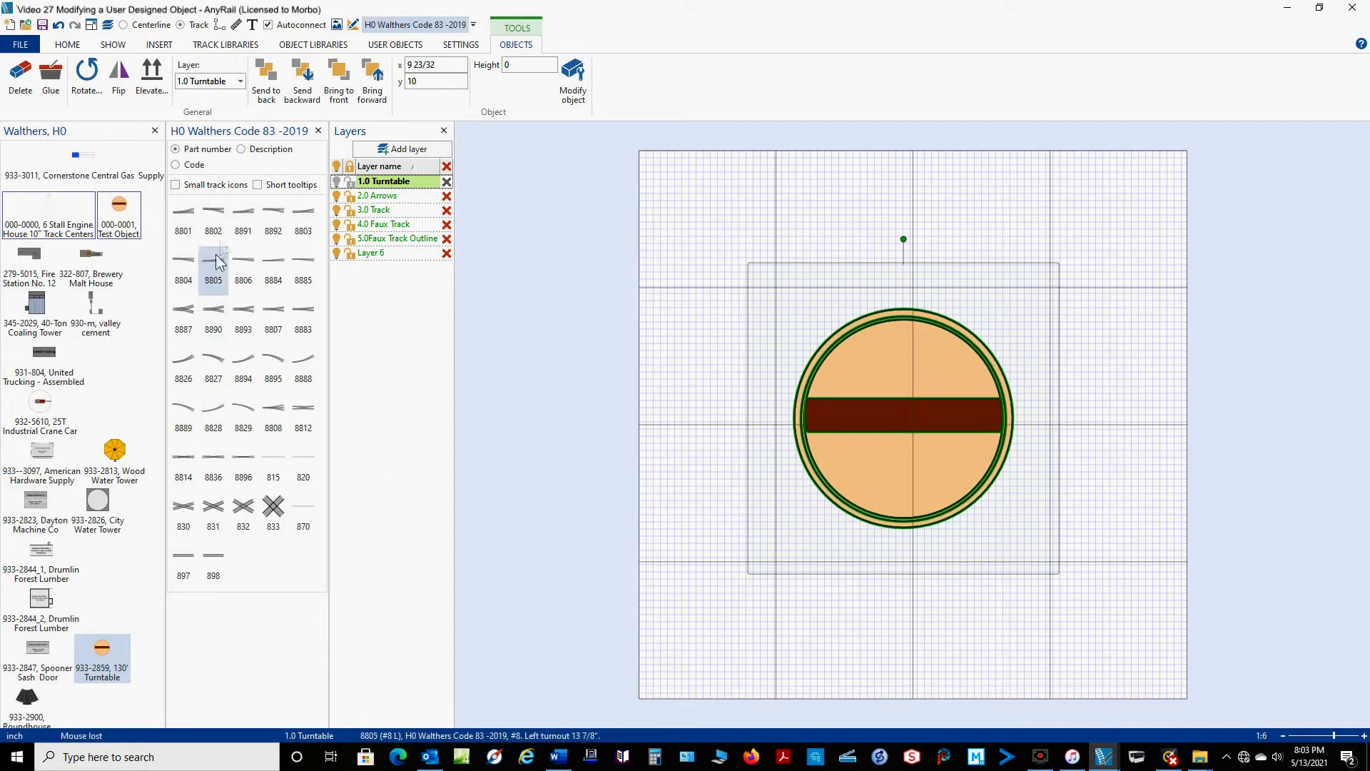
Step: Close the Walthers object library and move the turntable to about x 12 15/32, y 11 3/4
{"action": "left_click", "coordinate": [155, 132]}
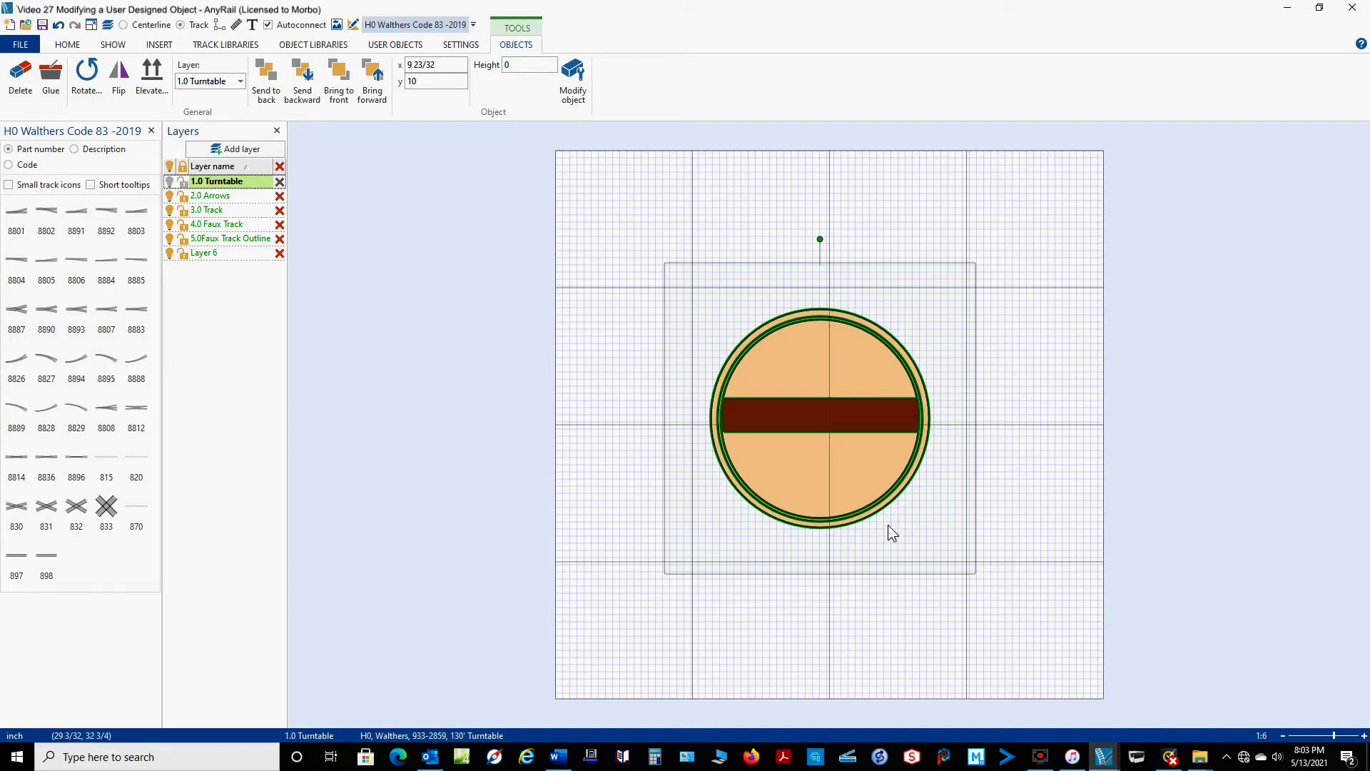
{"action": "left_click", "coordinate": [926, 546]}
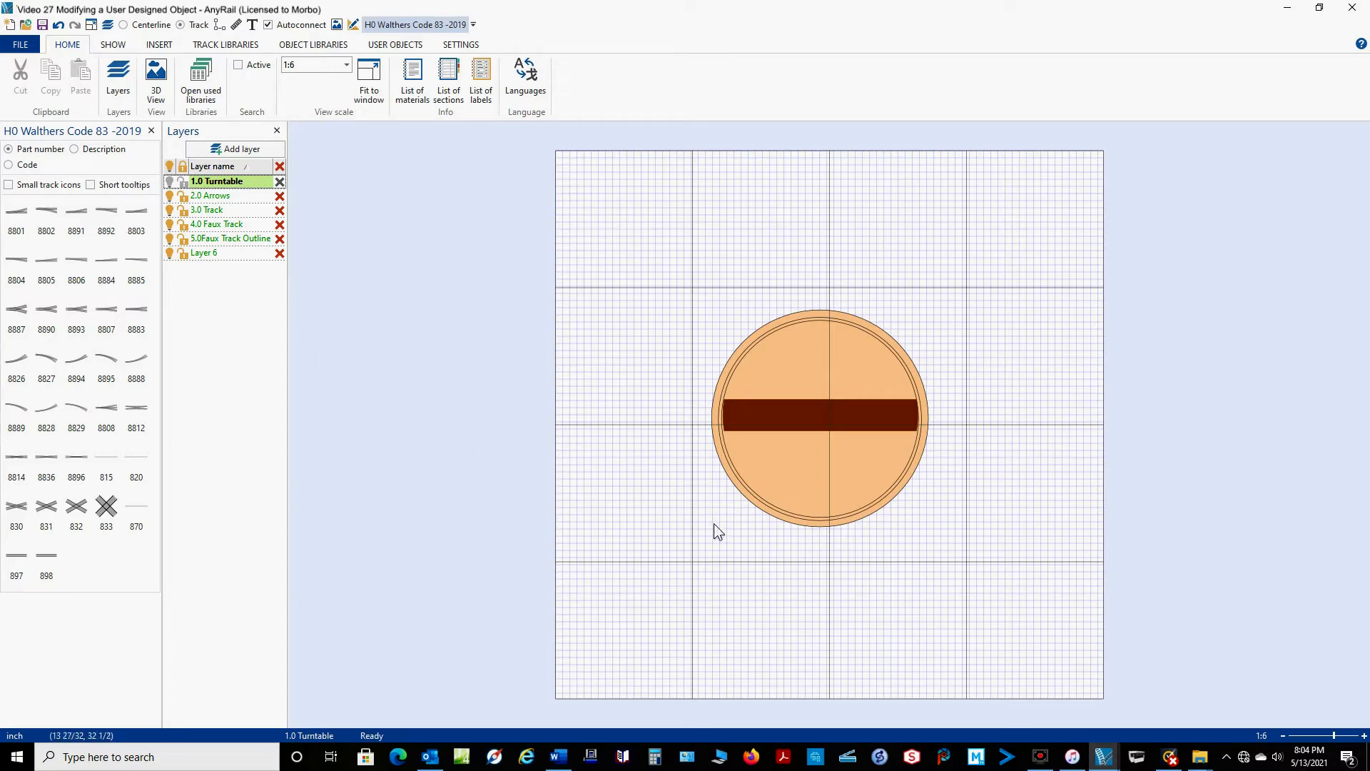
{"action": "left_click", "coordinate": [752, 506]}
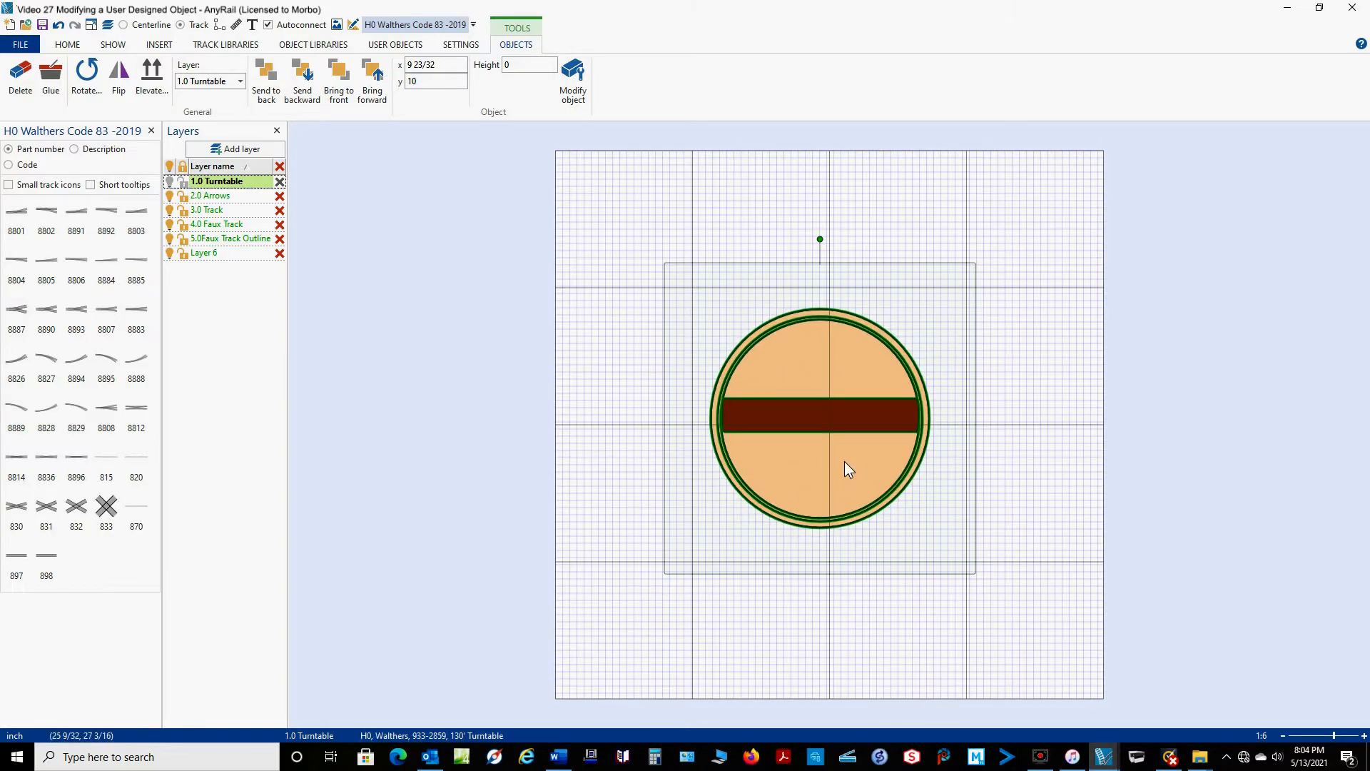
{"action": "left_click_drag", "start_coordinate": [850, 516], "coordinate": [880, 534]}
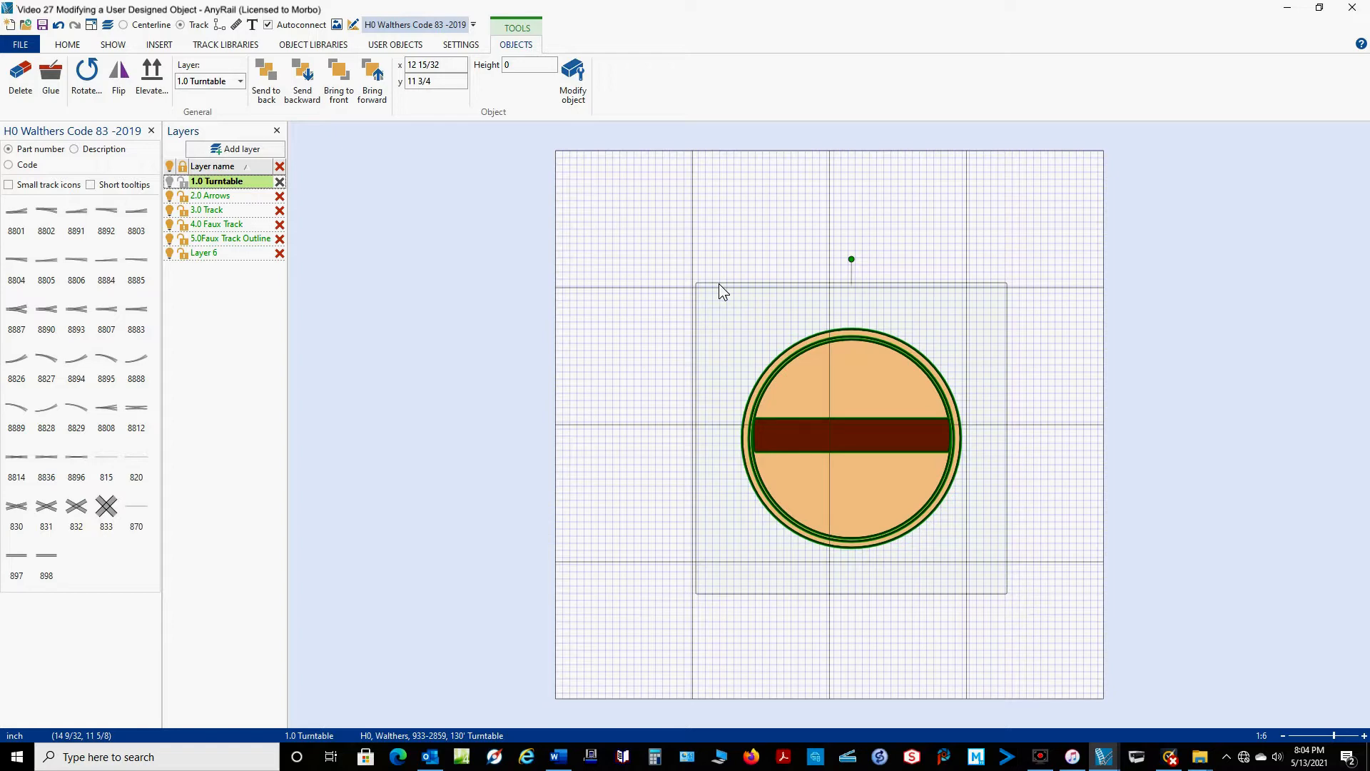
Step: Nudge the turntable down and left to x 12 11/64, y 12 3/16, bringing its bounding box's upper-left corner near the grid intersection
{"action": "key", "text": "Down"}
{"action": "key", "text": "Down"}
{"action": "key", "text": "Down"}
{"action": "key", "text": "Down"}
{"action": "key", "text": "Down"}
{"action": "key", "text": "Down"}
{"action": "key", "text": "Down"}
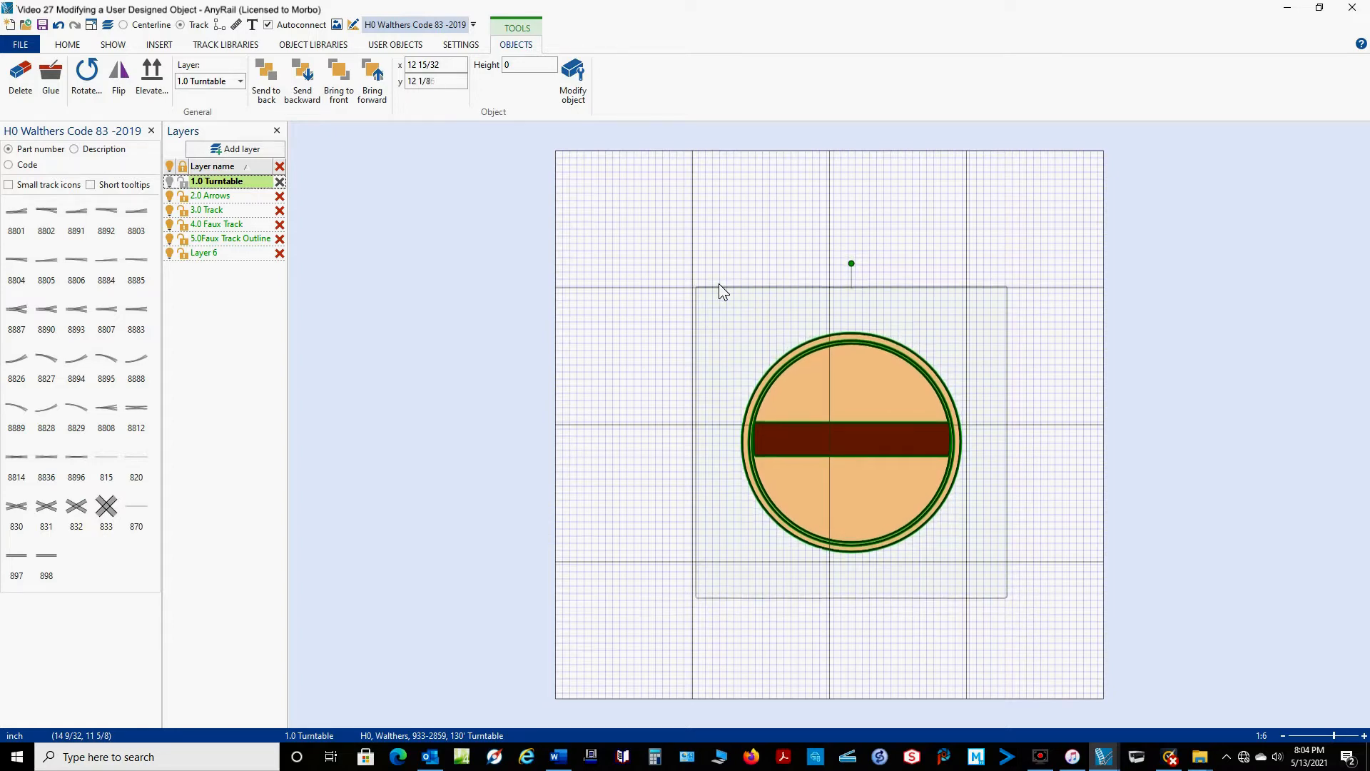
{"action": "key", "text": "Left"}
{"action": "key", "text": "Left"}
{"action": "key", "text": "Left"}
{"action": "key", "text": "Left"}
{"action": "key", "text": "Left"}
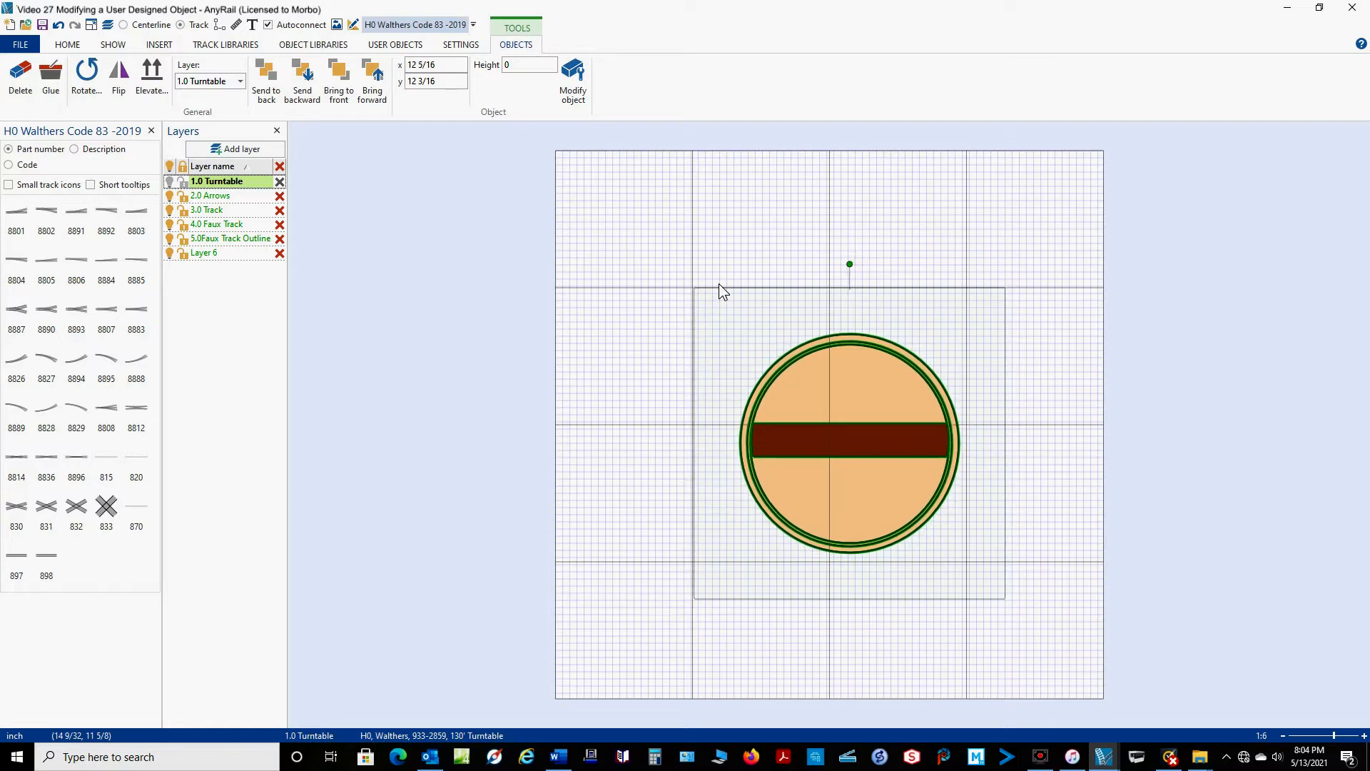
{"action": "key", "text": "Left"}
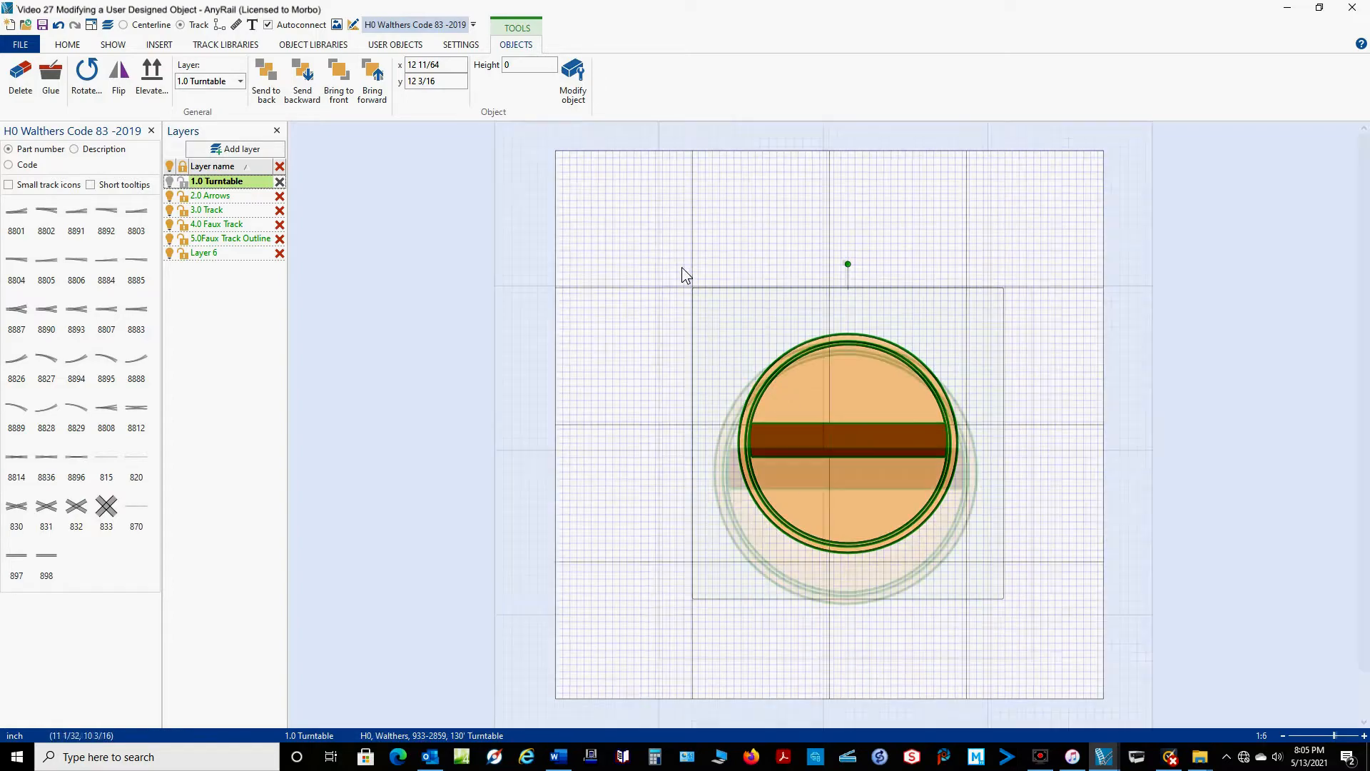
Step: Fine-tune the turntable to x 12 3/64, y 12 1/16 so its bounding box lines up with the major grid lines
{"action": "scroll", "coordinate": [682, 267], "scroll_direction": "up", "scroll_amount": 4}
{"action": "right_click_drag", "start_coordinate": [616, 266], "coordinate": [741, 203]}
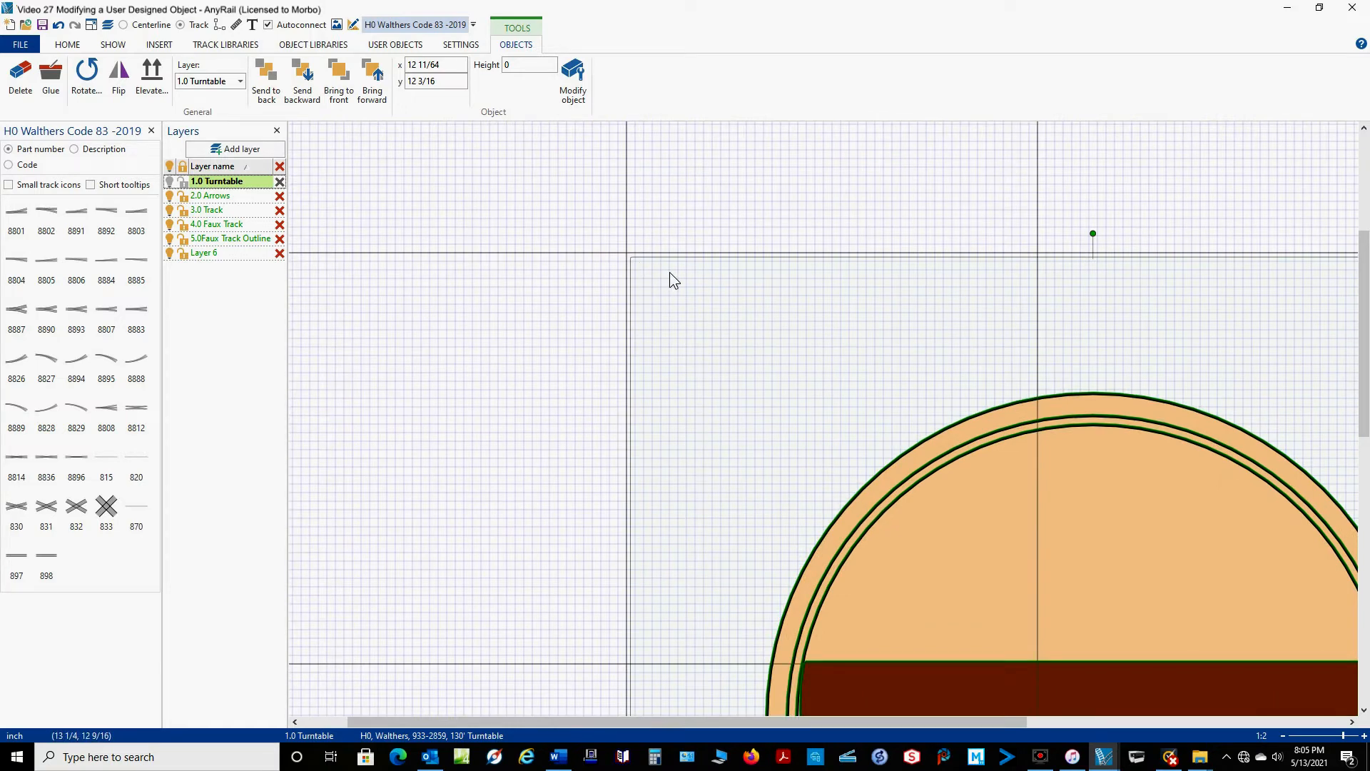
{"action": "key", "text": "Up"}
{"action": "key", "text": "Up"}
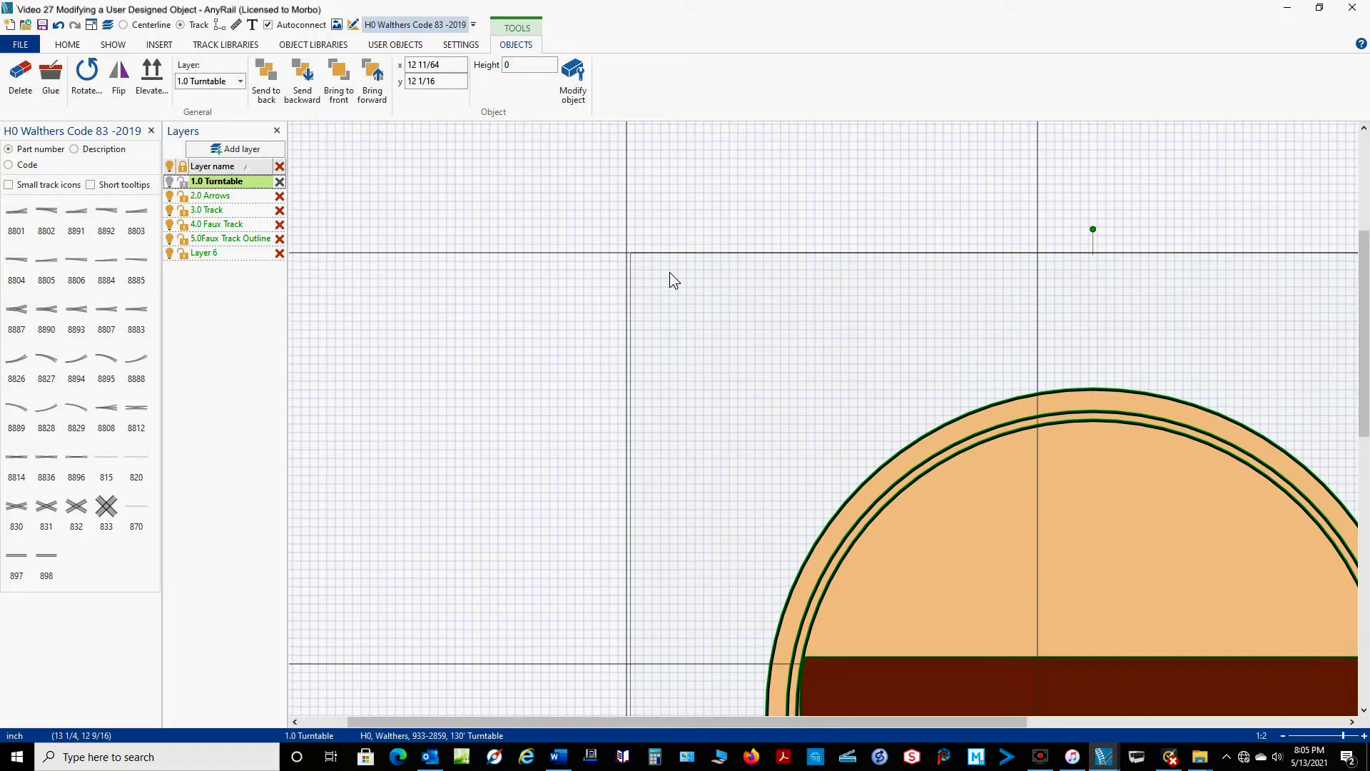
{"action": "key", "text": "Left"}
{"action": "key", "text": "Left"}
{"action": "key", "text": "Left"}
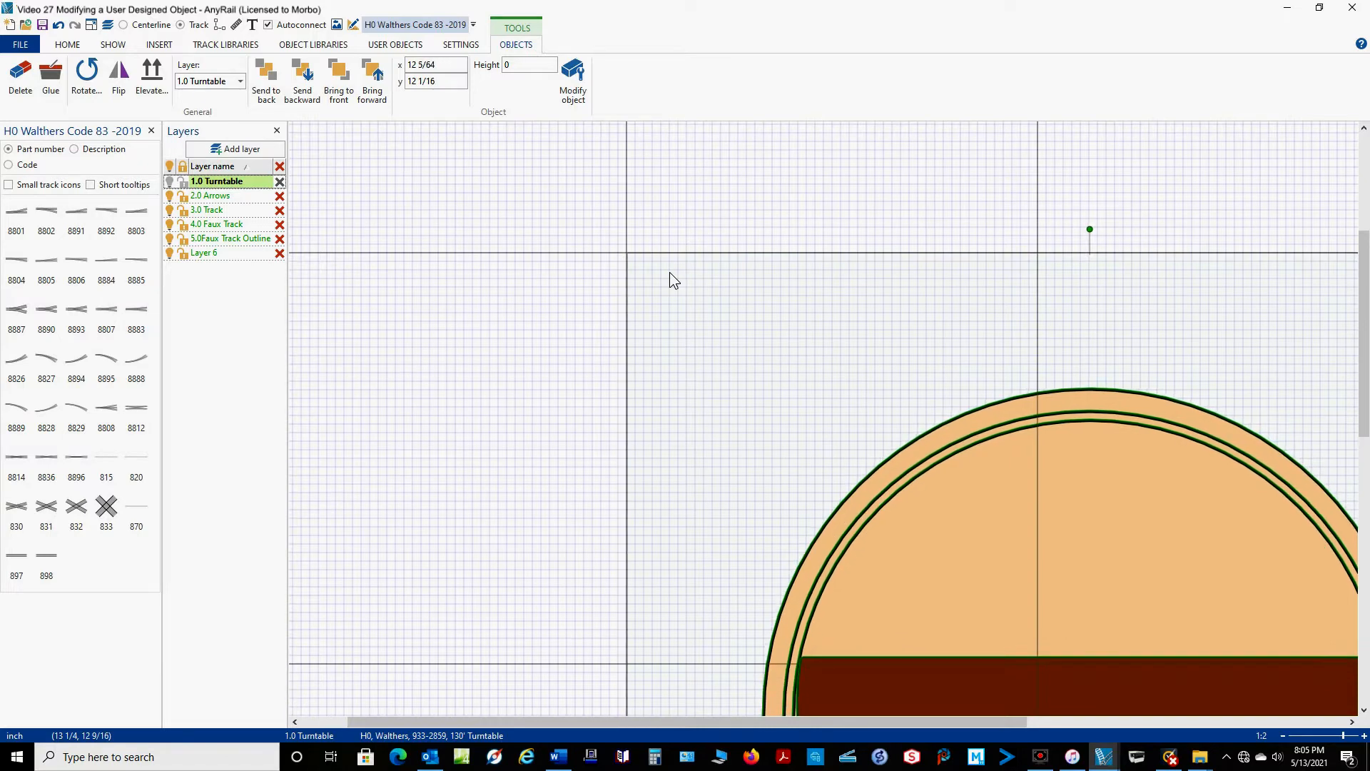
{"action": "key", "text": "Left"}
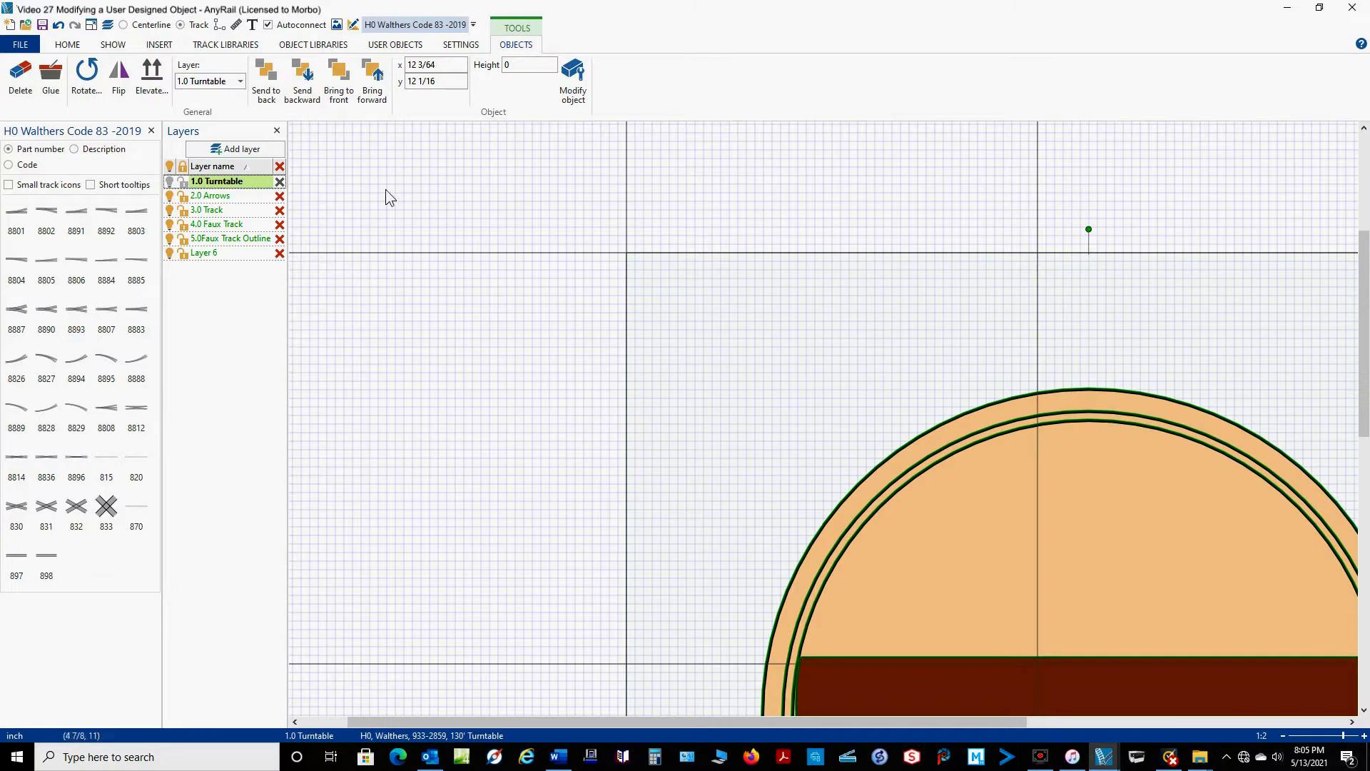
Step: Move the turntable to about x 10 61/64, y 10 11/32 and turn off snap to grid for lines and surfaces
{"action": "scroll", "coordinate": [1106, 336], "scroll_direction": "down", "scroll_amount": 2}
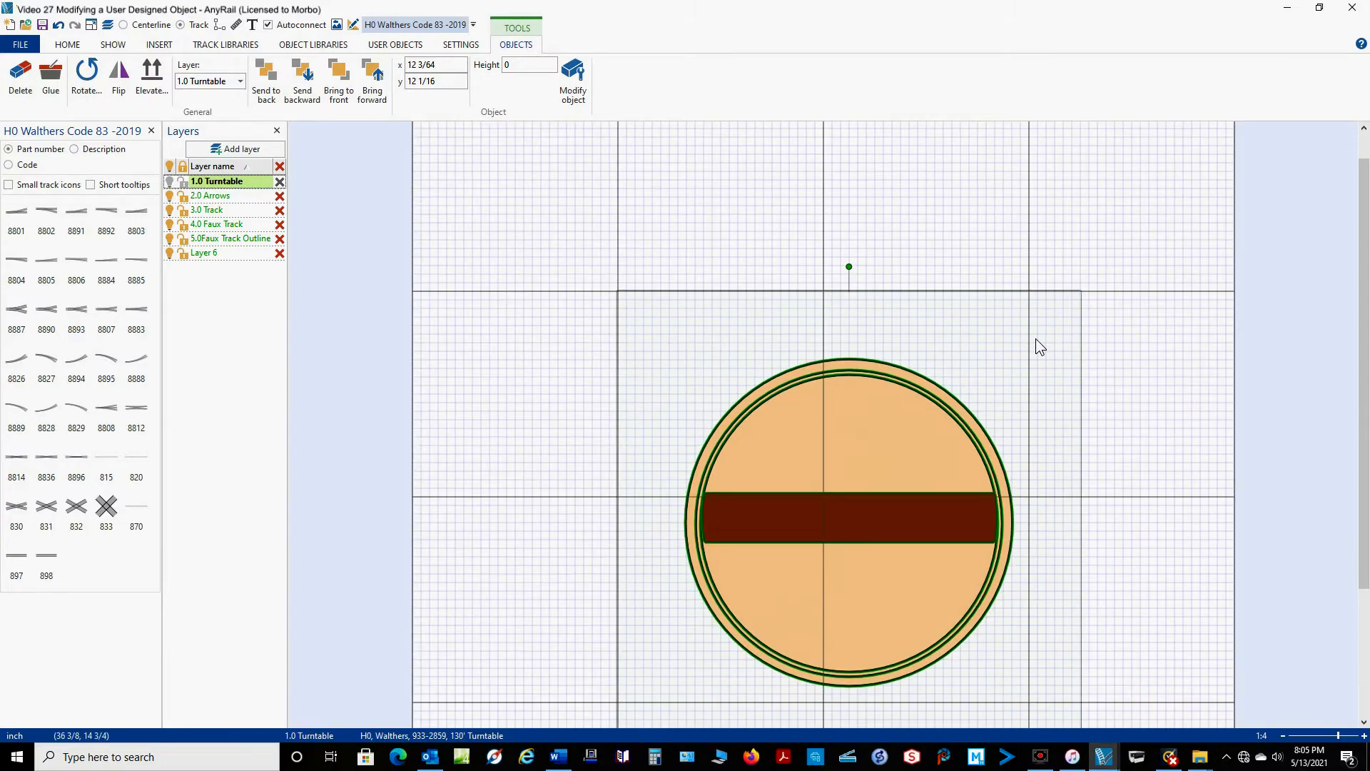
{"action": "scroll", "coordinate": [1034, 339], "scroll_direction": "down", "scroll_amount": 1}
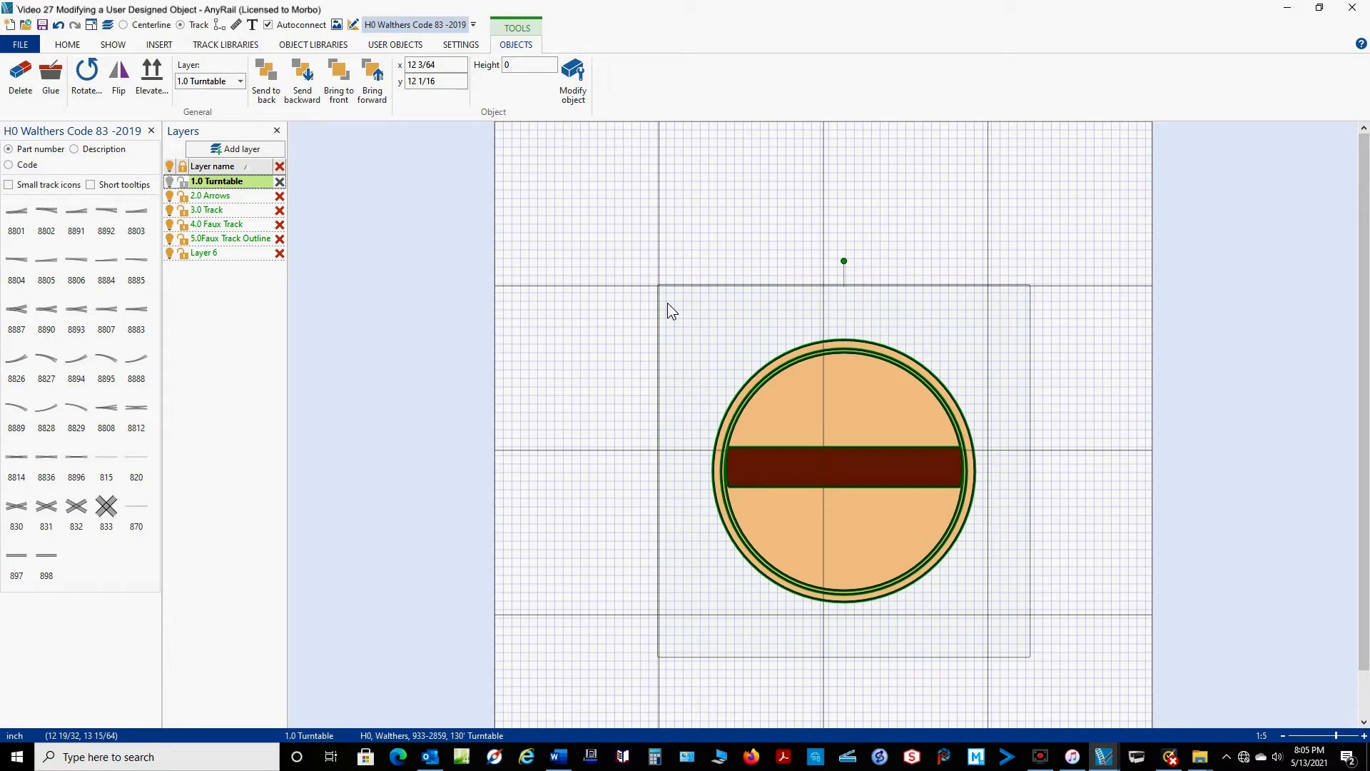
{"action": "left_click", "coordinate": [461, 45]}
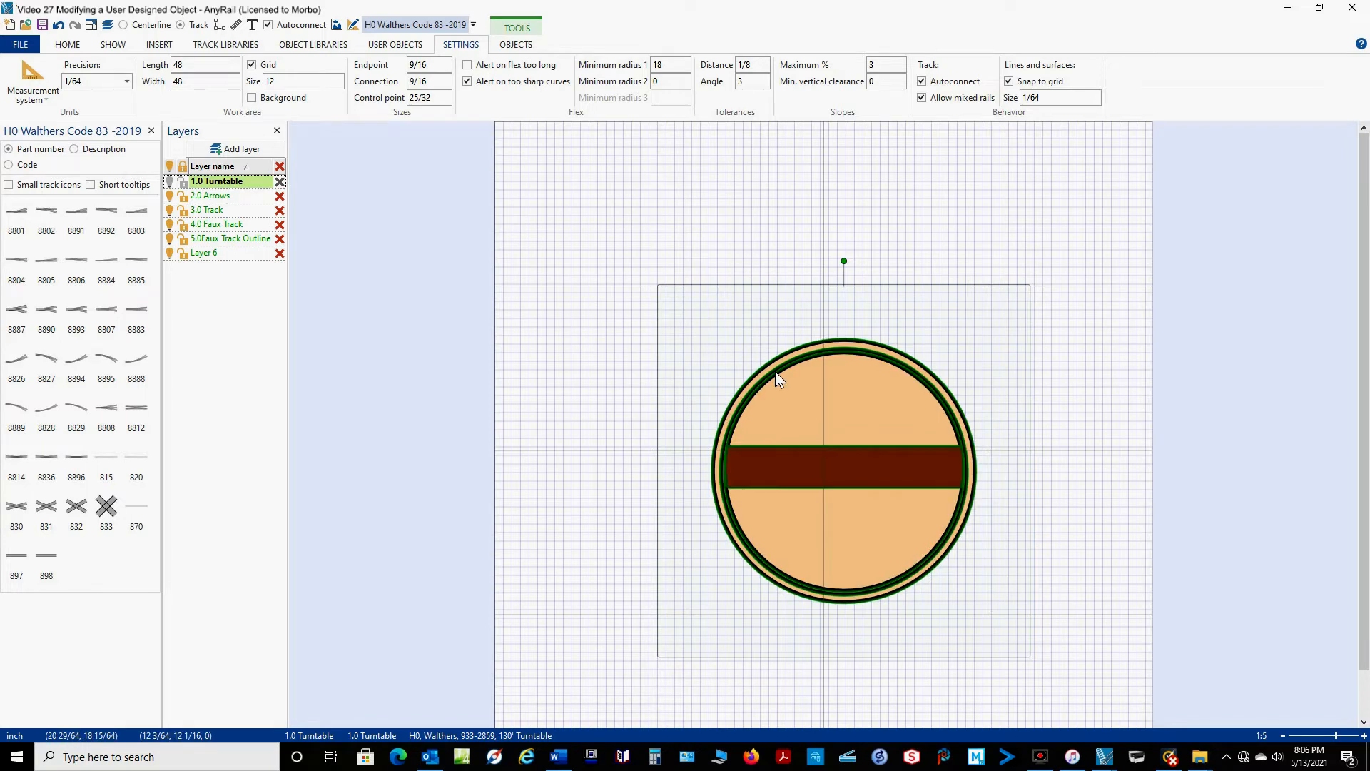
{"action": "left_click_drag", "start_coordinate": [776, 374], "coordinate": [761, 350]}
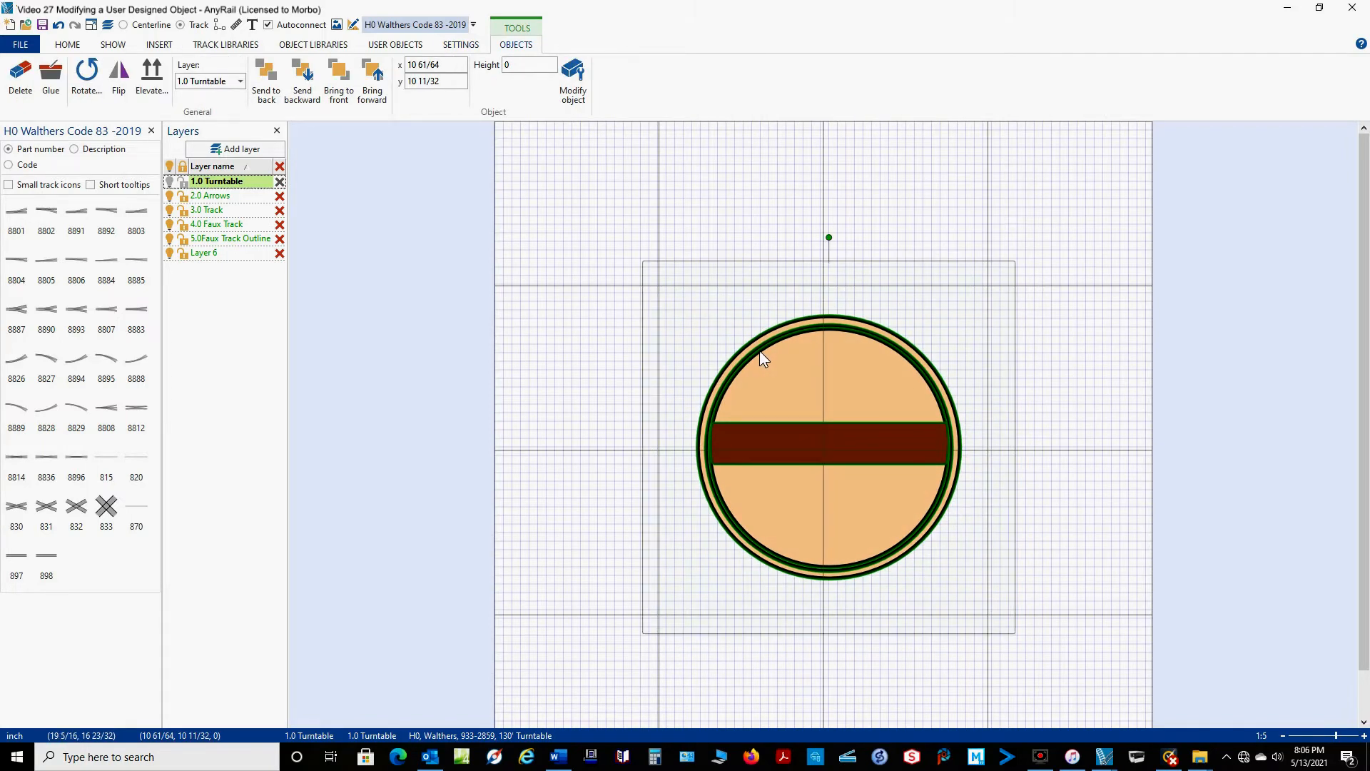
{"action": "left_click", "coordinate": [461, 46]}
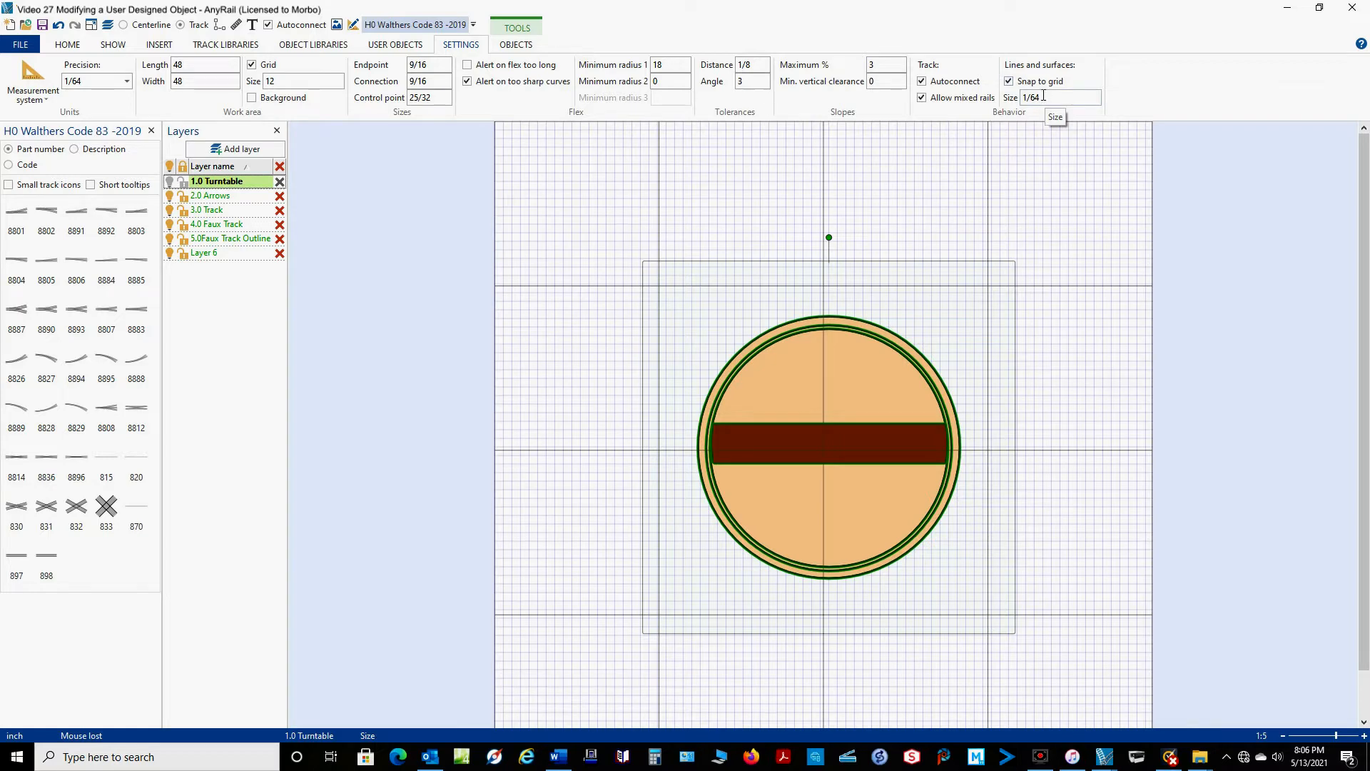
{"action": "left_click", "coordinate": [1010, 82]}
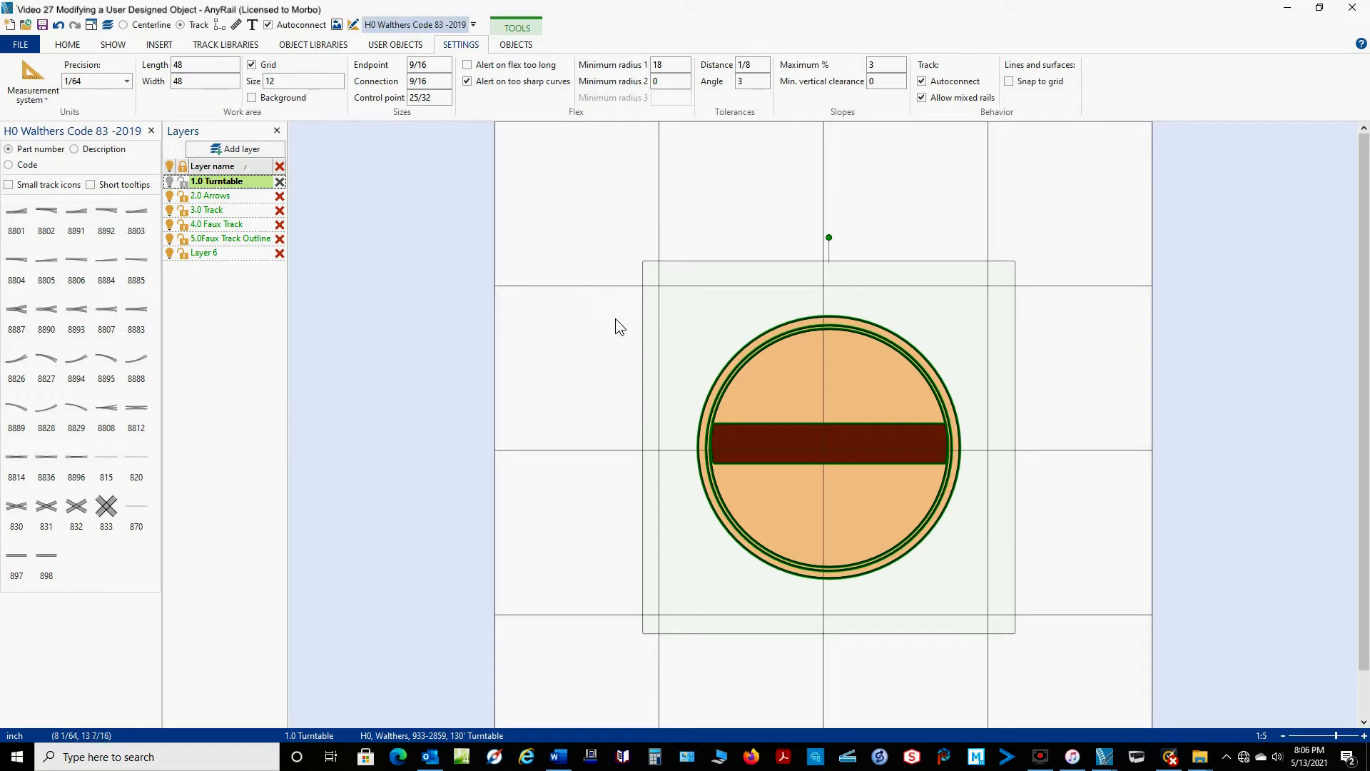
Step: Draw a diagonal line across the turntable from its bounding box's upper-left corner to just beyond the lower-right corner
{"action": "right_click", "coordinate": [644, 261]}
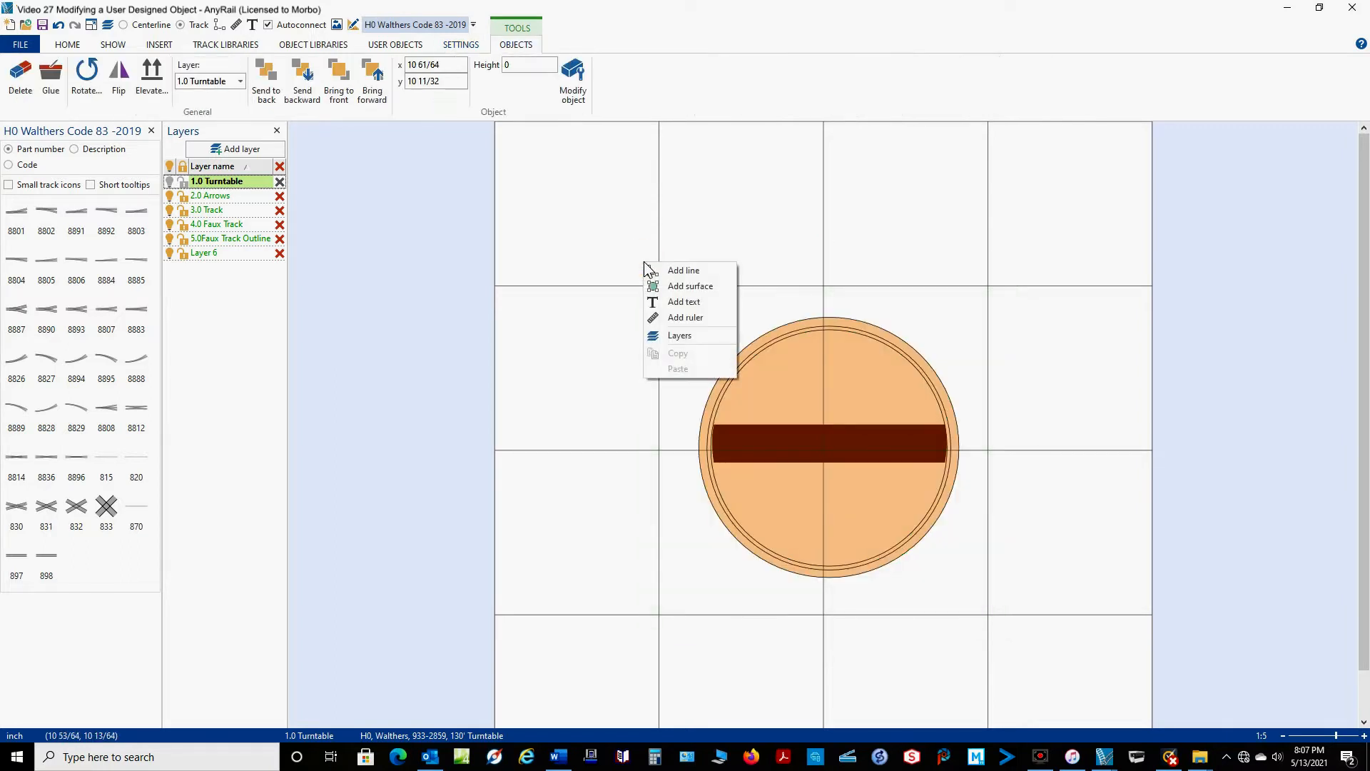
{"action": "left_click", "coordinate": [660, 269]}
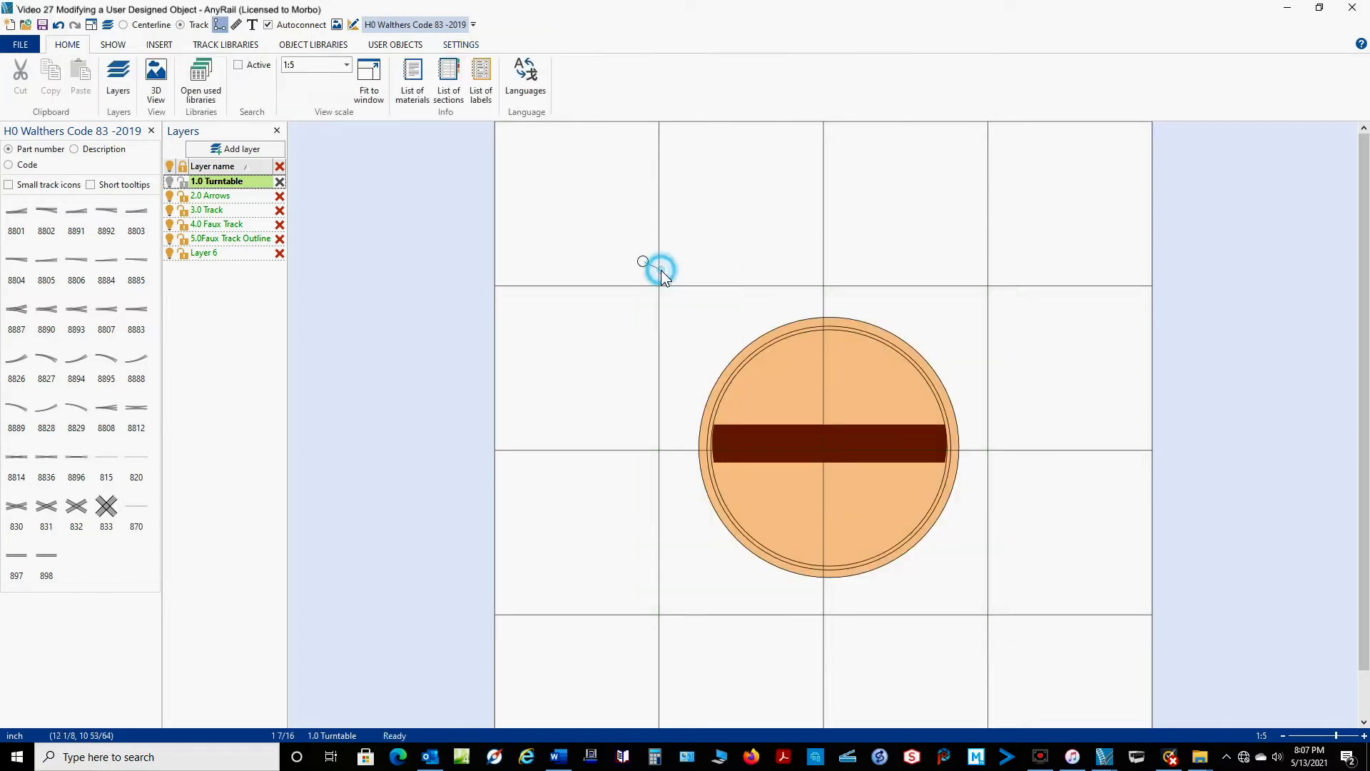
{"action": "left_click", "coordinate": [1042, 659]}
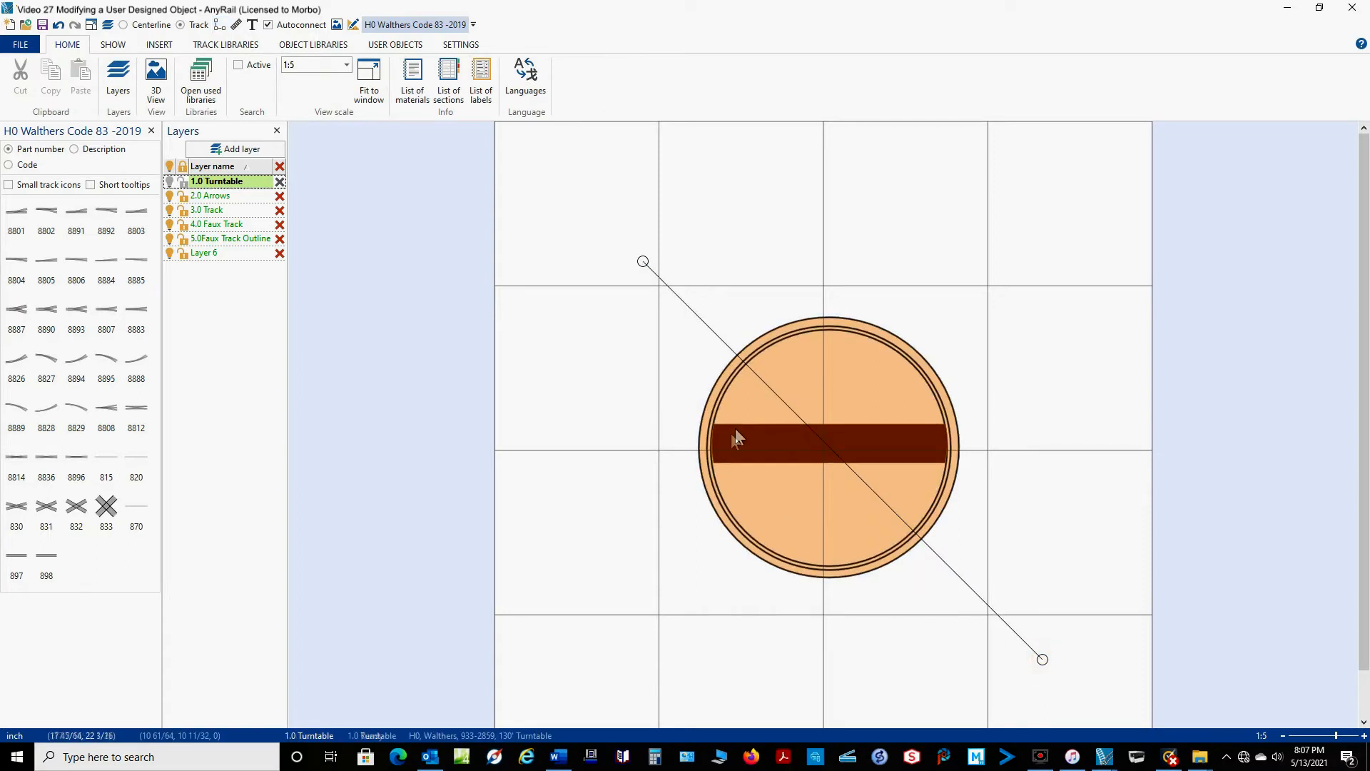
Step: Draw a second diagonal line from the turntable bounding box's upper-right corner to just beyond its lower-left corner
{"action": "left_click", "coordinate": [710, 451]}
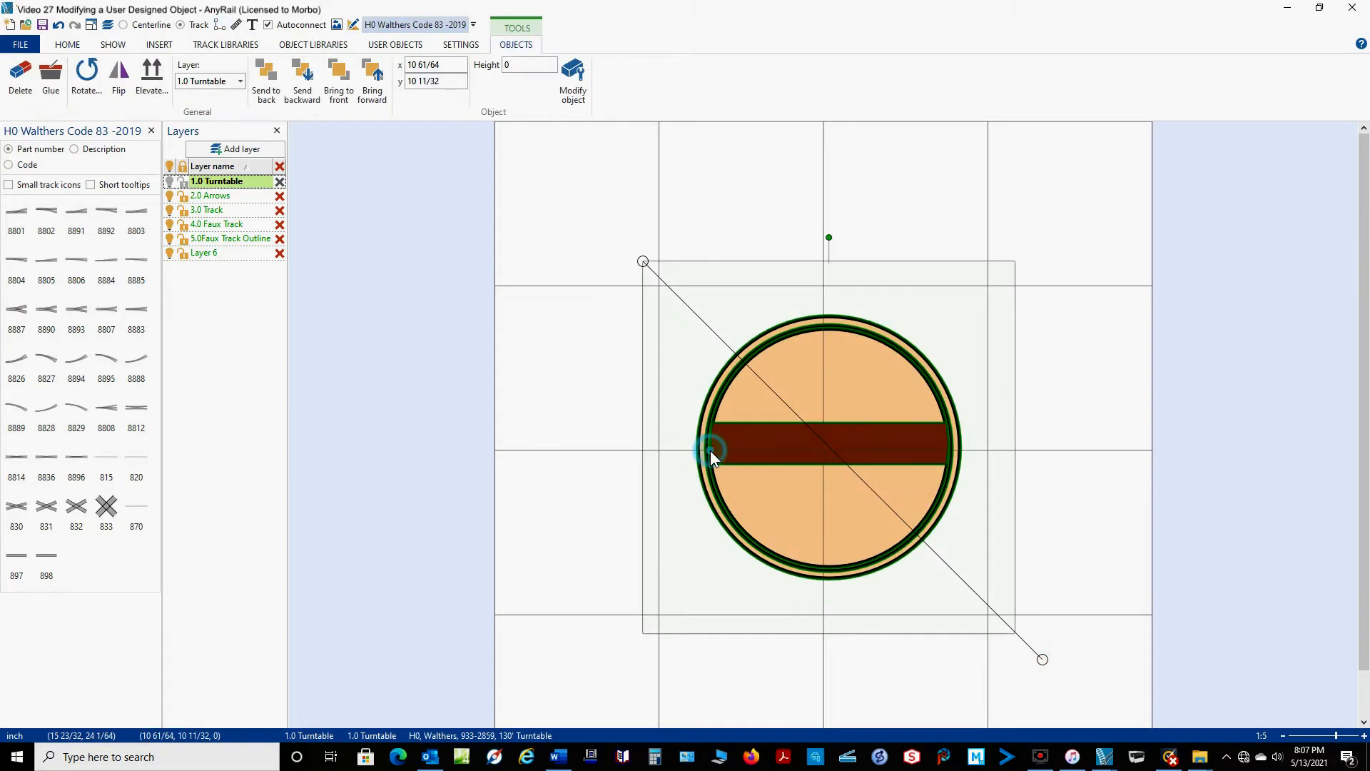
{"action": "right_click", "coordinate": [1014, 262]}
{"action": "left_click", "coordinate": [1017, 266]}
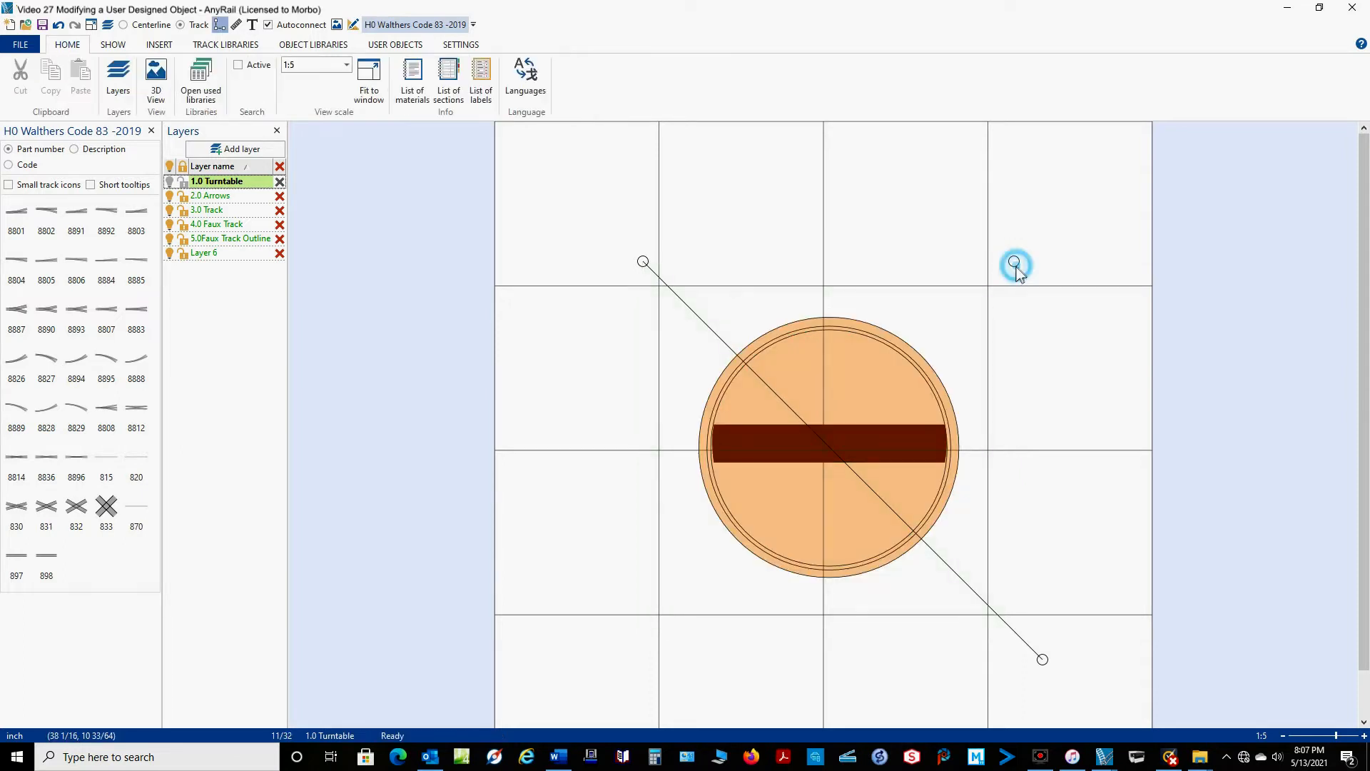
{"action": "left_click", "coordinate": [632, 645]}
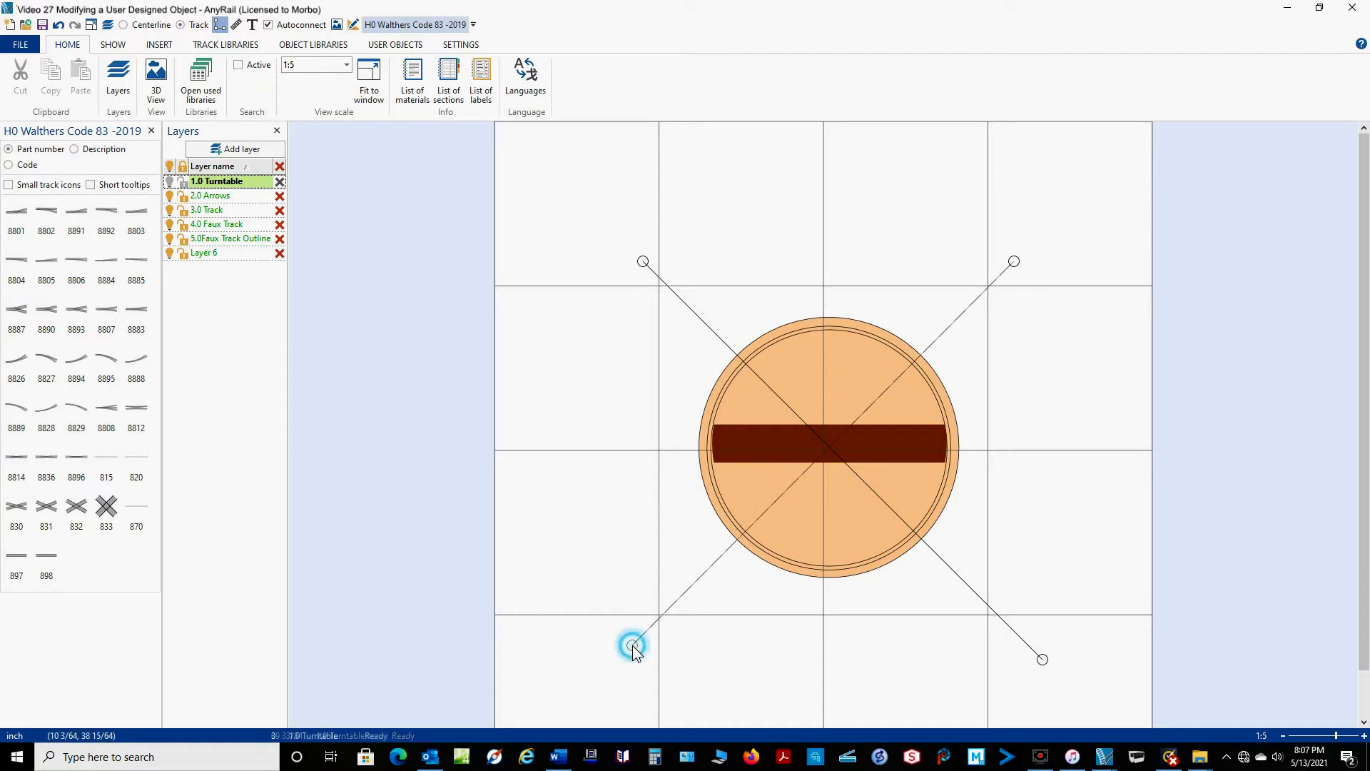
Step: Move the first diagonal's upper-left endpoint to about x 10 59/64, y 10 21/64 at the turntable's bounding box corner
{"action": "left_click", "coordinate": [702, 423]}
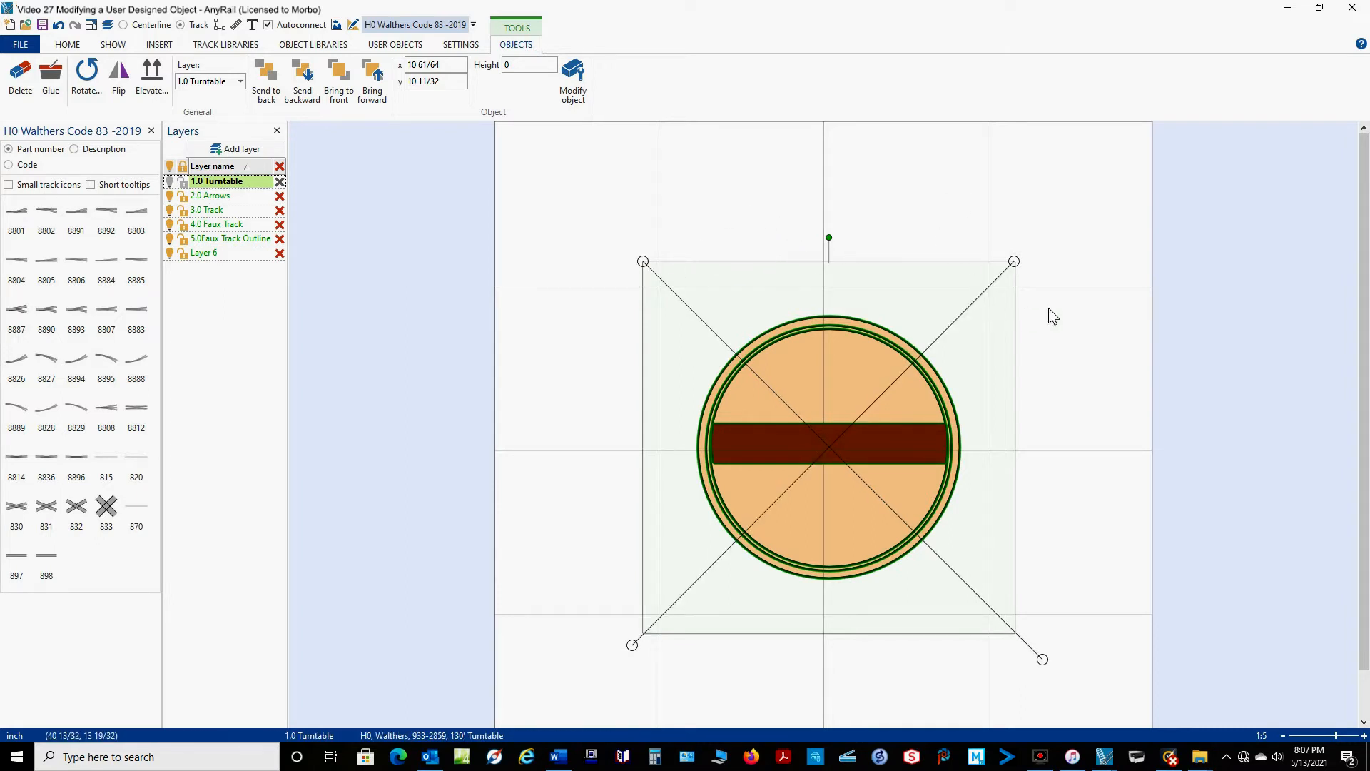
{"action": "scroll", "coordinate": [624, 256], "scroll_direction": "up", "scroll_amount": 5}
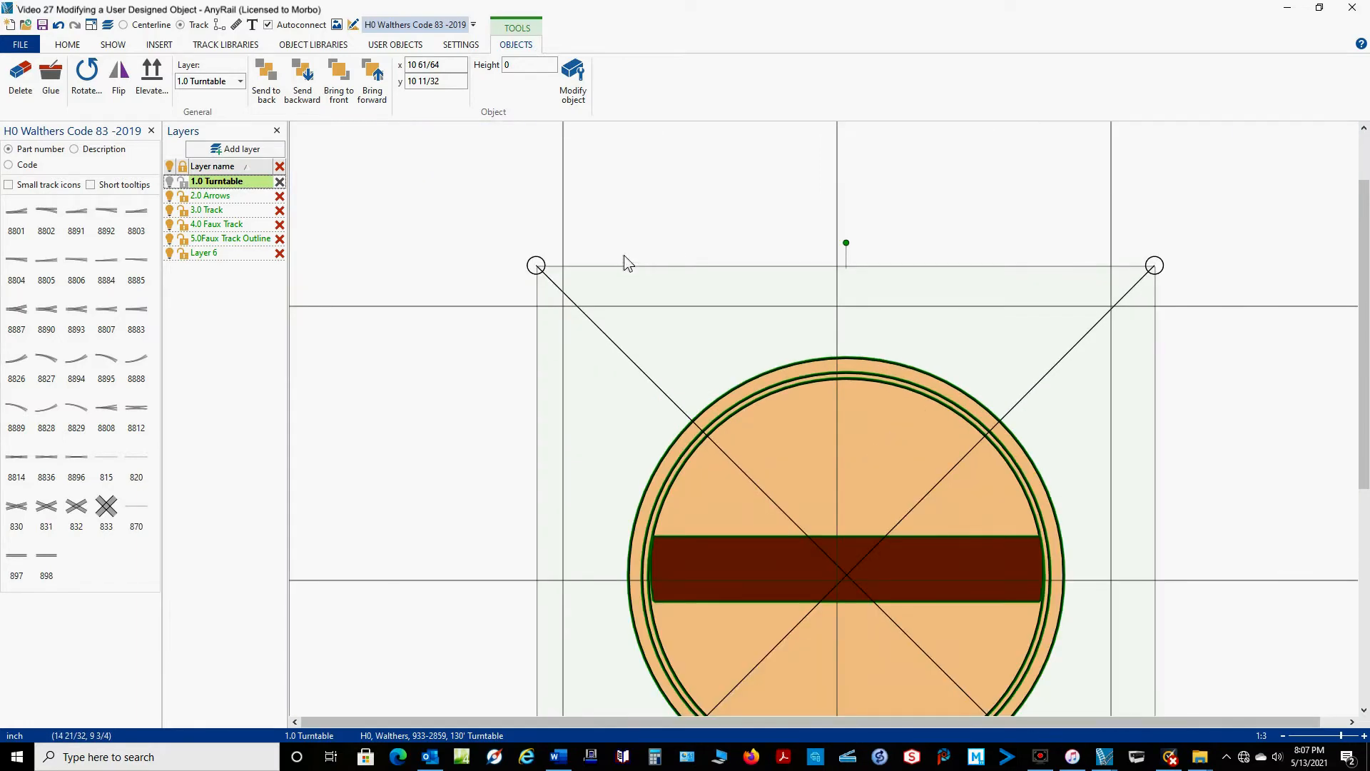
{"action": "scroll", "coordinate": [414, 268], "scroll_direction": "up", "scroll_amount": 1}
{"action": "scroll", "coordinate": [414, 268], "scroll_direction": "down", "scroll_amount": 1}
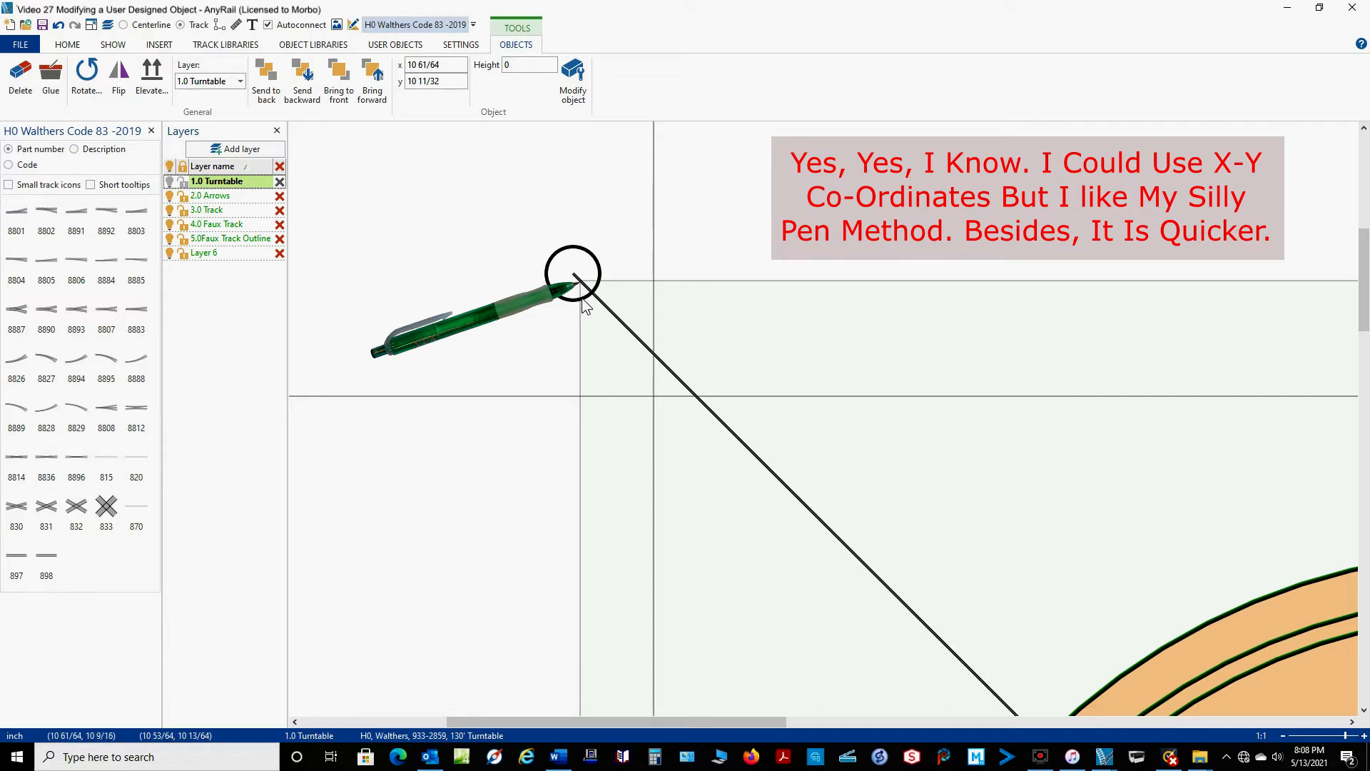
{"action": "left_click", "coordinate": [582, 299]}
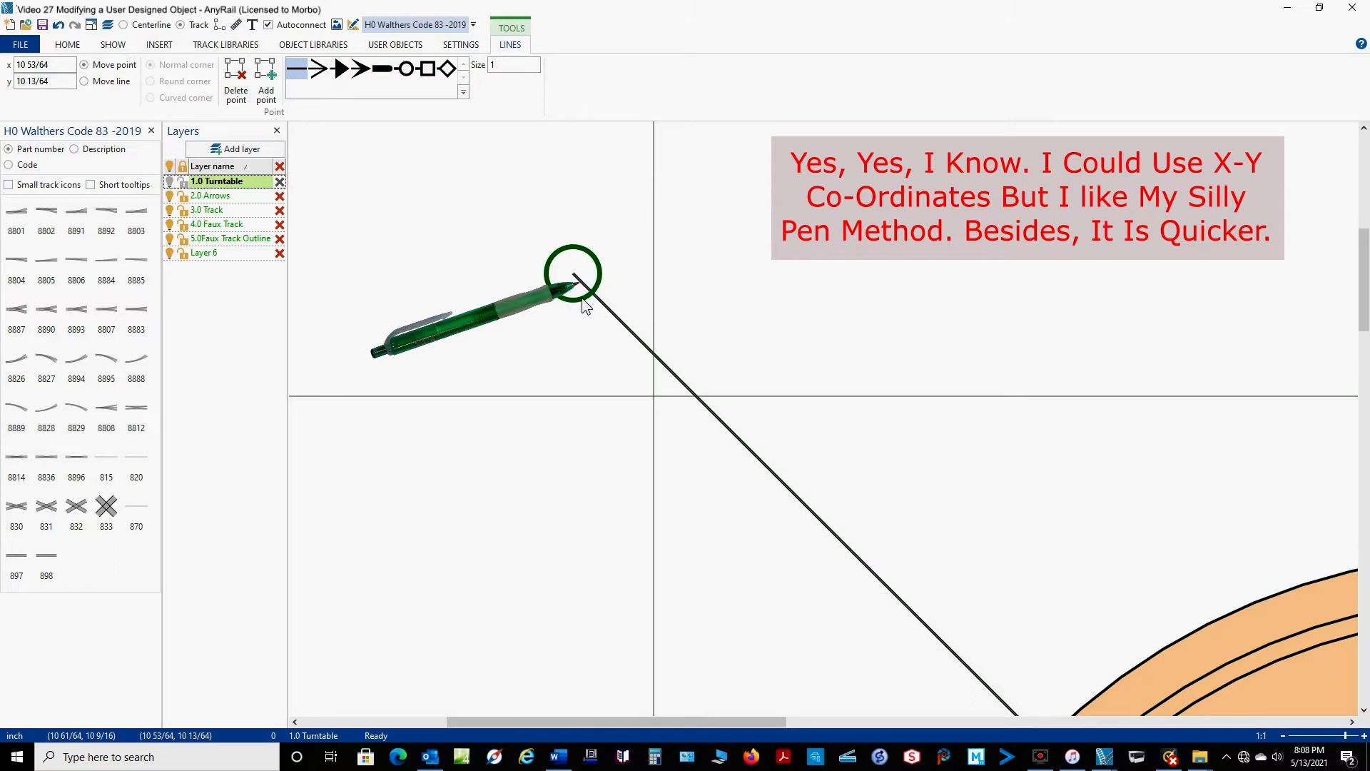
{"action": "left_click_drag", "start_coordinate": [583, 300], "coordinate": [589, 306]}
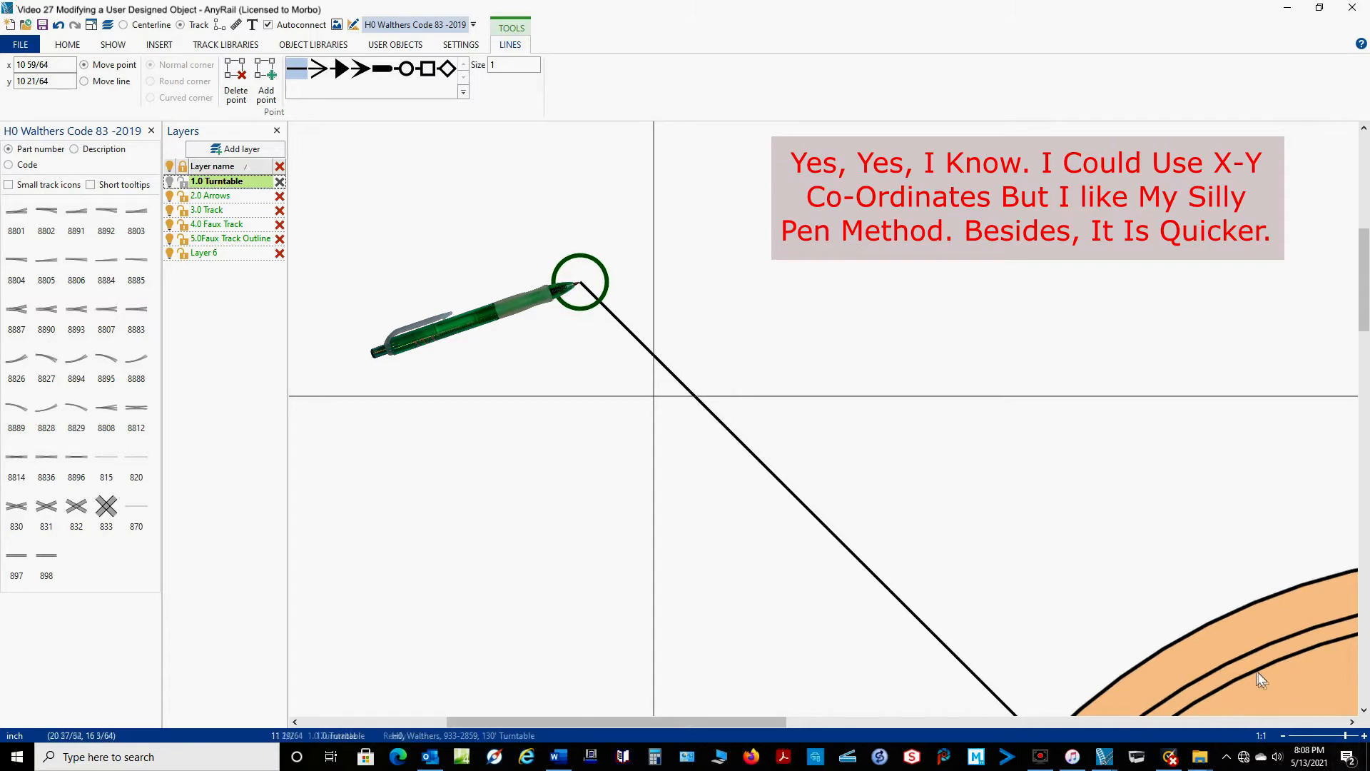
Step: Move the second diagonal's upper-right endpoint to about x 37 27/32, y 10 21/64 at the turntable's bounding box corner
{"action": "left_click", "coordinate": [1219, 621]}
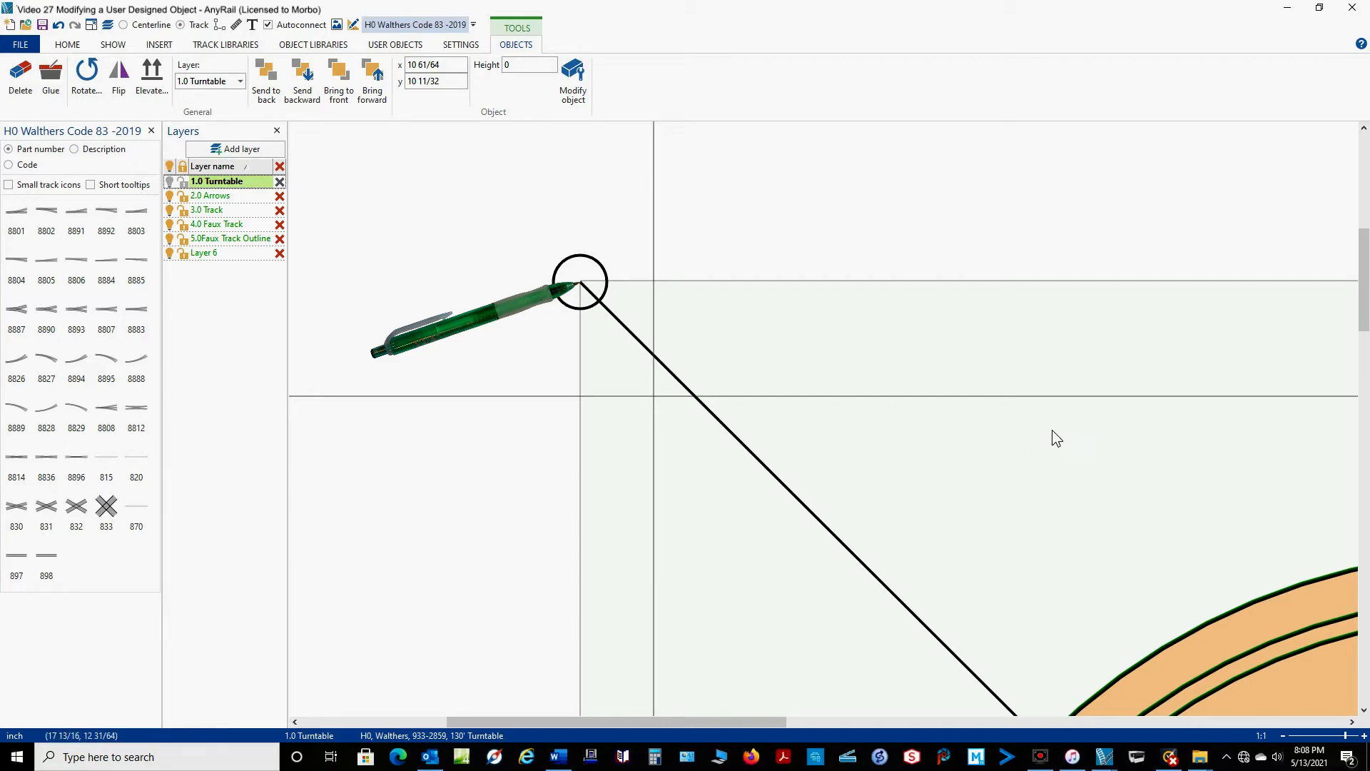
{"action": "scroll", "coordinate": [1101, 386], "scroll_direction": "down", "scroll_amount": 3}
{"action": "scroll", "coordinate": [1100, 389], "scroll_direction": "down", "scroll_amount": 1}
{"action": "scroll", "coordinate": [1082, 309], "scroll_direction": "up", "scroll_amount": 4}
{"action": "scroll", "coordinate": [1242, 284], "scroll_direction": "up", "scroll_amount": 3}
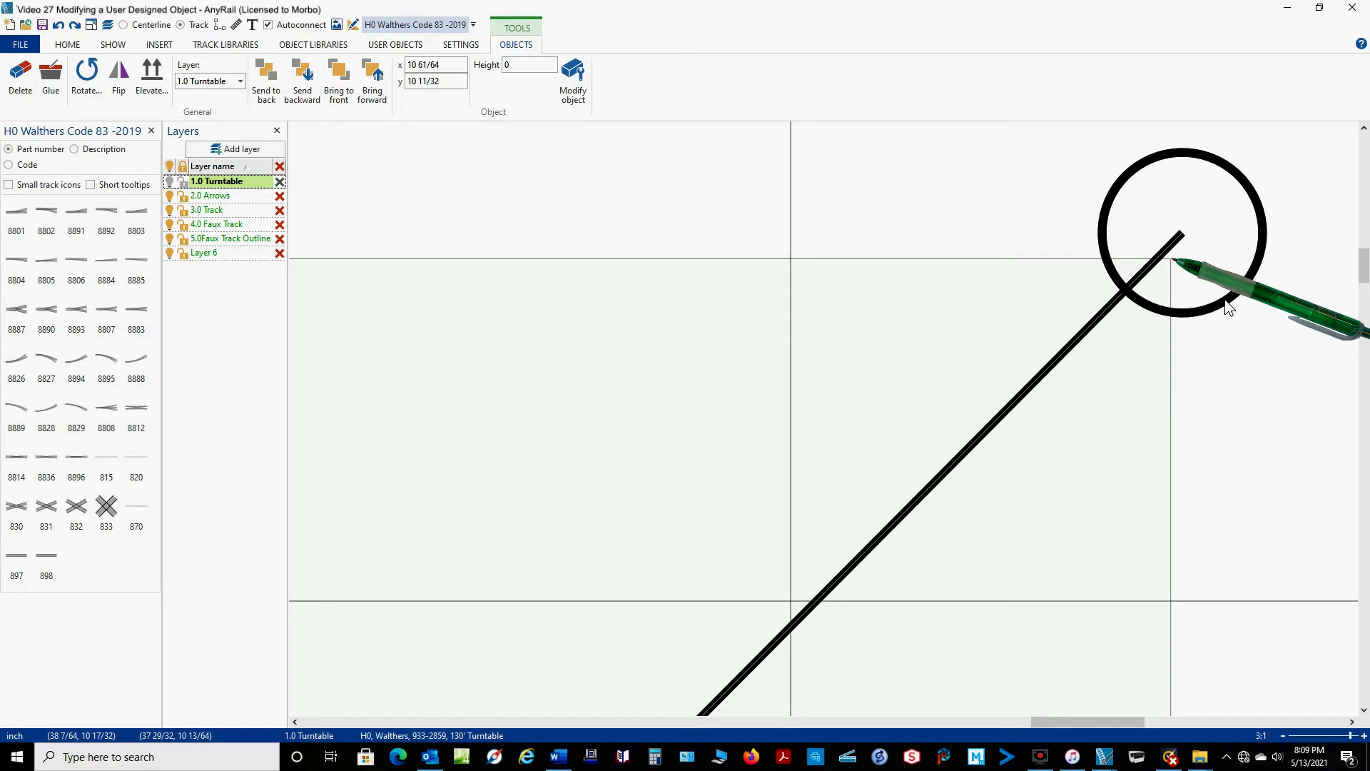
{"action": "left_click", "coordinate": [1225, 301]}
{"action": "left_click_drag", "start_coordinate": [1225, 300], "coordinate": [1196, 350]}
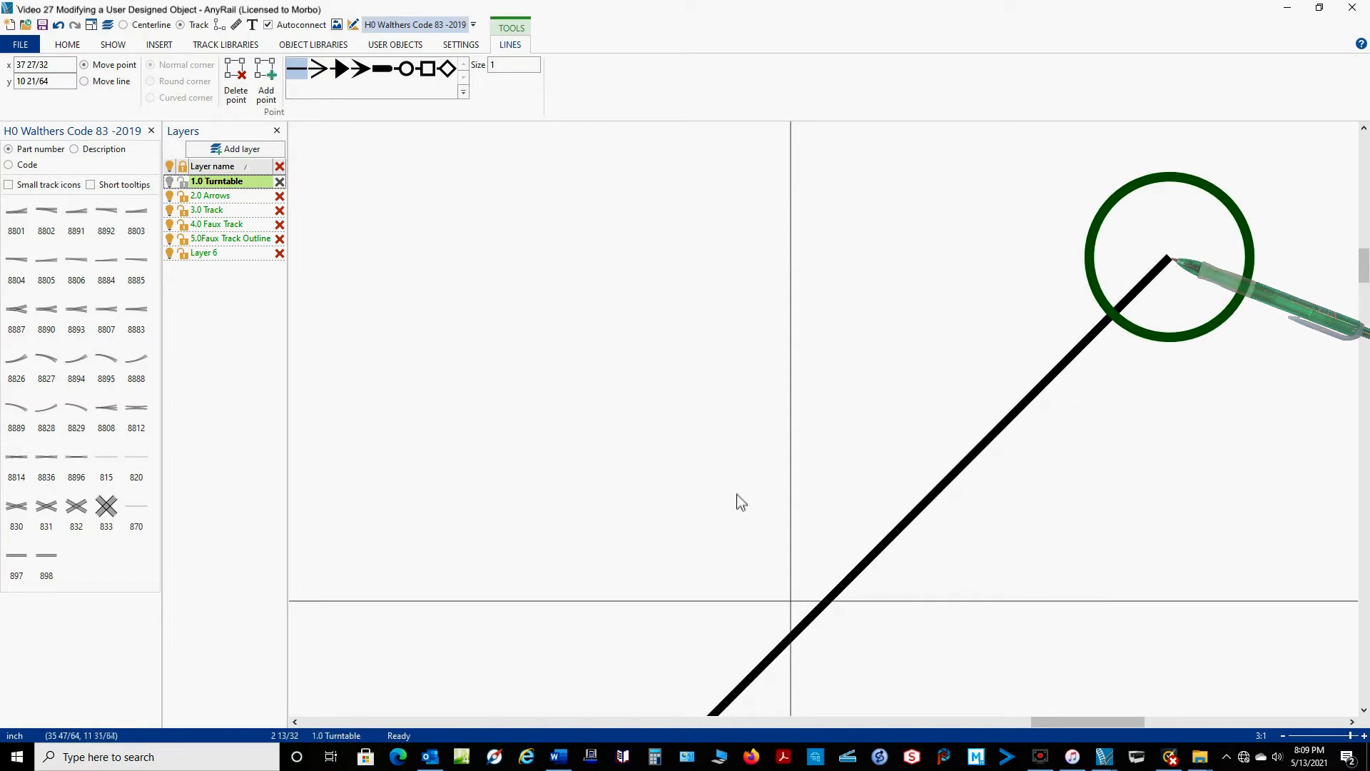
{"action": "scroll", "coordinate": [778, 486], "scroll_direction": "down", "scroll_amount": 5}
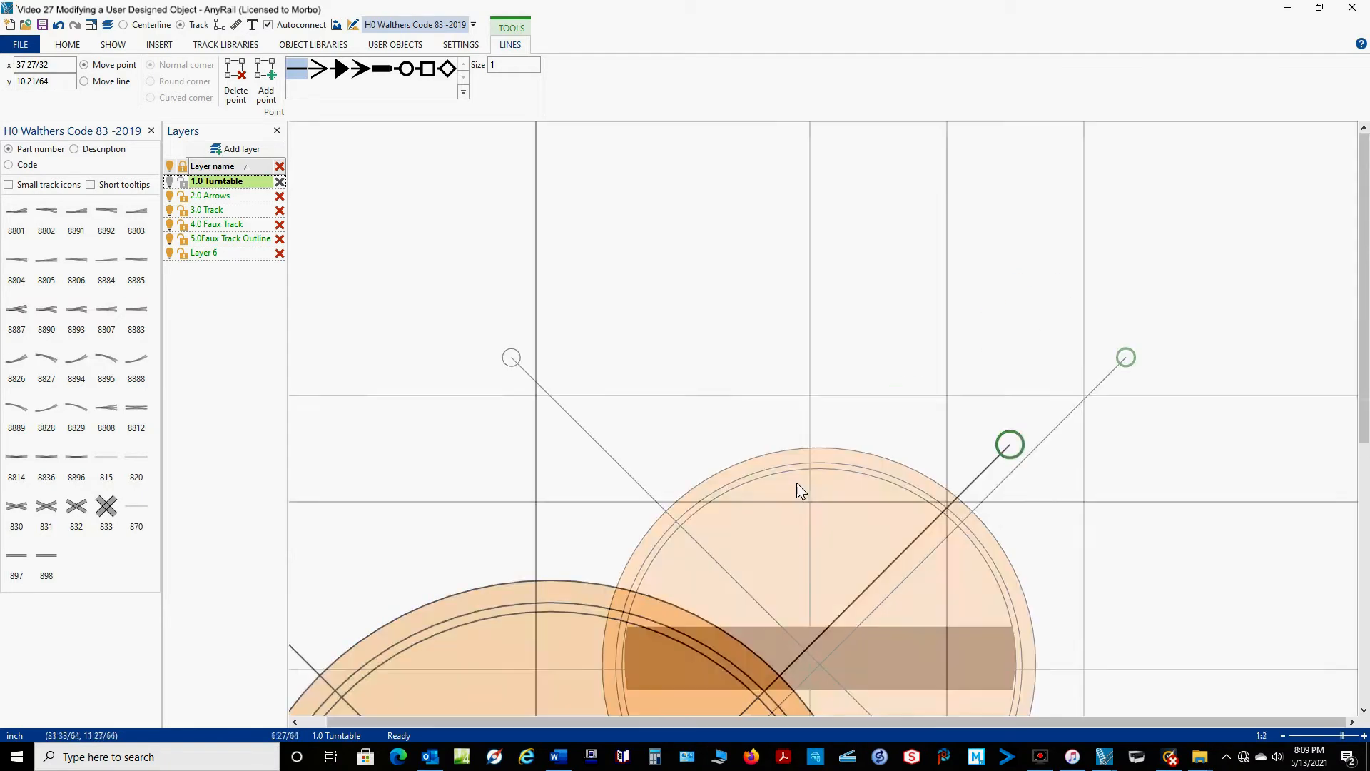
{"action": "right_click_drag", "start_coordinate": [1089, 548], "coordinate": [1071, 251]}
{"action": "right_click_drag", "start_coordinate": [1119, 474], "coordinate": [1086, 392]}
{"action": "right_click_drag", "start_coordinate": [1046, 240], "coordinate": [1047, 533]}
{"action": "left_click", "coordinate": [965, 417]}
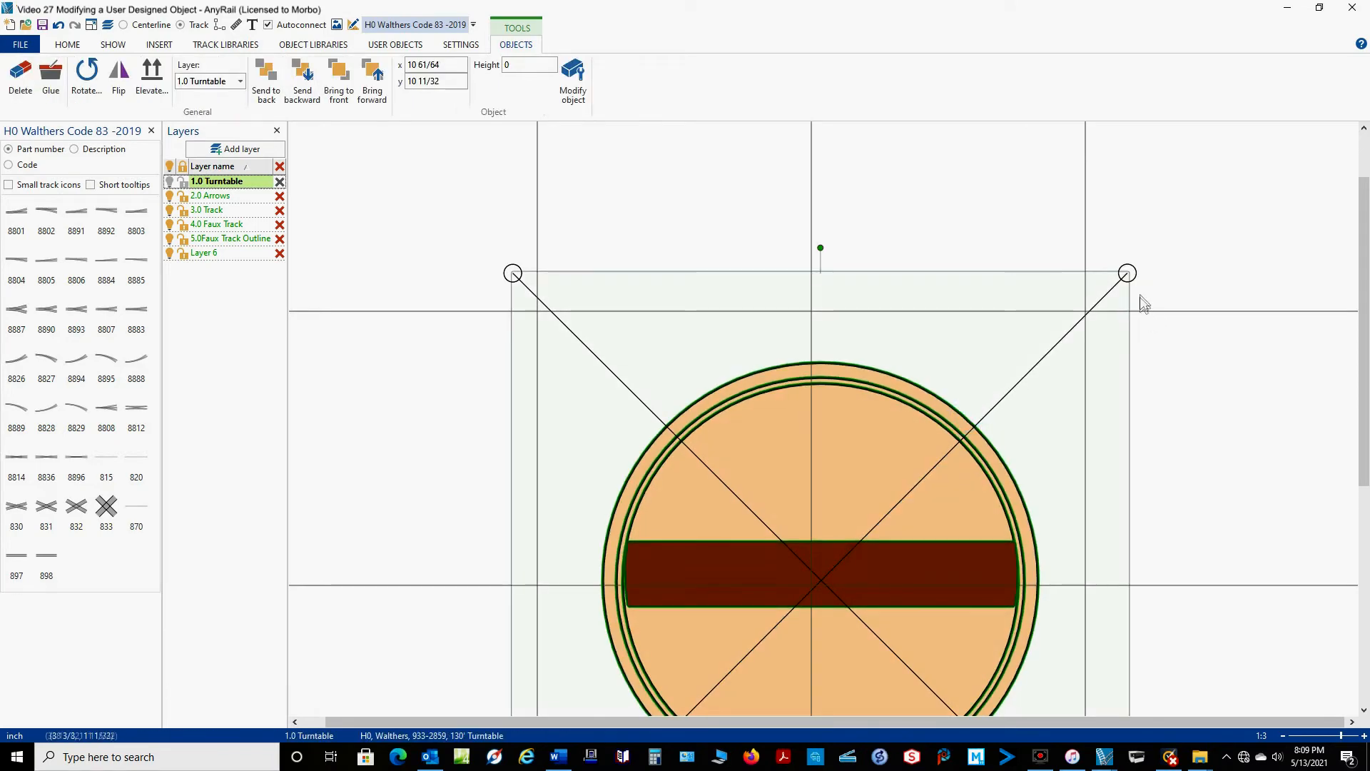
{"action": "scroll", "coordinate": [1157, 268], "scroll_direction": "up", "scroll_amount": 3}
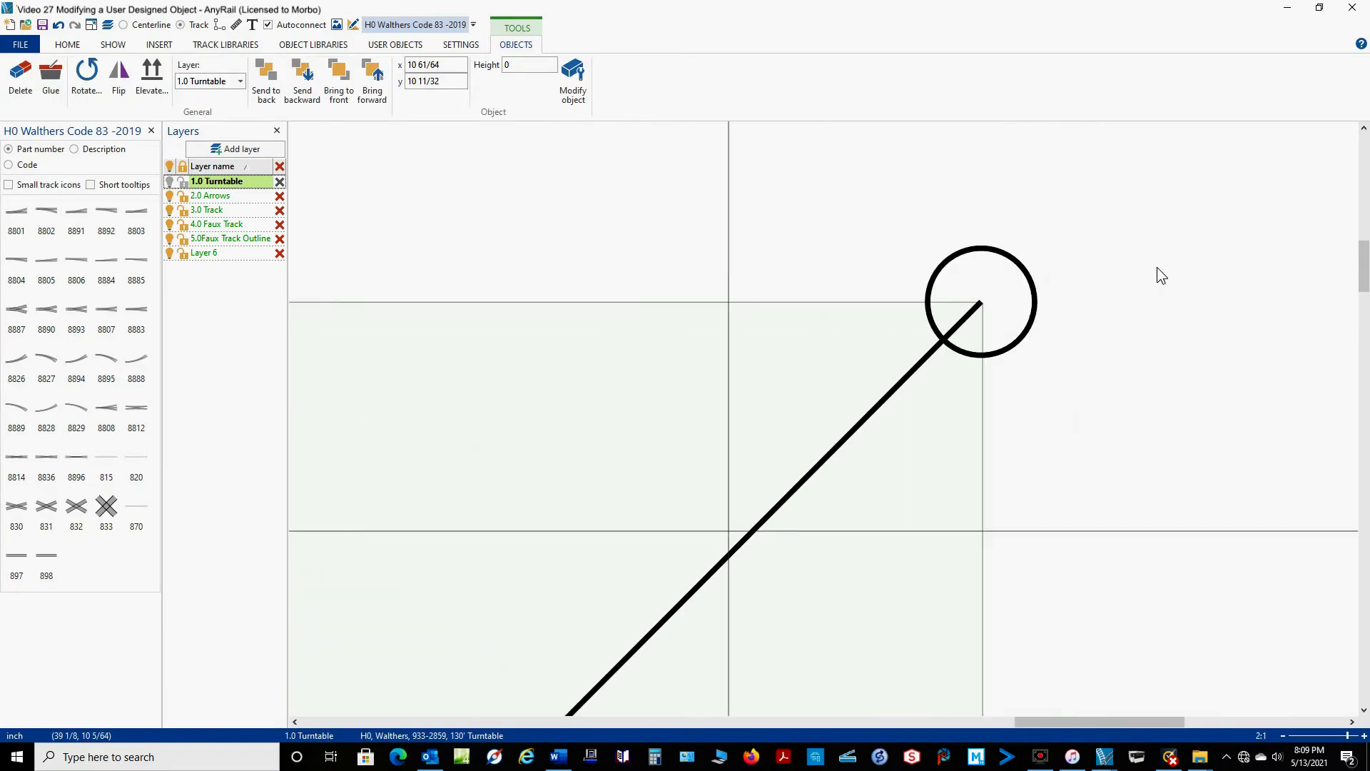
Step: Move the first diagonal's lower-right endpoint to about x 37 51/64, y 37 13/64 near the turntable's bounding box corner
{"action": "scroll", "coordinate": [1158, 268], "scroll_direction": "down", "scroll_amount": 4}
{"action": "right_click_drag", "start_coordinate": [1152, 537], "coordinate": [1086, 320]}
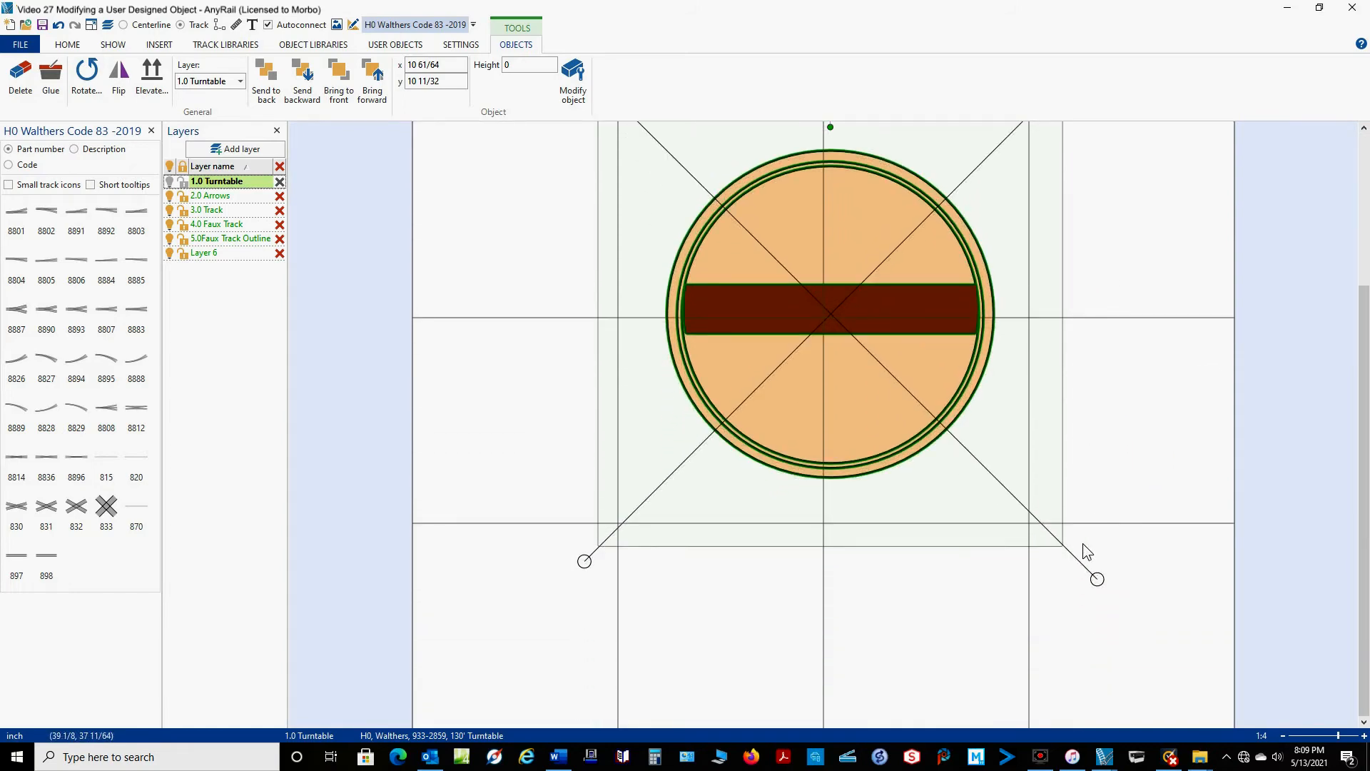
{"action": "scroll", "coordinate": [1082, 542], "scroll_direction": "up", "scroll_amount": 1}
{"action": "scroll", "coordinate": [1161, 535], "scroll_direction": "up", "scroll_amount": 1}
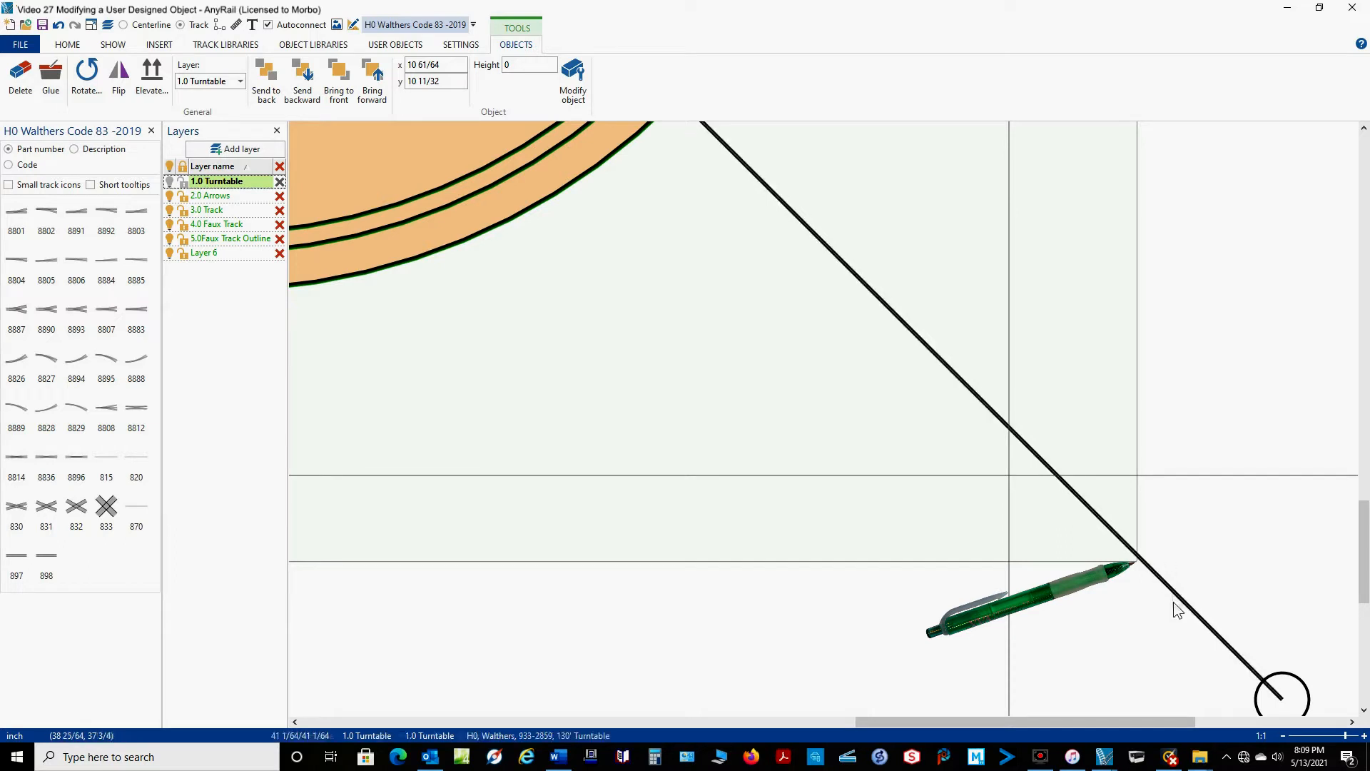
{"action": "left_click", "coordinate": [1255, 713]}
{"action": "left_click_drag", "start_coordinate": [1255, 713], "coordinate": [1112, 575]}
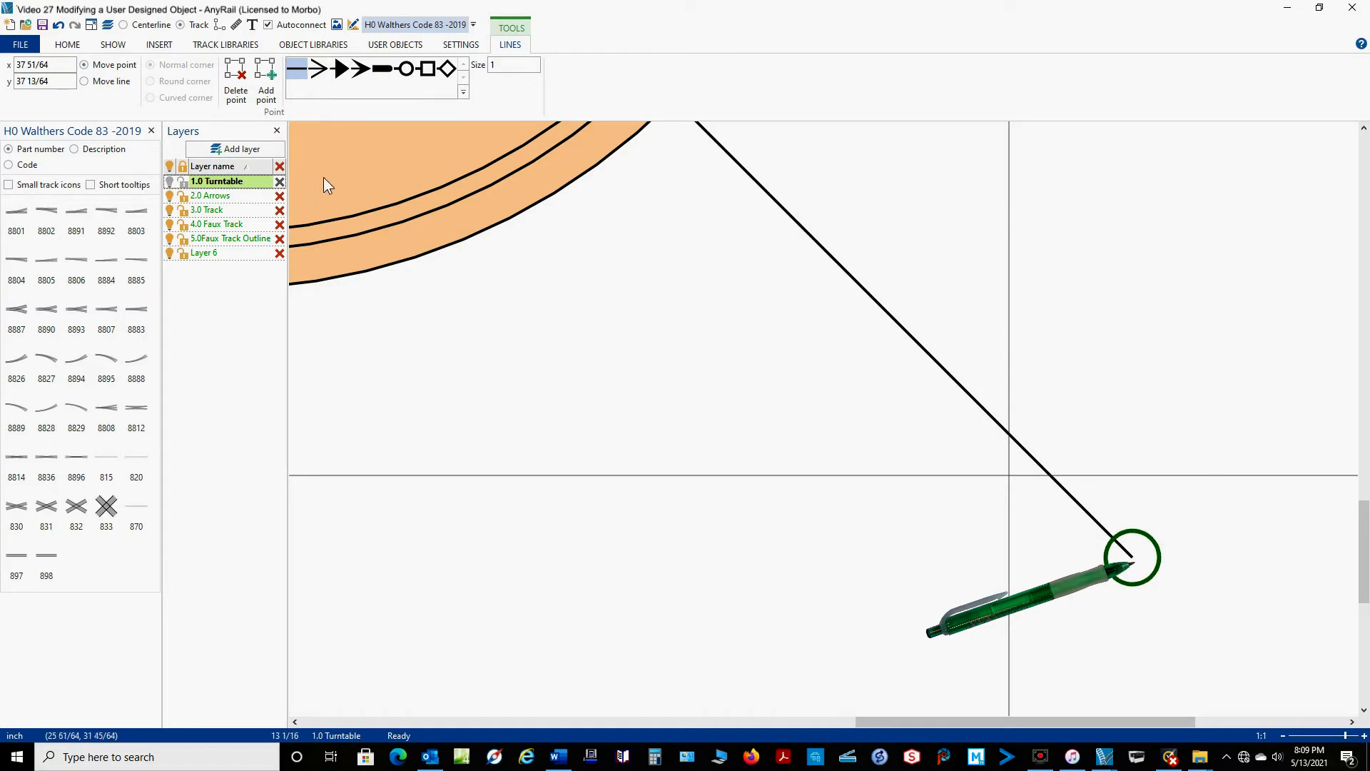
Step: Refine the first diagonal's lower-right endpoint to about x 37 27/32, y 37 17/64, closer to the bounding box corner
{"action": "left_click", "coordinate": [481, 233]}
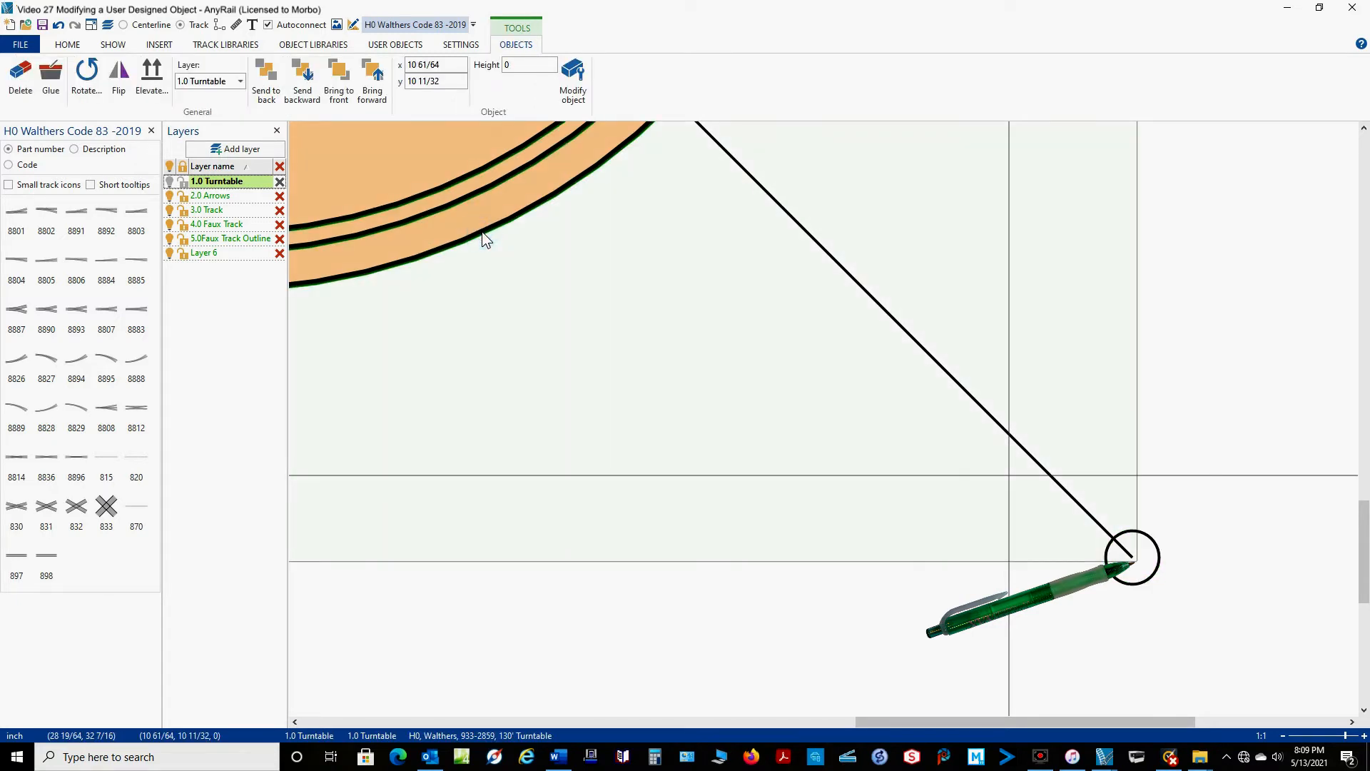
{"action": "left_click", "coordinate": [1145, 583]}
{"action": "left_click_drag", "start_coordinate": [1144, 579], "coordinate": [1148, 584]}
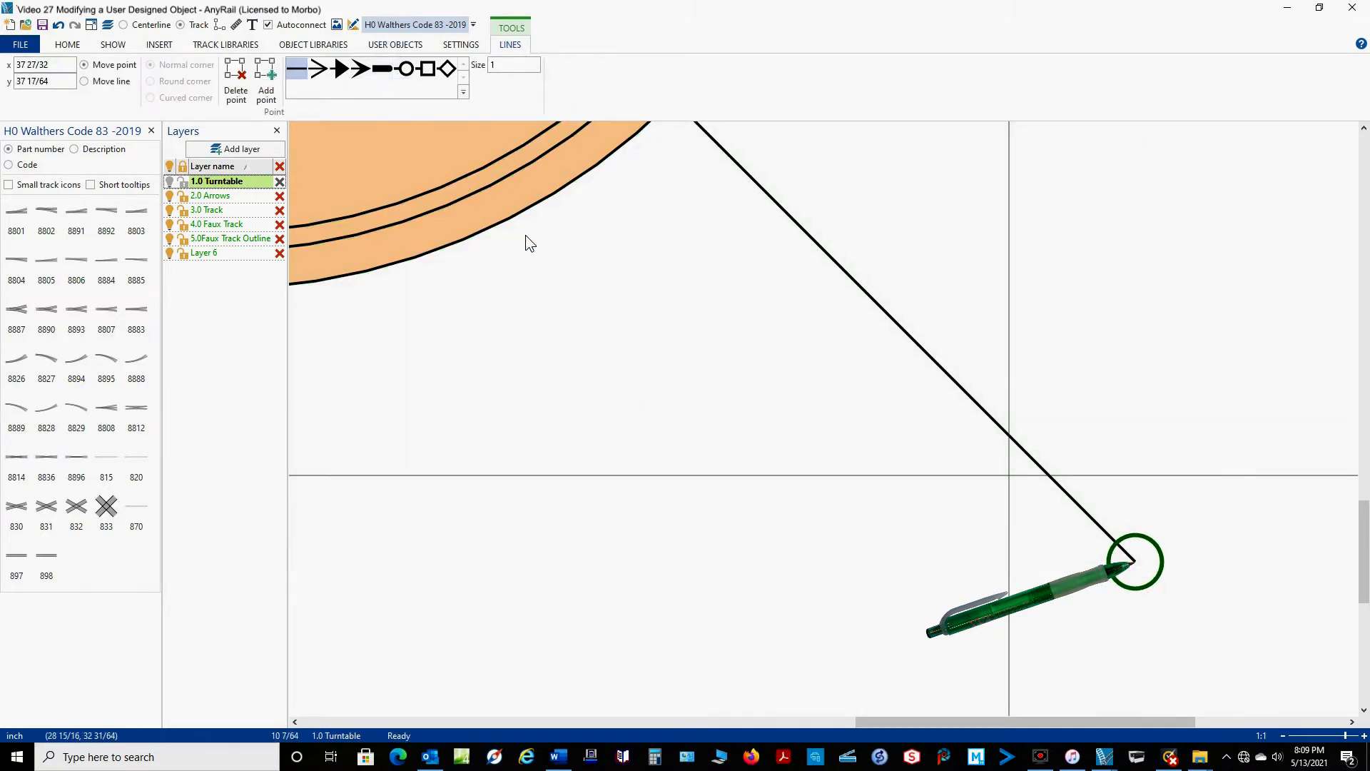
Step: Move the second diagonal's lower-left endpoint to about x 10 59/64, y 37 19/64 at the turntable's bounding box corner
{"action": "left_click", "coordinate": [510, 224]}
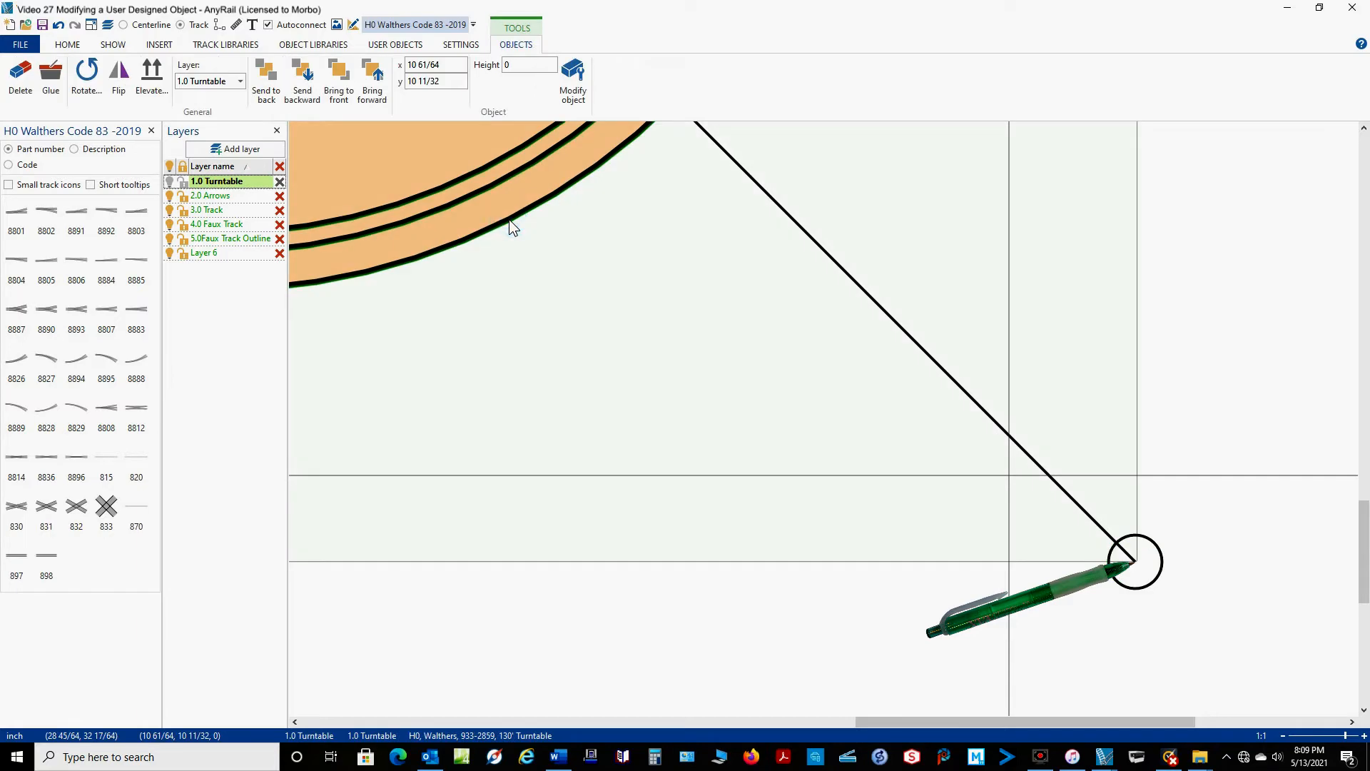
{"action": "right_click_drag", "start_coordinate": [455, 640], "coordinate": [911, 596]}
{"action": "right_click_drag", "start_coordinate": [573, 594], "coordinate": [914, 572]}
{"action": "right_click_drag", "start_coordinate": [618, 587], "coordinate": [835, 585]}
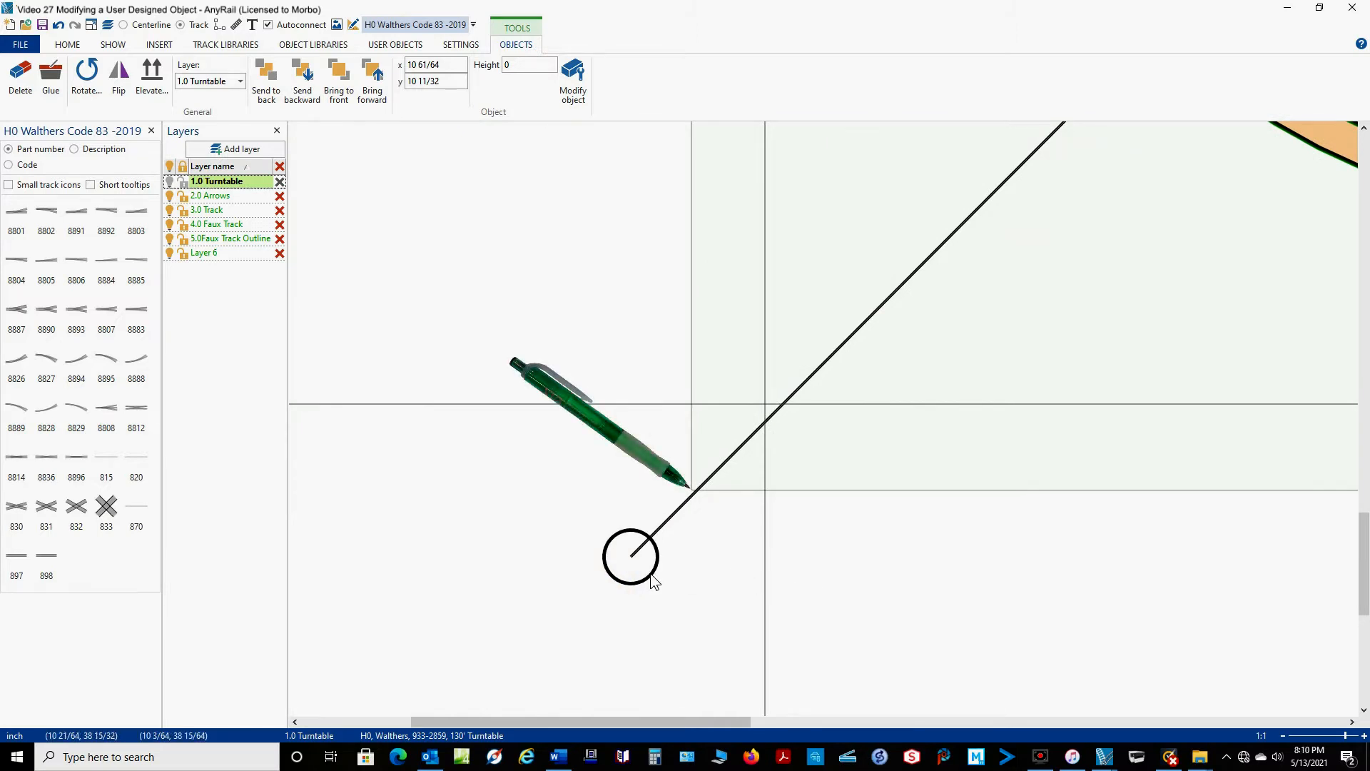
{"action": "left_click_drag", "start_coordinate": [651, 580], "coordinate": [711, 508]}
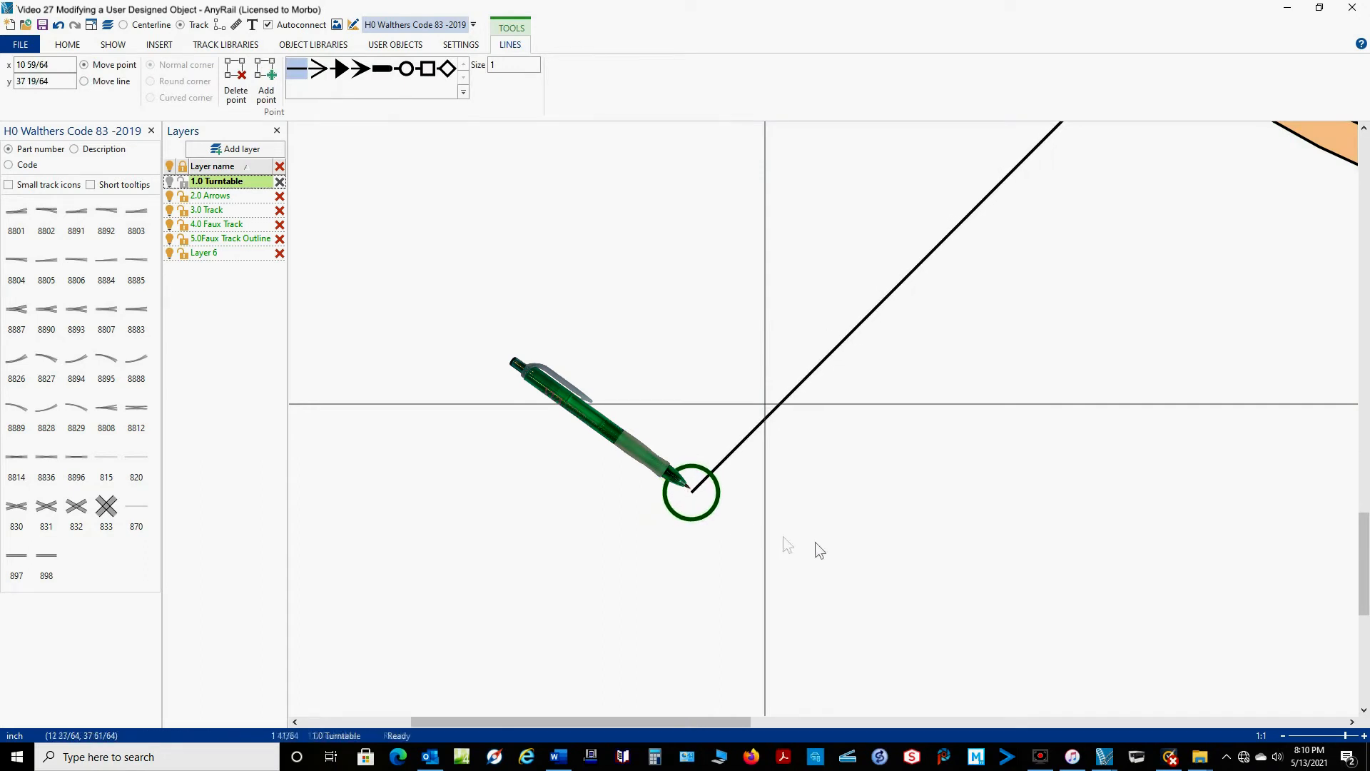
{"action": "left_click", "coordinate": [1322, 150]}
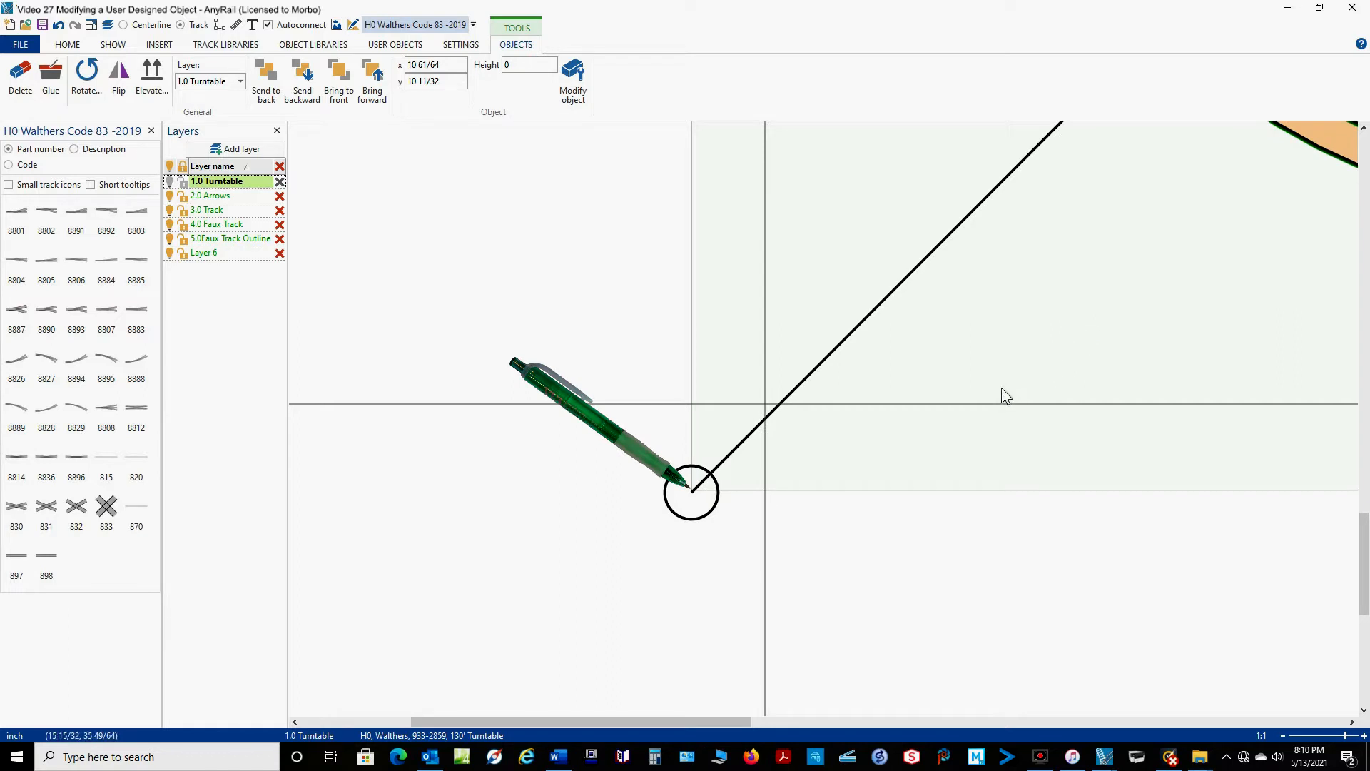
{"action": "left_click", "coordinate": [91, 25]}
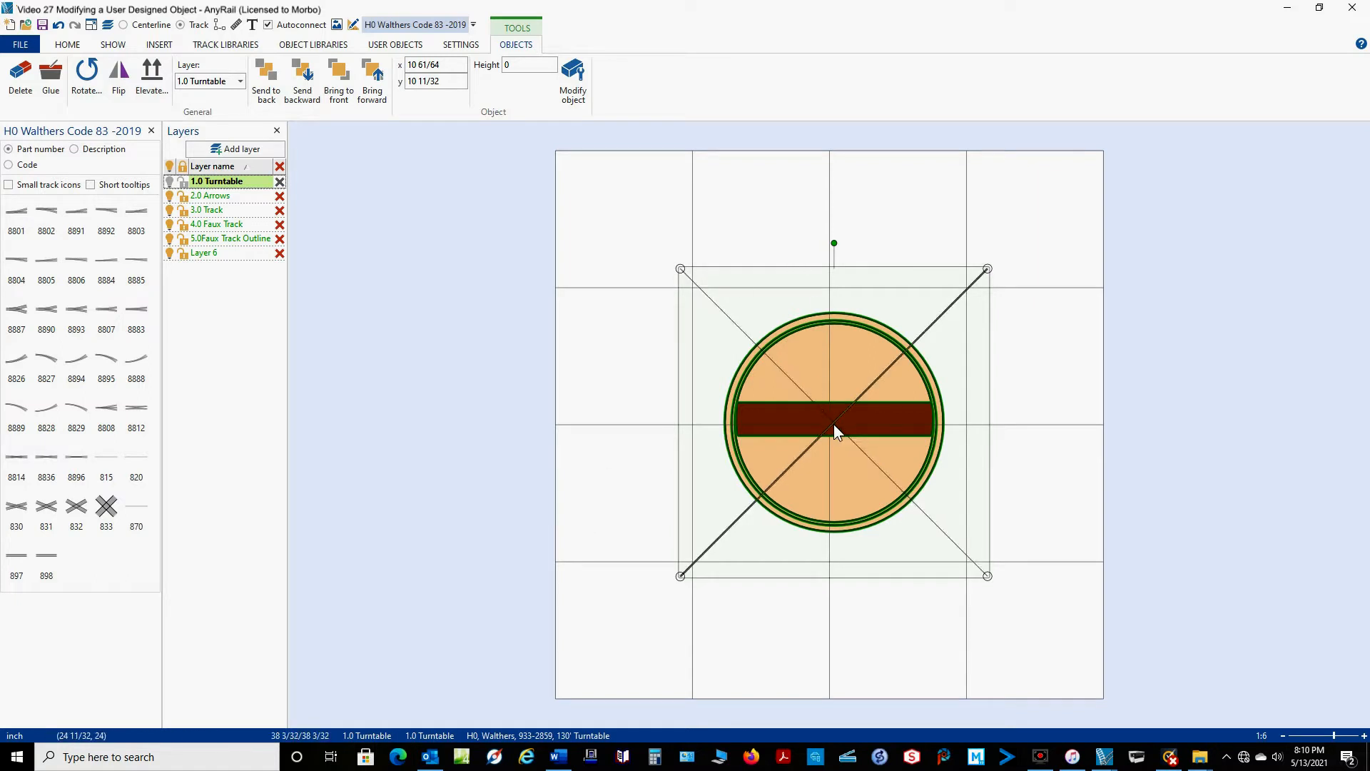
Step: Turn on snap to grid for lines and surfaces
{"action": "left_click", "coordinate": [461, 45]}
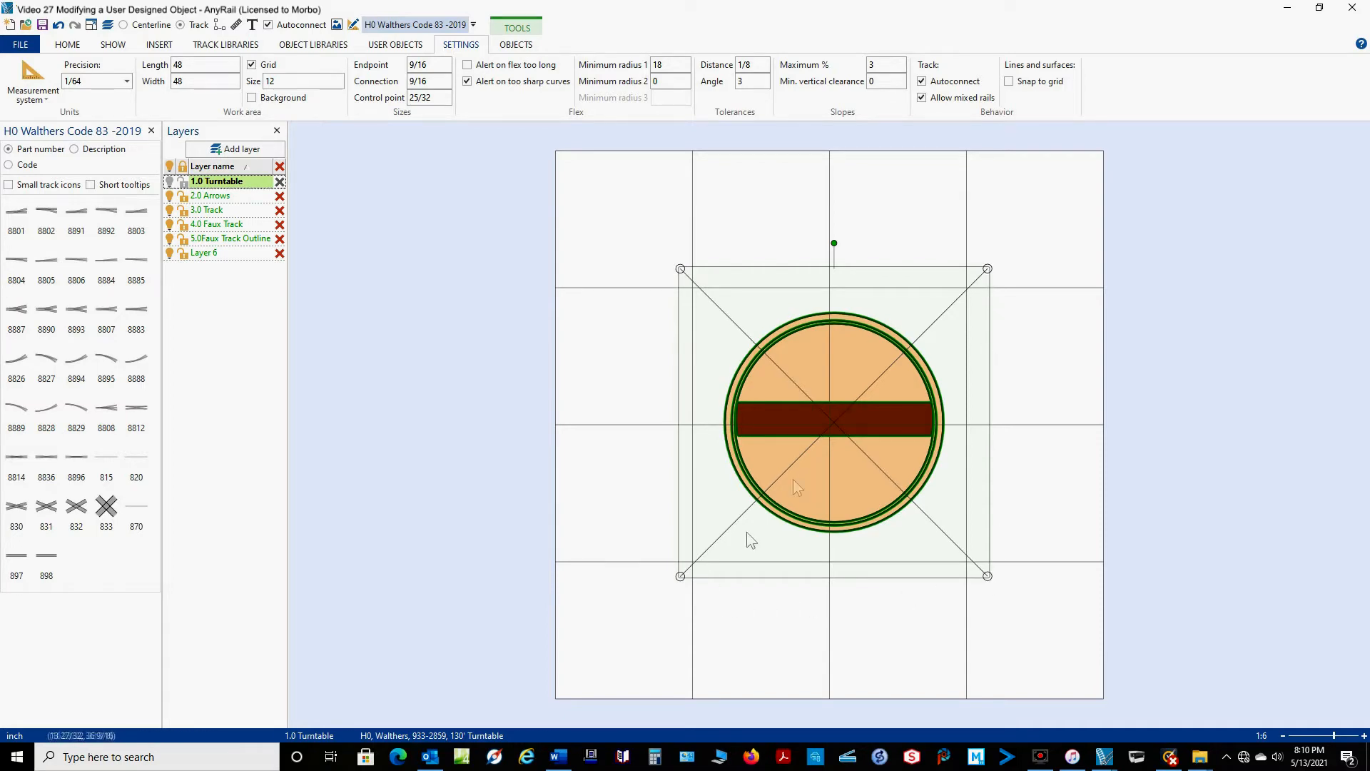
{"action": "scroll", "coordinate": [997, 269], "scroll_direction": "up", "scroll_amount": 4}
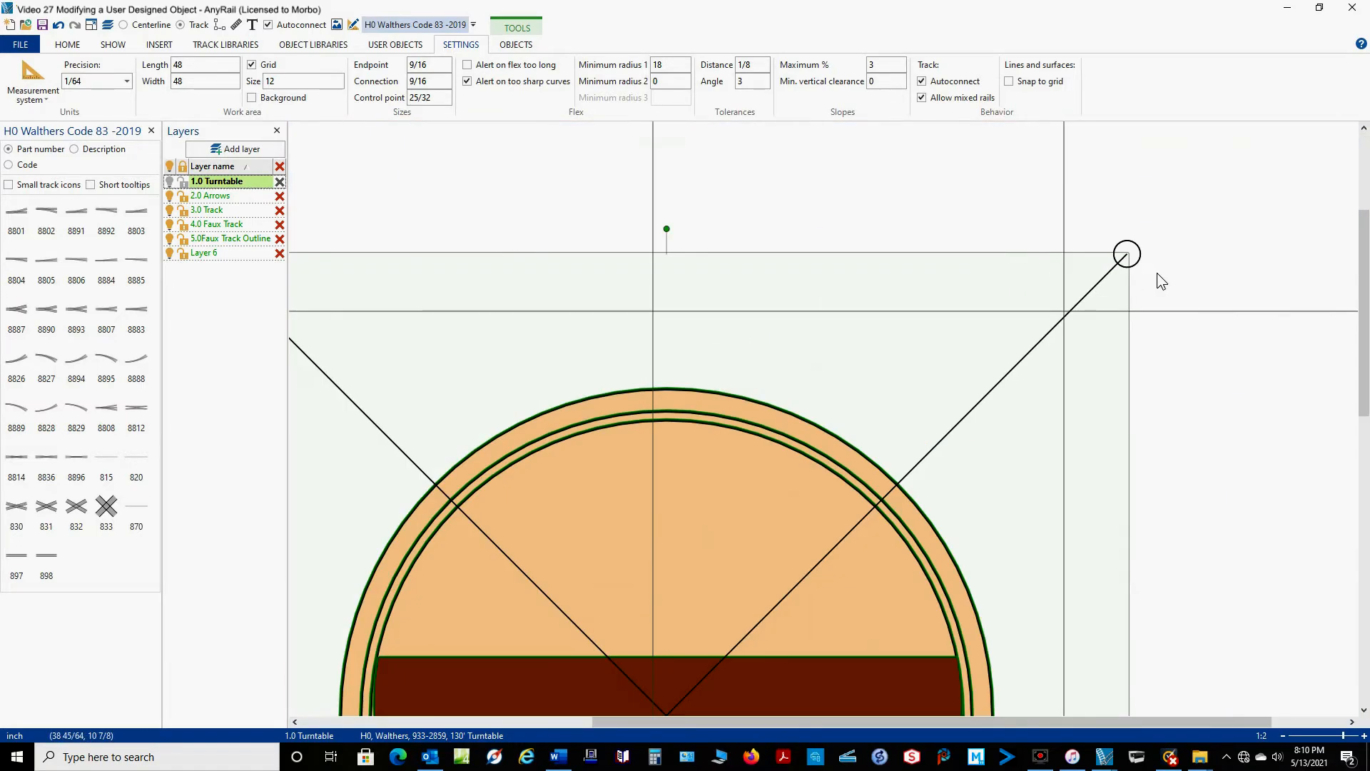
{"action": "scroll", "coordinate": [1158, 272], "scroll_direction": "down", "scroll_amount": 2}
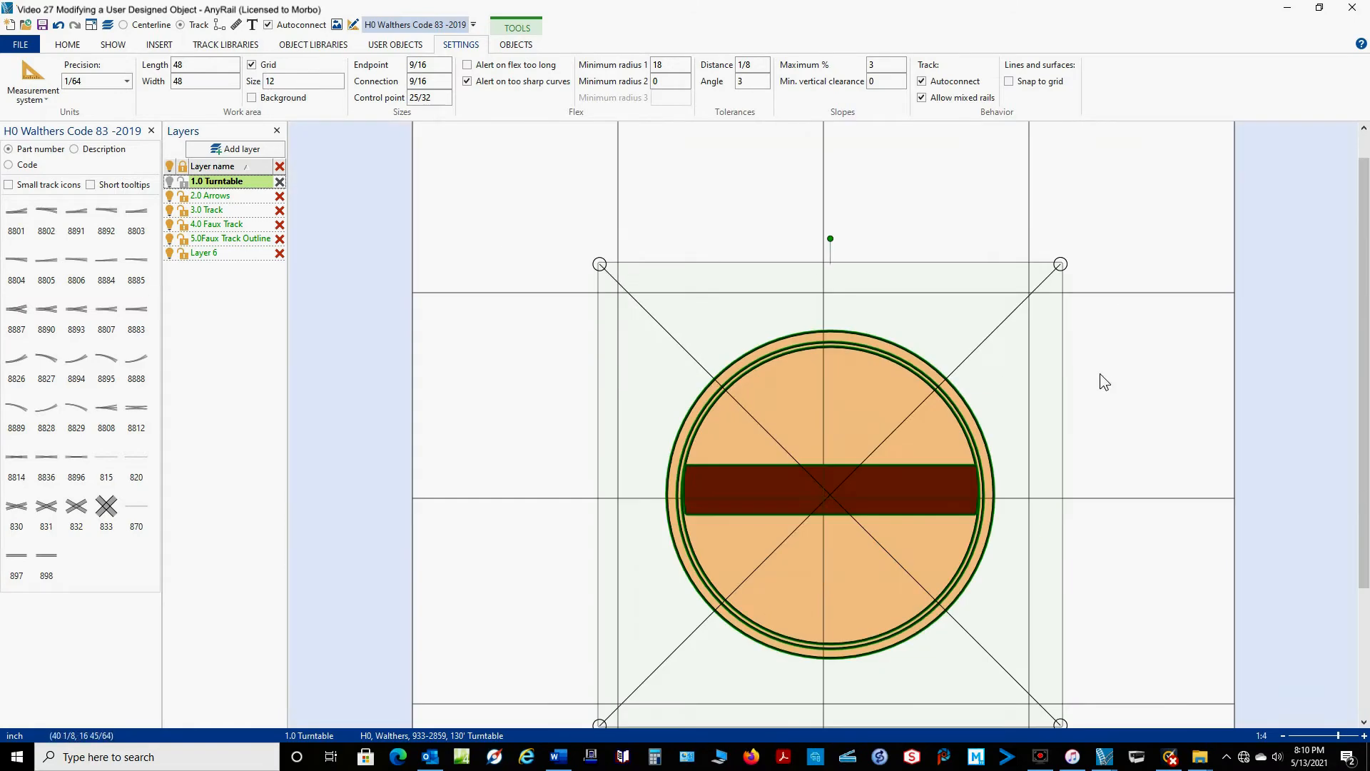
{"action": "scroll", "coordinate": [1099, 374], "scroll_direction": "down", "scroll_amount": 1}
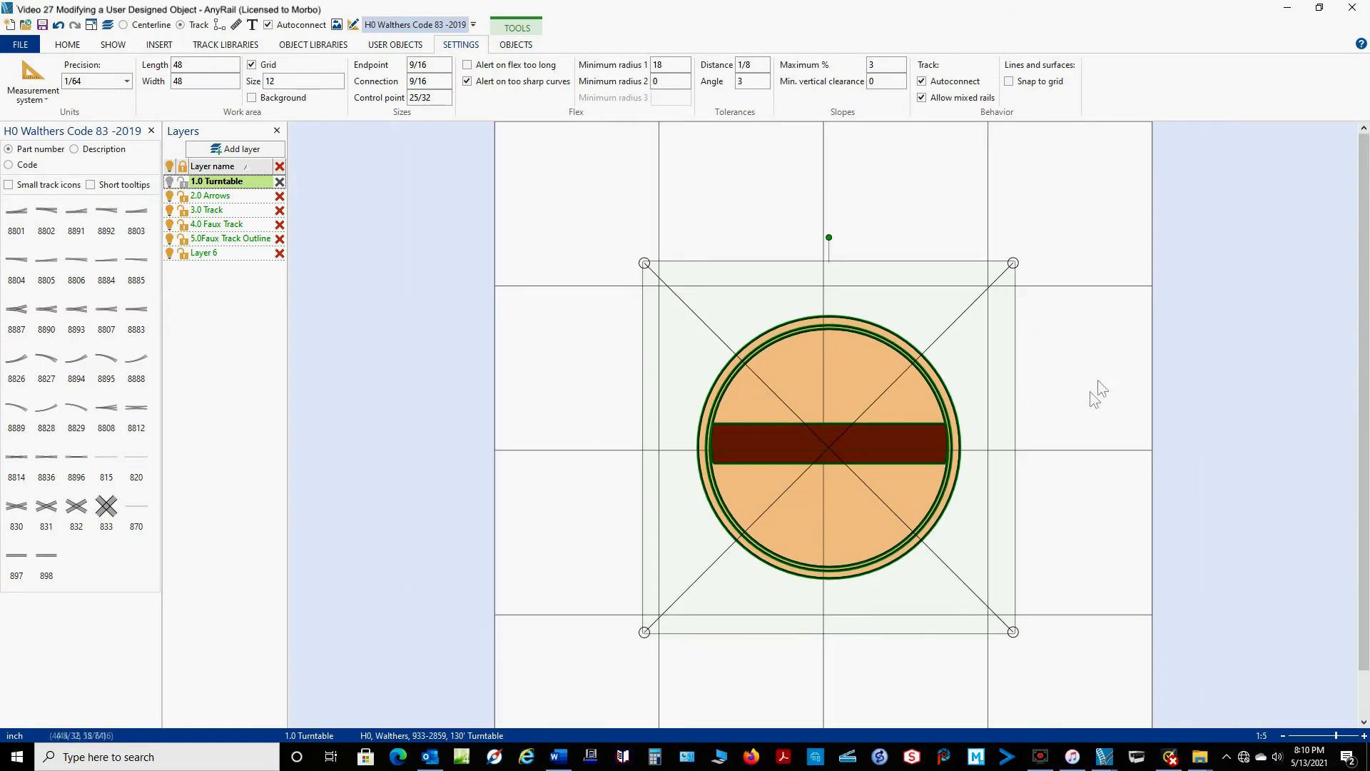
{"action": "left_click", "coordinate": [1009, 82]}
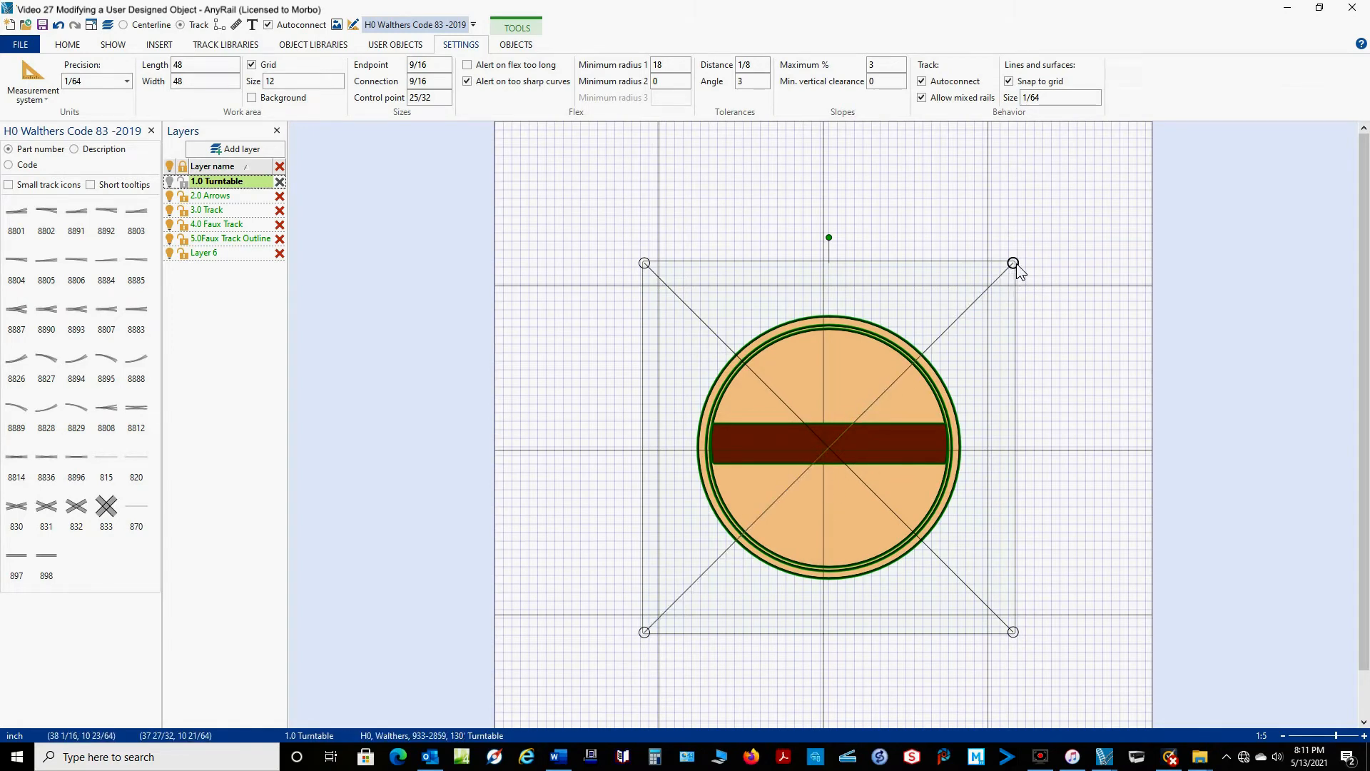
Step: Shorten both diagonals by moving their four endpoints inward along the lines onto the turntable's outer circle
{"action": "left_click_drag", "start_coordinate": [1015, 265], "coordinate": [935, 365]}
{"action": "left_click_drag", "start_coordinate": [646, 265], "coordinate": [737, 355]}
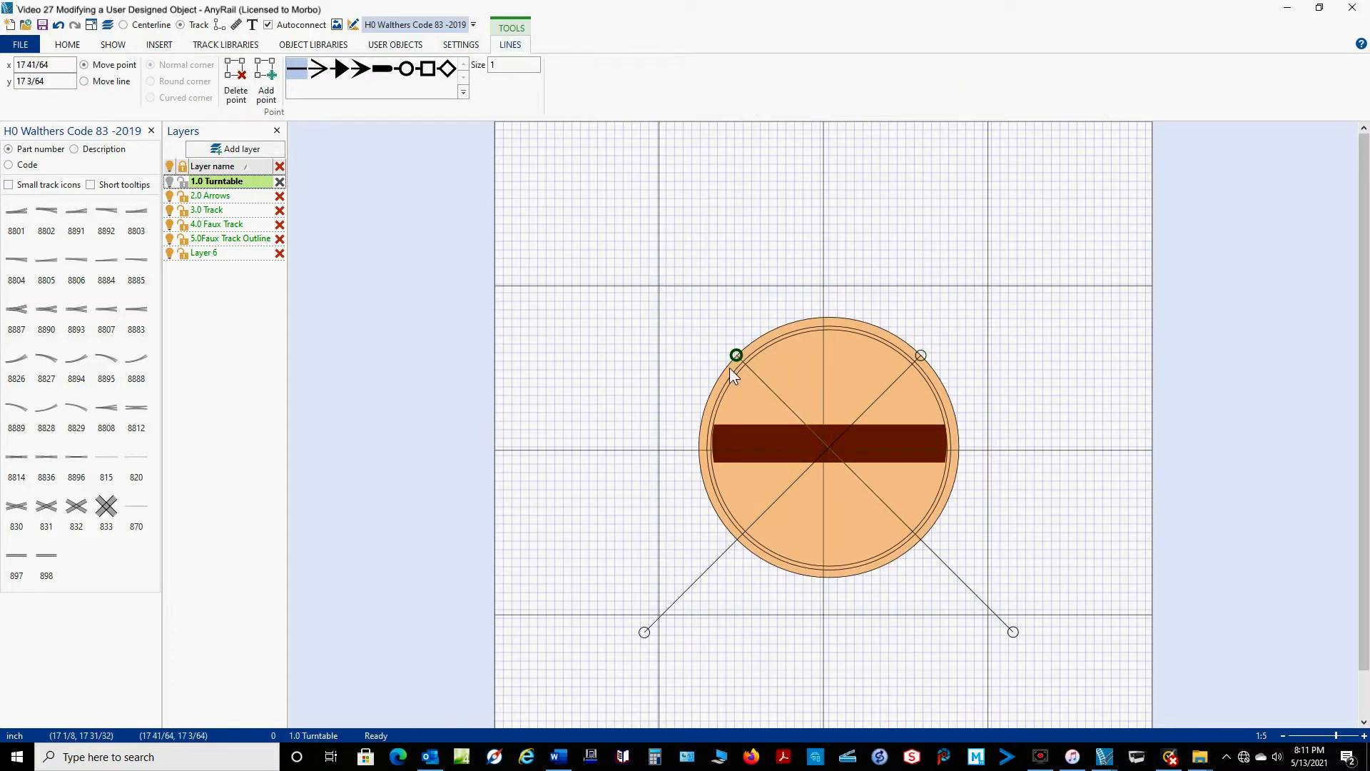
{"action": "left_click_drag", "start_coordinate": [644, 631], "coordinate": [737, 538]}
{"action": "left_click_drag", "start_coordinate": [1014, 631], "coordinate": [936, 532]}
{"action": "left_click", "coordinate": [939, 534]}
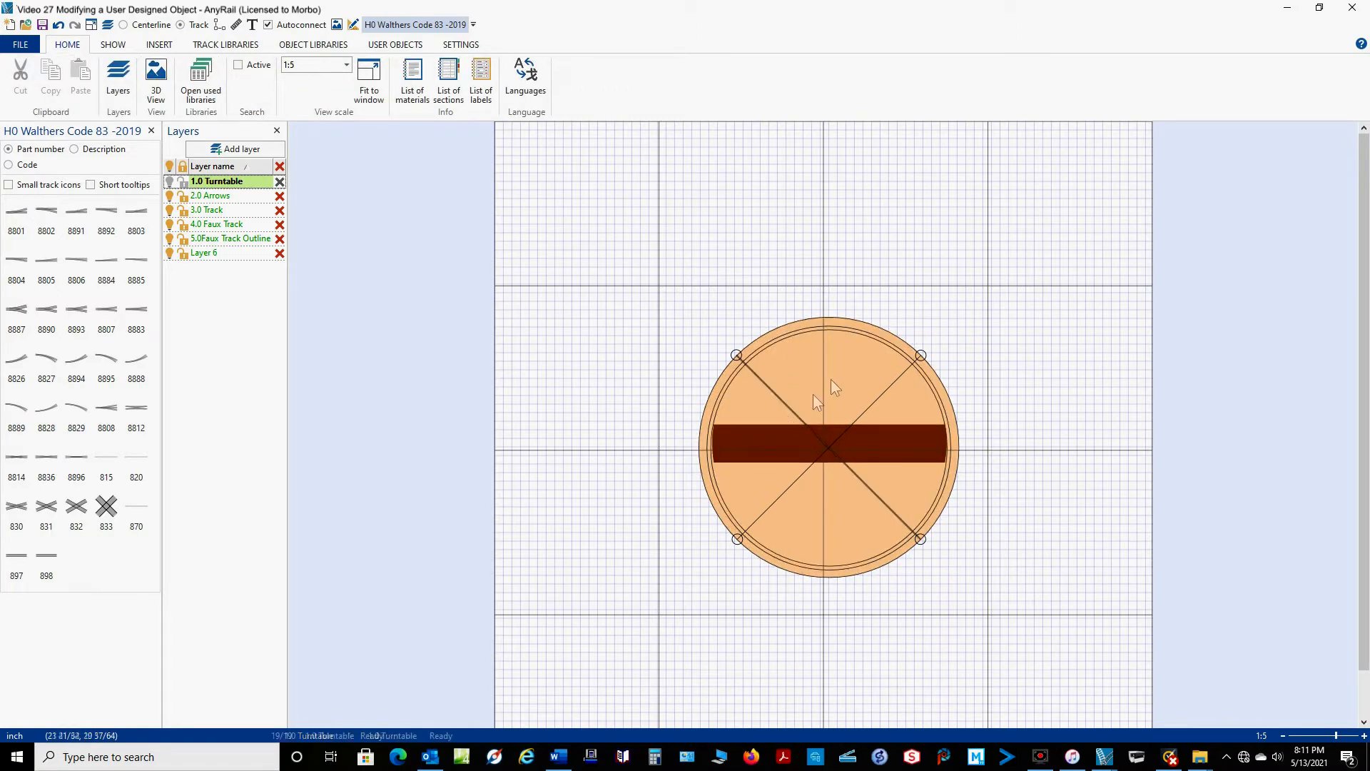
Step: Give the first diagonal's upper-left endpoint a solid notched arrowhead with size 1.5
{"action": "left_click", "coordinate": [736, 355]}
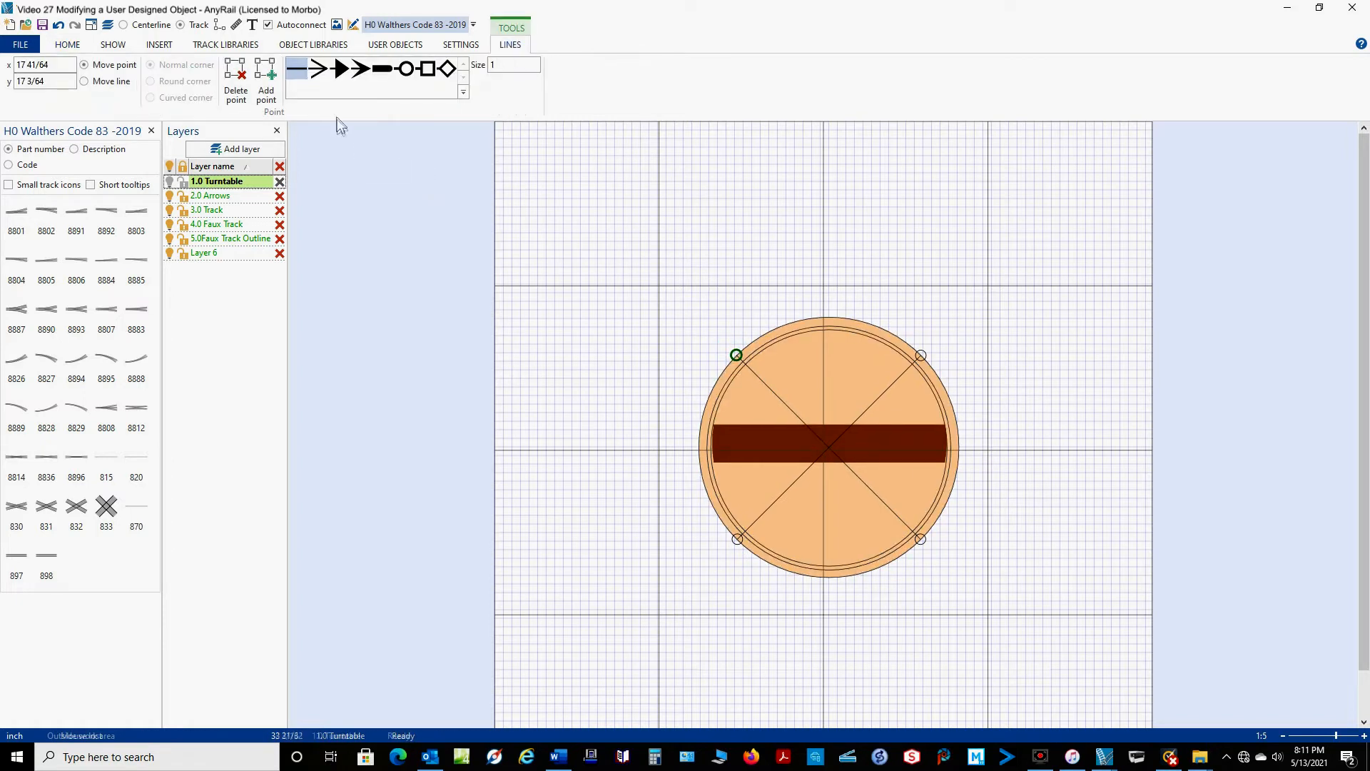
{"action": "left_click", "coordinate": [360, 71]}
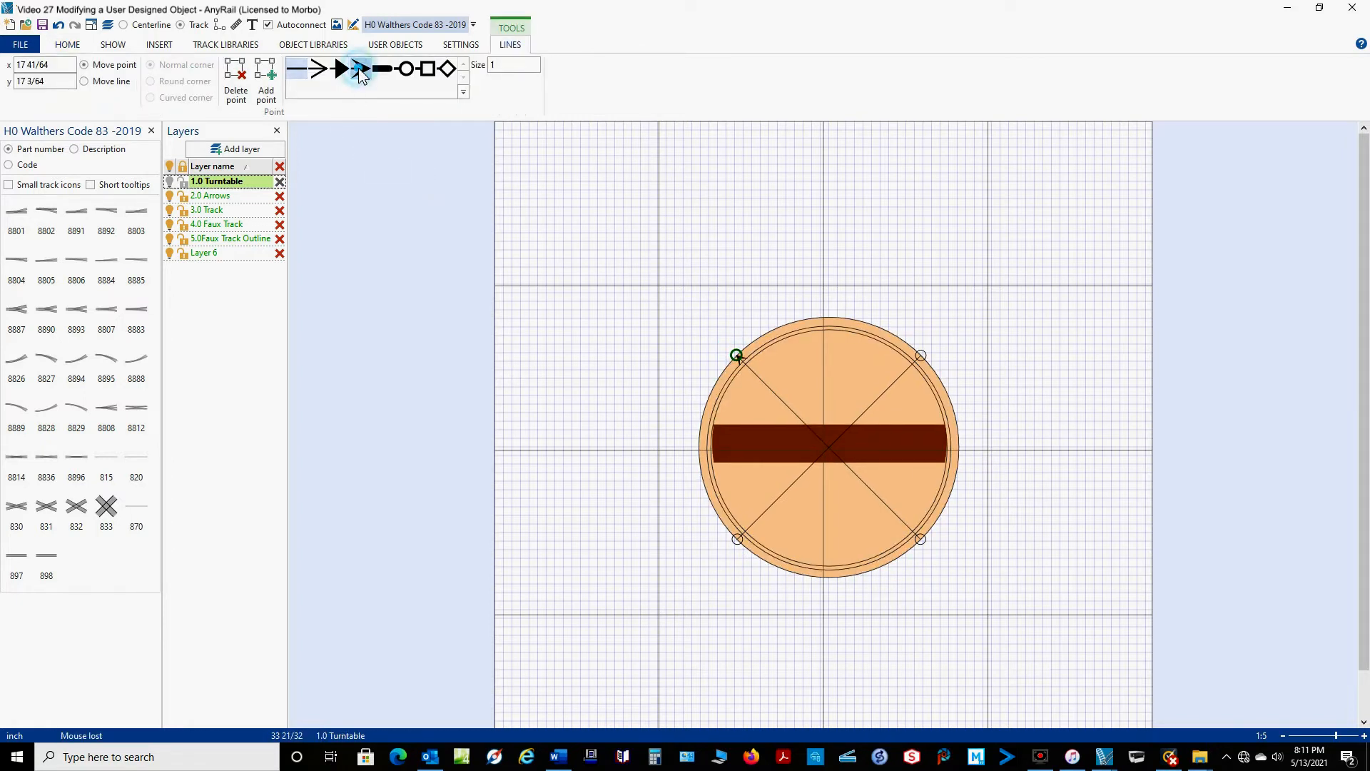
{"action": "double_click", "coordinate": [508, 62]}
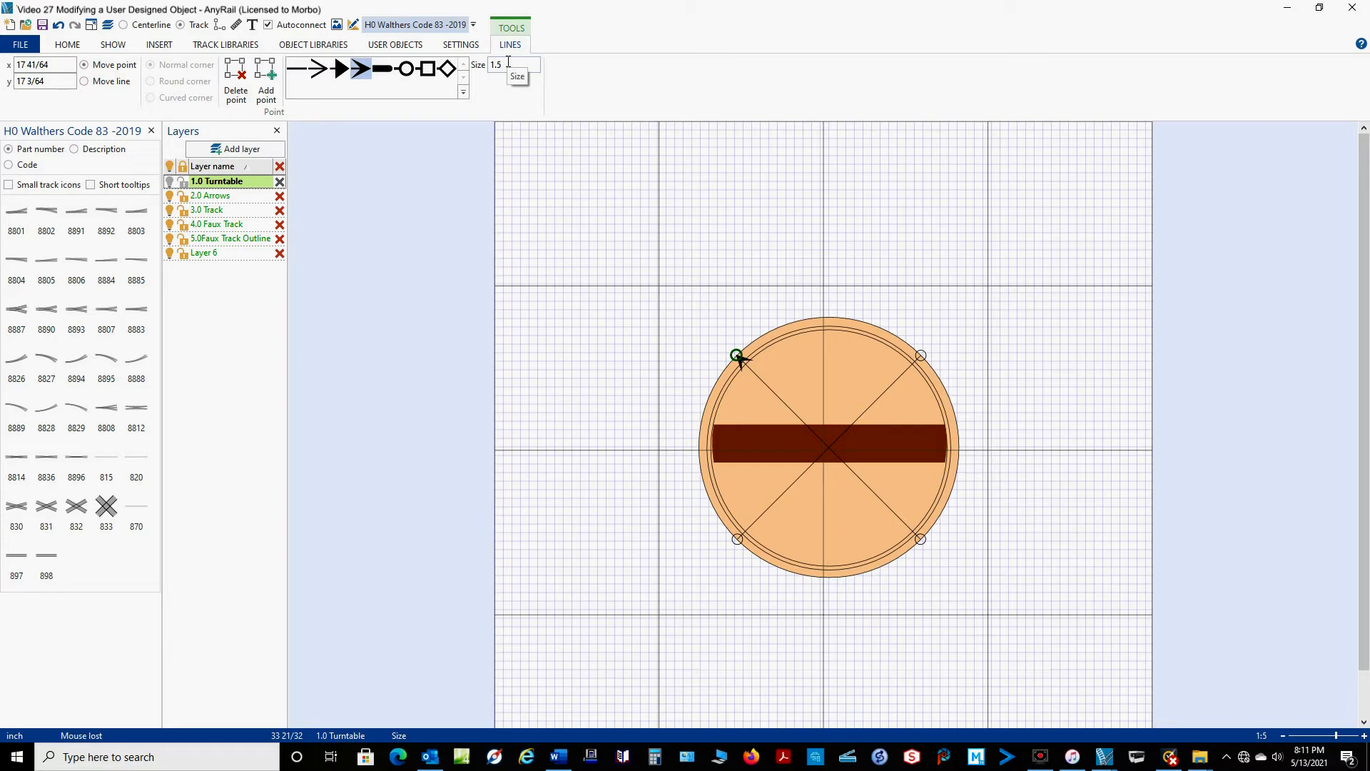
Step: Give the other three diagonal endpoints the same solid notched arrowhead with size 1.5
{"action": "left_click", "coordinate": [922, 357]}
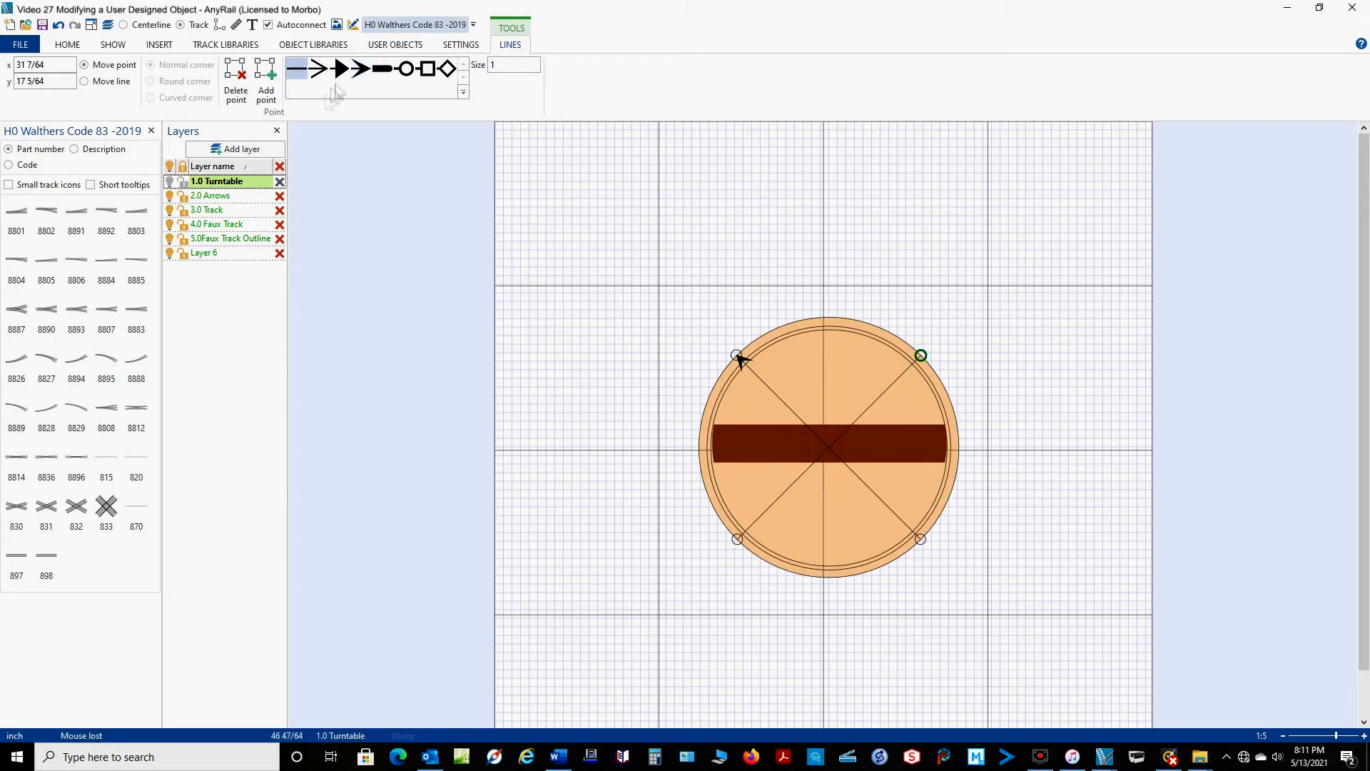
{"action": "left_click", "coordinate": [738, 539]}
{"action": "left_click", "coordinate": [921, 539]}
{"action": "left_click", "coordinate": [362, 69]}
{"action": "left_click", "coordinate": [492, 65]}
{"action": "type", "text": ".5"}
{"action": "left_click", "coordinate": [1026, 367]}
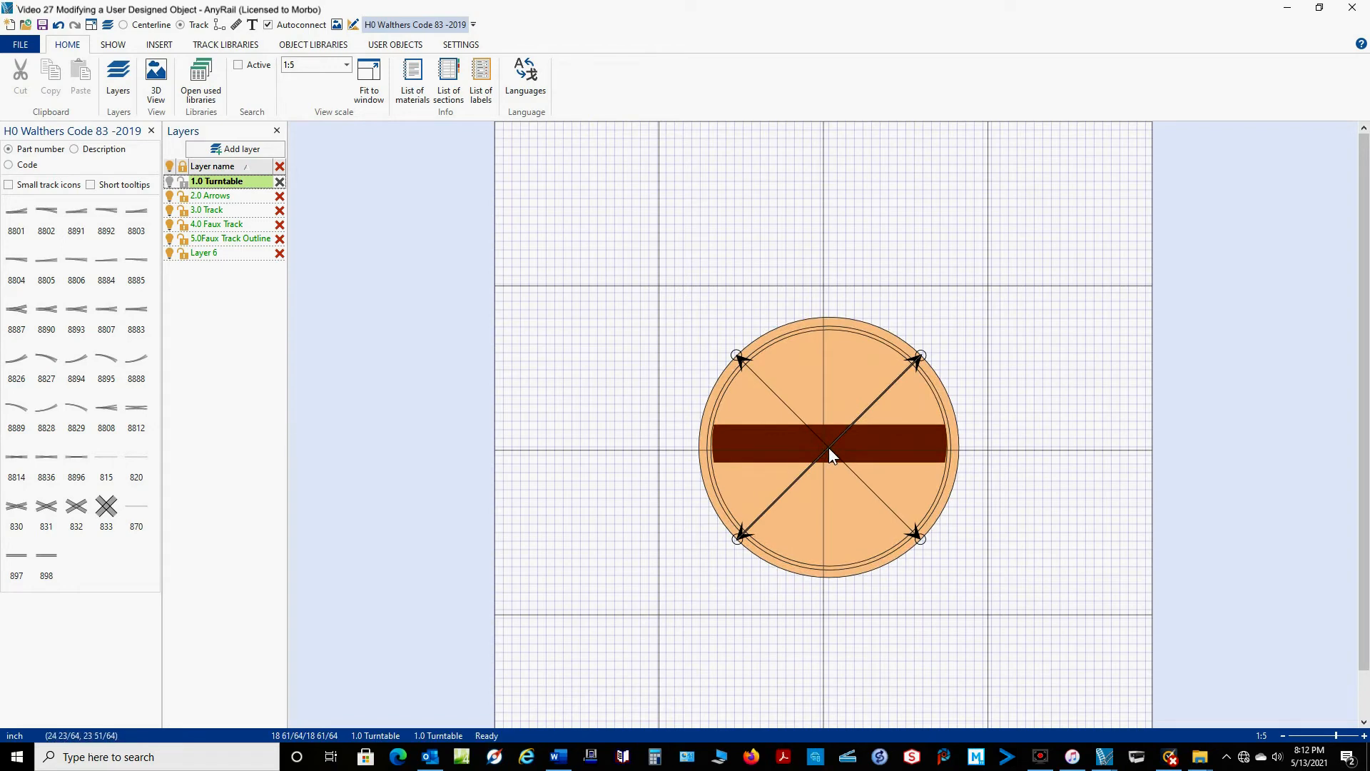
Step: Rotate both arrow-tipped diagonals together by 45 degrees counterclockwise so they lie vertically and horizontally across the turntable
{"action": "left_click", "coordinate": [778, 400]}
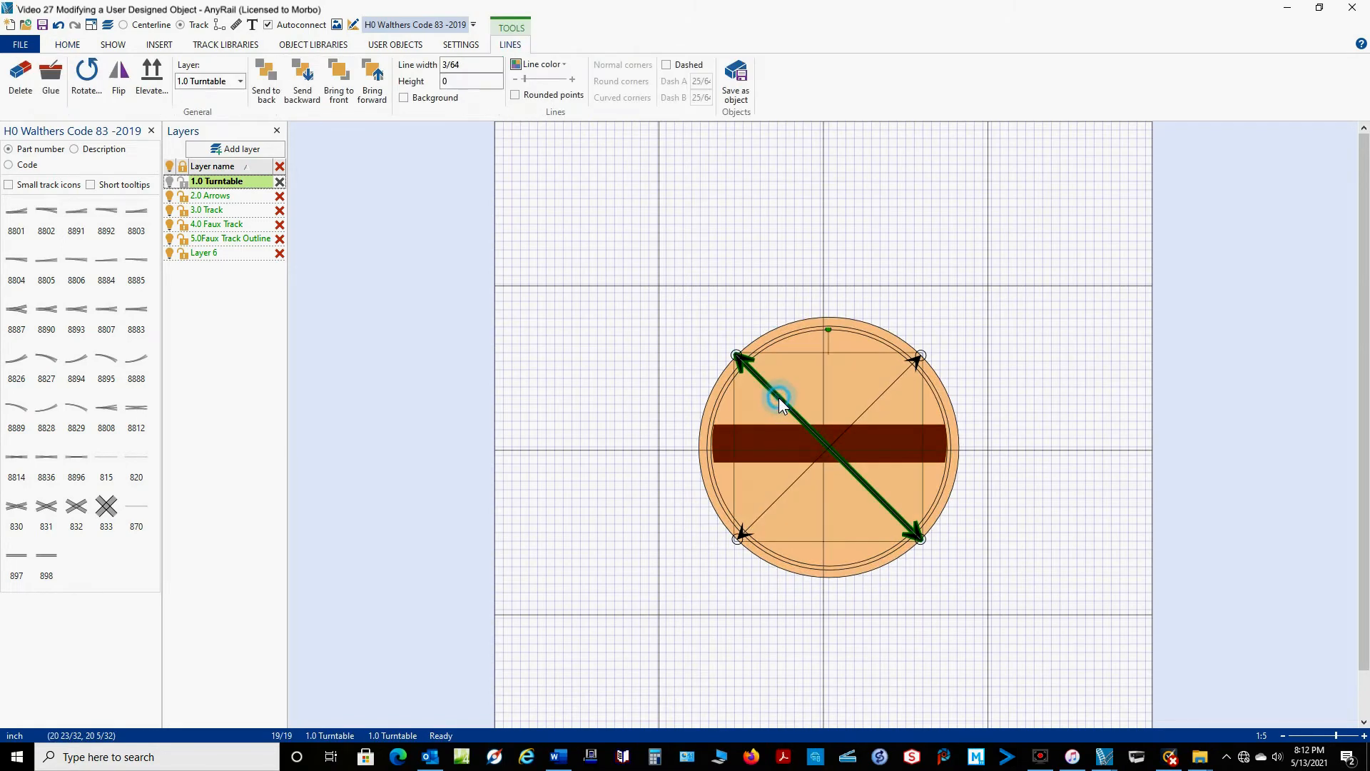
{"action": "left_click", "coordinate": [880, 397], "text": "ctrl"}
{"action": "right_click", "coordinate": [879, 396]}
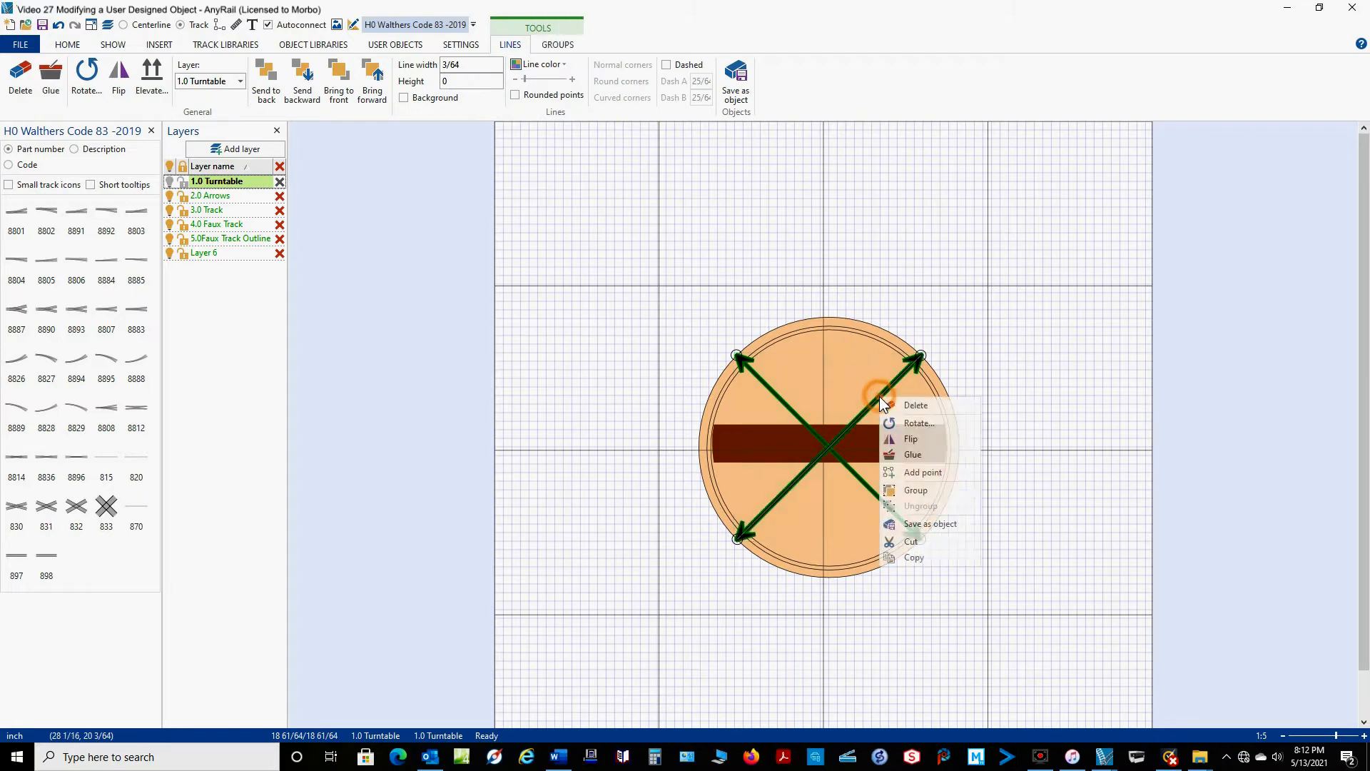
{"action": "left_click", "coordinate": [928, 420]}
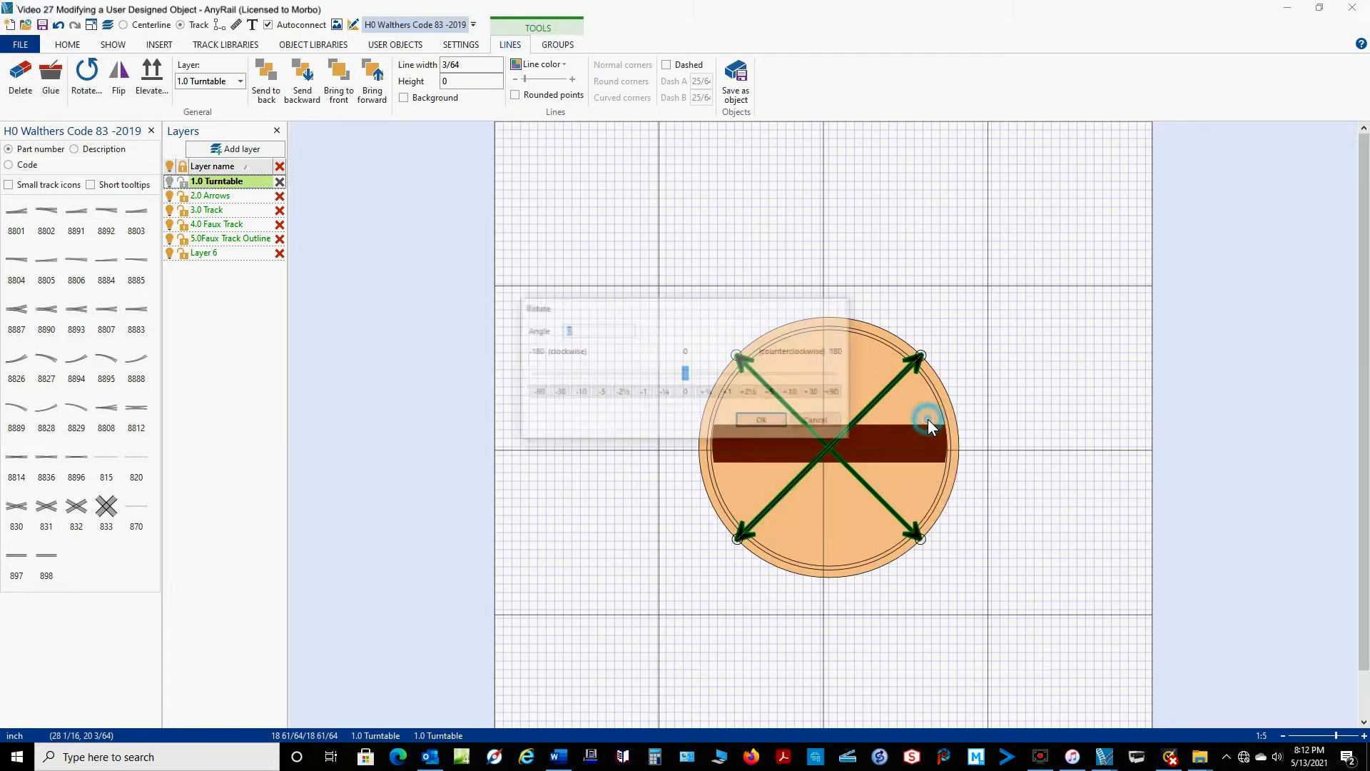
{"action": "left_click", "coordinate": [814, 393]}
{"action": "left_click", "coordinate": [793, 393]}
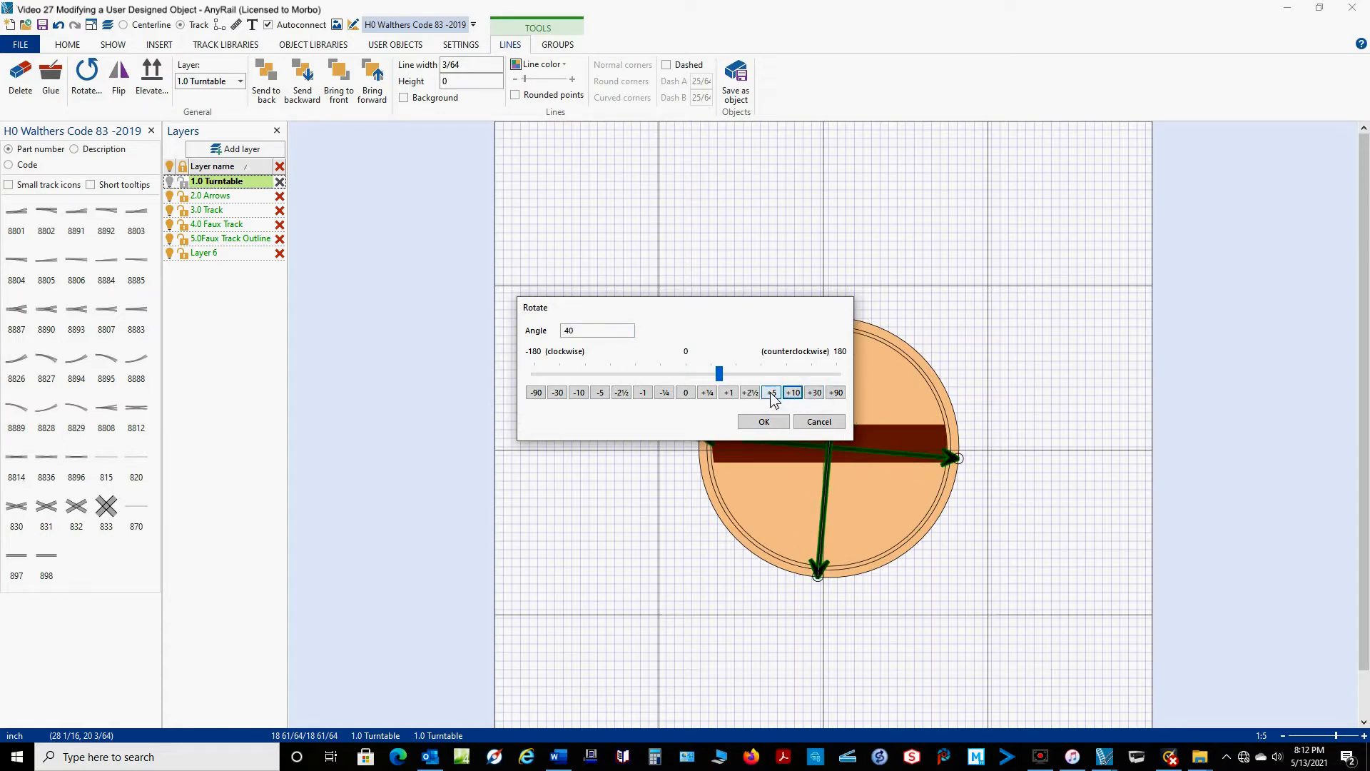
{"action": "left_click", "coordinate": [772, 392]}
{"action": "left_click", "coordinate": [768, 422]}
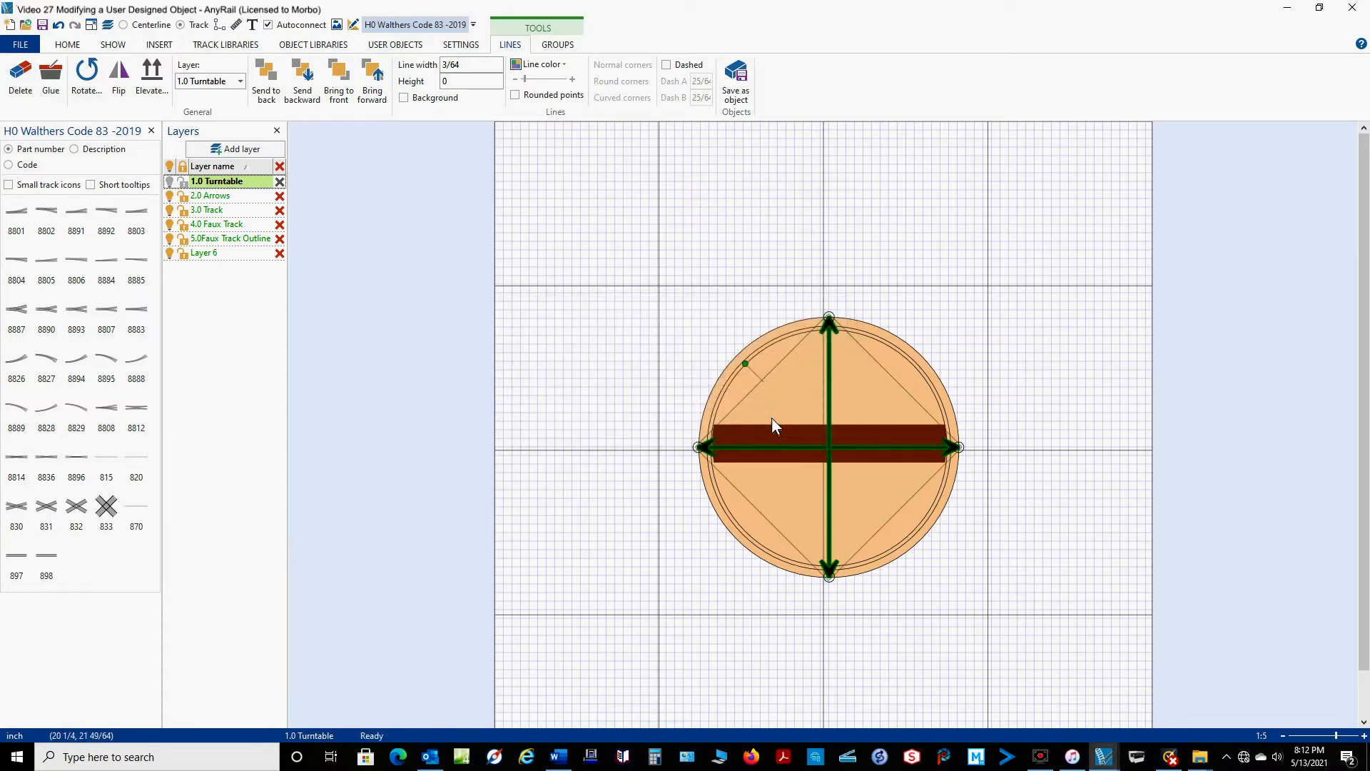
{"action": "left_click", "coordinate": [916, 311]}
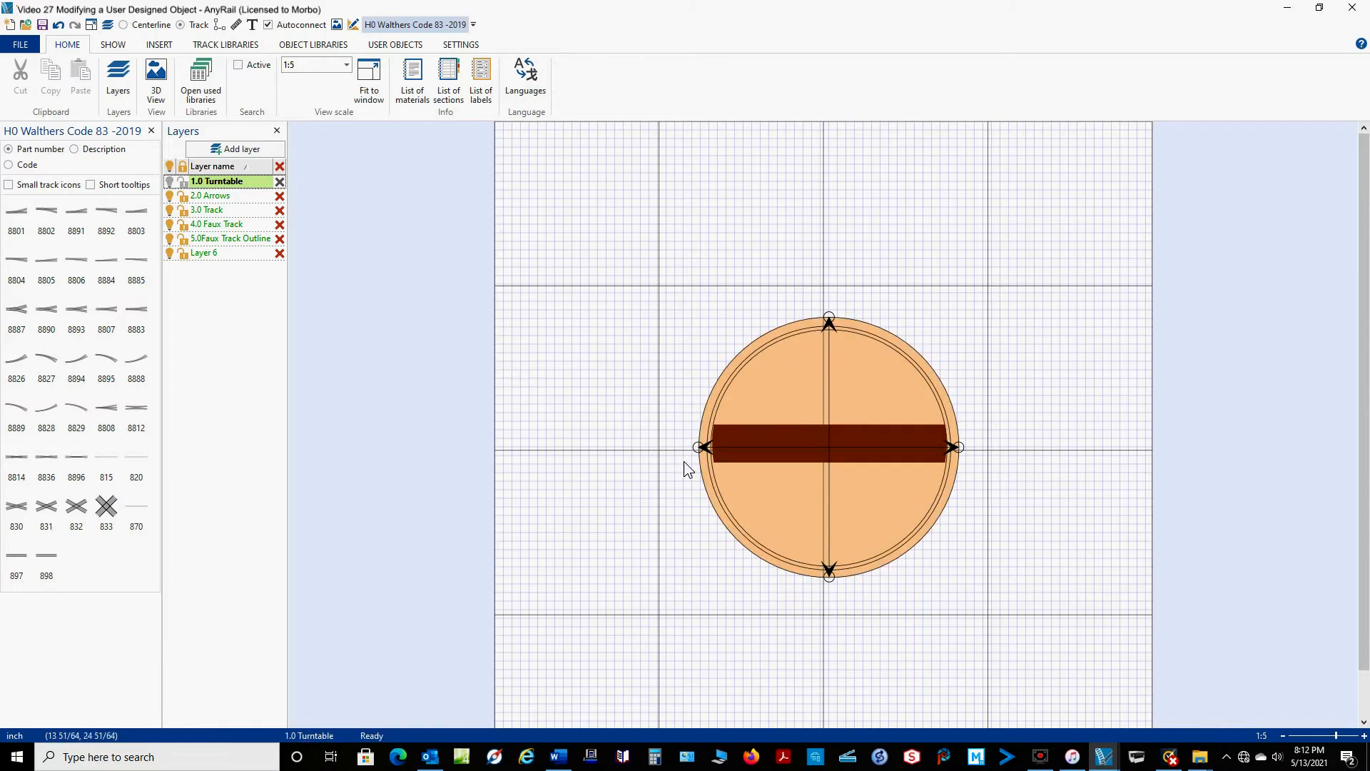
{"action": "scroll", "coordinate": [691, 448], "scroll_direction": "up", "scroll_amount": 5}
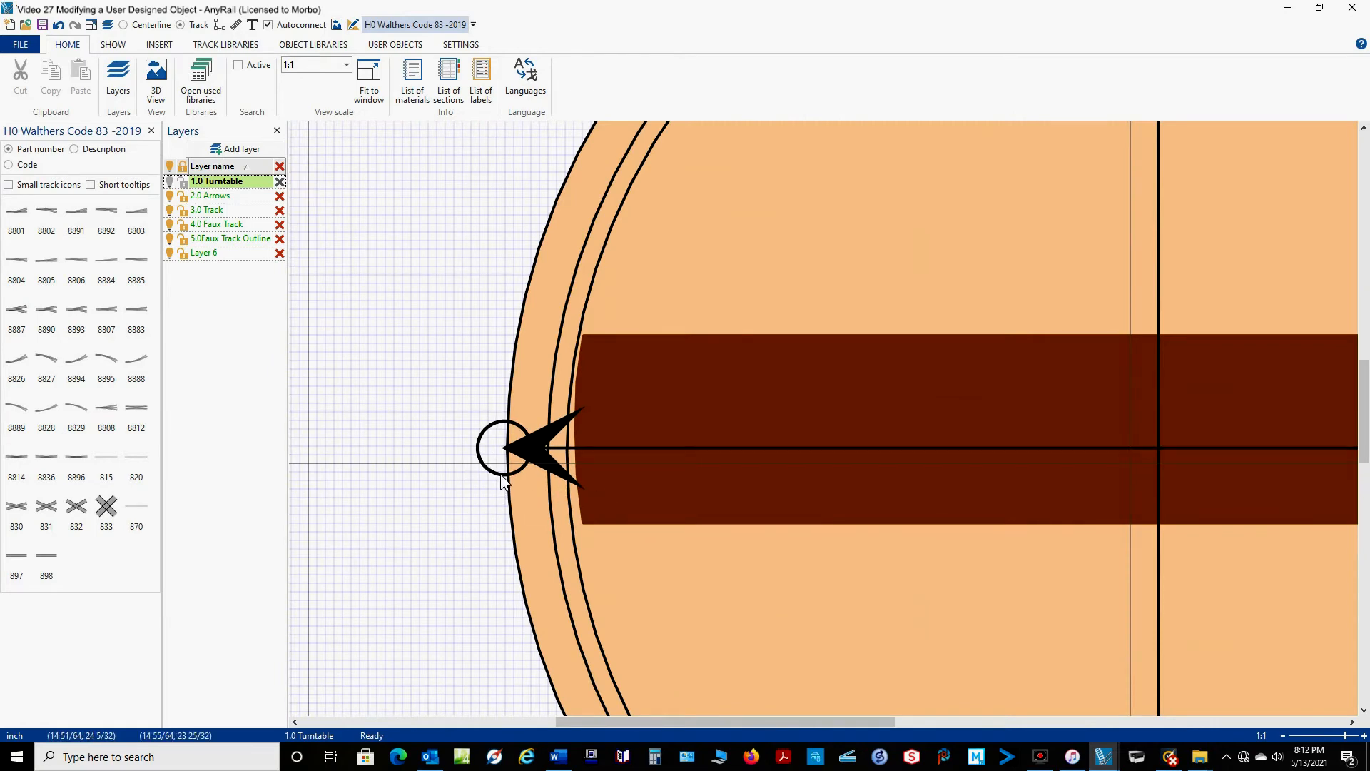
Step: Move the horizontal arrow's left tip onto the turntable's outer circle at x 14 59/64 and check its right tip
{"action": "left_click", "coordinate": [502, 478]}
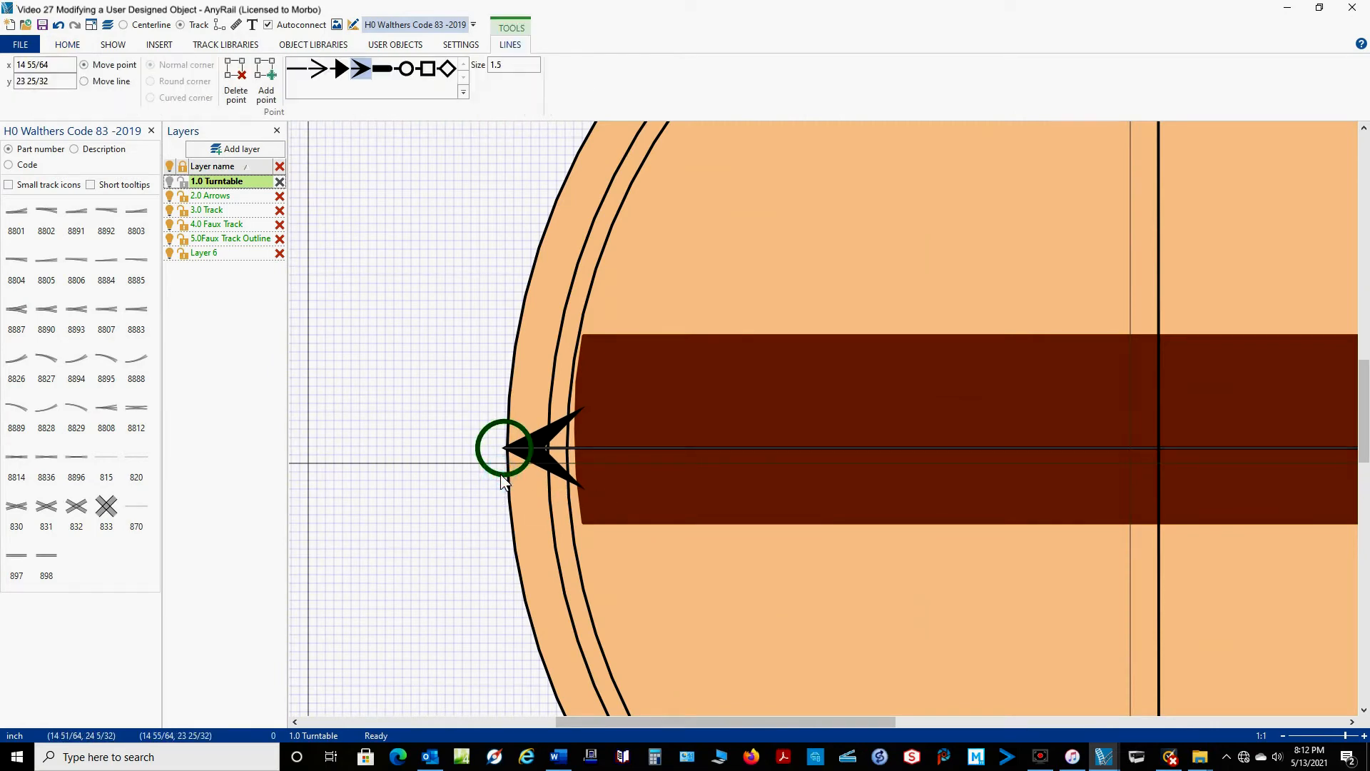
{"action": "left_click_drag", "start_coordinate": [502, 480], "coordinate": [506, 481]}
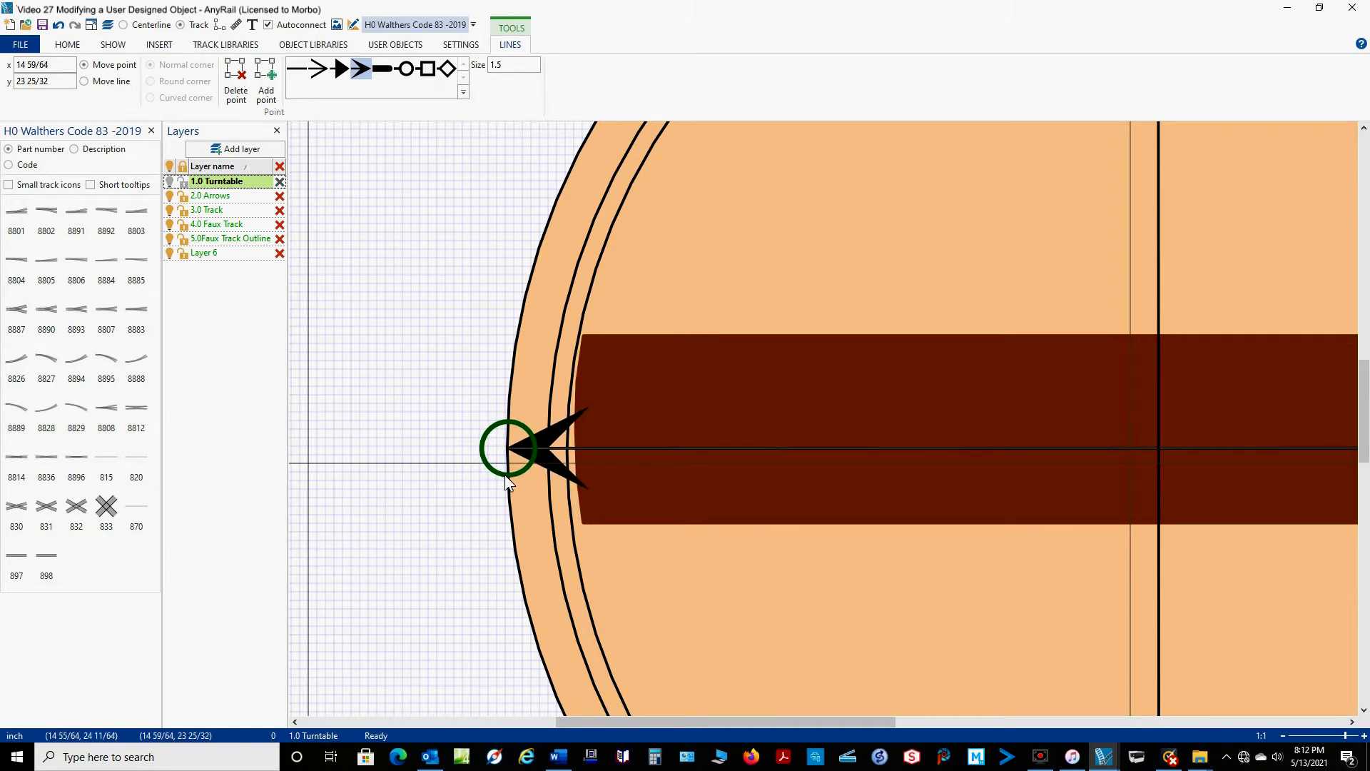
{"action": "left_click", "coordinate": [482, 511]}
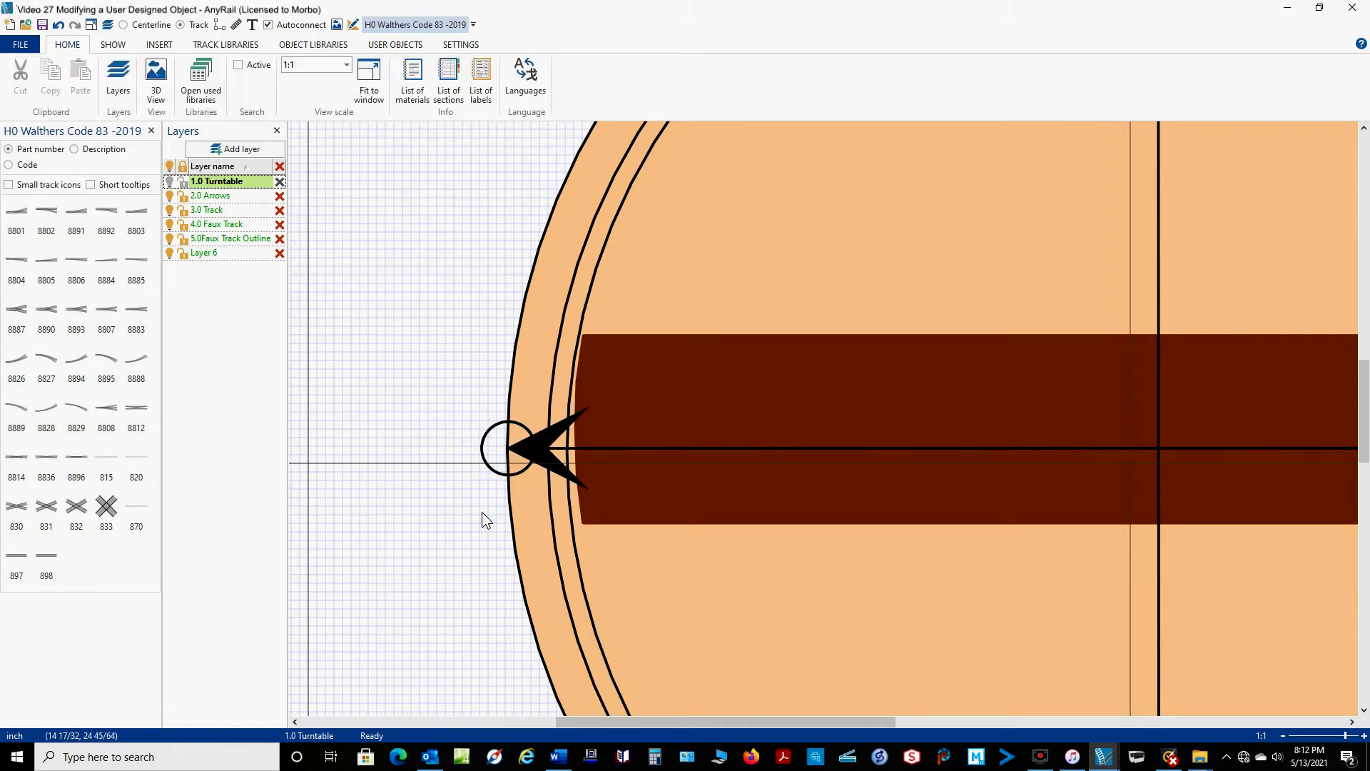
{"action": "scroll", "coordinate": [482, 511], "scroll_direction": "right", "scroll_amount": 5}
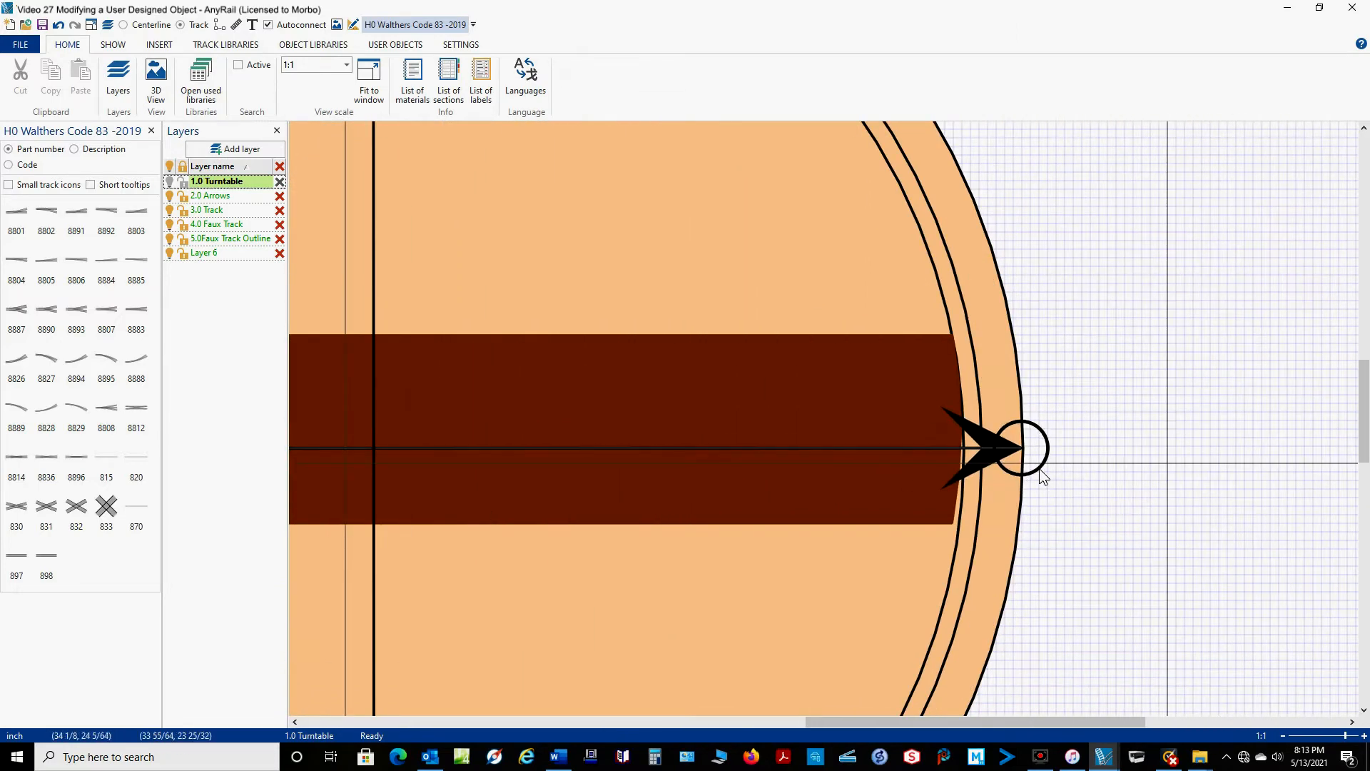
Step: Align the vertical arrow's upper tip to y 14 5/16 and lower tip to y 33 1/4 on the outer circle
{"action": "scroll", "coordinate": [727, 591], "scroll_direction": "up", "scroll_amount": 3}
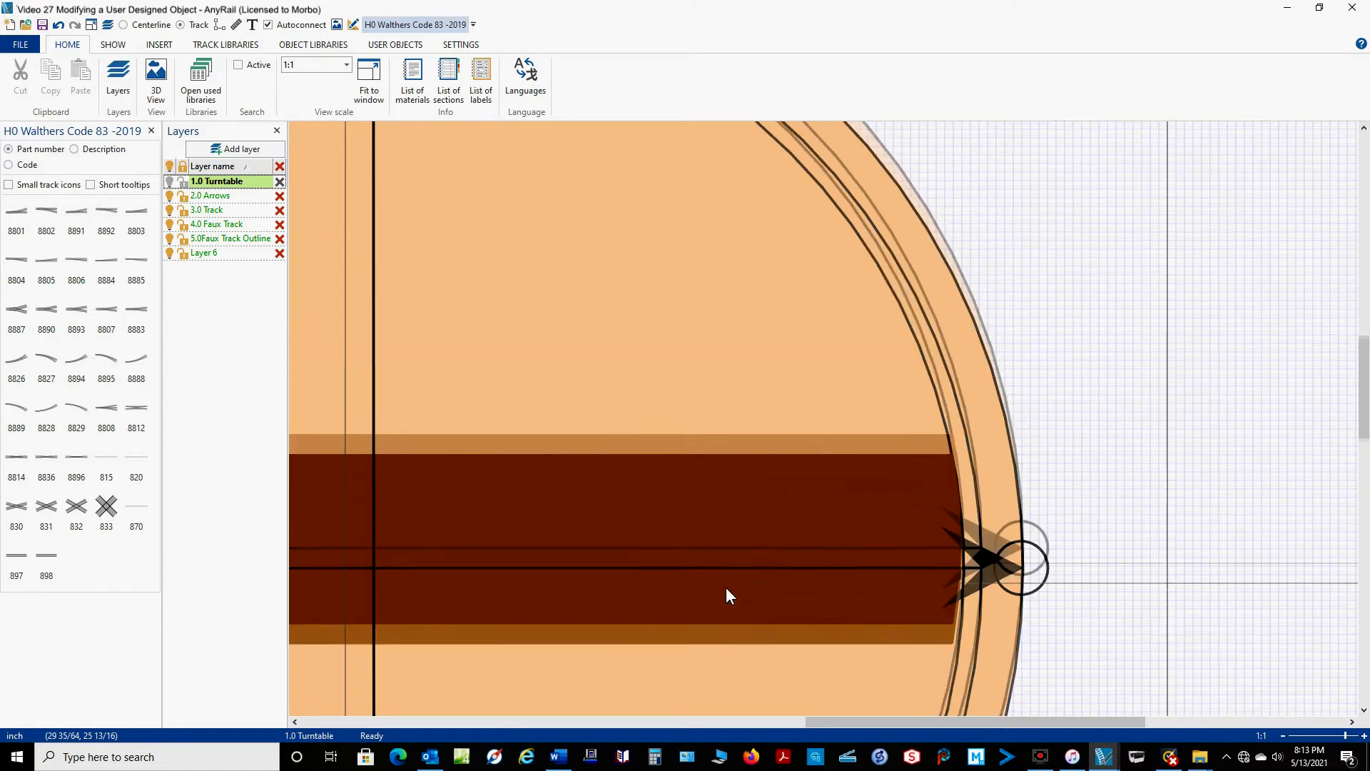
{"action": "scroll", "coordinate": [726, 586], "scroll_direction": "up", "scroll_amount": 10}
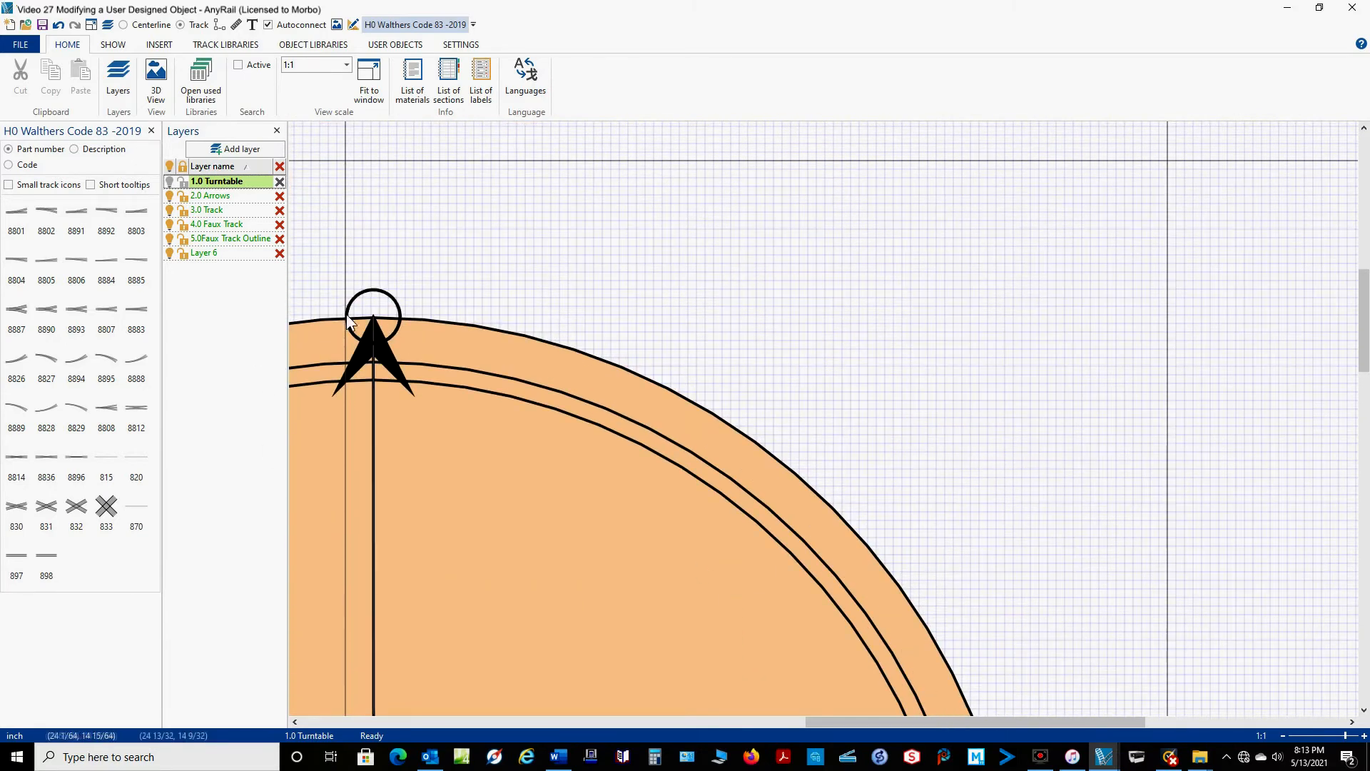
{"action": "left_click", "coordinate": [397, 307]}
{"action": "left_click_drag", "start_coordinate": [397, 307], "coordinate": [397, 312]}
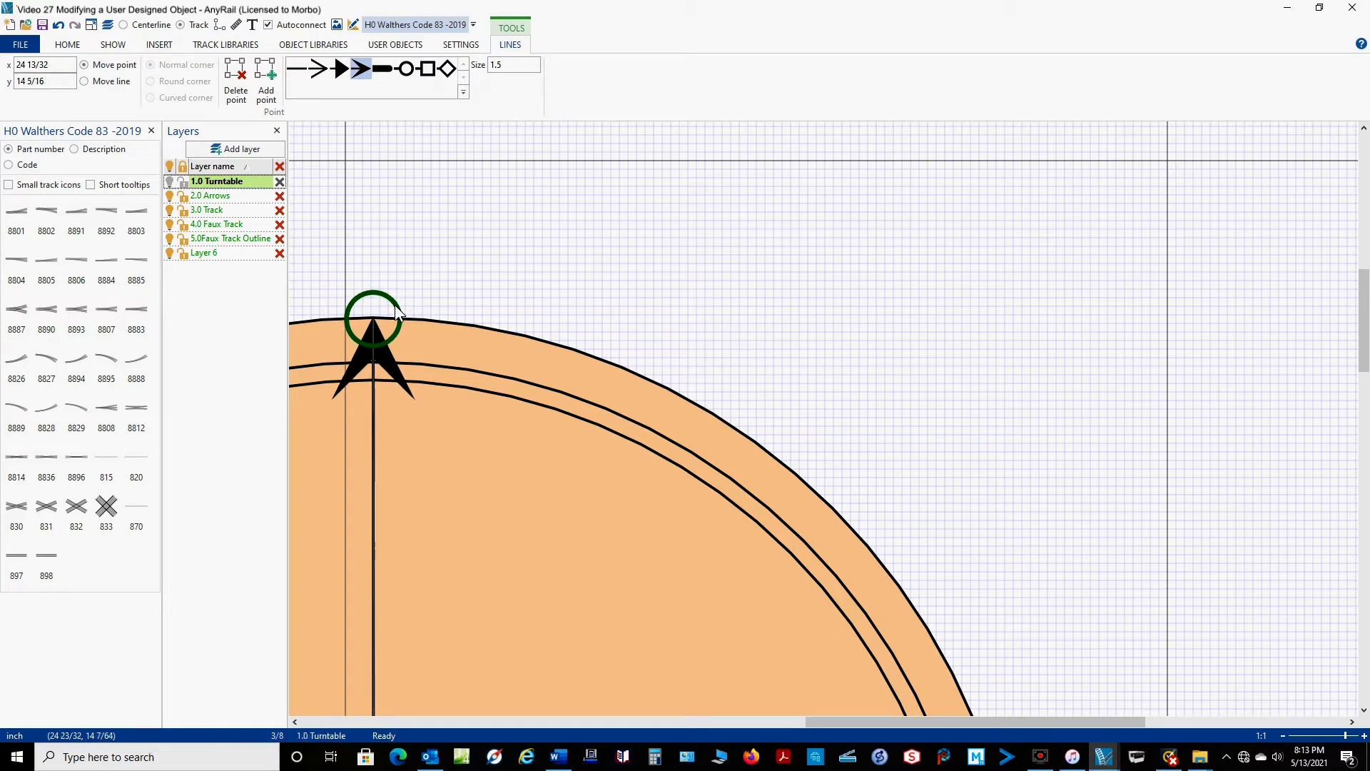
{"action": "scroll", "coordinate": [396, 309], "scroll_direction": "down", "scroll_amount": 9}
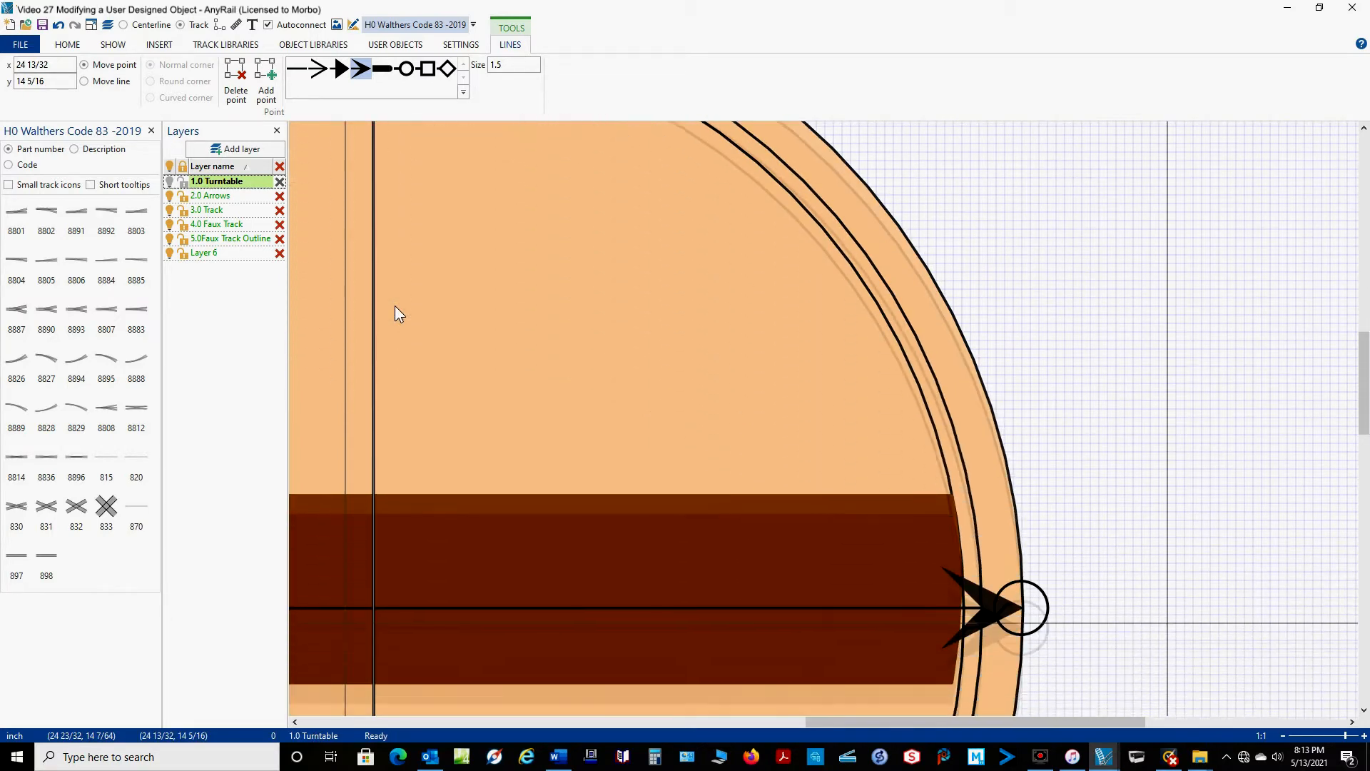
{"action": "scroll", "coordinate": [398, 312], "scroll_direction": "down", "scroll_amount": 15}
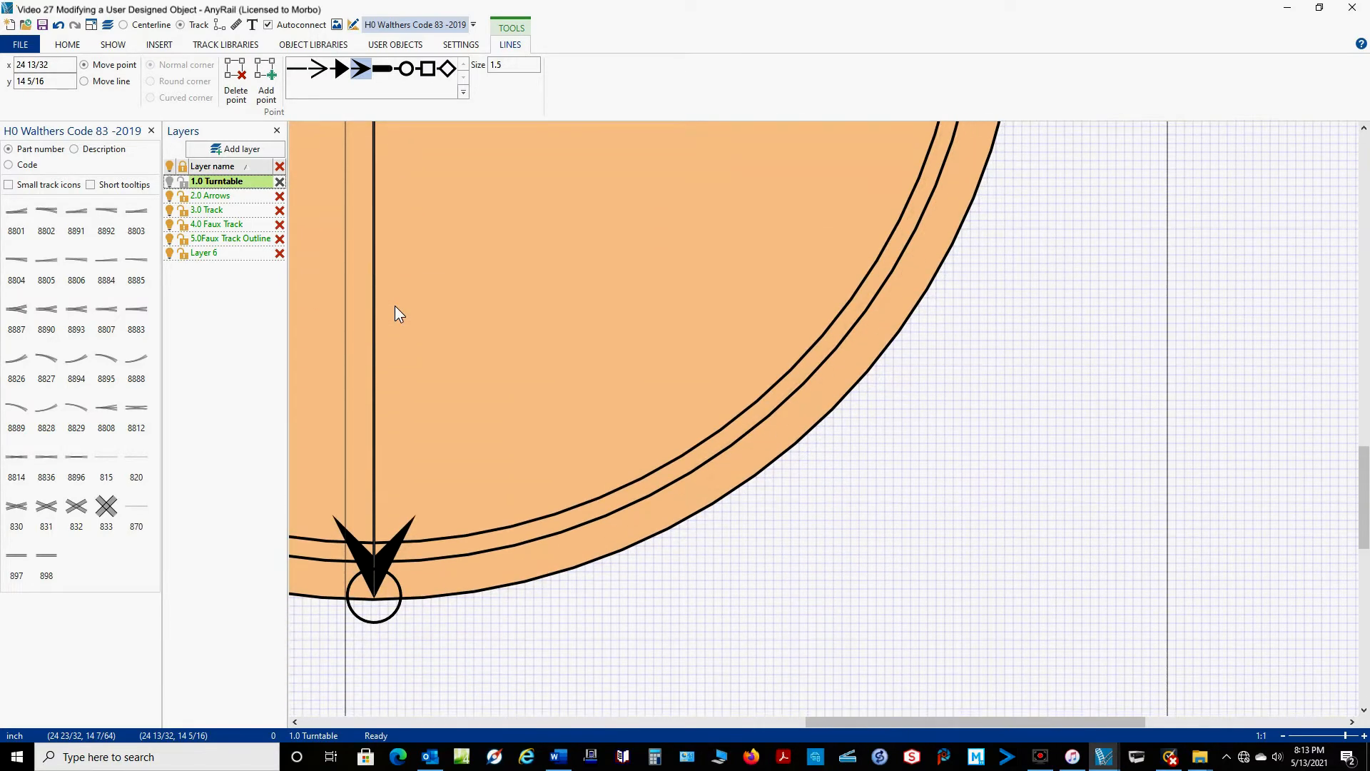
{"action": "left_click", "coordinate": [390, 618]}
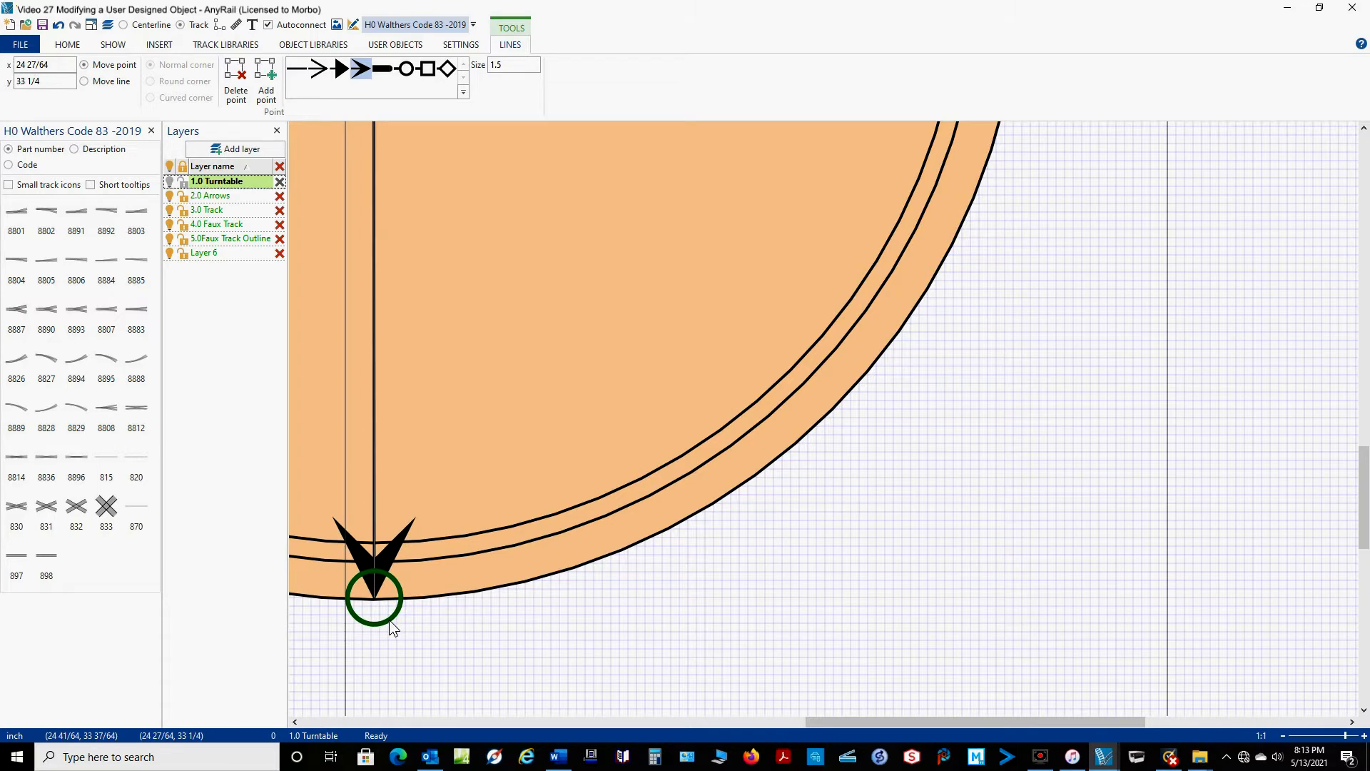
{"action": "left_click", "coordinate": [107, 26]}
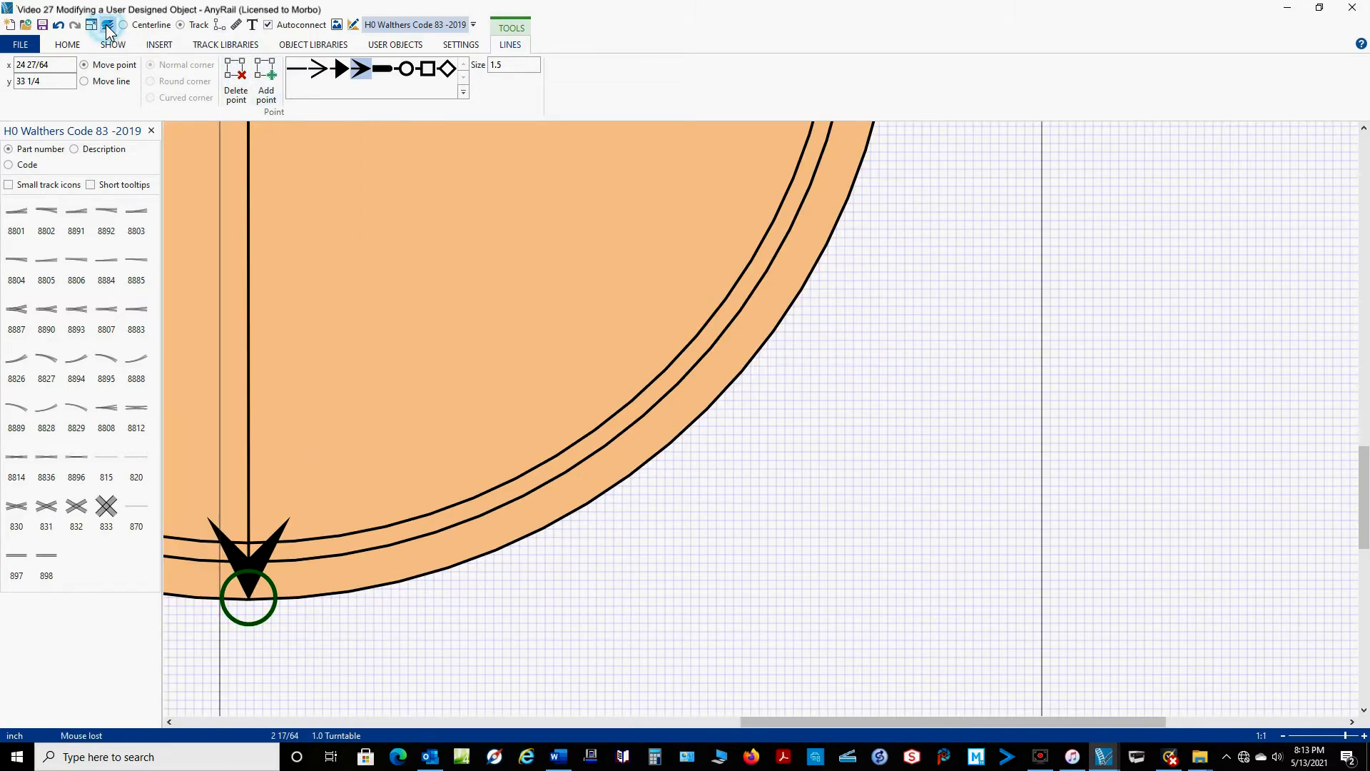
{"action": "left_click", "coordinate": [108, 27]}
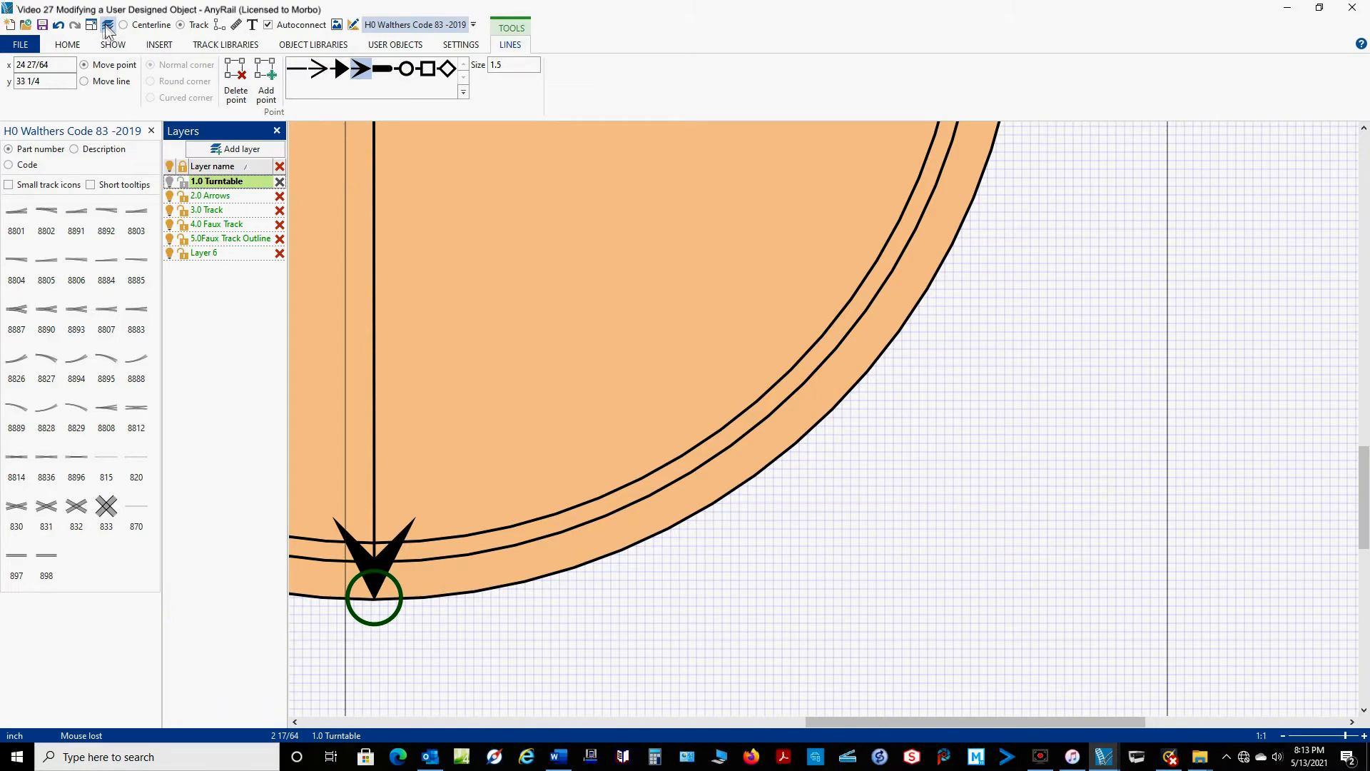
Step: Assign both the vertical and horizontal arrow lines to the 2.0 Arrows layer
{"action": "left_click", "coordinate": [92, 26]}
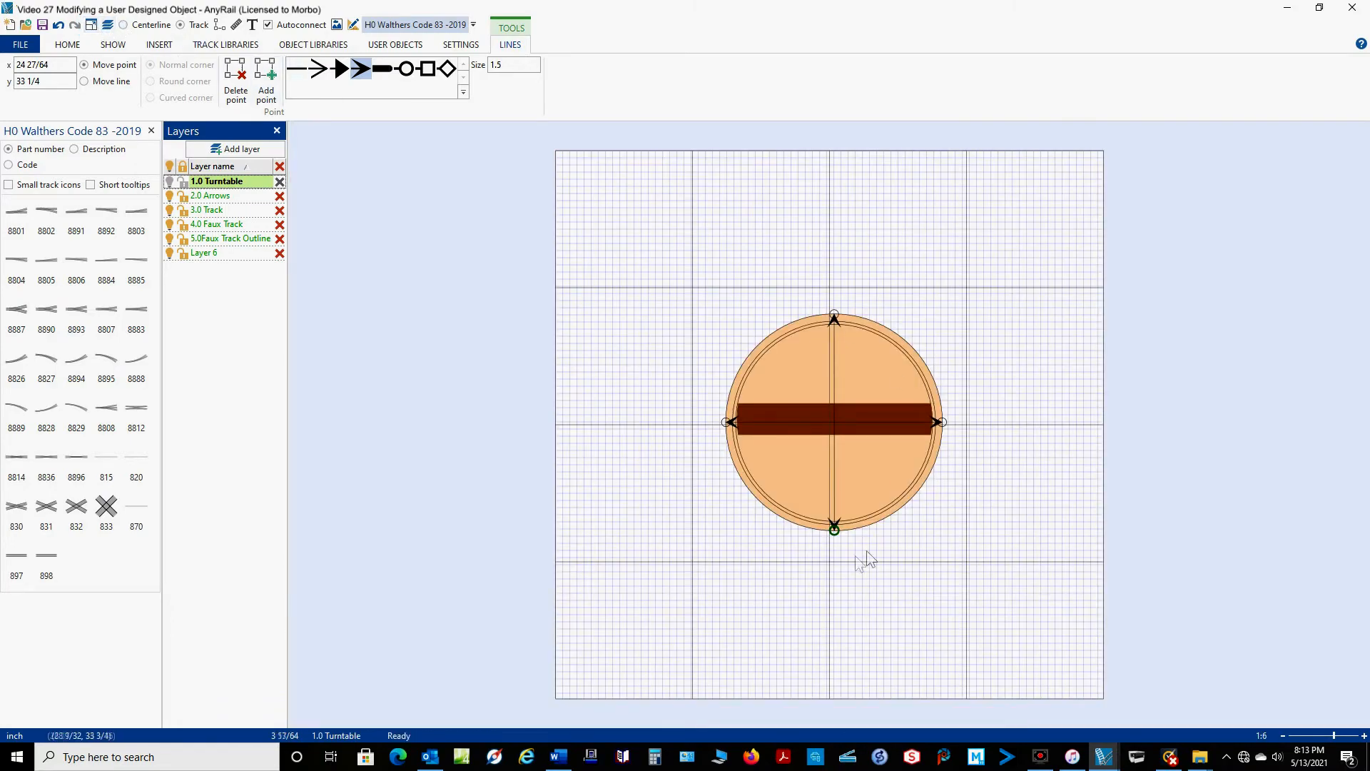
{"action": "left_click", "coordinate": [834, 362]}
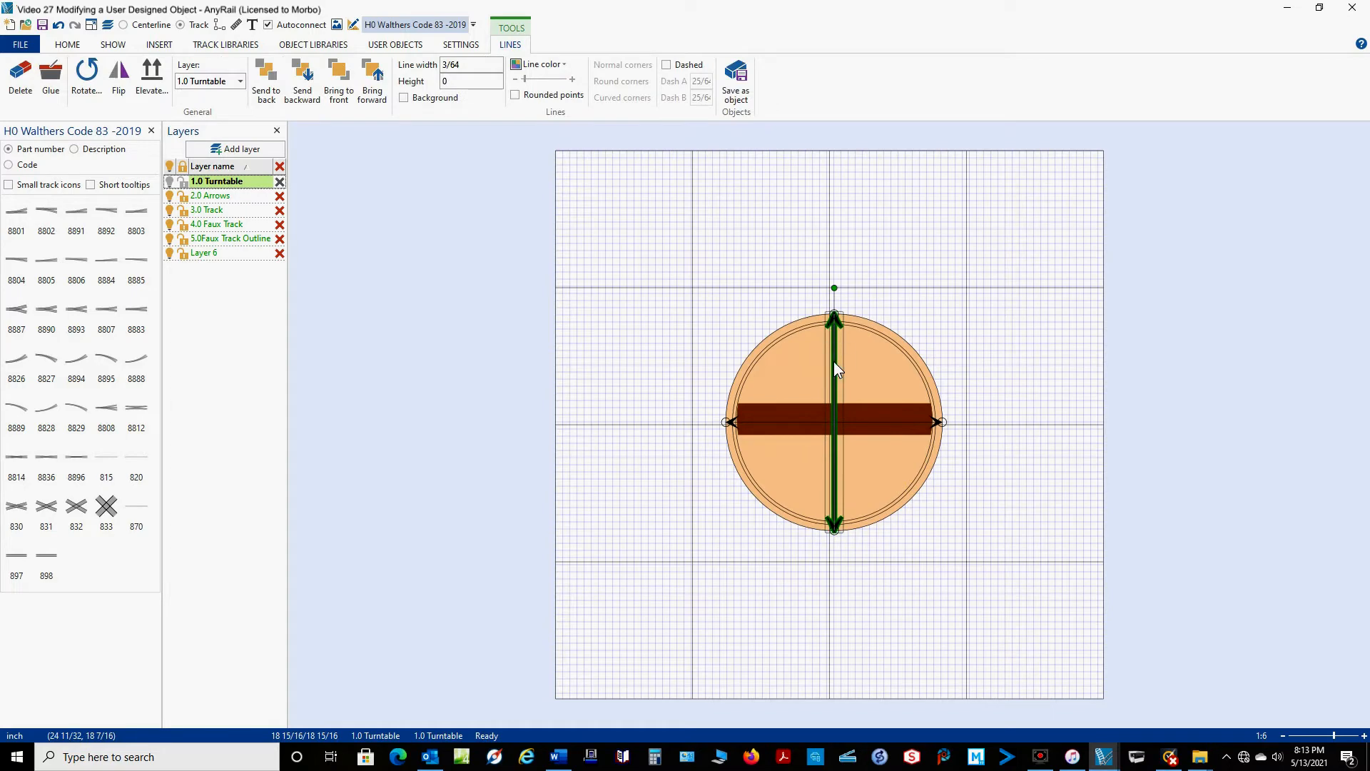
{"action": "left_click", "coordinate": [788, 422], "text": "ctrl"}
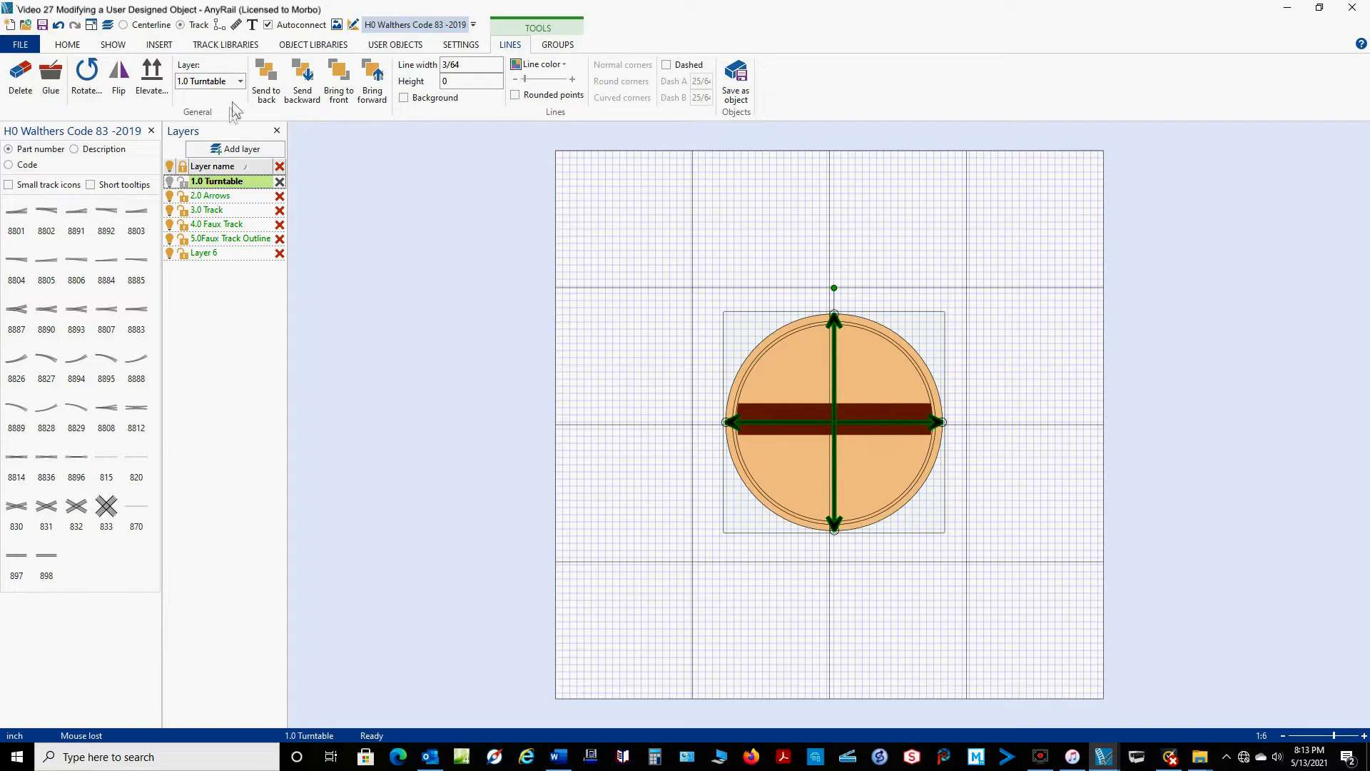
{"action": "left_click", "coordinate": [240, 81]}
{"action": "left_click", "coordinate": [205, 107]}
Step: Hide and show the 2.0 Arrows layer repeatedly to check which lines it controls
{"action": "left_click", "coordinate": [170, 196]}
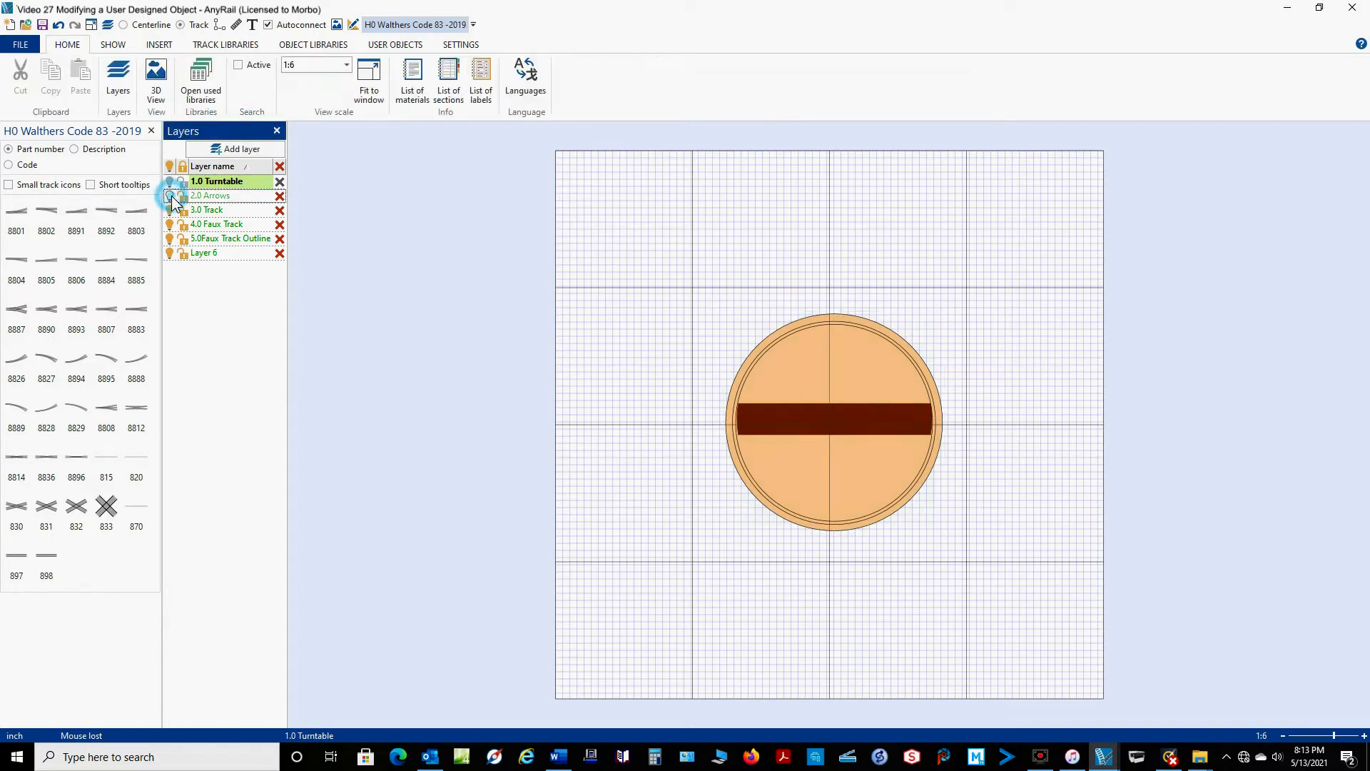
{"action": "left_click", "coordinate": [170, 196]}
{"action": "left_click", "coordinate": [170, 197]}
{"action": "left_click", "coordinate": [170, 197]}
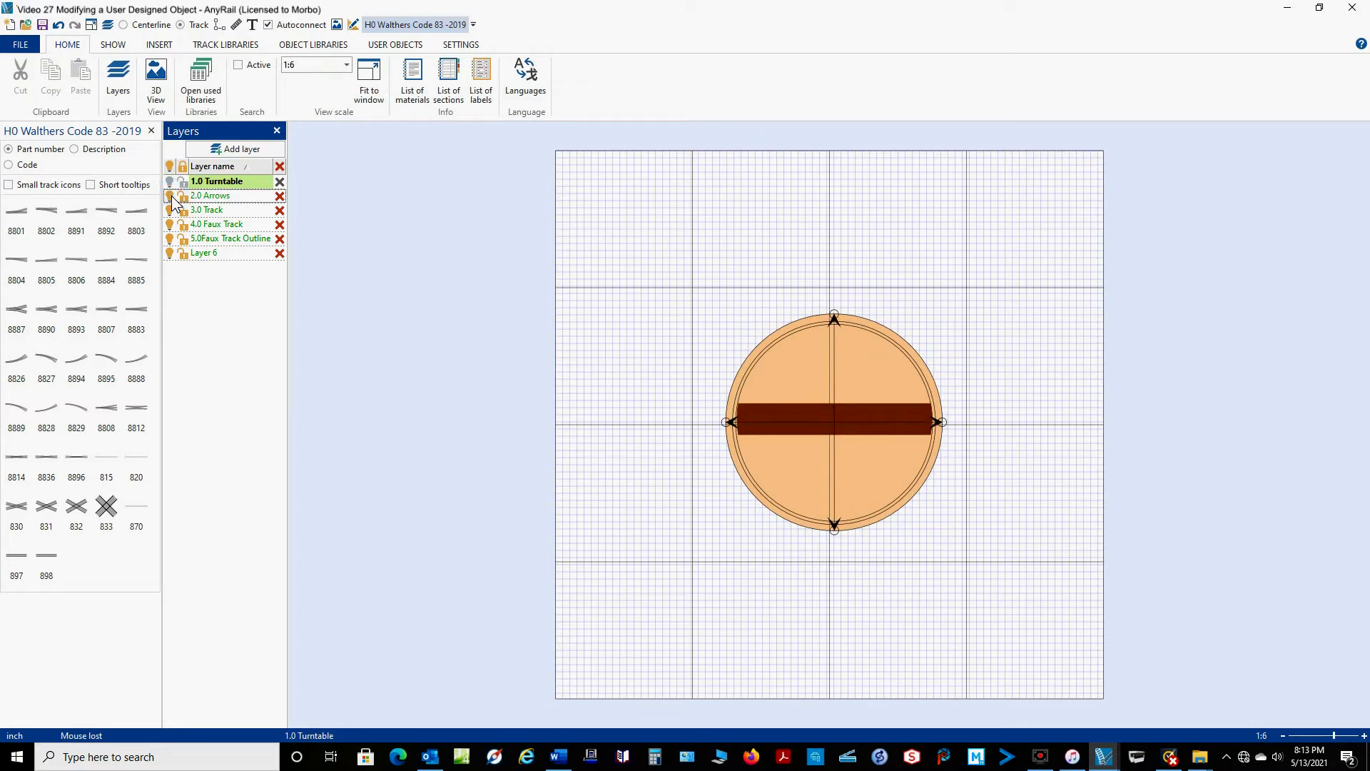
{"action": "left_click", "coordinate": [171, 197]}
{"action": "left_click", "coordinate": [170, 197]}
Step: Turn the display of control points off and back on to compare the arrow ends
{"action": "left_click", "coordinate": [113, 44]}
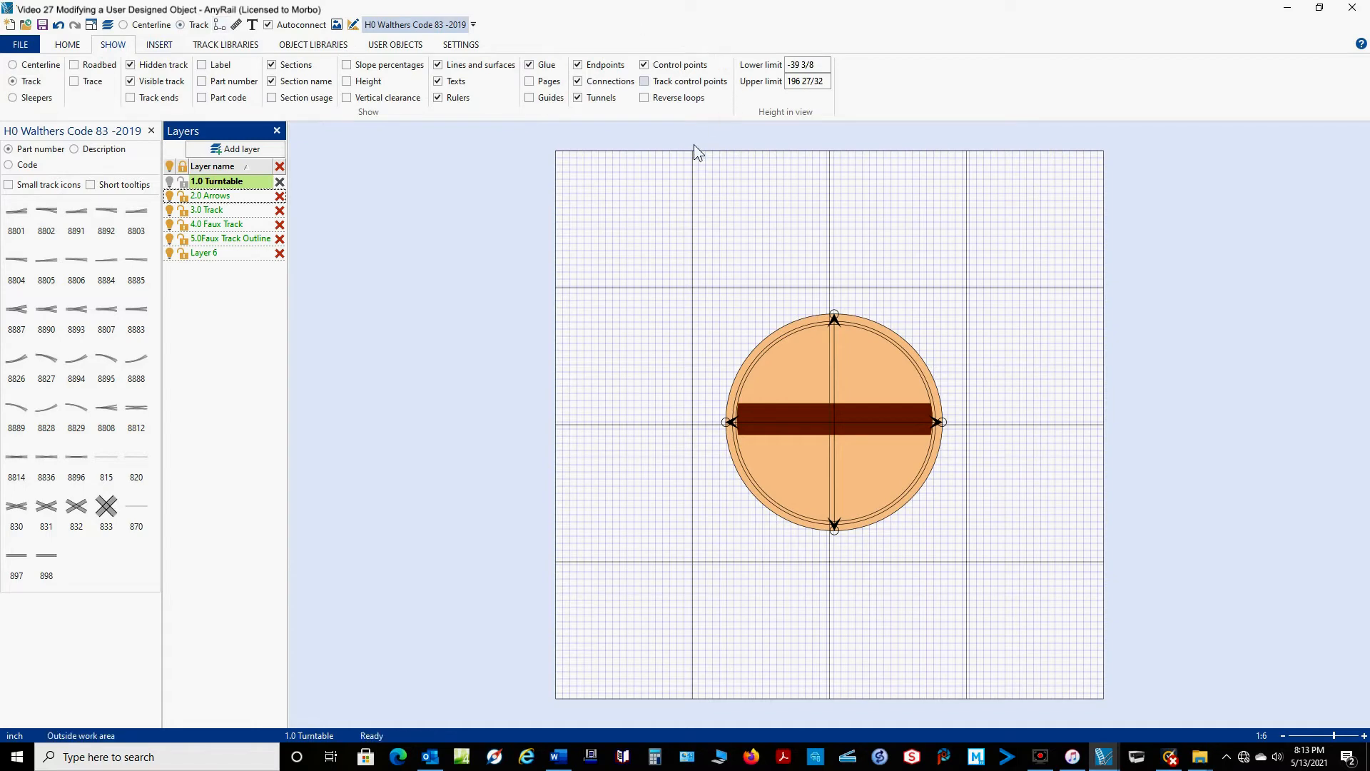
{"action": "left_click", "coordinate": [645, 66]}
{"action": "left_click", "coordinate": [645, 66]}
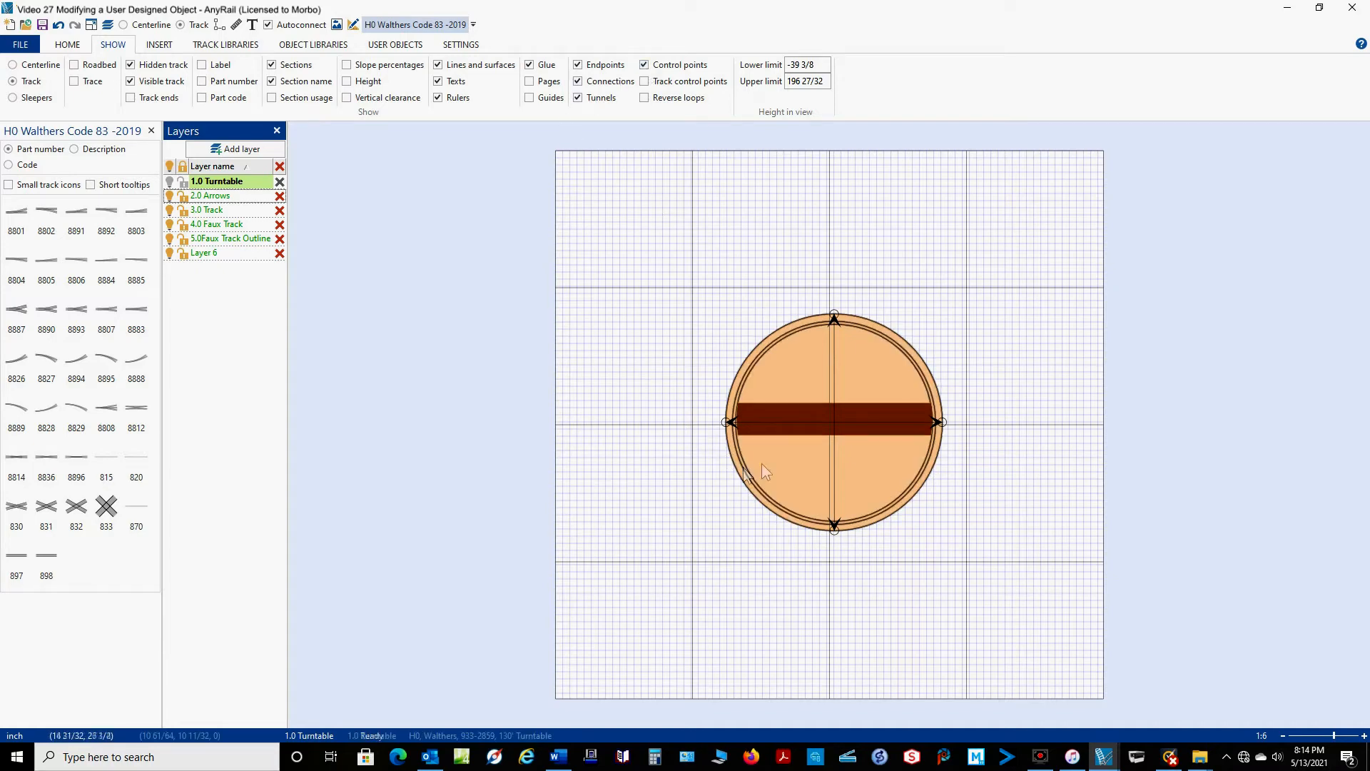
Step: Set the line width of the vertical and horizontal arrow lines to 1/8
{"action": "left_click", "coordinate": [834, 367]}
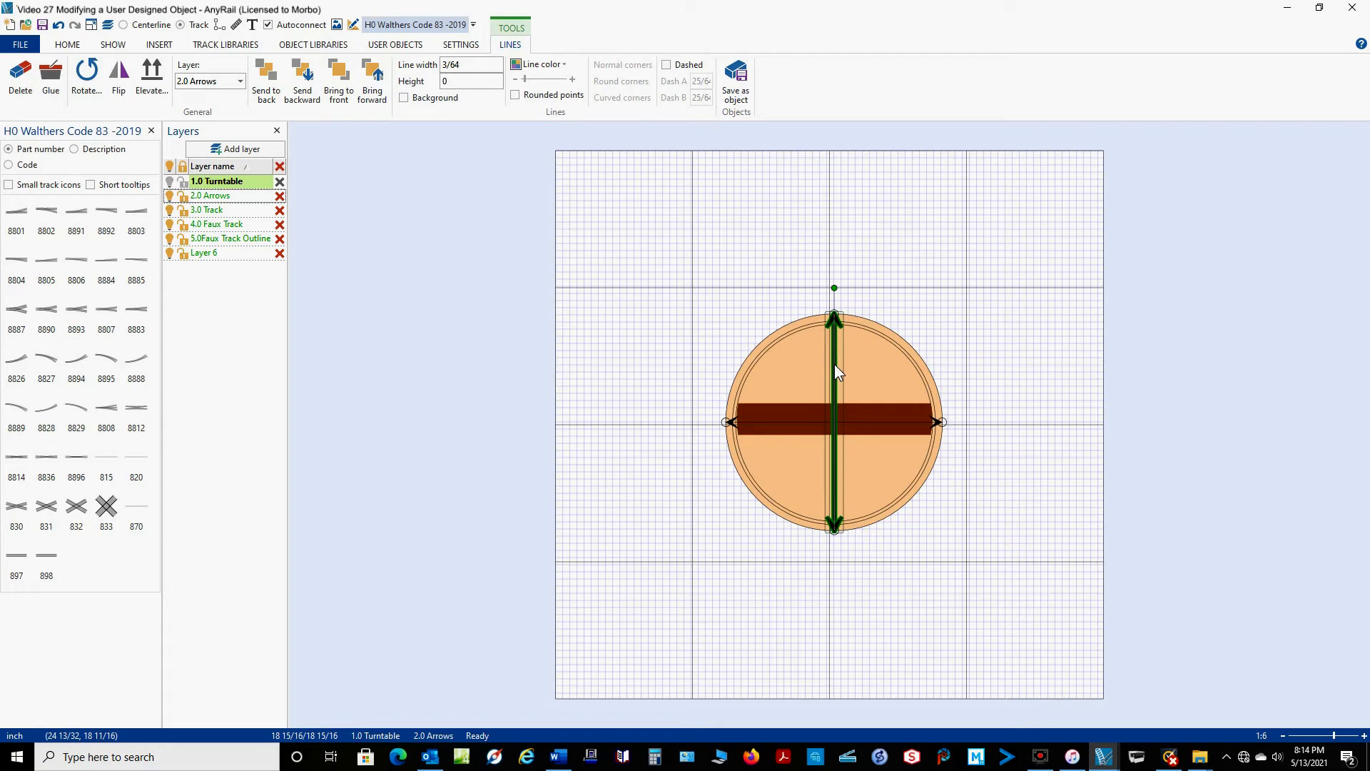
{"action": "left_click", "coordinate": [471, 62]}
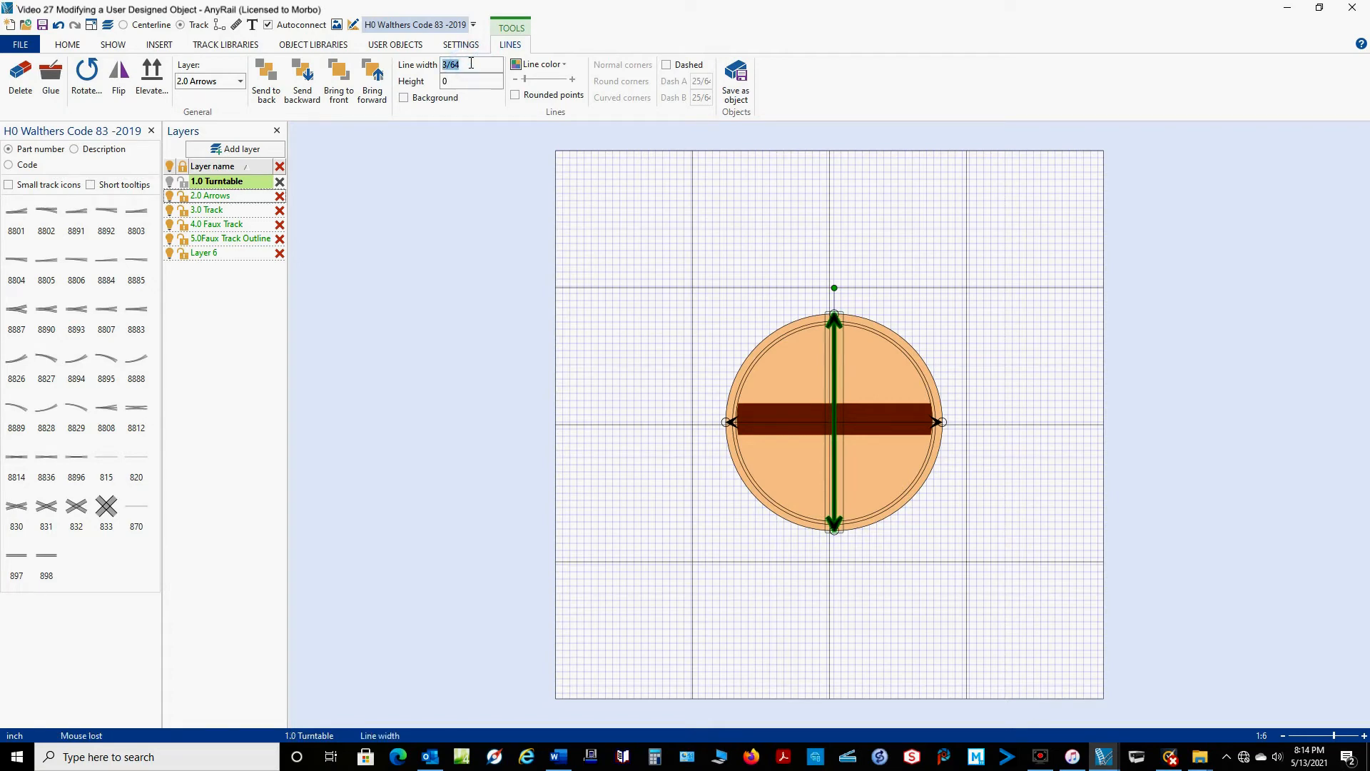
{"action": "key", "text": "Return"}
{"action": "left_click", "coordinate": [858, 253]}
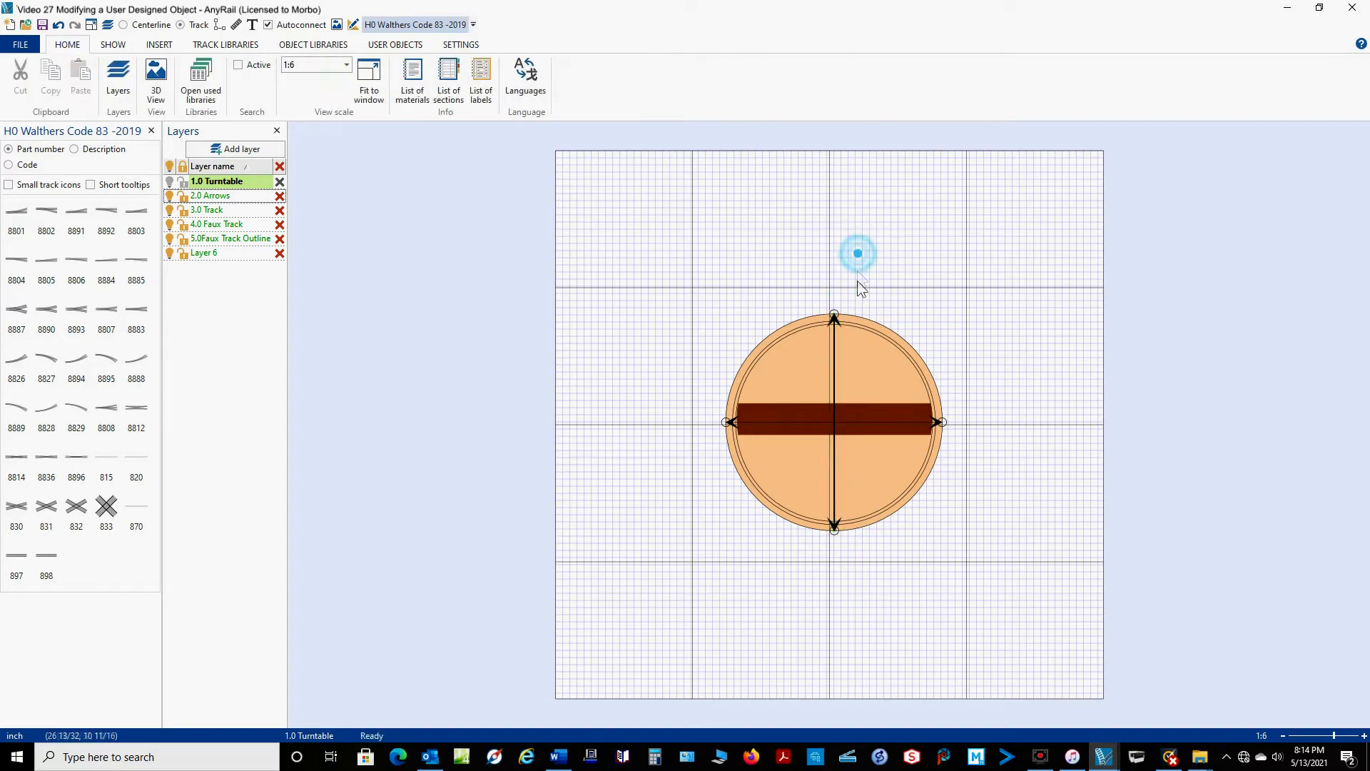
{"action": "left_click", "coordinate": [783, 423]}
{"action": "double_click", "coordinate": [465, 66]}
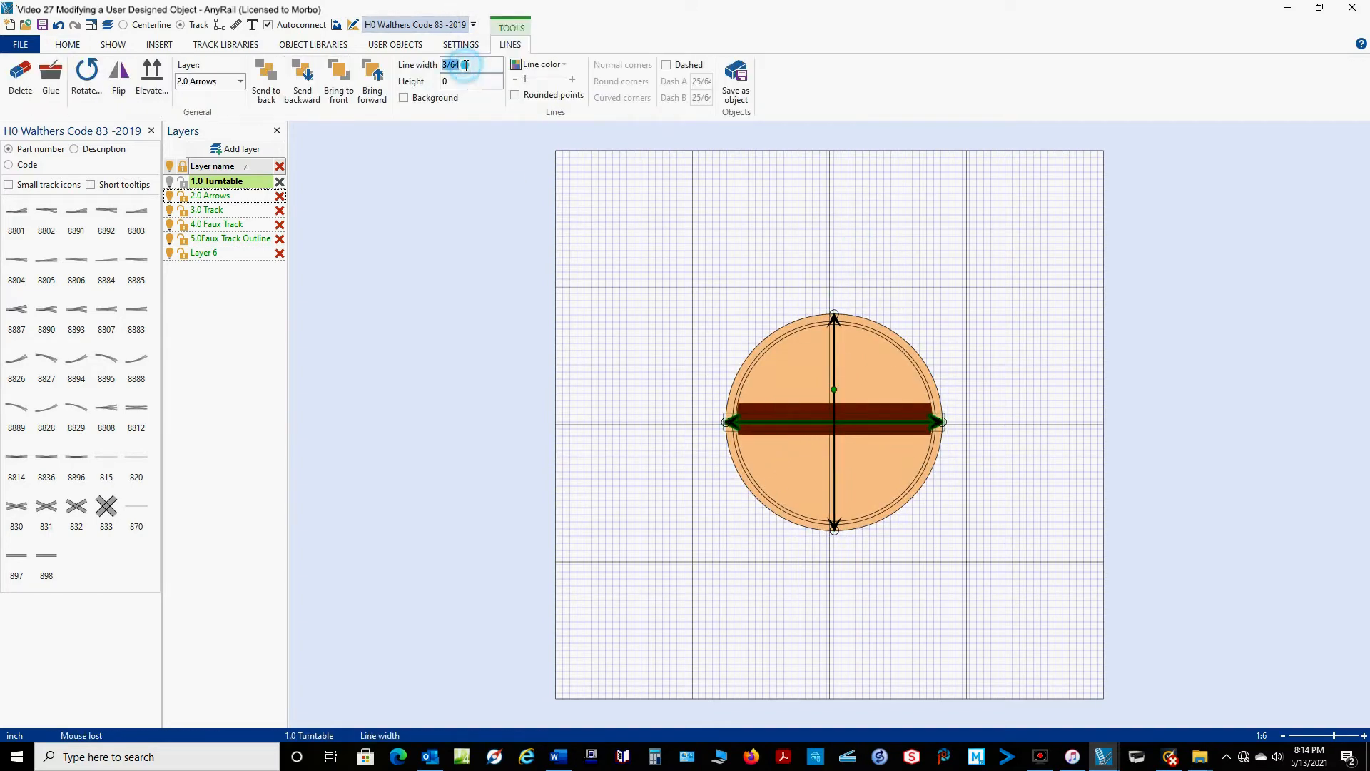
{"action": "type", "text": "1/8"}
{"action": "key", "text": "Return"}
{"action": "left_click", "coordinate": [718, 375]}
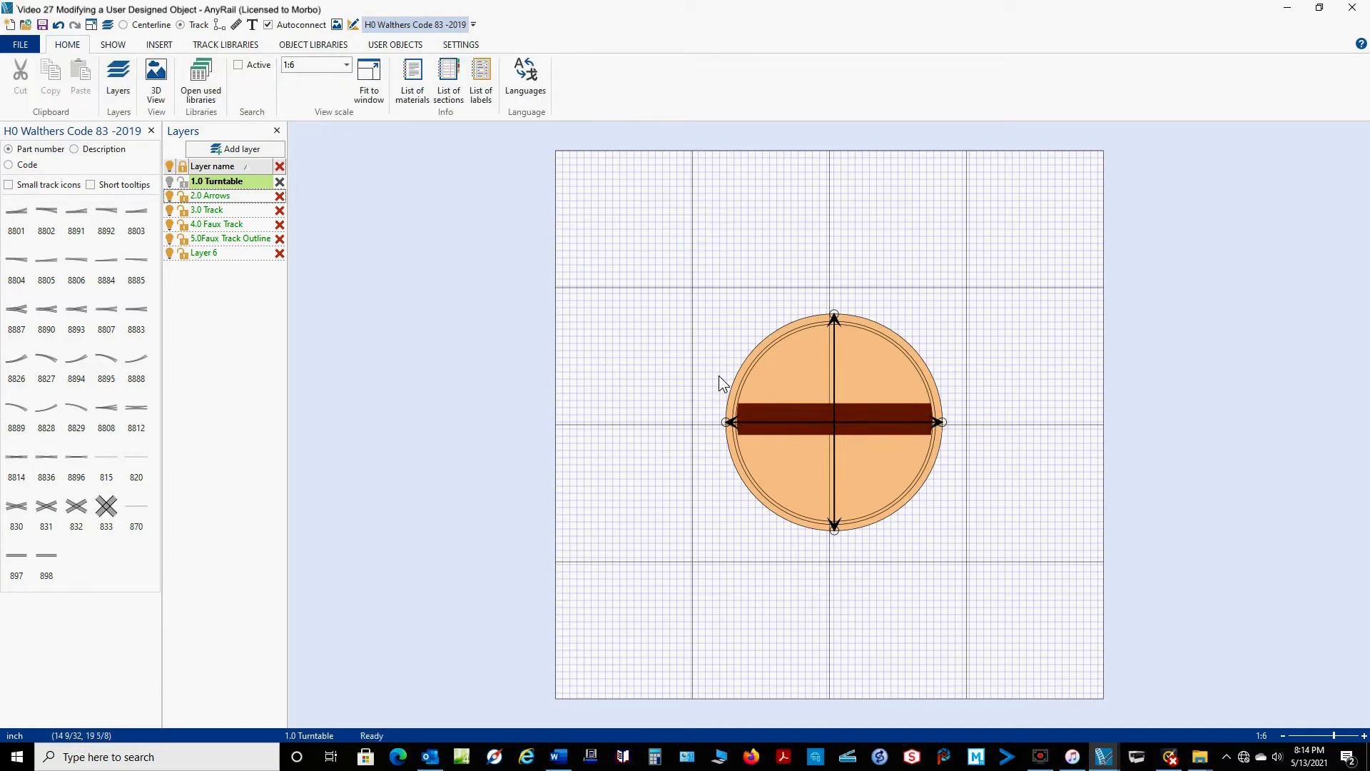
Step: Pull the thickened horizontal arrow's tips in to the outer circle, at x 15 and x 33 51/64
{"action": "scroll", "coordinate": [718, 425], "scroll_direction": "up", "scroll_amount": 6}
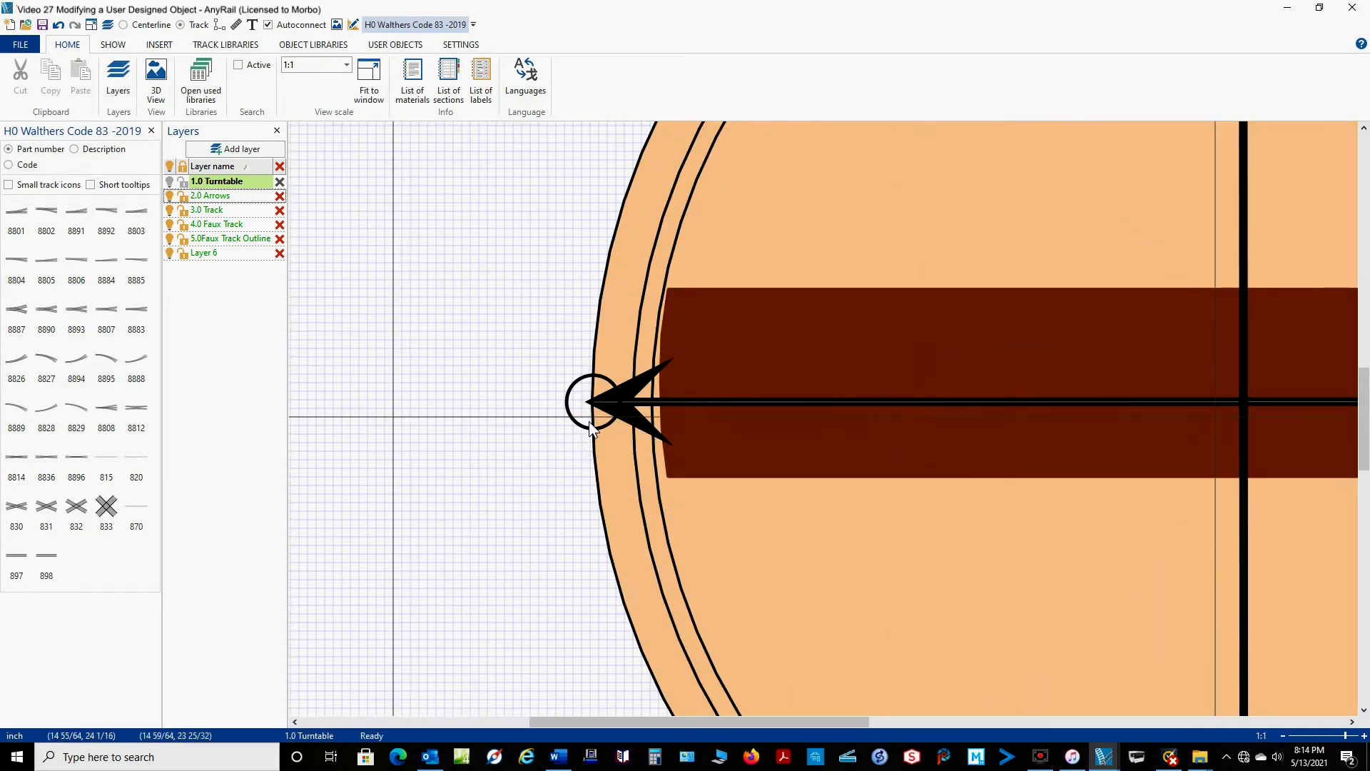
{"action": "left_click", "coordinate": [587, 429]}
{"action": "left_click_drag", "start_coordinate": [588, 428], "coordinate": [593, 429]}
{"action": "scroll", "coordinate": [820, 452], "scroll_direction": "right", "scroll_amount": 10}
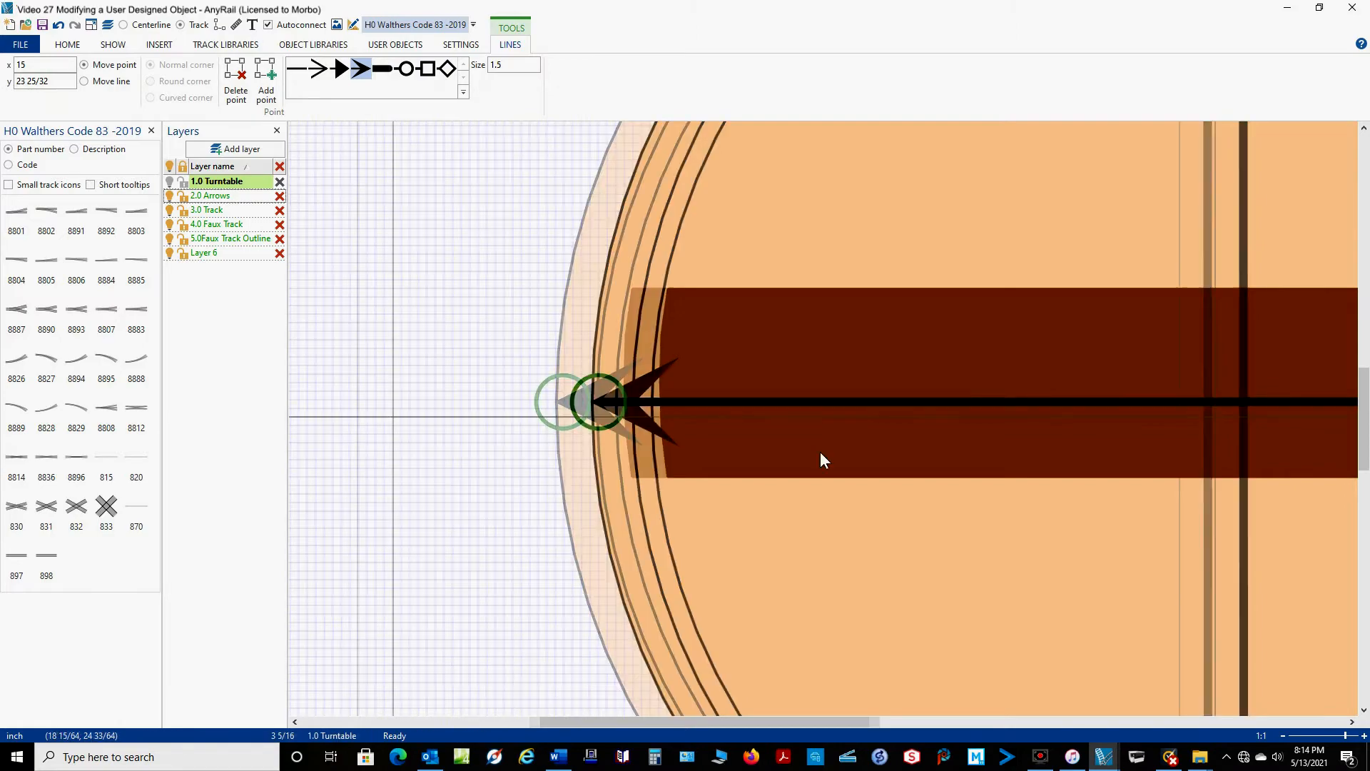
{"action": "left_click", "coordinate": [1014, 432]}
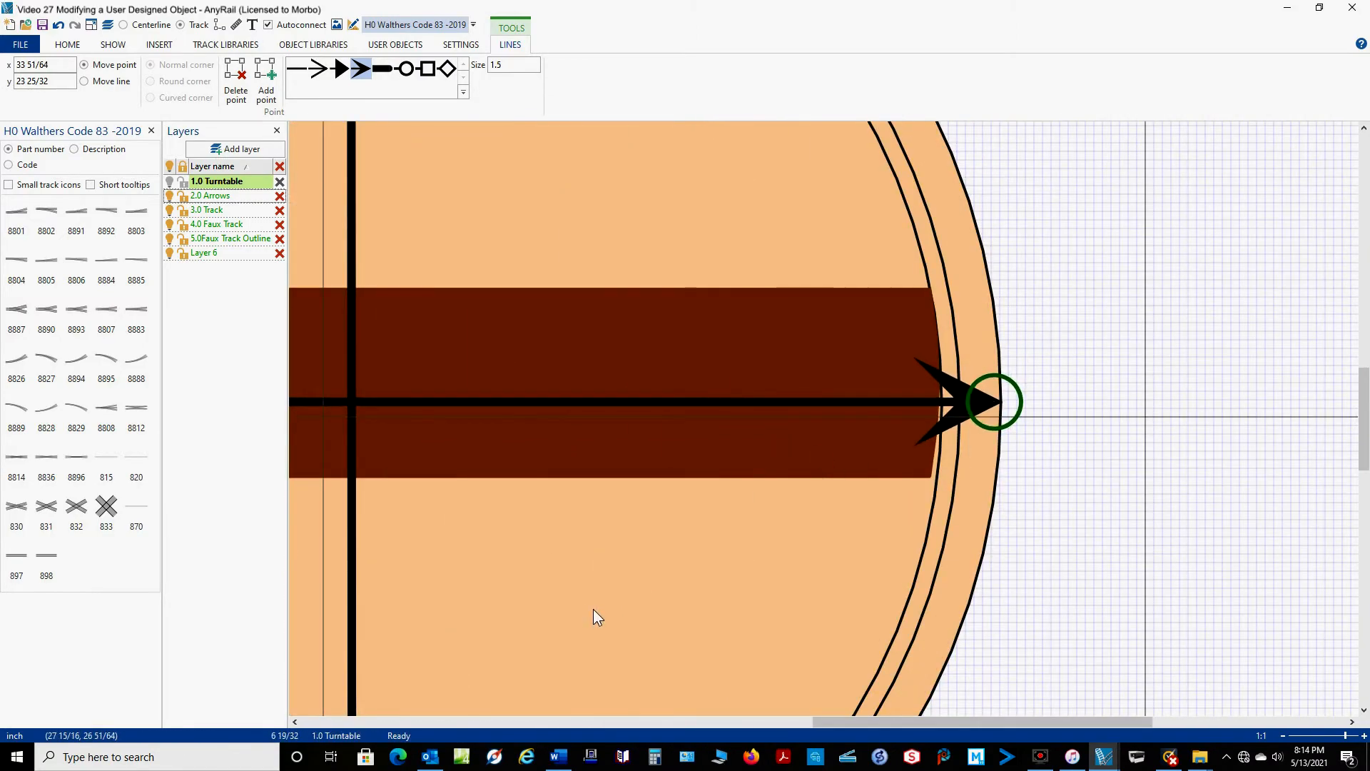
Step: Pull the thickened vertical arrow's tips in to the outer circle, at y 14 27/64 and y 33 11/64
{"action": "scroll", "coordinate": [593, 610], "scroll_direction": "up", "scroll_amount": 8}
{"action": "left_click", "coordinate": [350, 284]}
{"action": "scroll", "coordinate": [413, 430], "scroll_direction": "down", "scroll_amount": 10}
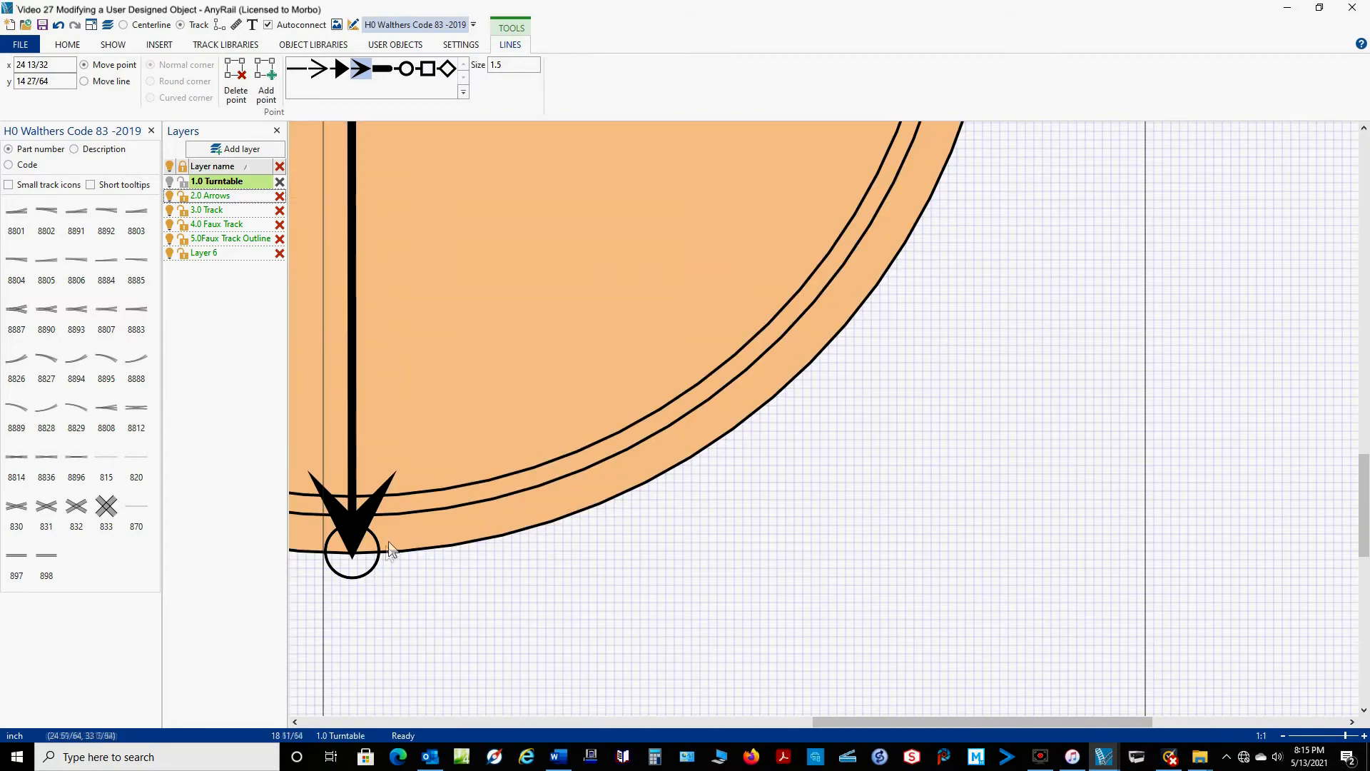
{"action": "left_click", "coordinate": [361, 572]}
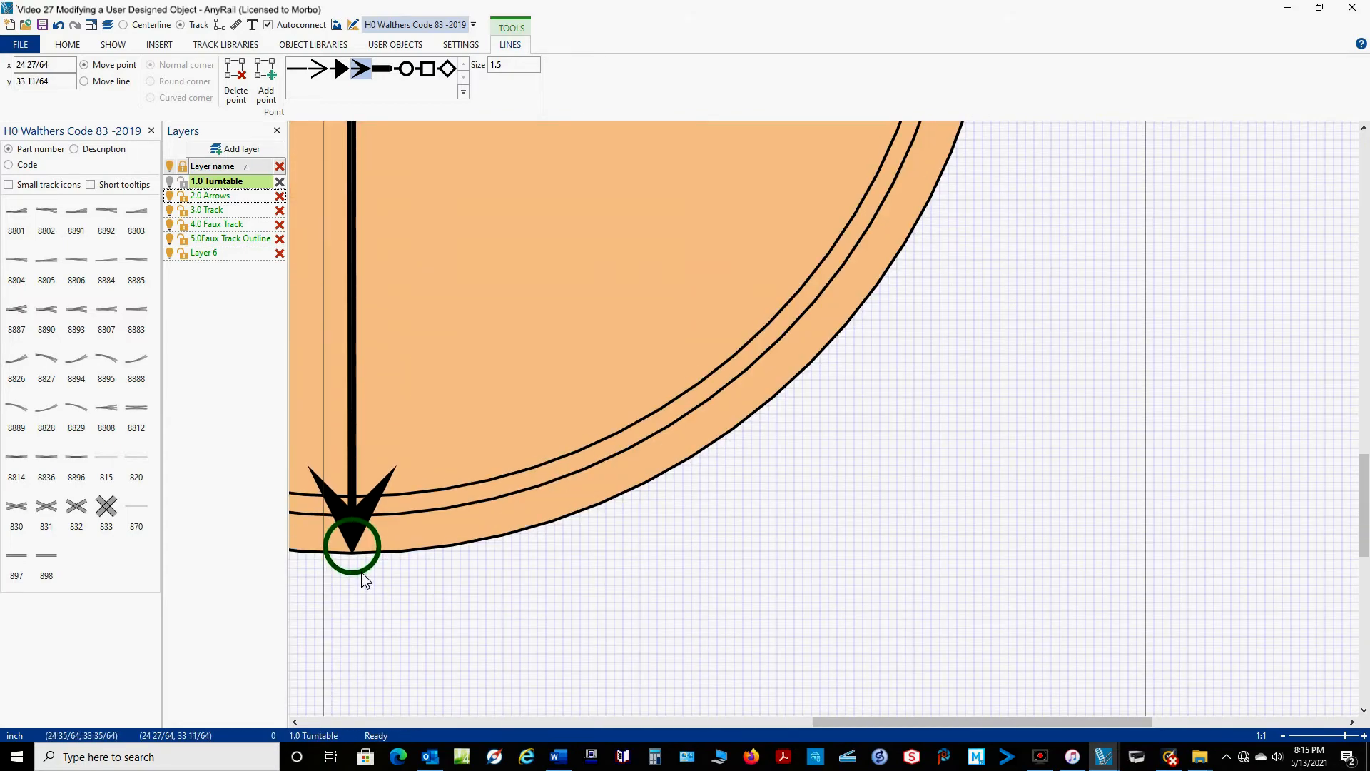
Step: Select the whole turntable with its arrows and break the turntable into editable parts using Modify object
{"action": "left_click", "coordinate": [91, 26]}
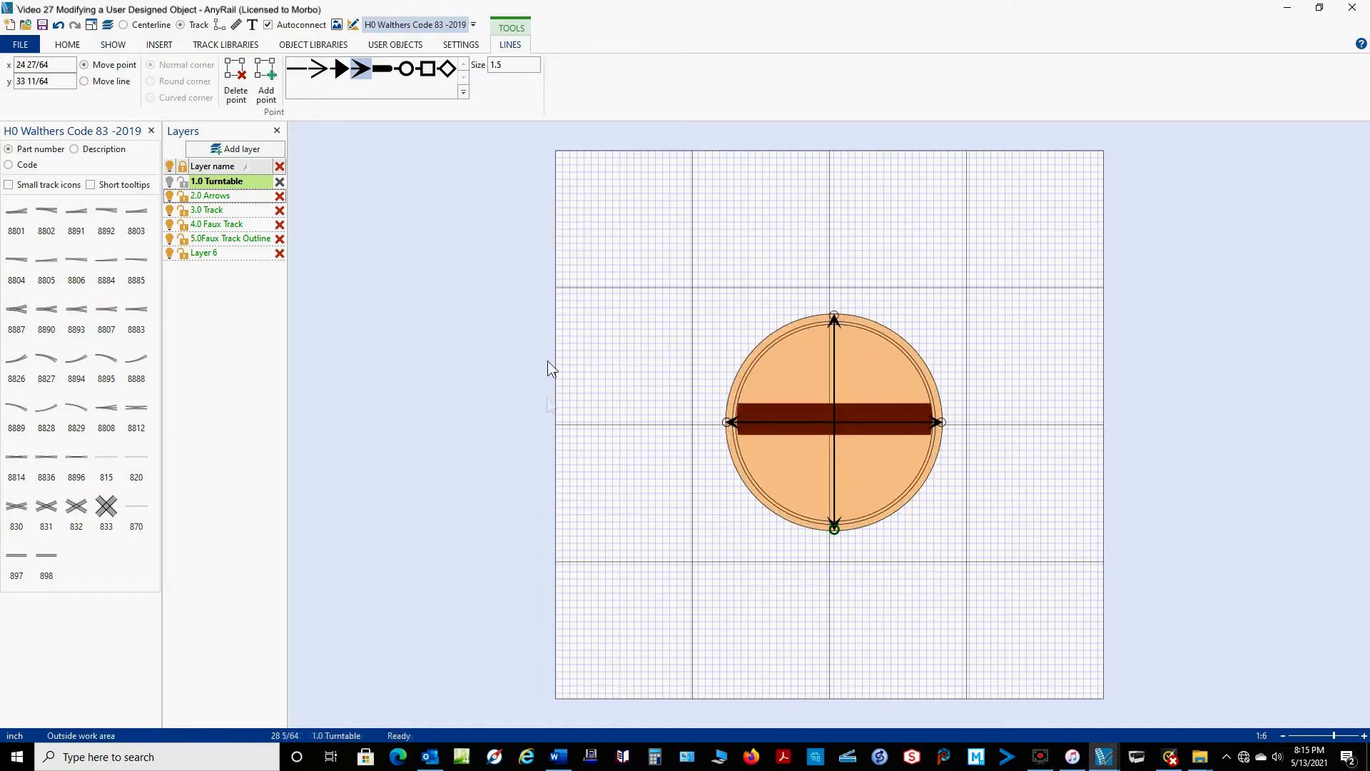
{"action": "left_click_drag", "start_coordinate": [627, 247], "coordinate": [1012, 610]}
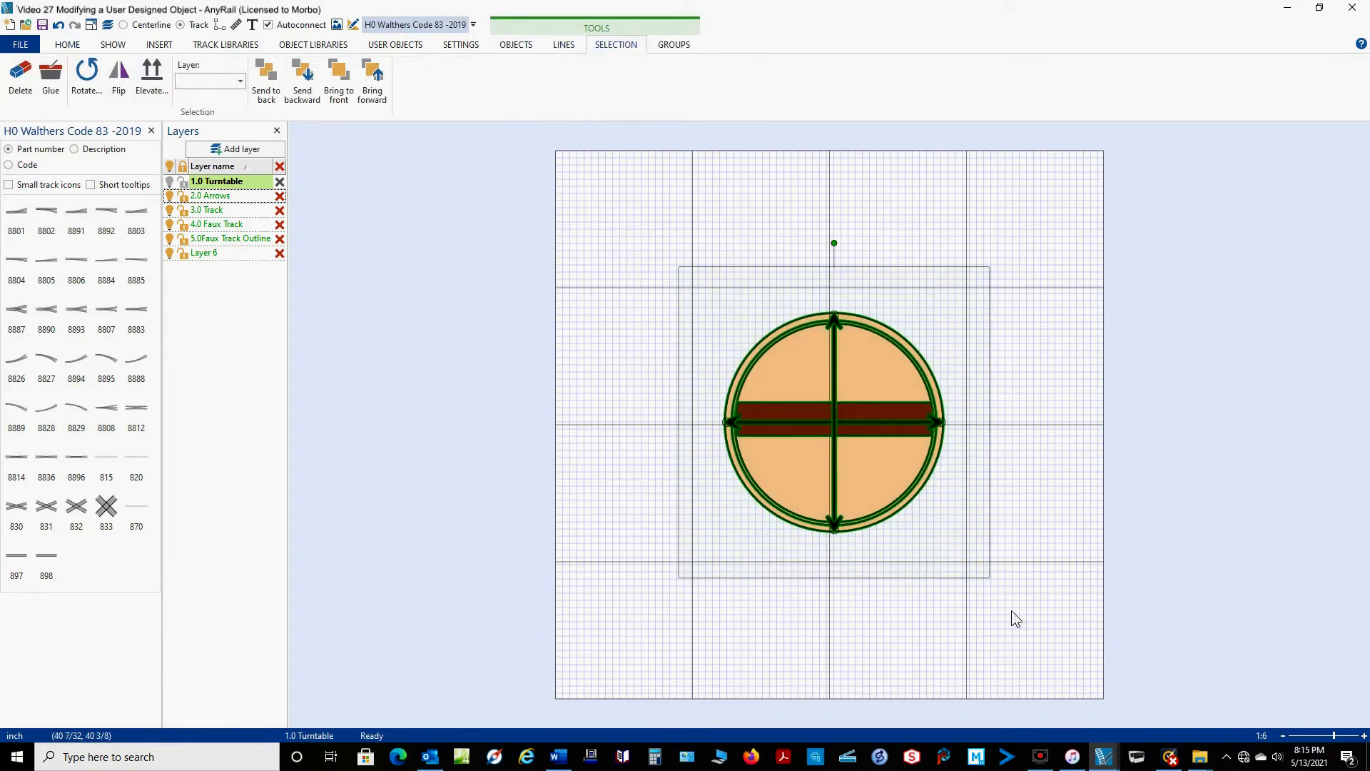
{"action": "right_click", "coordinate": [885, 511]}
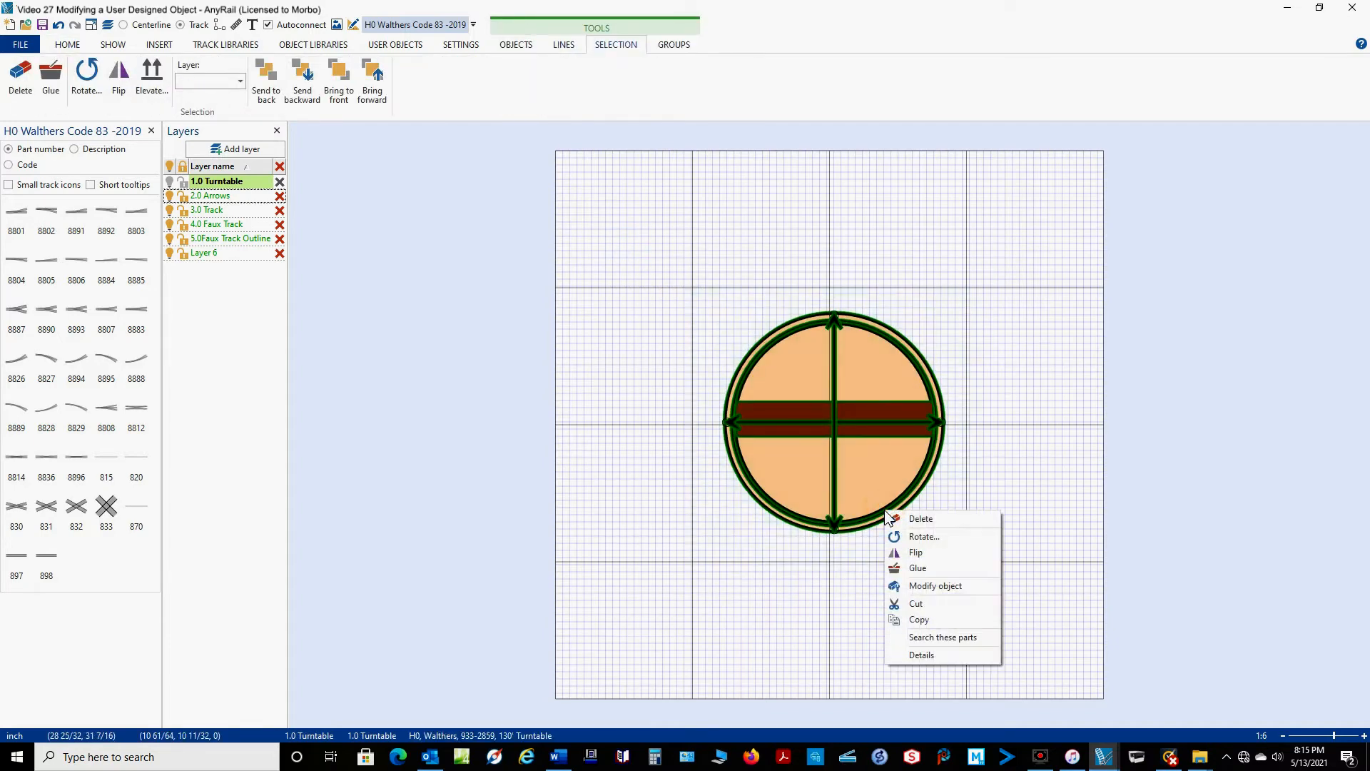
{"action": "left_click", "coordinate": [919, 587]}
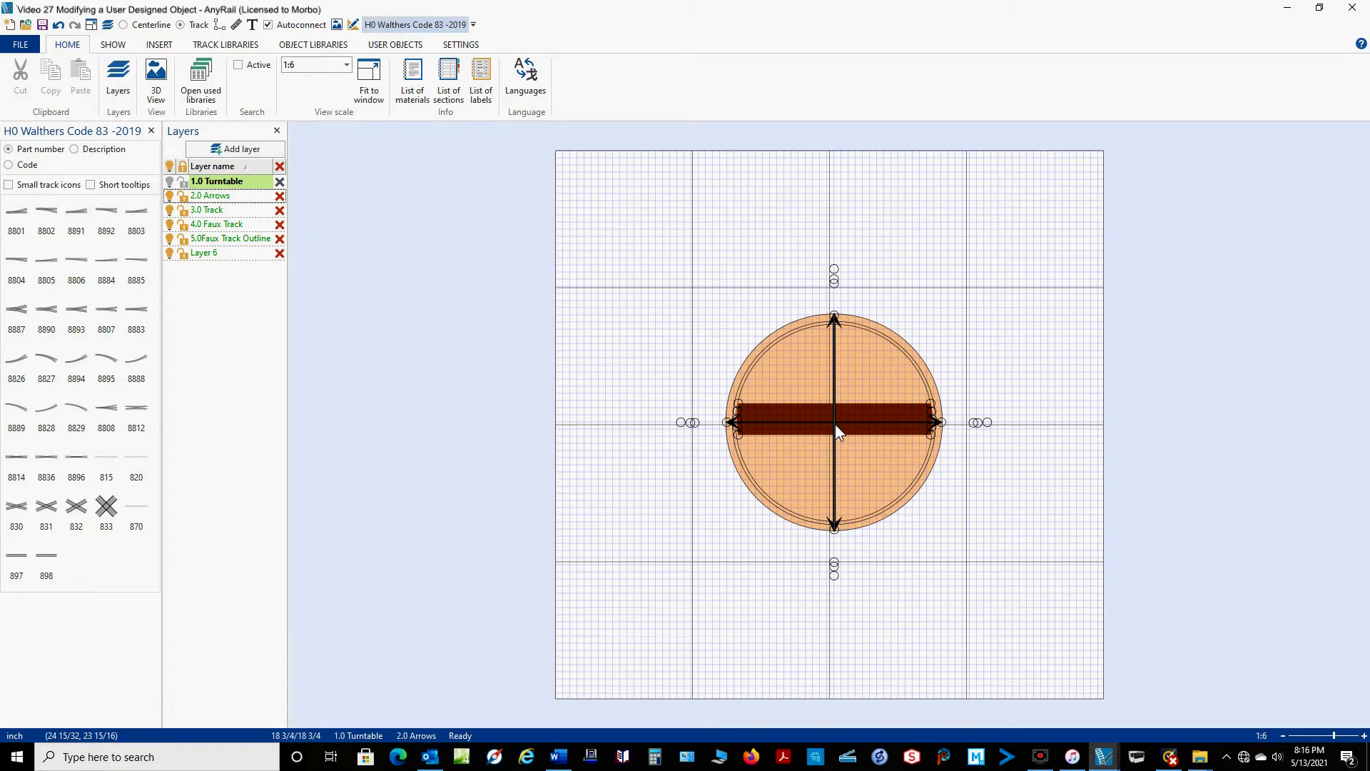
{"action": "scroll", "coordinate": [863, 409], "scroll_direction": "up", "scroll_amount": 2}
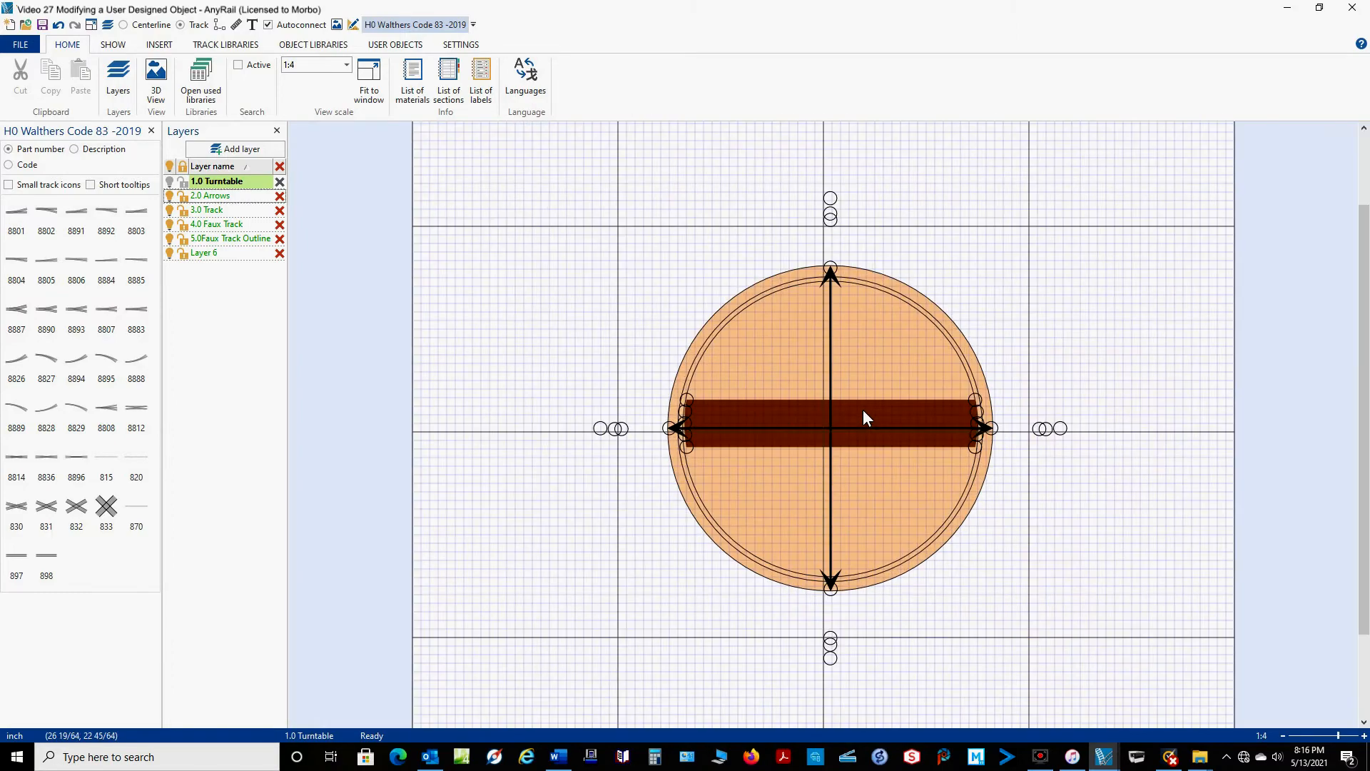
{"action": "scroll", "coordinate": [864, 414], "scroll_direction": "up", "scroll_amount": 4}
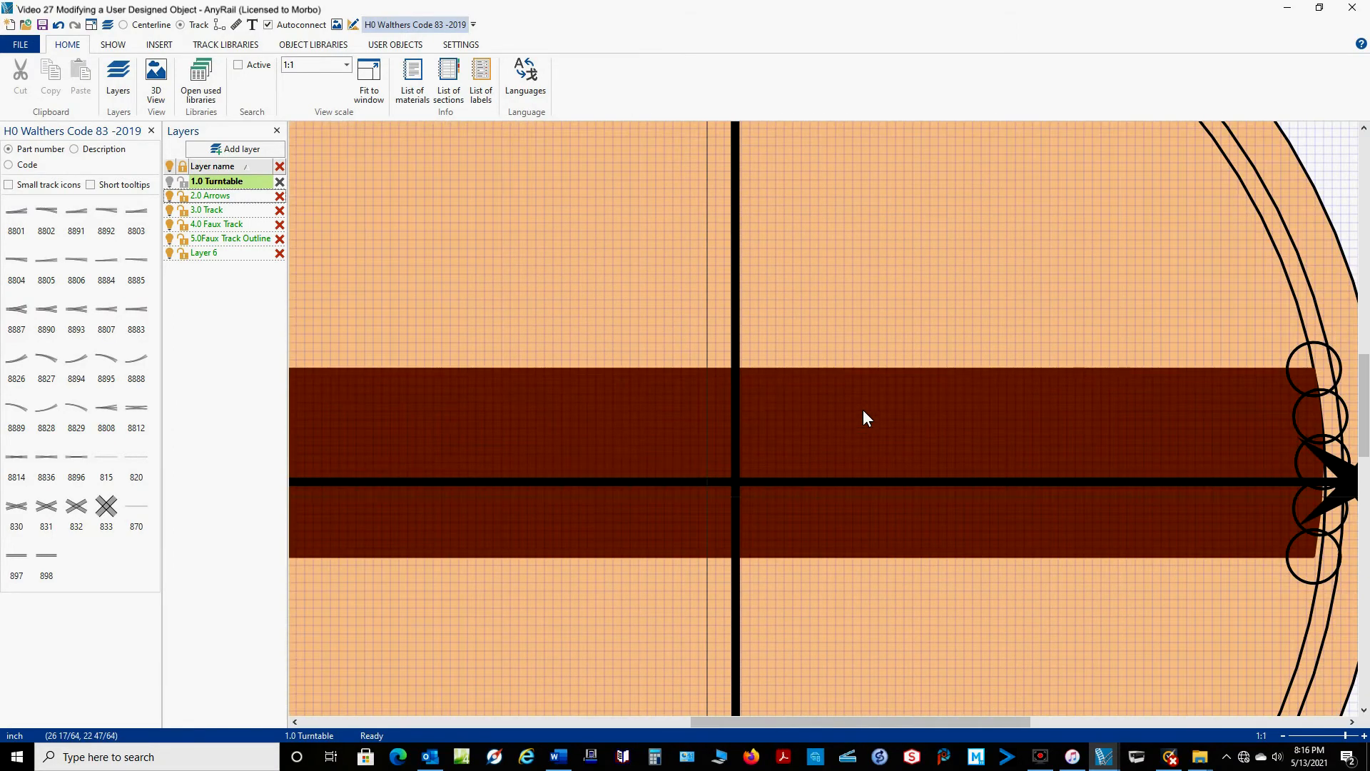
Step: Select all ten end points of the turntable's brown bridge and shift the bridge down, centring it on the horizontal arrow
{"action": "scroll", "coordinate": [863, 409], "scroll_direction": "down", "scroll_amount": 2}
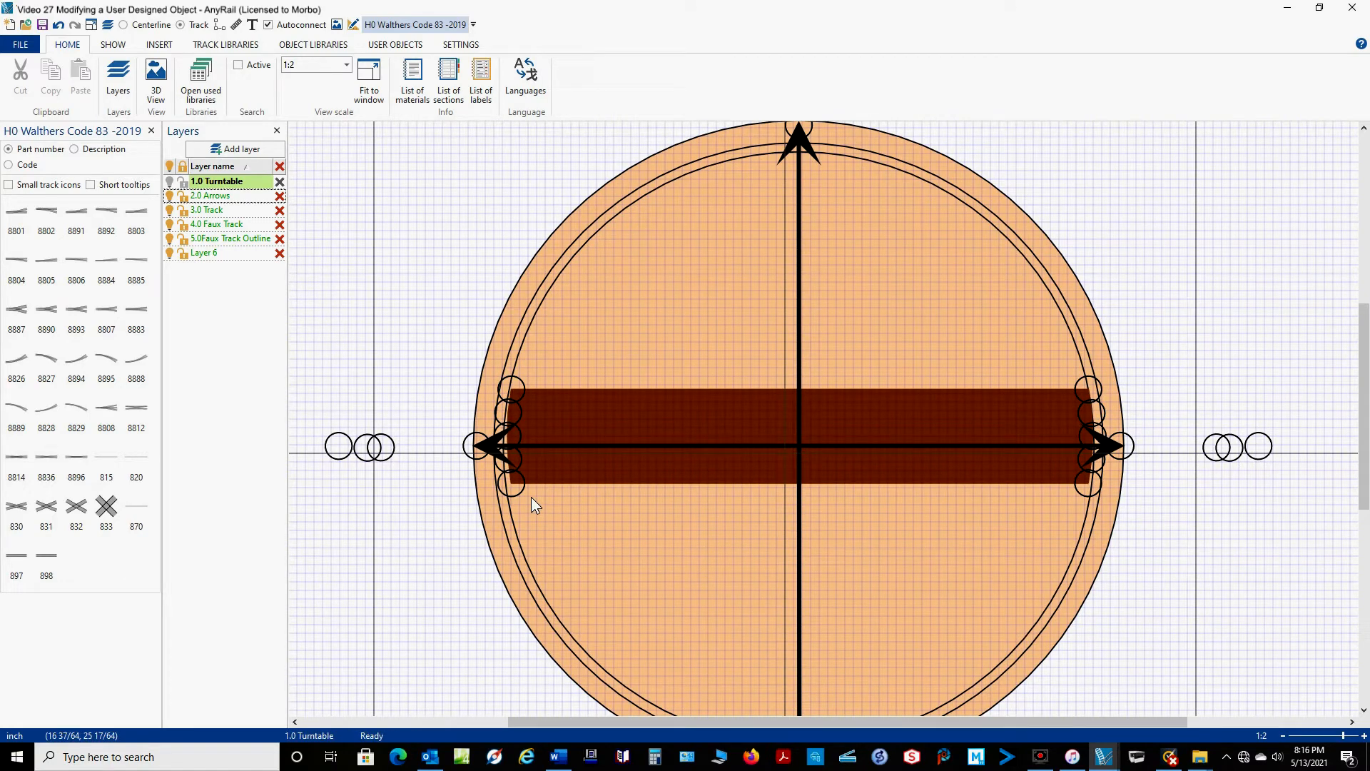
{"action": "left_click", "coordinate": [523, 381]}
{"action": "left_click", "coordinate": [521, 409], "text": "ctrl"}
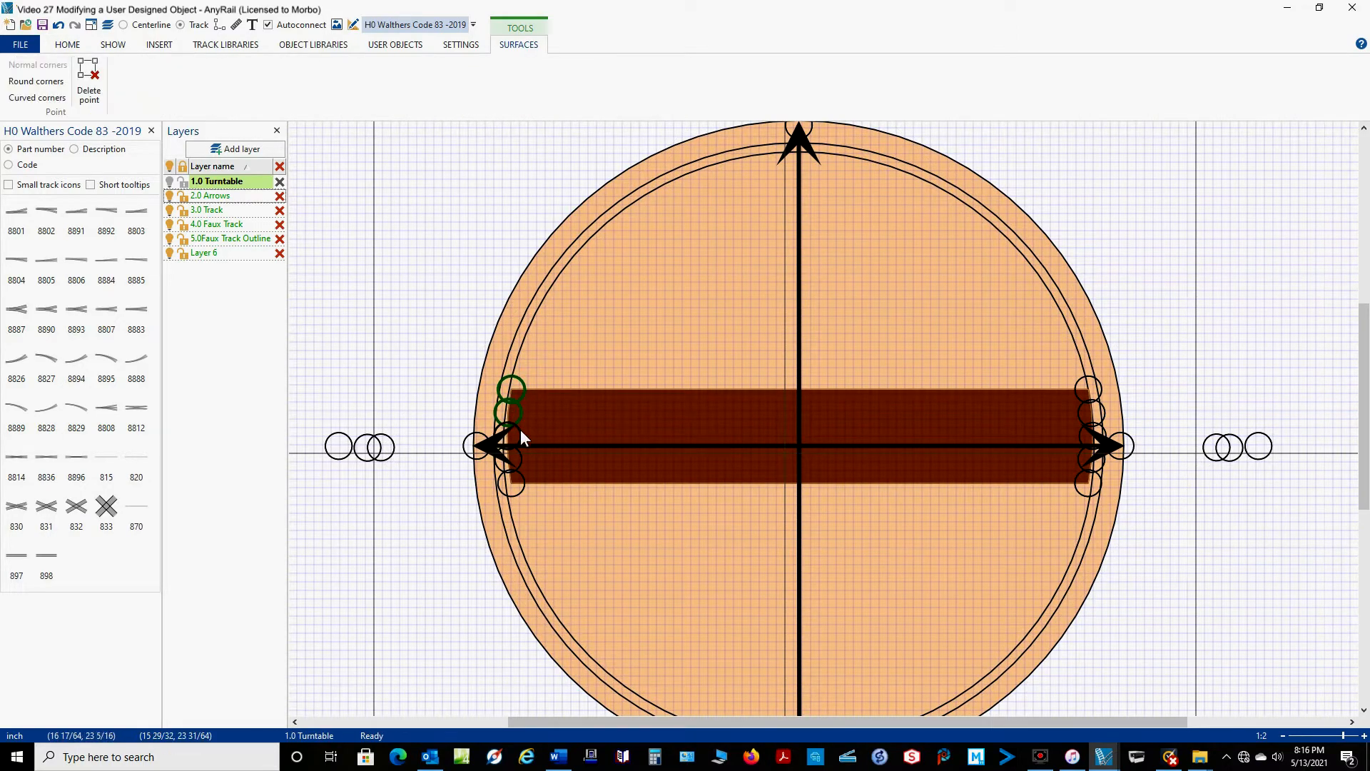
{"action": "left_click", "coordinate": [520, 431], "text": "ctrl"}
{"action": "left_click", "coordinate": [521, 456], "text": "ctrl"}
{"action": "left_click", "coordinate": [523, 486], "text": "ctrl"}
{"action": "left_click", "coordinate": [1075, 391], "text": "ctrl"}
{"action": "left_click", "coordinate": [1079, 414], "text": "ctrl"}
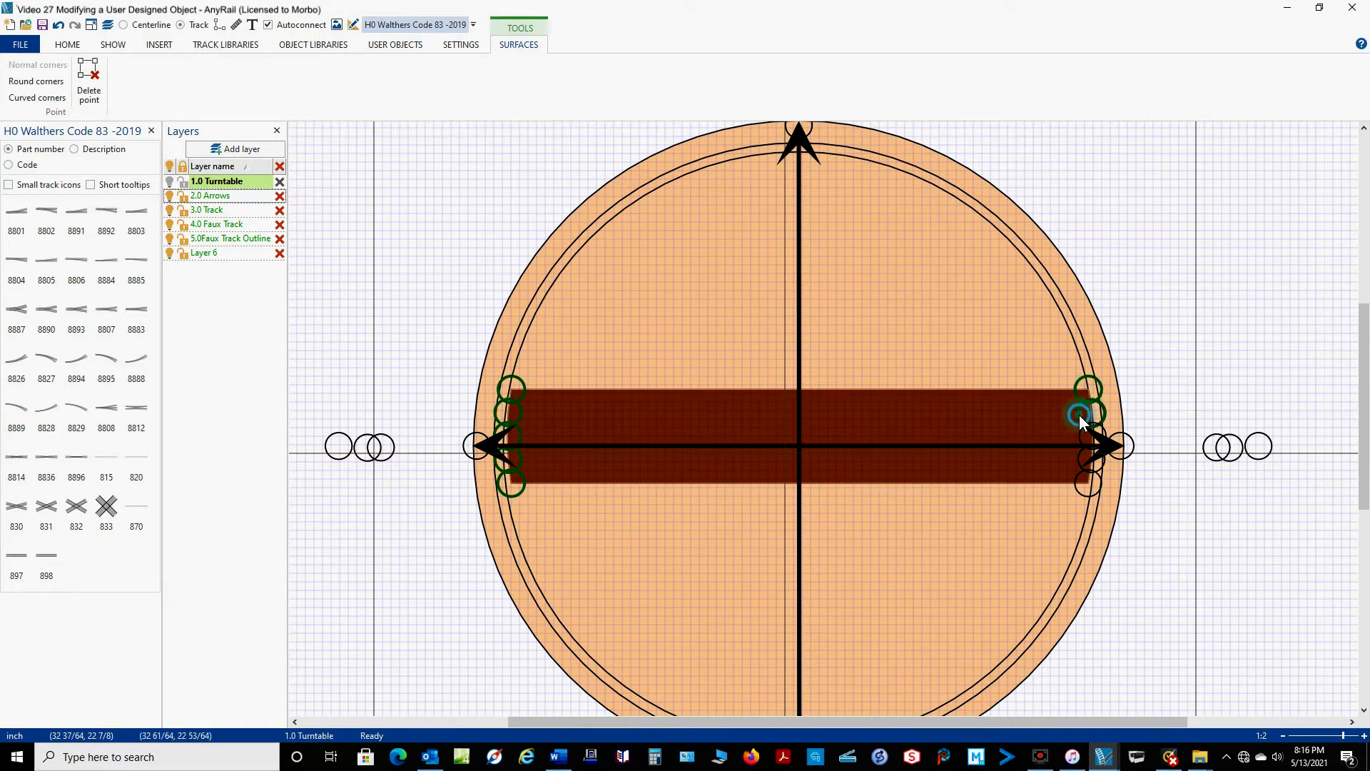
{"action": "left_click", "coordinate": [1078, 435], "text": "ctrl"}
{"action": "left_click", "coordinate": [1077, 459], "text": "ctrl"}
{"action": "left_click_drag", "start_coordinate": [1079, 491], "coordinate": [1079, 499]}
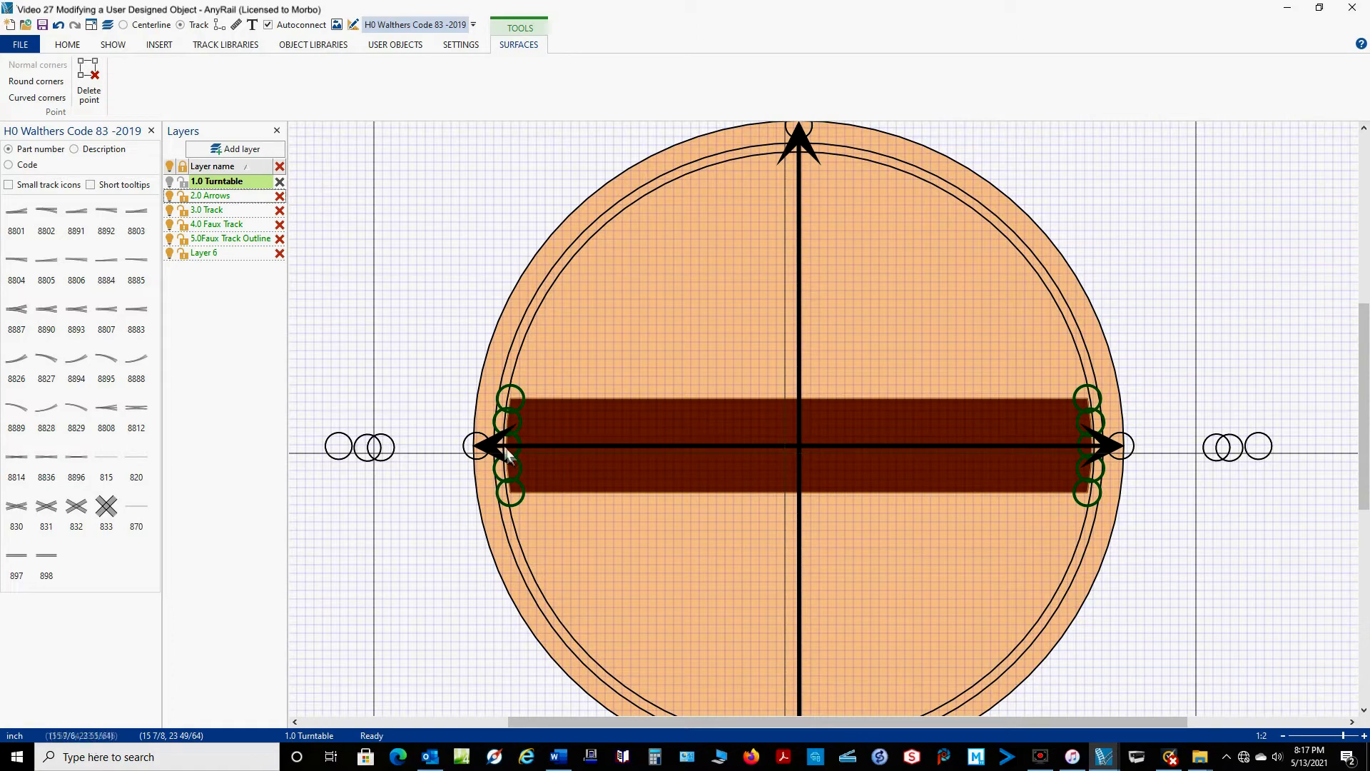
Step: Examine both ends of the bridge up close for its alignment with the horizontal arrow and the inner circle
{"action": "scroll", "coordinate": [498, 439], "scroll_direction": "up", "scroll_amount": 4}
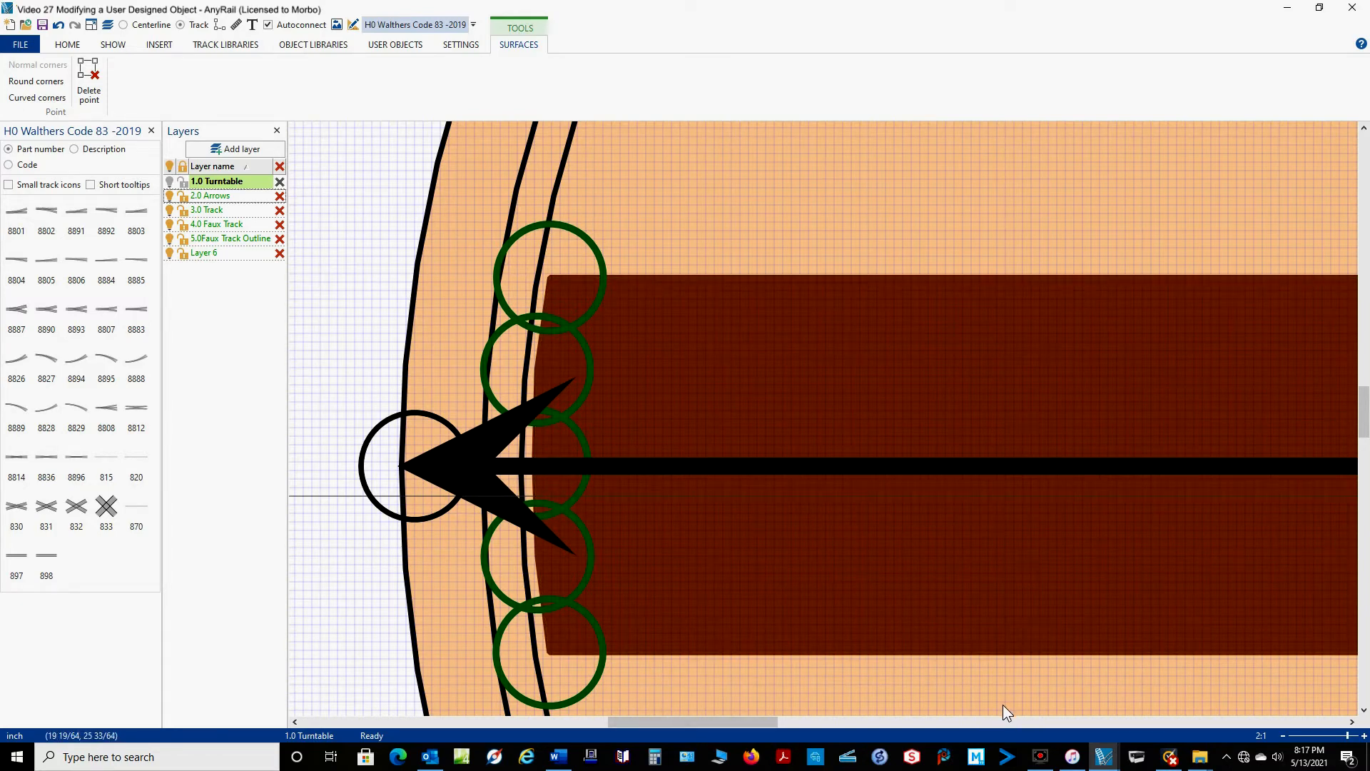
{"action": "scroll", "coordinate": [1022, 541], "scroll_direction": "right", "scroll_amount": 5, "text": "shift"}
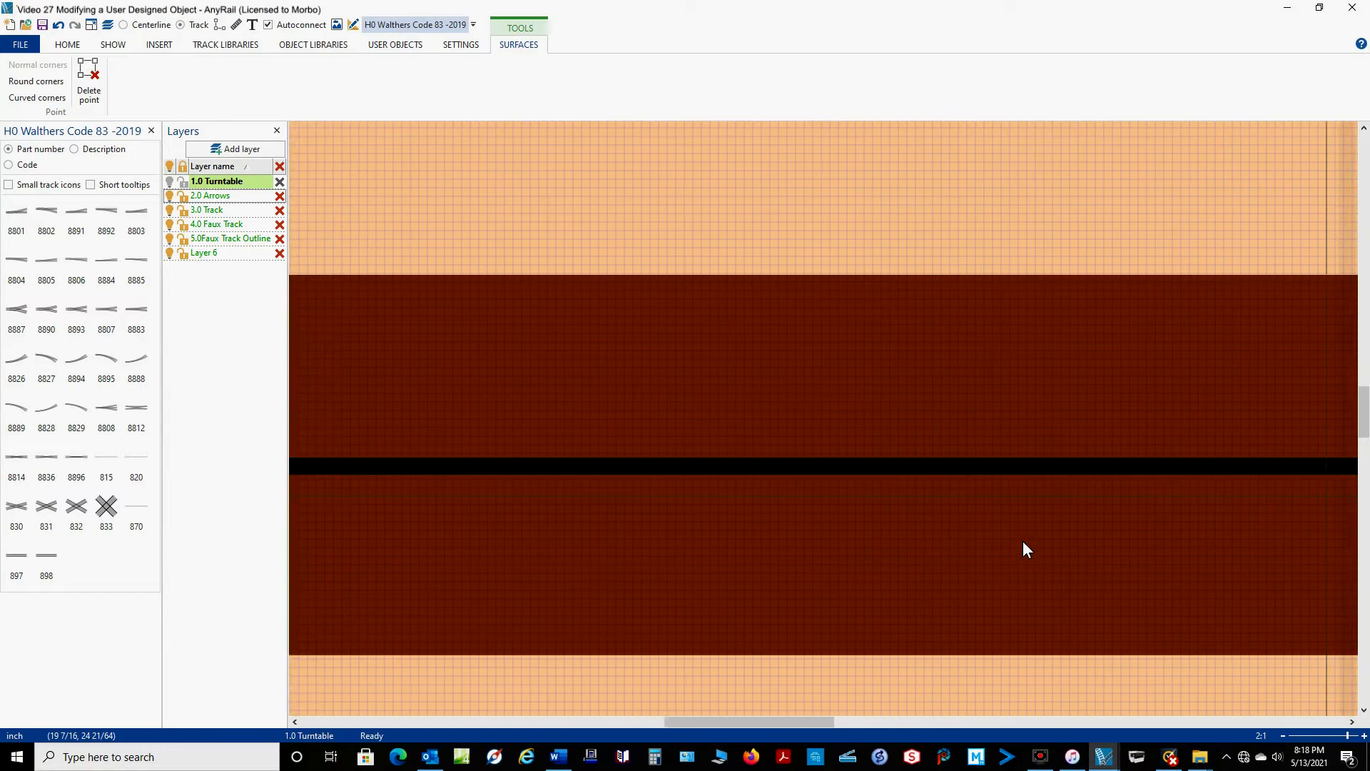
{"action": "scroll", "coordinate": [1022, 541], "scroll_direction": "right", "scroll_amount": 5, "text": "shift"}
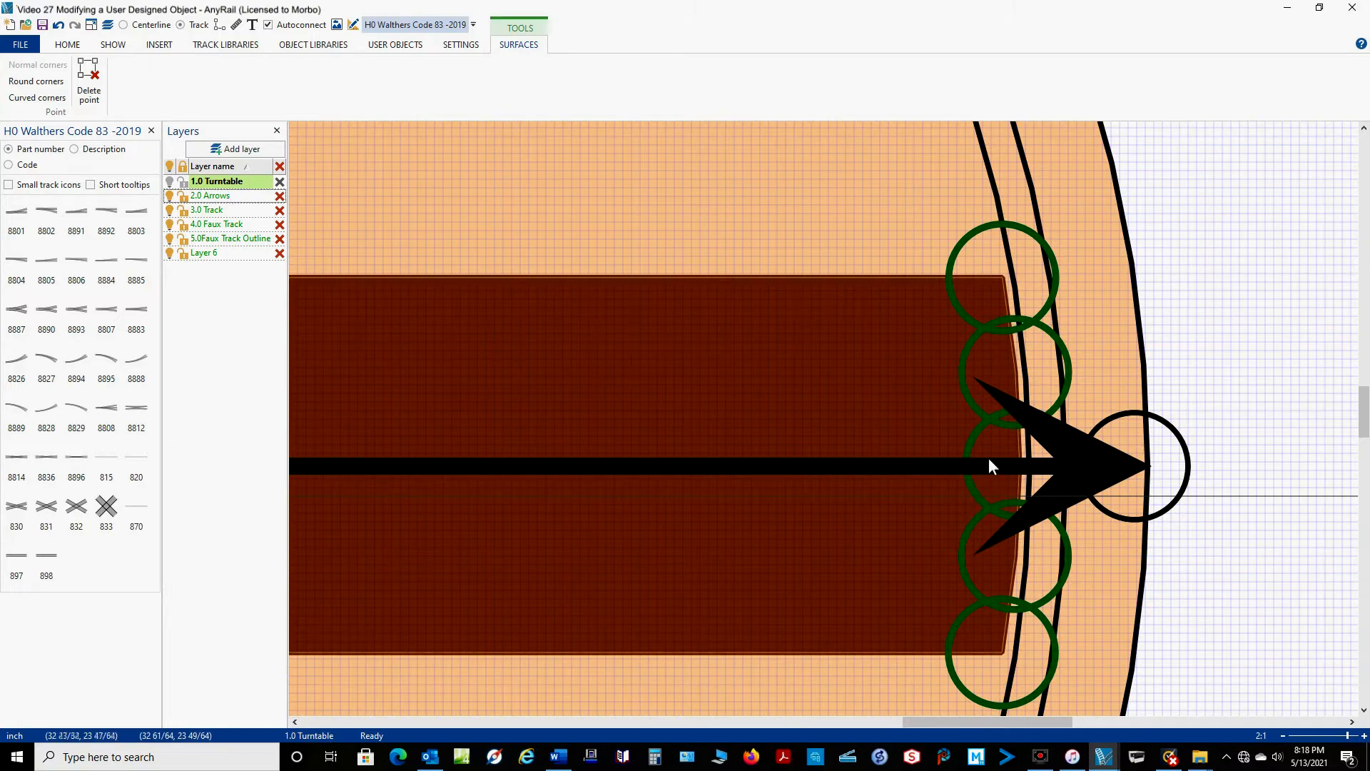
{"action": "scroll", "coordinate": [991, 461], "scroll_direction": "up", "scroll_amount": 3}
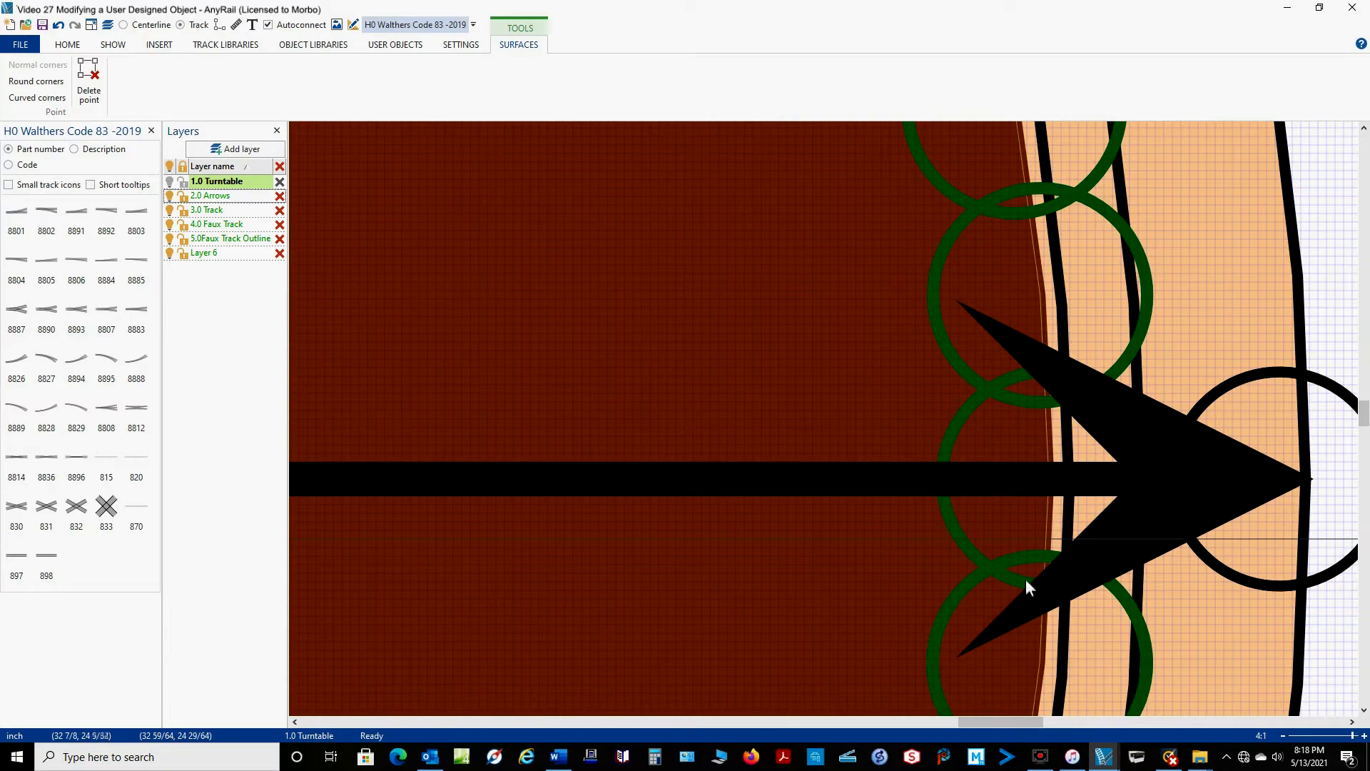
{"action": "scroll", "coordinate": [796, 565], "scroll_direction": "down", "scroll_amount": 6}
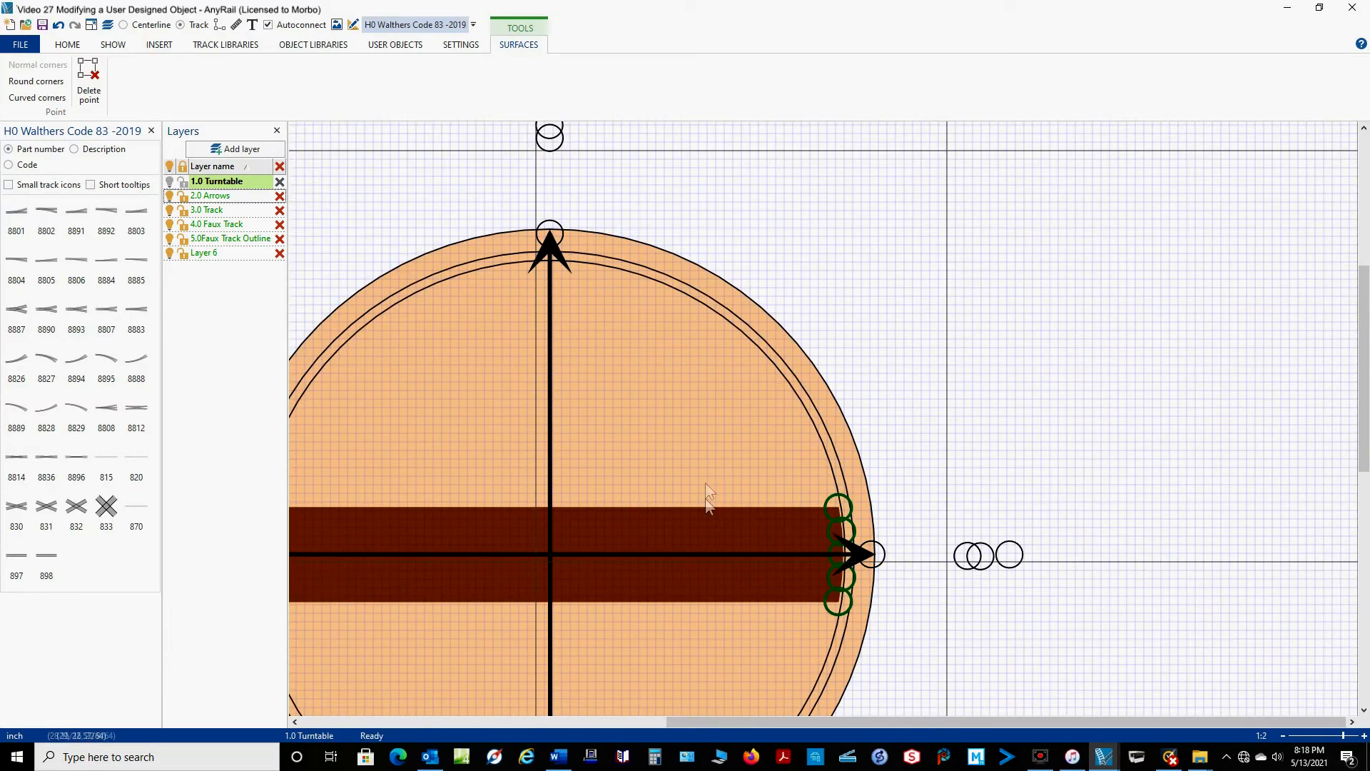
{"action": "left_click_drag", "start_coordinate": [1013, 363], "coordinate": [1257, 184]}
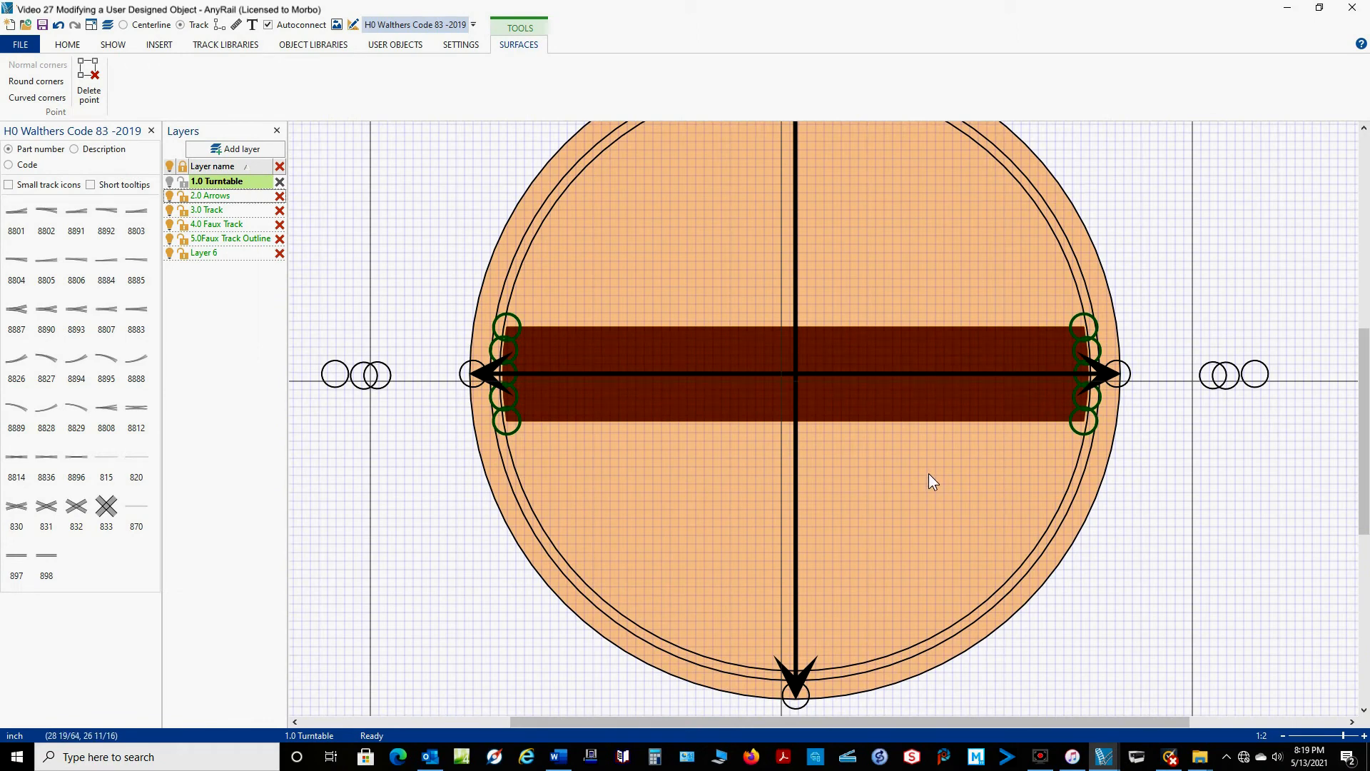
{"action": "left_click", "coordinate": [1146, 474]}
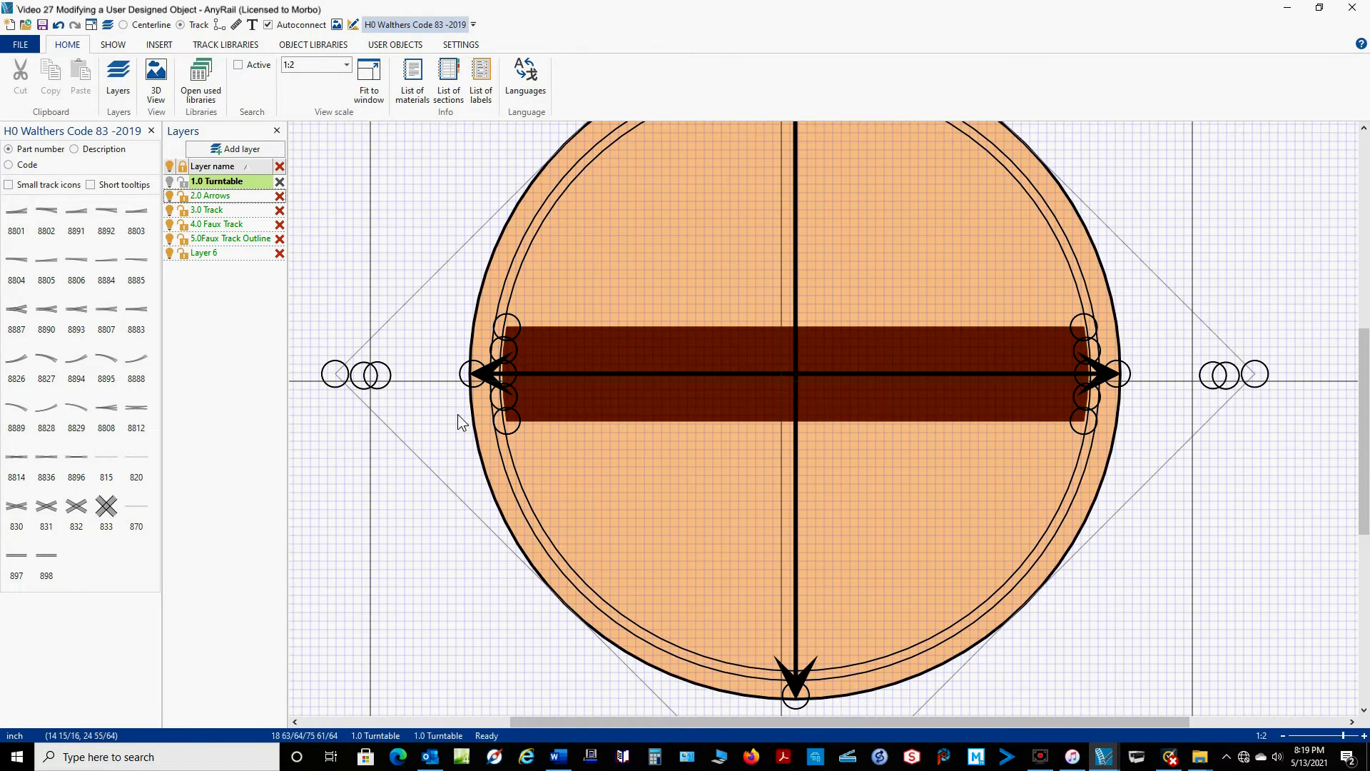
Step: Hide the 2.0 Arrows layer and pull the bridge's upper-left corner out to the inner circle, at x 15 15/16
{"action": "left_click", "coordinate": [170, 197]}
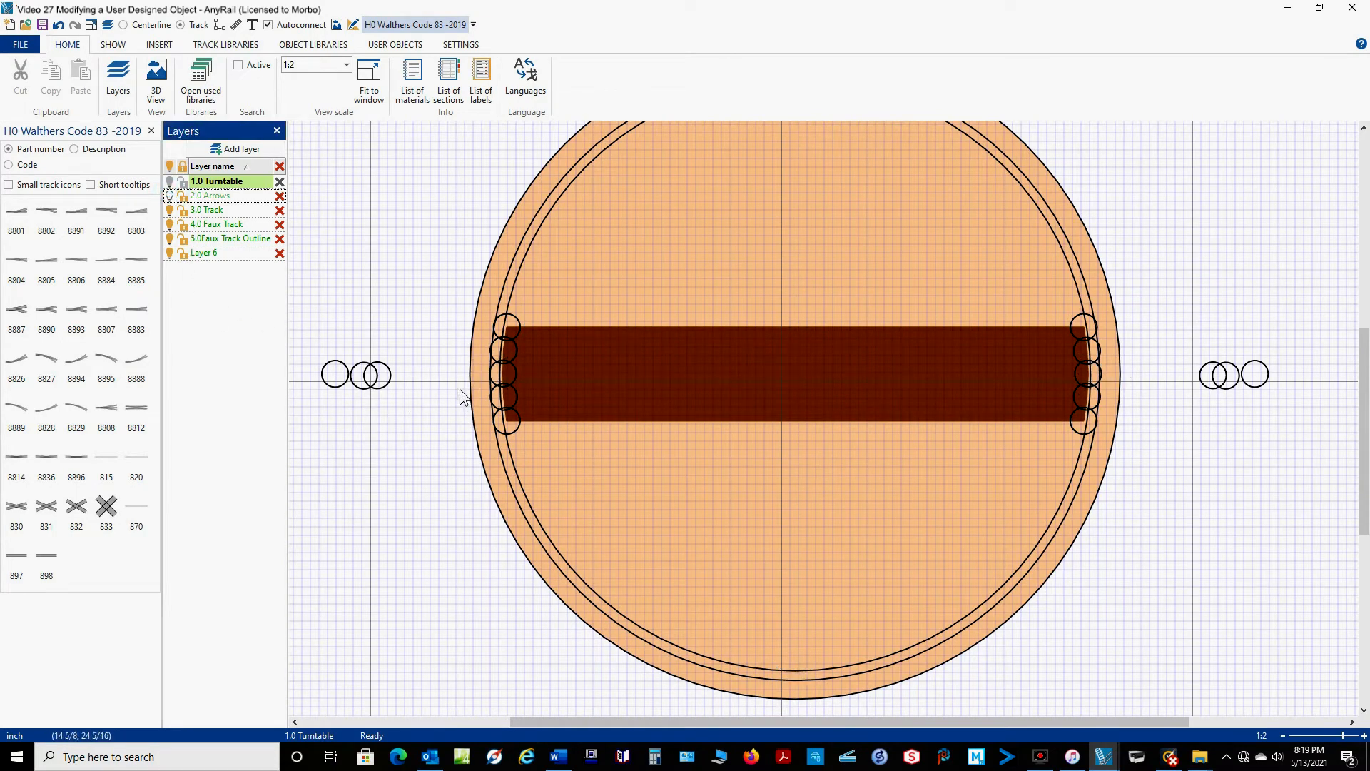
{"action": "scroll", "coordinate": [484, 326], "scroll_direction": "up", "scroll_amount": 1}
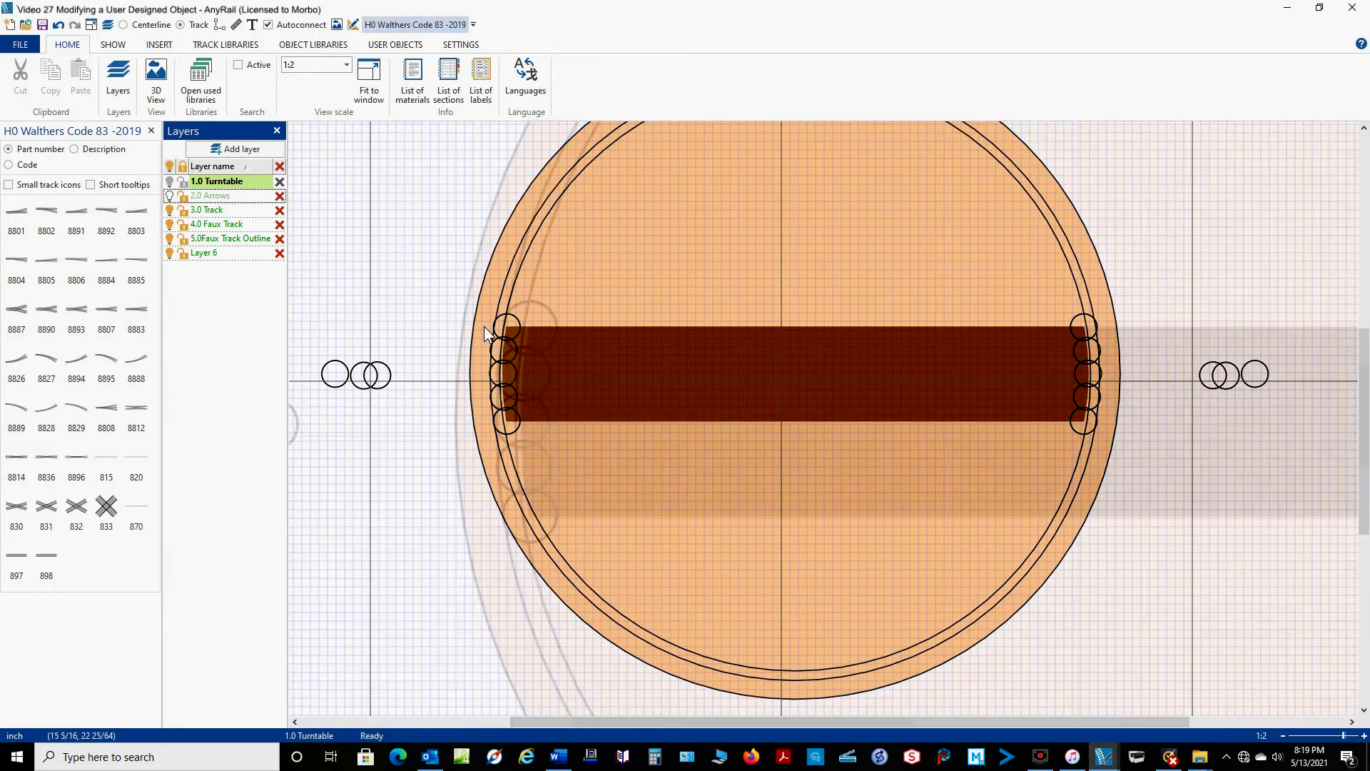
{"action": "scroll", "coordinate": [484, 327], "scroll_direction": "up", "scroll_amount": 1}
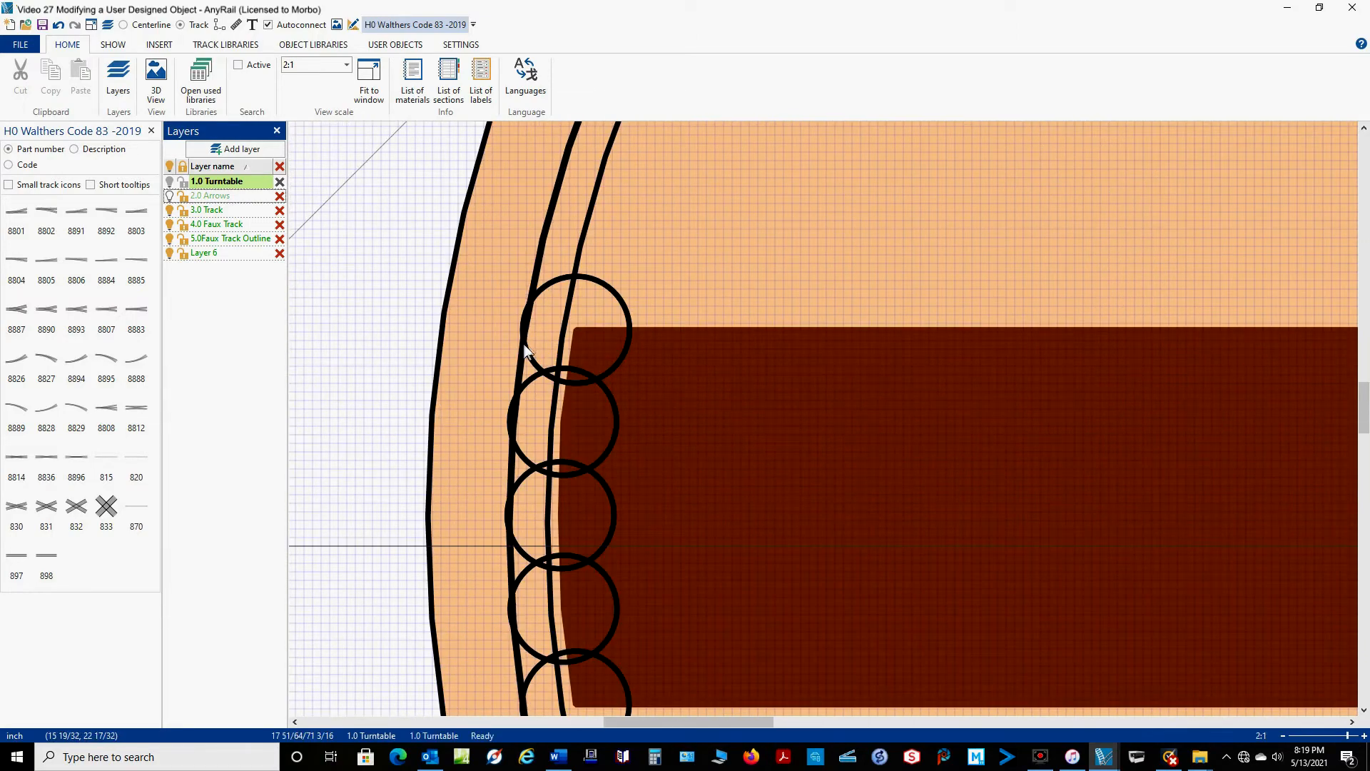
{"action": "left_click", "coordinate": [628, 317]}
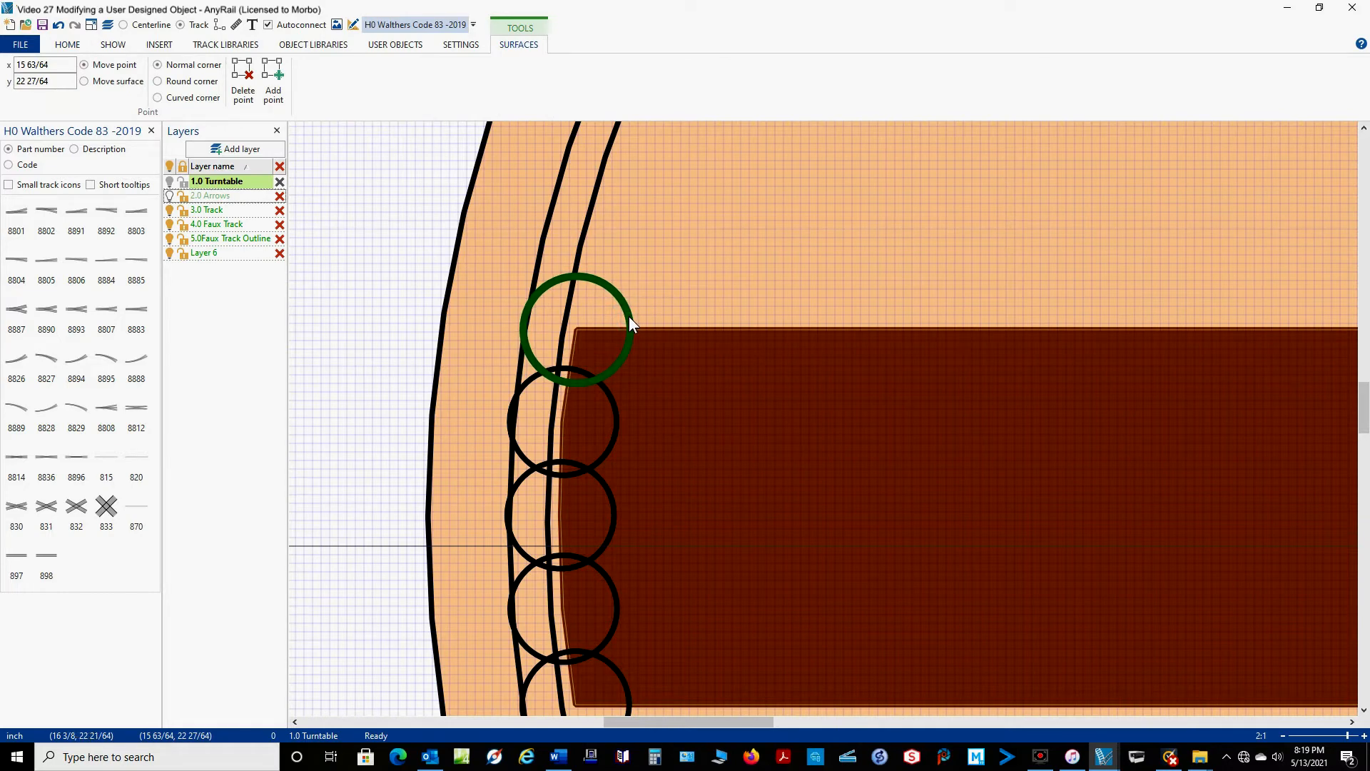
{"action": "left_click_drag", "start_coordinate": [628, 316], "coordinate": [622, 317]}
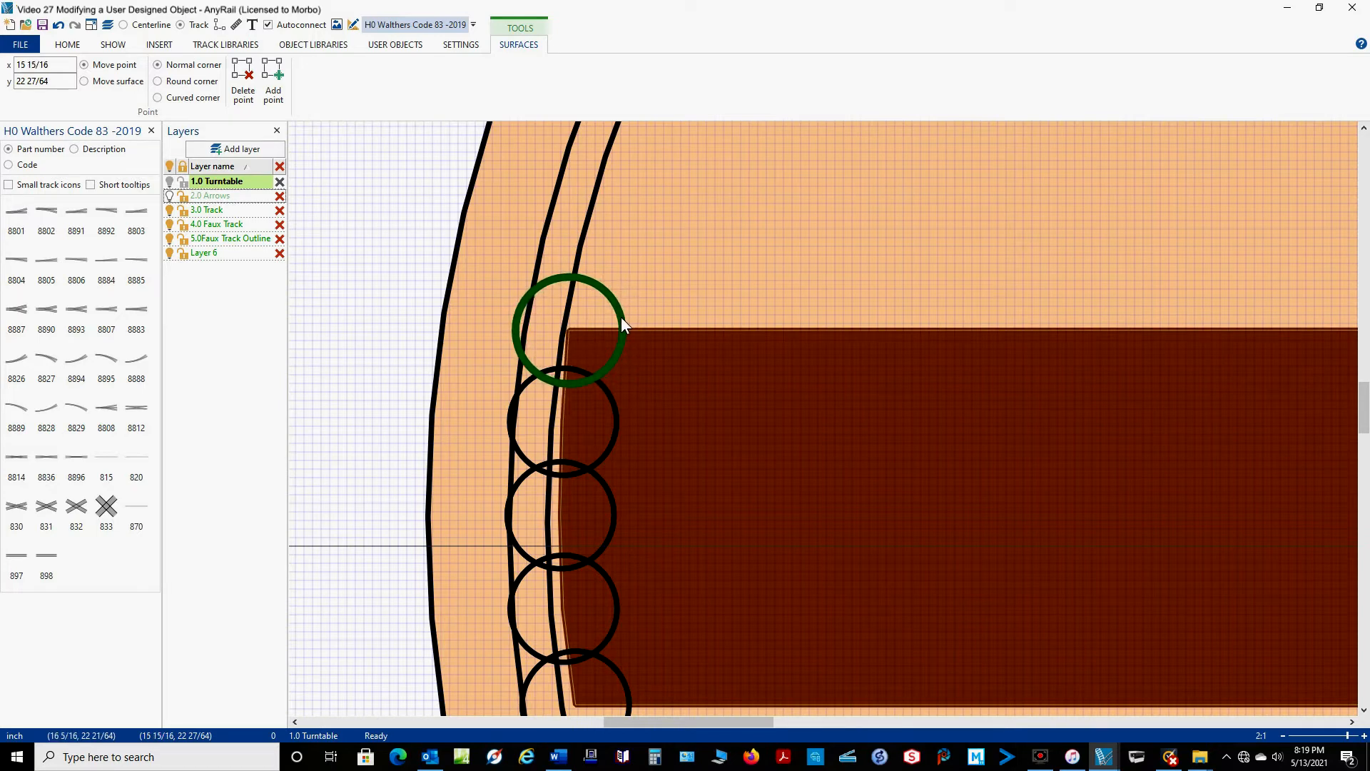
Step: Pull the other four points of the bridge's left end out to the inner circle, with the lower corner at x 15 59/64
{"action": "left_click", "coordinate": [616, 416]}
{"action": "left_click_drag", "start_coordinate": [615, 415], "coordinate": [608, 414]}
{"action": "left_click_drag", "start_coordinate": [614, 520], "coordinate": [611, 519]}
{"action": "left_click", "coordinate": [611, 584]}
{"action": "left_click_drag", "start_coordinate": [611, 584], "coordinate": [606, 584]}
{"action": "left_click_drag", "start_coordinate": [623, 676], "coordinate": [611, 675]}
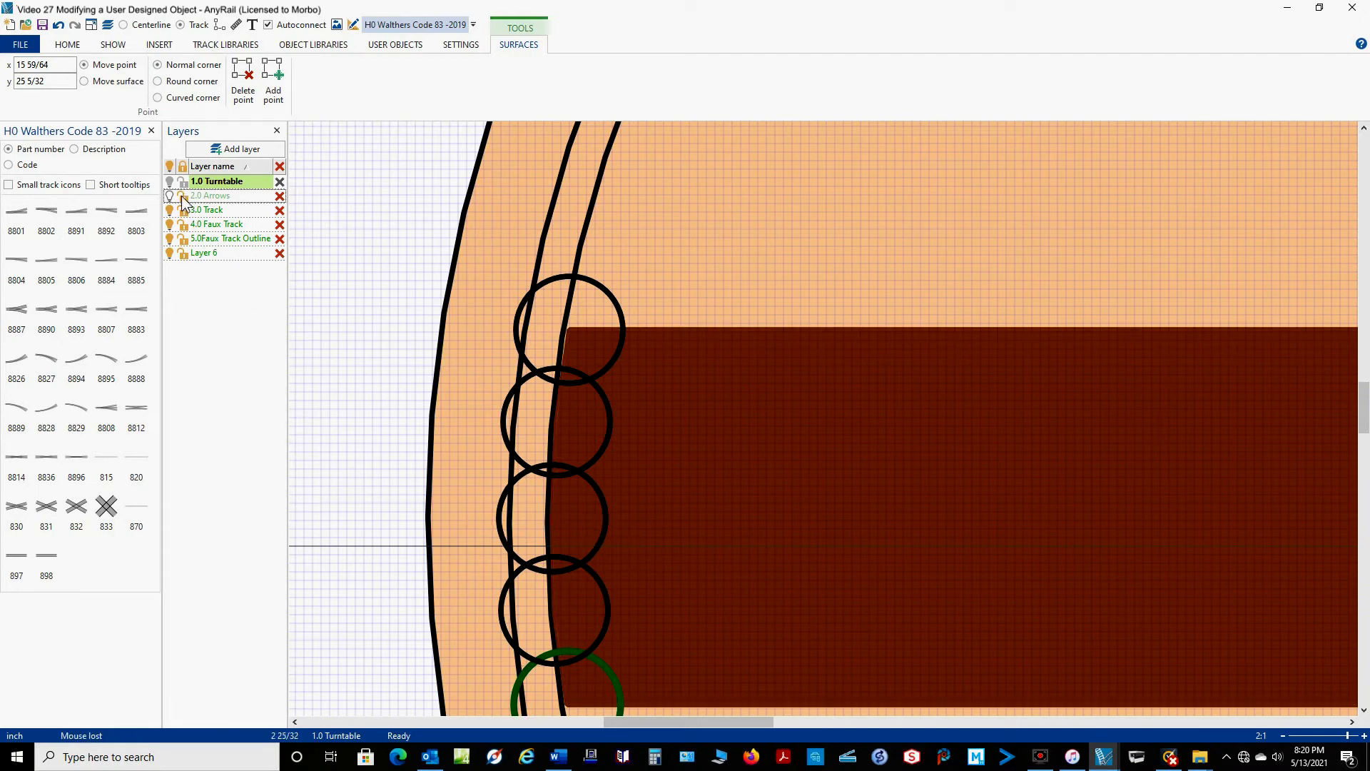
{"action": "left_click", "coordinate": [170, 196]}
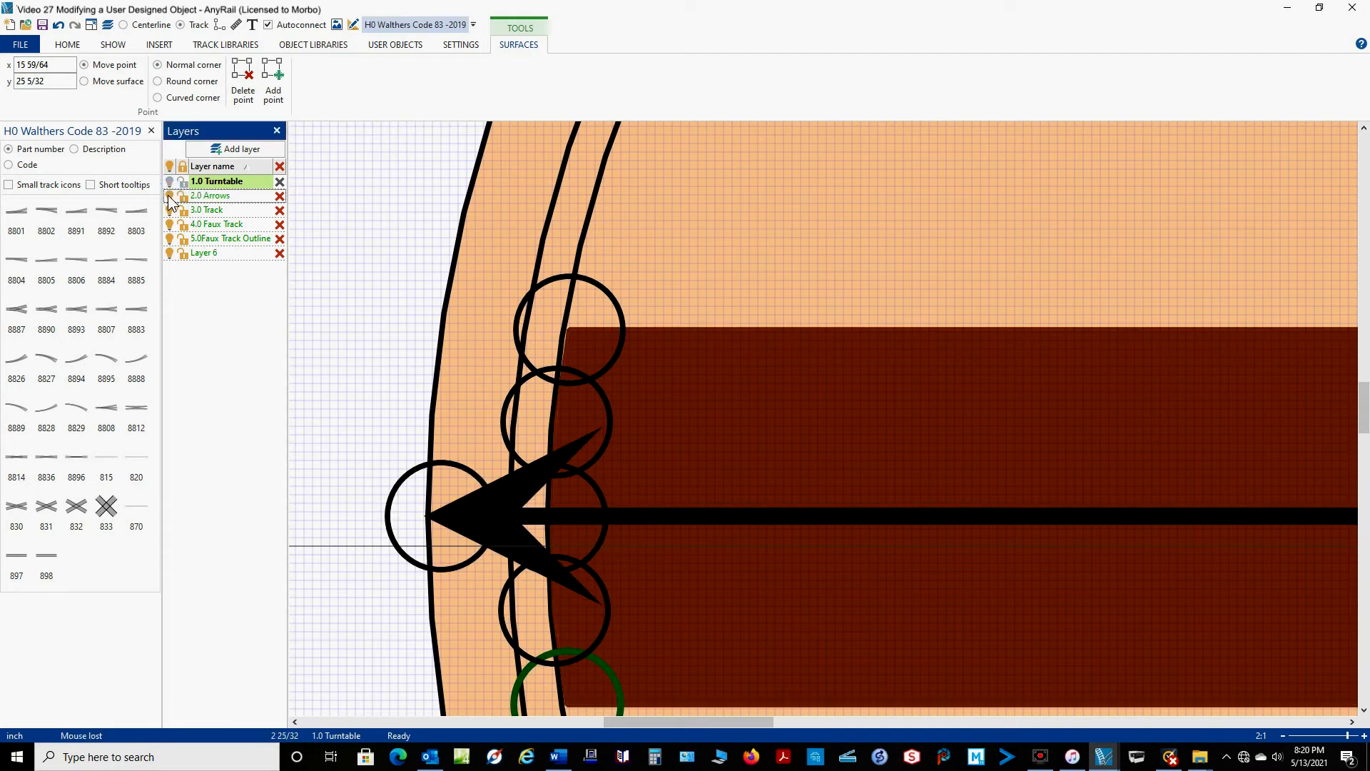
{"action": "left_click", "coordinate": [170, 196]}
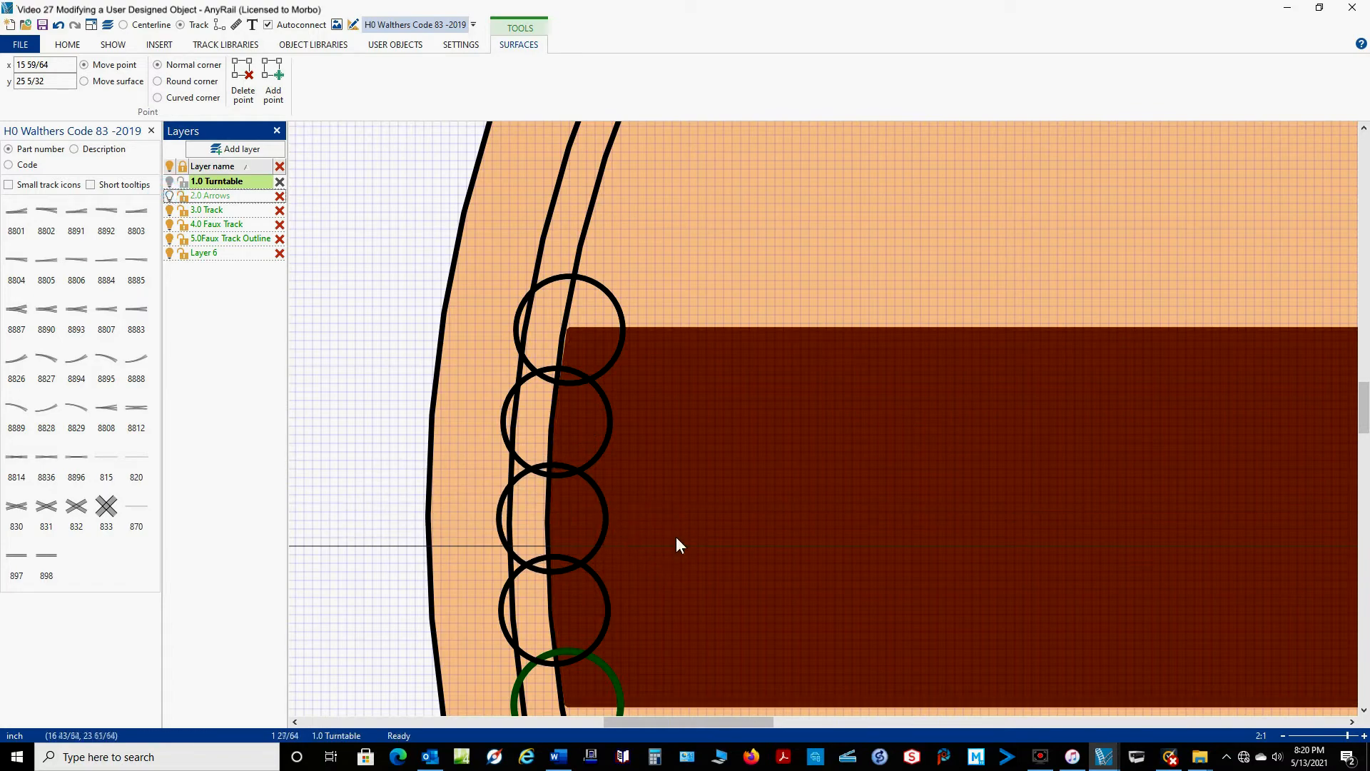
{"action": "key", "text": "Escape"}
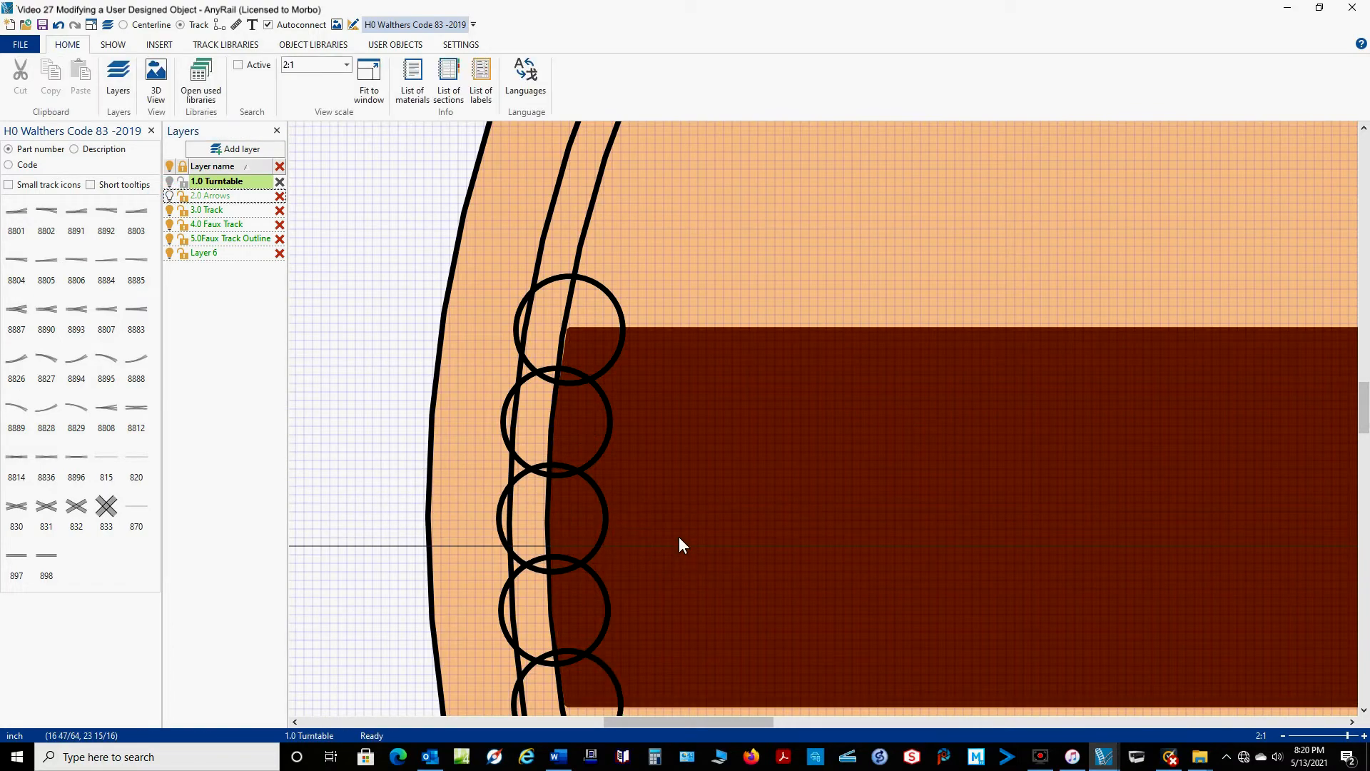
Step: Pull the bridge's right end points out to the inner circle, both corners at x 32 57/64, and show the 2.0 Arrows layer
{"action": "scroll", "coordinate": [679, 537], "scroll_direction": "right", "scroll_amount": 5}
{"action": "scroll", "coordinate": [679, 538], "scroll_direction": "right", "scroll_amount": 8}
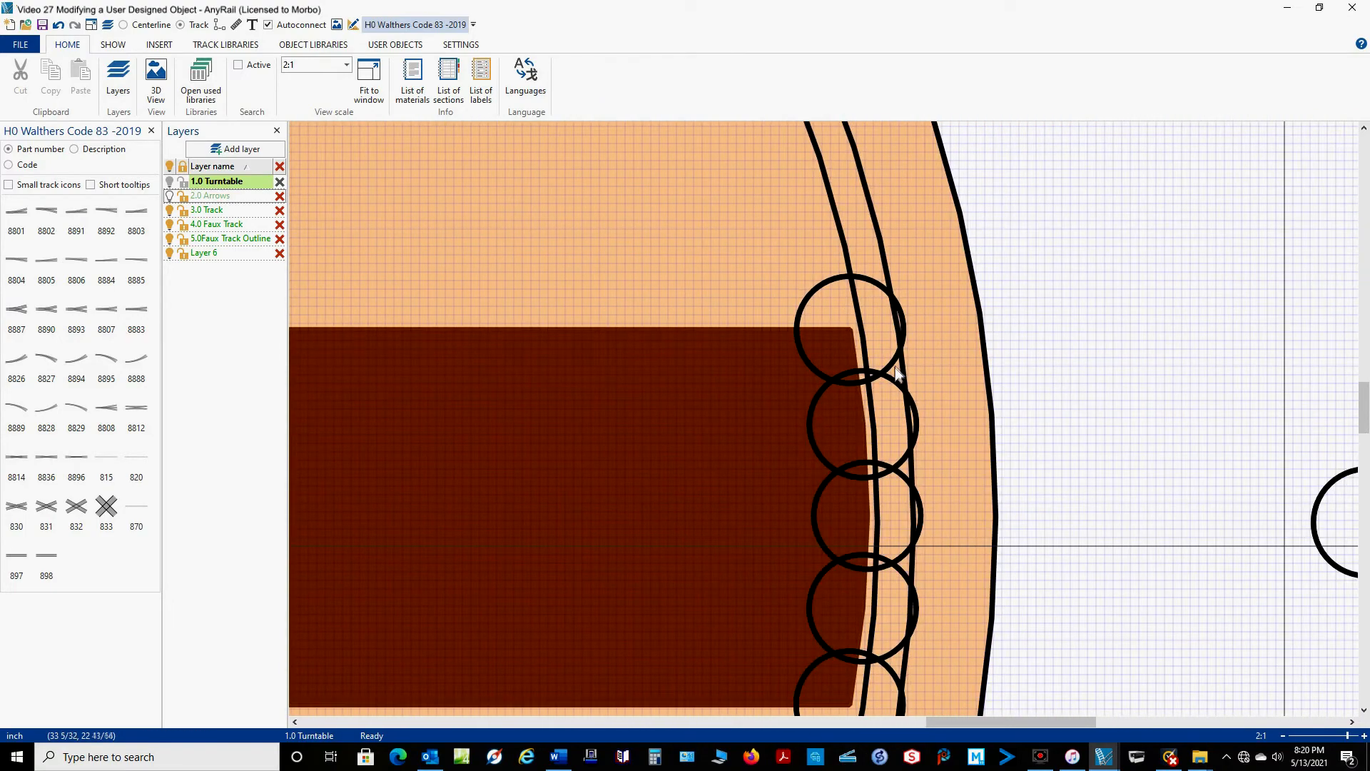
{"action": "left_click", "coordinate": [890, 364]}
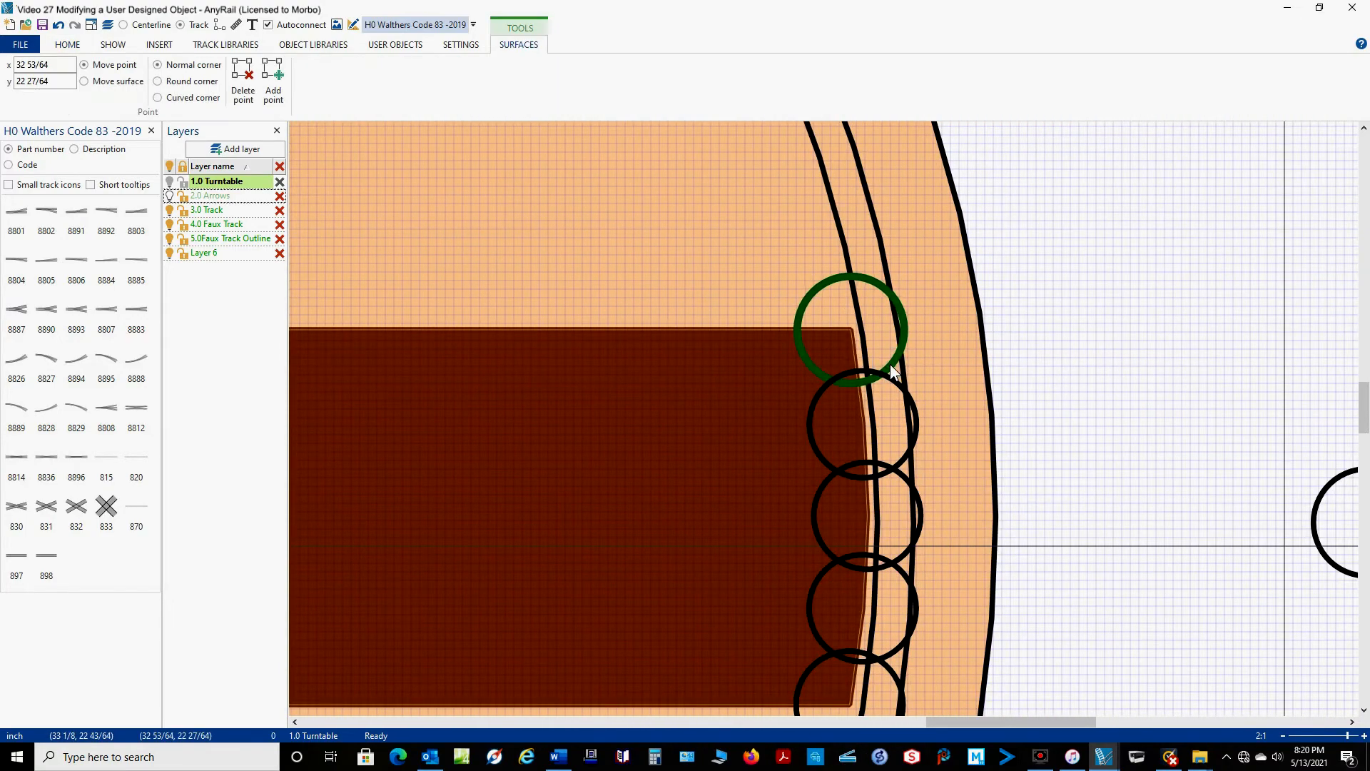
{"action": "left_click_drag", "start_coordinate": [890, 364], "coordinate": [898, 364]}
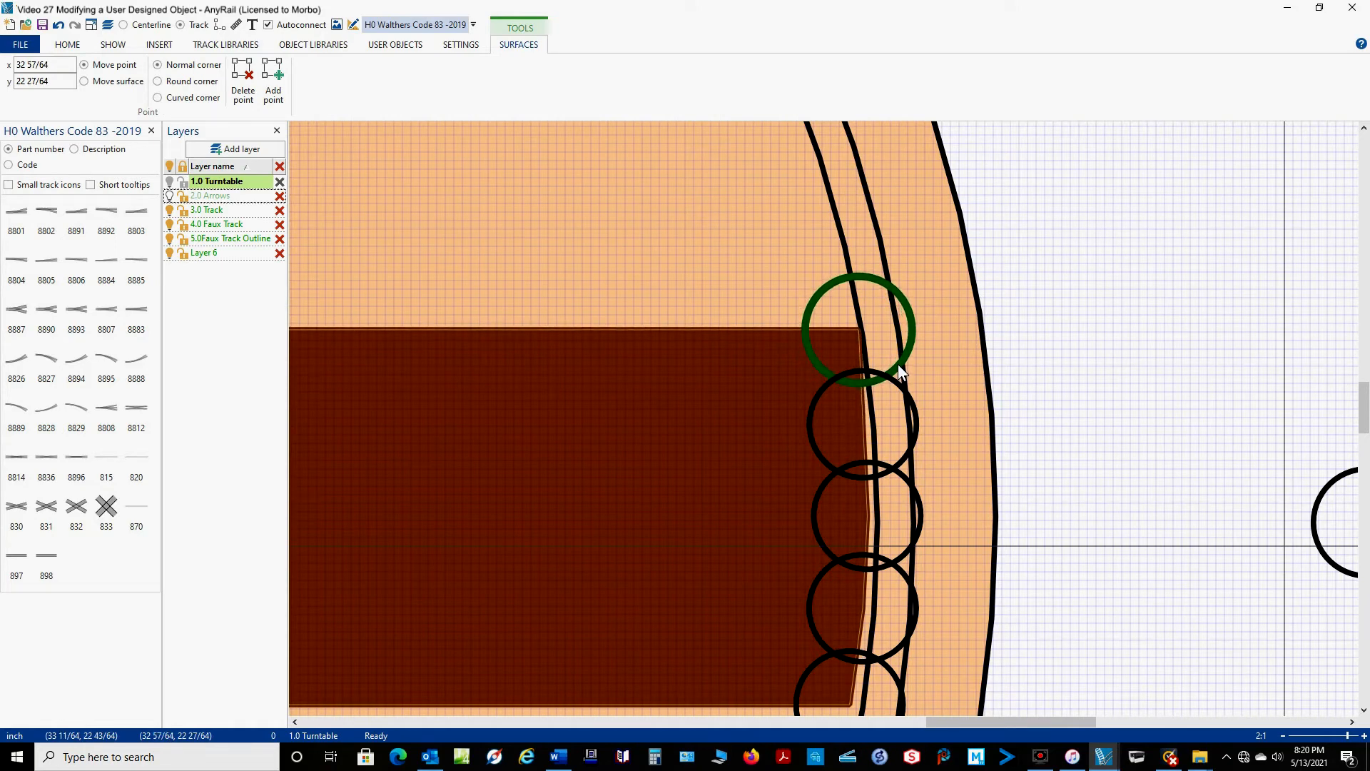
{"action": "left_click", "coordinate": [902, 463]}
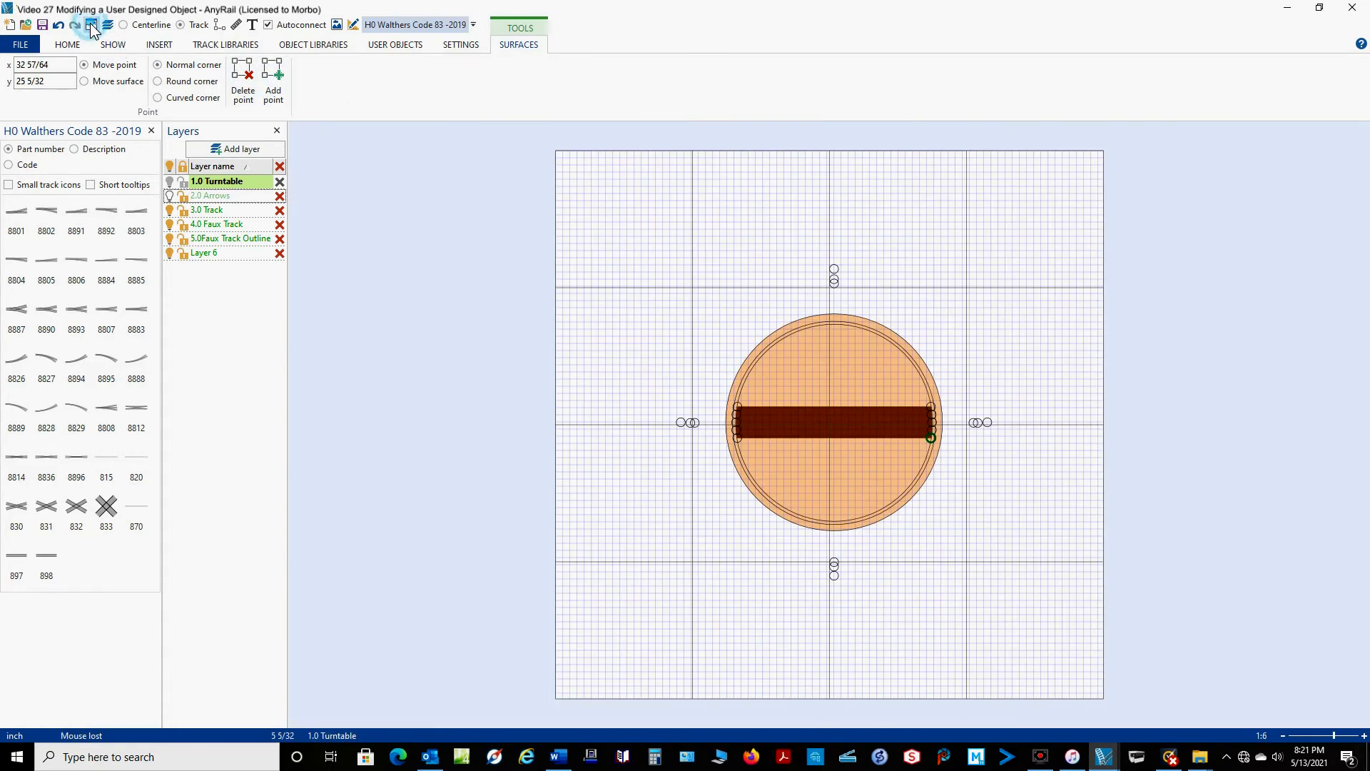
{"action": "left_click", "coordinate": [92, 24]}
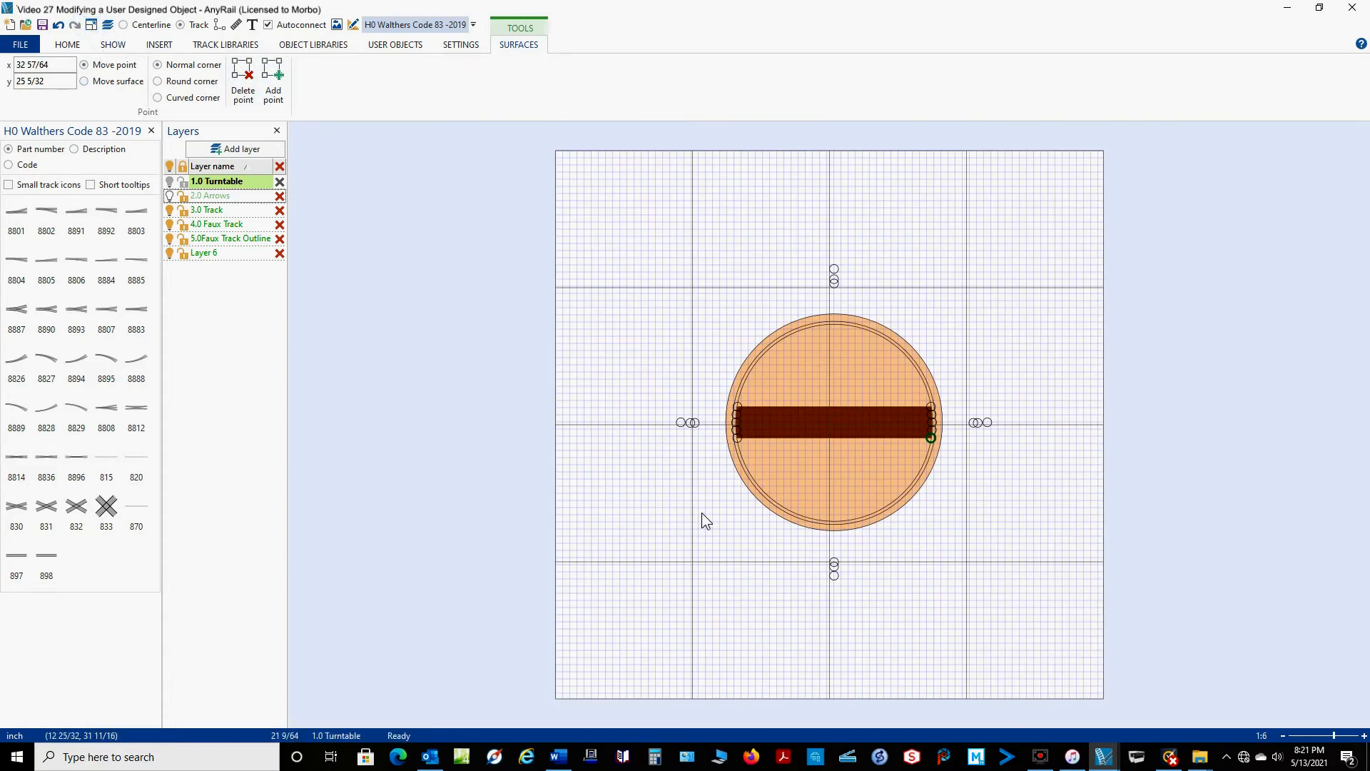
{"action": "left_click", "coordinate": [712, 534]}
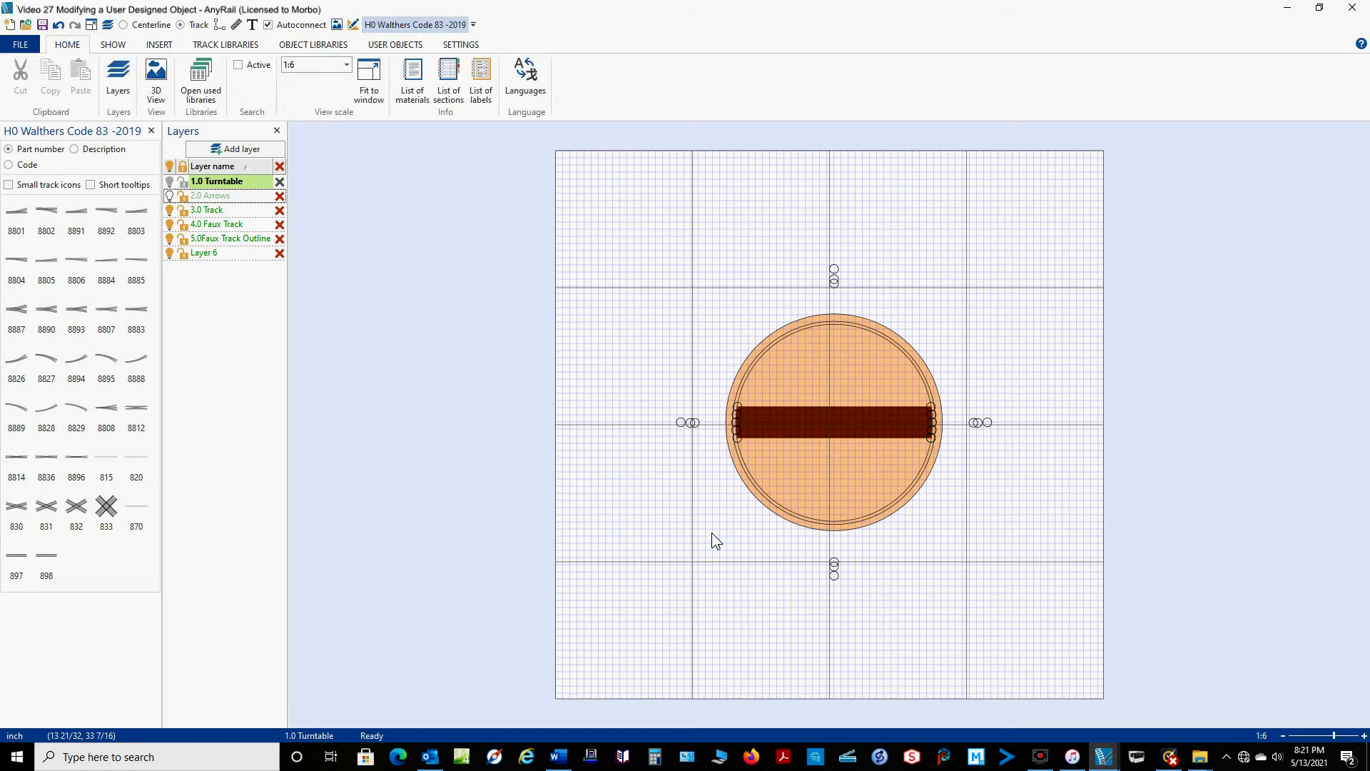
{"action": "left_click", "coordinate": [170, 195]}
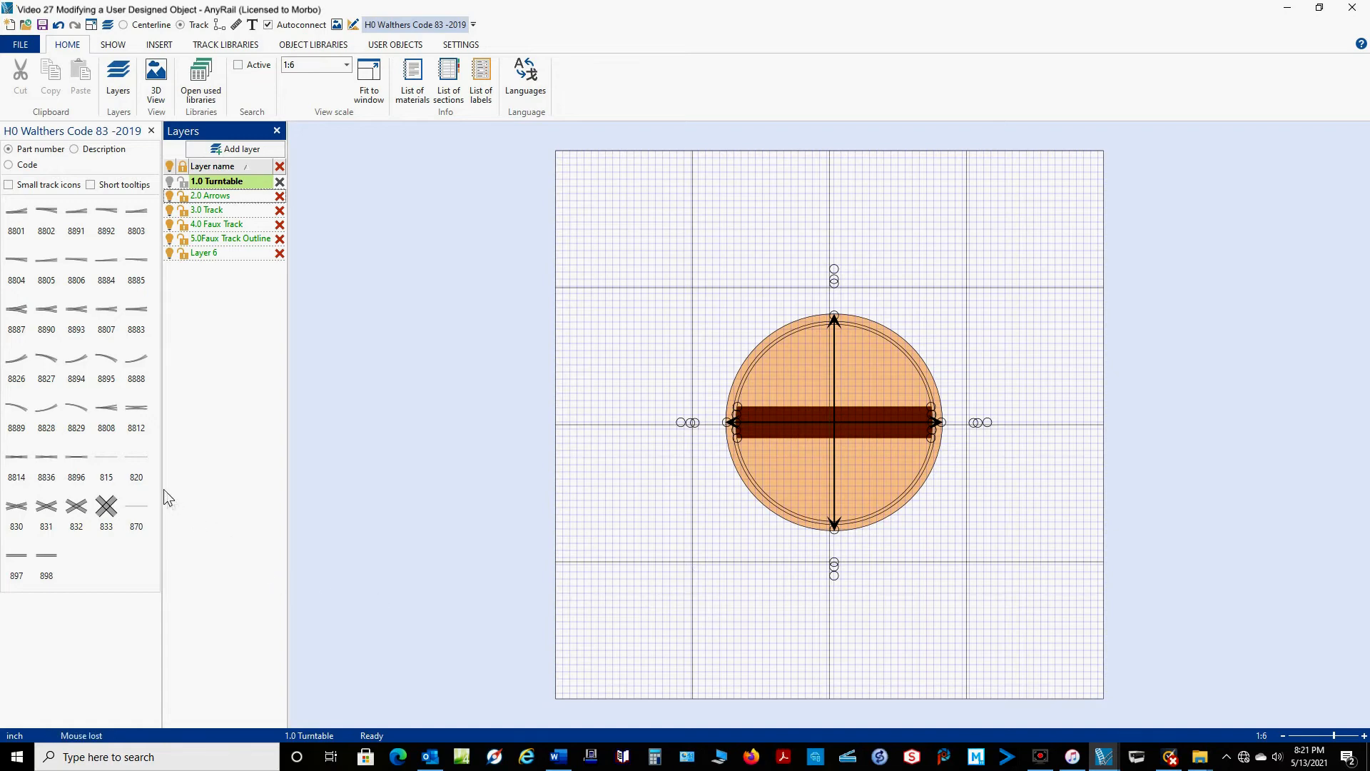
Step: Add an 815 flex track, shorten it to 12 1/8 inches and centre it on the bridge along the horizontal arrow
{"action": "left_click", "coordinate": [113, 461]}
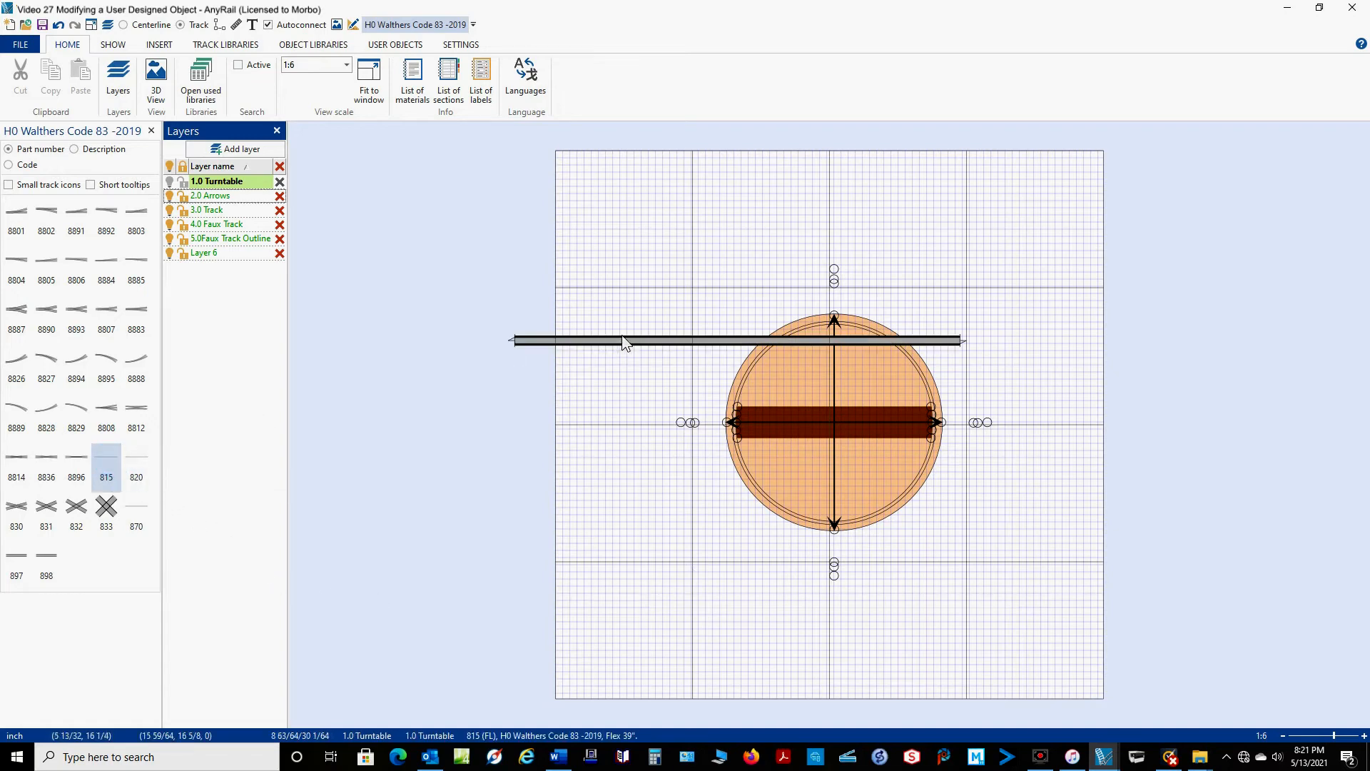
{"action": "left_click_drag", "start_coordinate": [636, 344], "coordinate": [756, 233]}
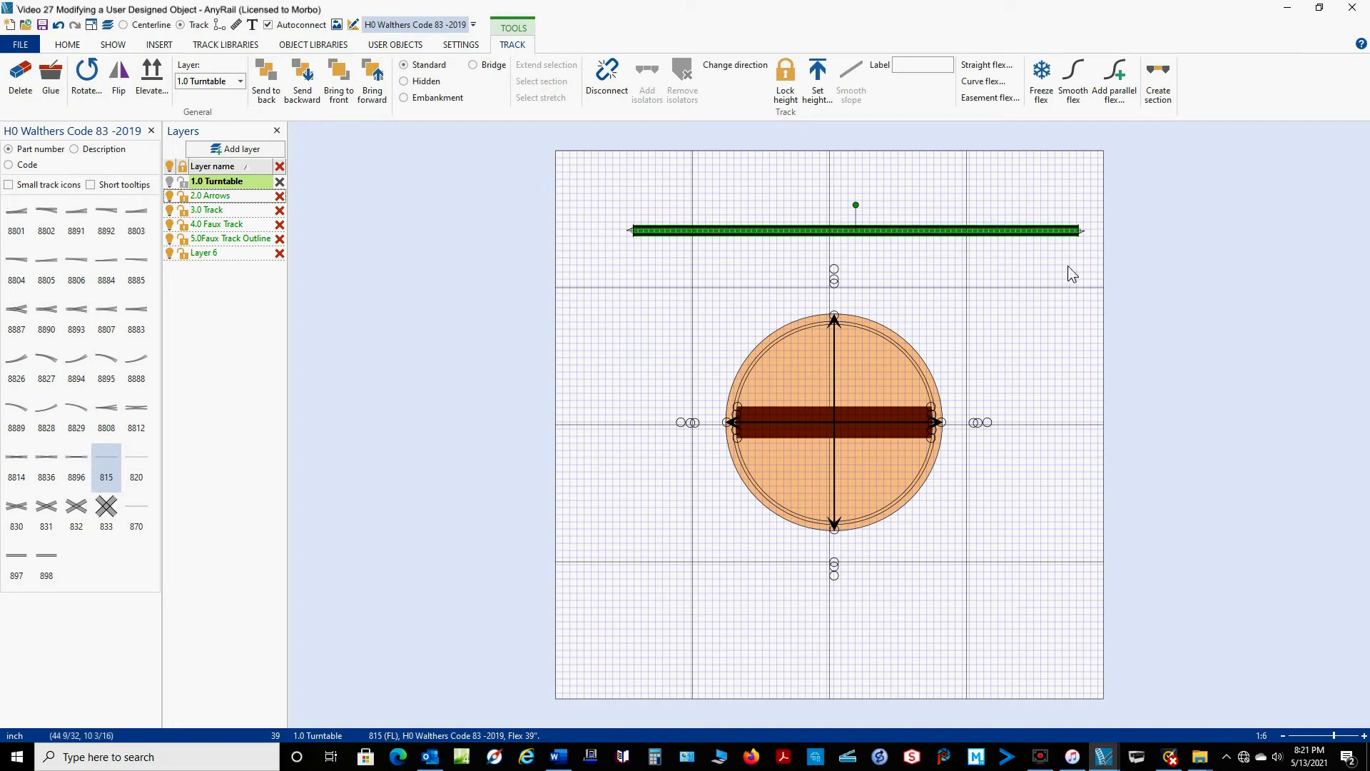
{"action": "left_click_drag", "start_coordinate": [1081, 237], "coordinate": [837, 426]}
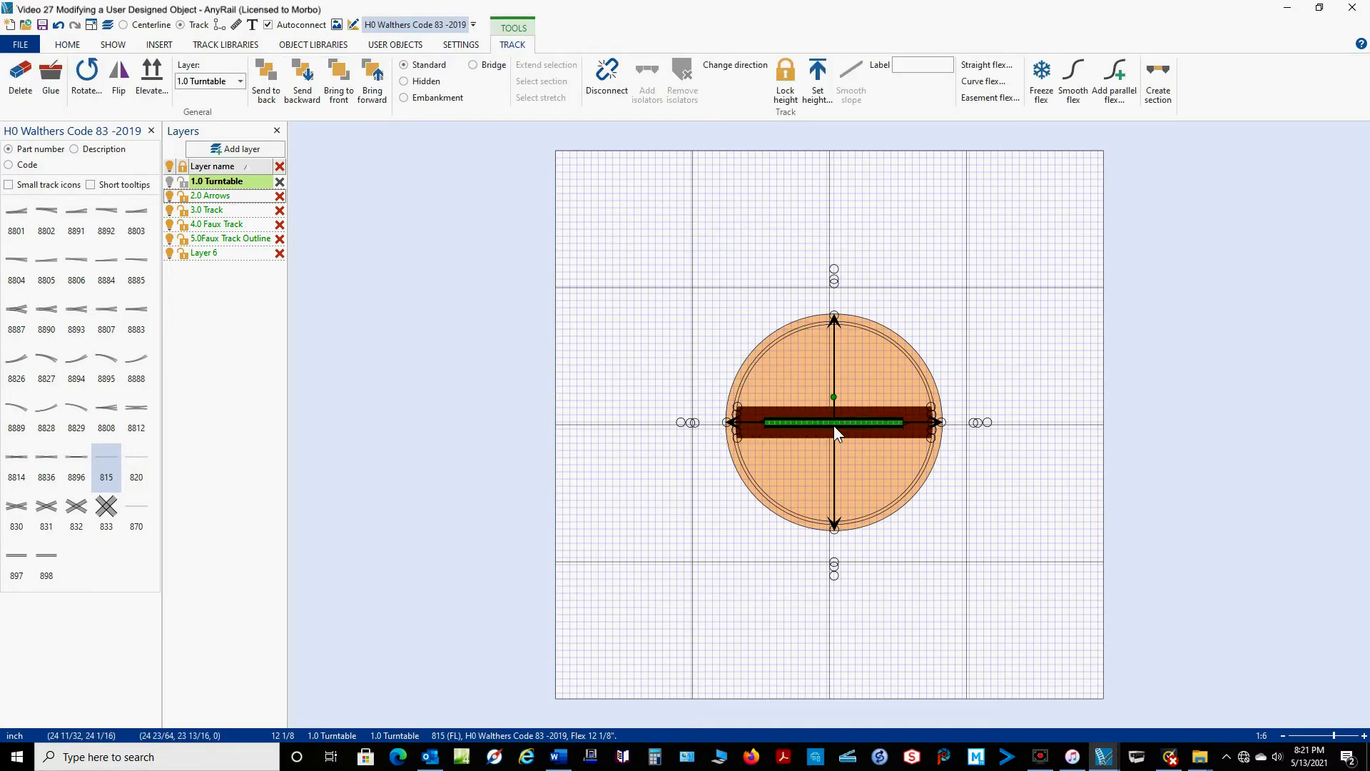
{"action": "scroll", "coordinate": [834, 425], "scroll_direction": "up", "scroll_amount": 2}
{"action": "scroll", "coordinate": [833, 426], "scroll_direction": "up", "scroll_amount": 2}
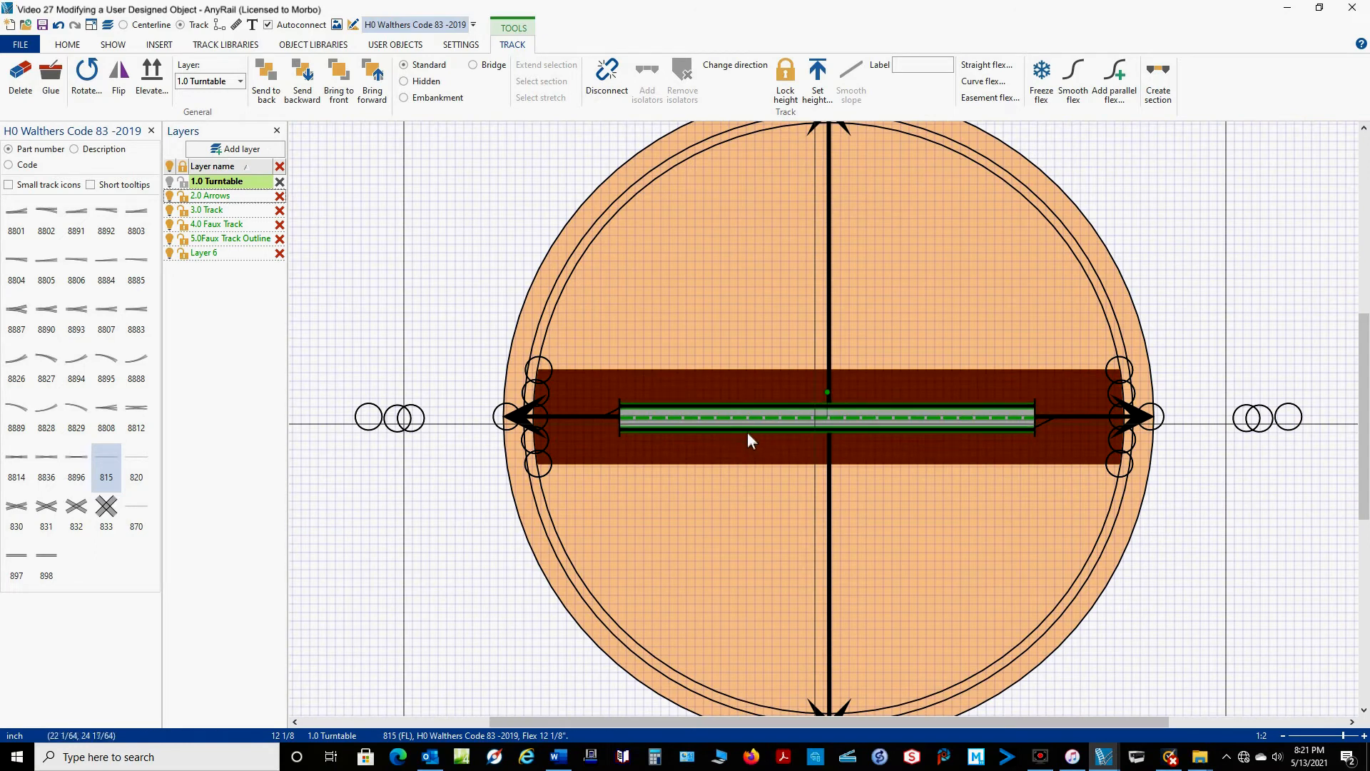
{"action": "left_click_drag", "start_coordinate": [748, 429], "coordinate": [747, 428]}
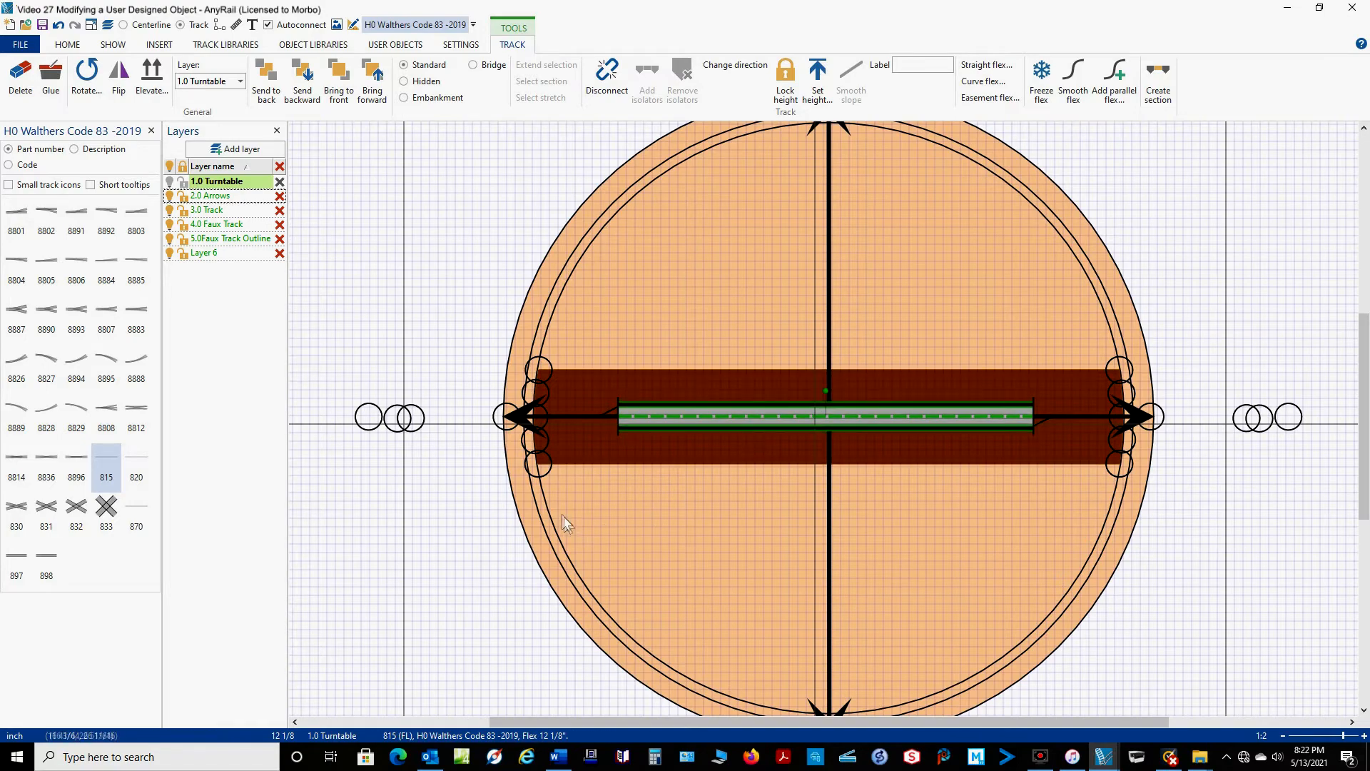
{"action": "scroll", "coordinate": [743, 509], "scroll_direction": "down", "scroll_amount": 4}
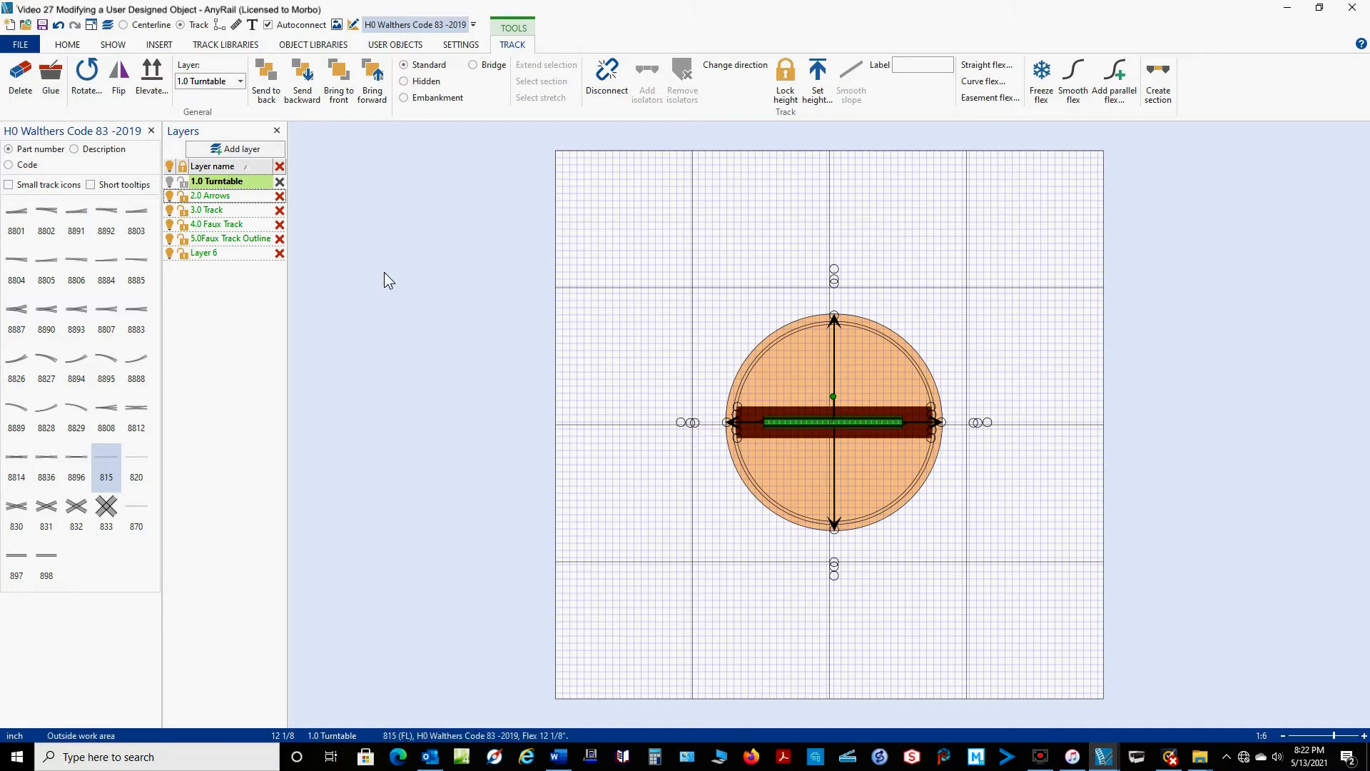
{"action": "left_click_drag", "start_coordinate": [611, 193], "coordinate": [1097, 671]}
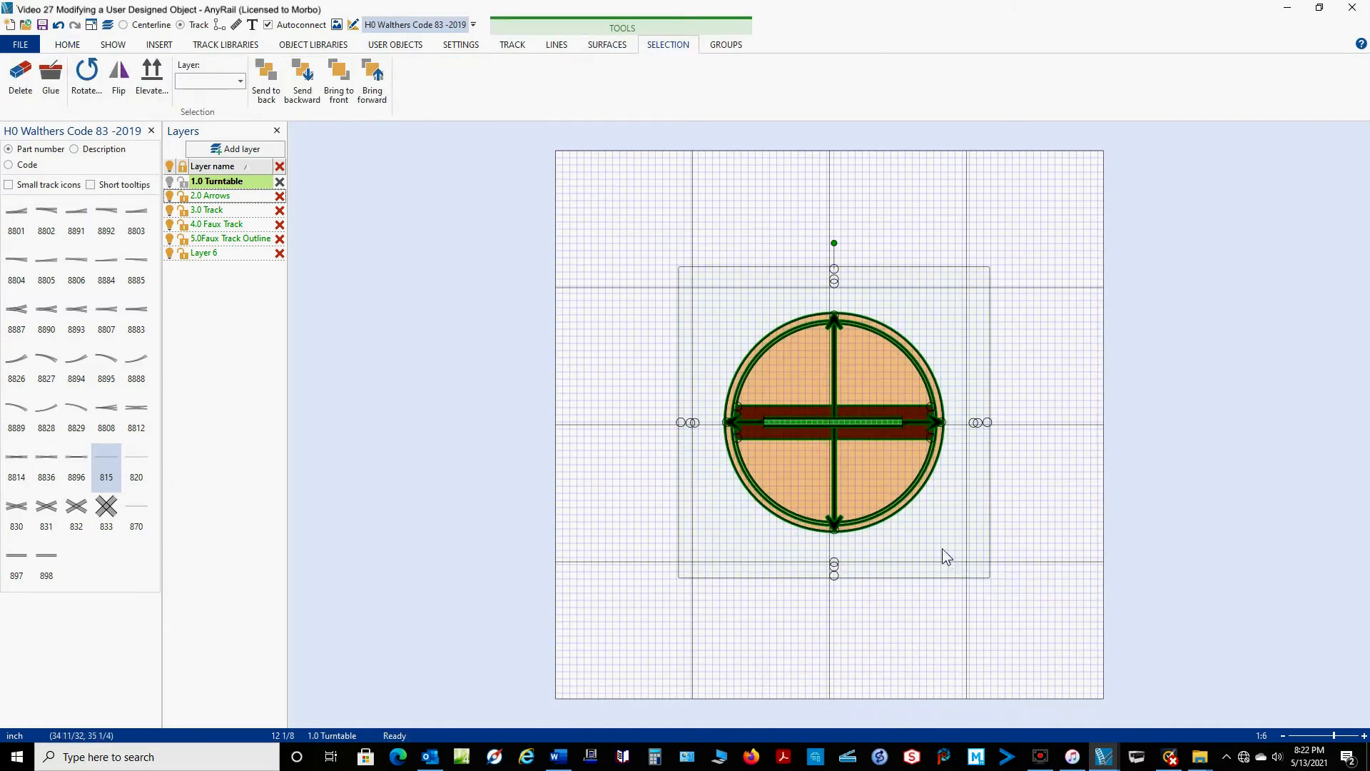
{"action": "right_click", "coordinate": [904, 499]}
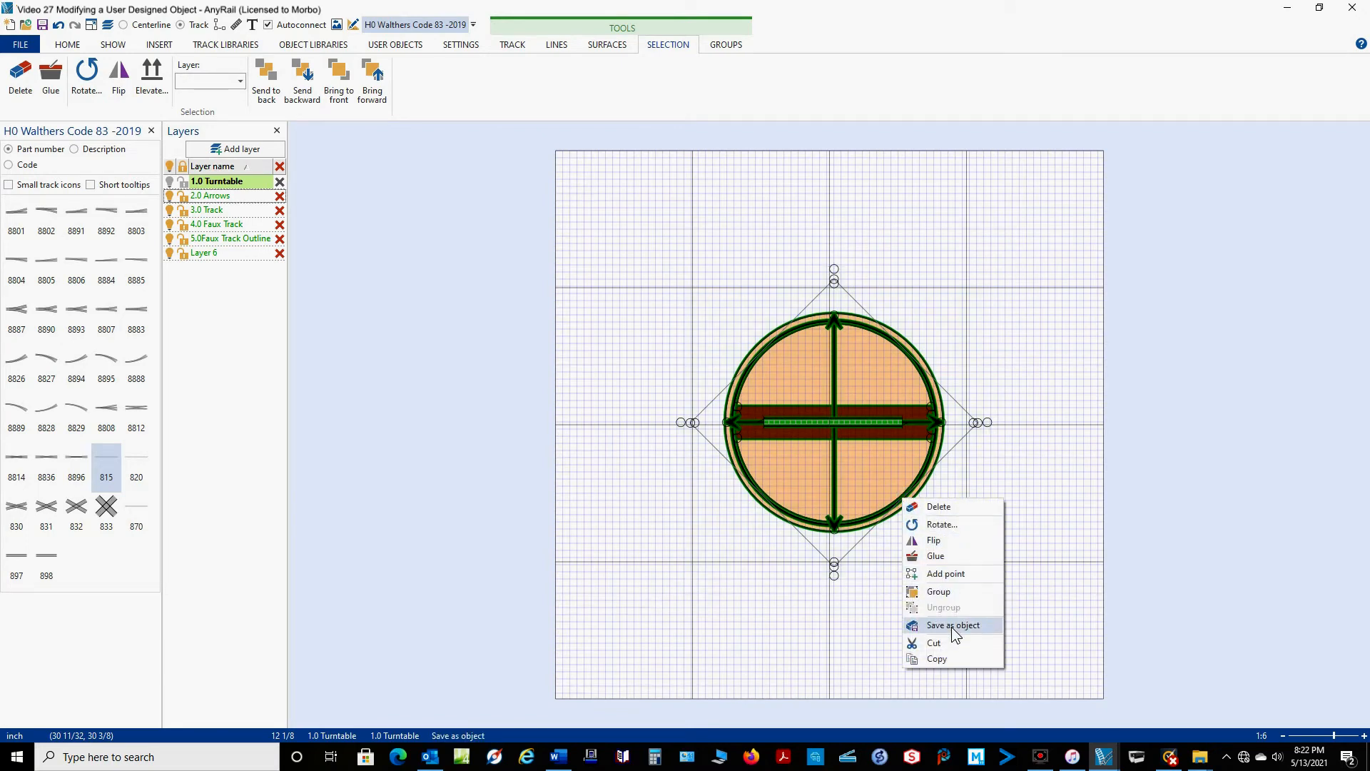
{"action": "left_click", "coordinate": [670, 272]}
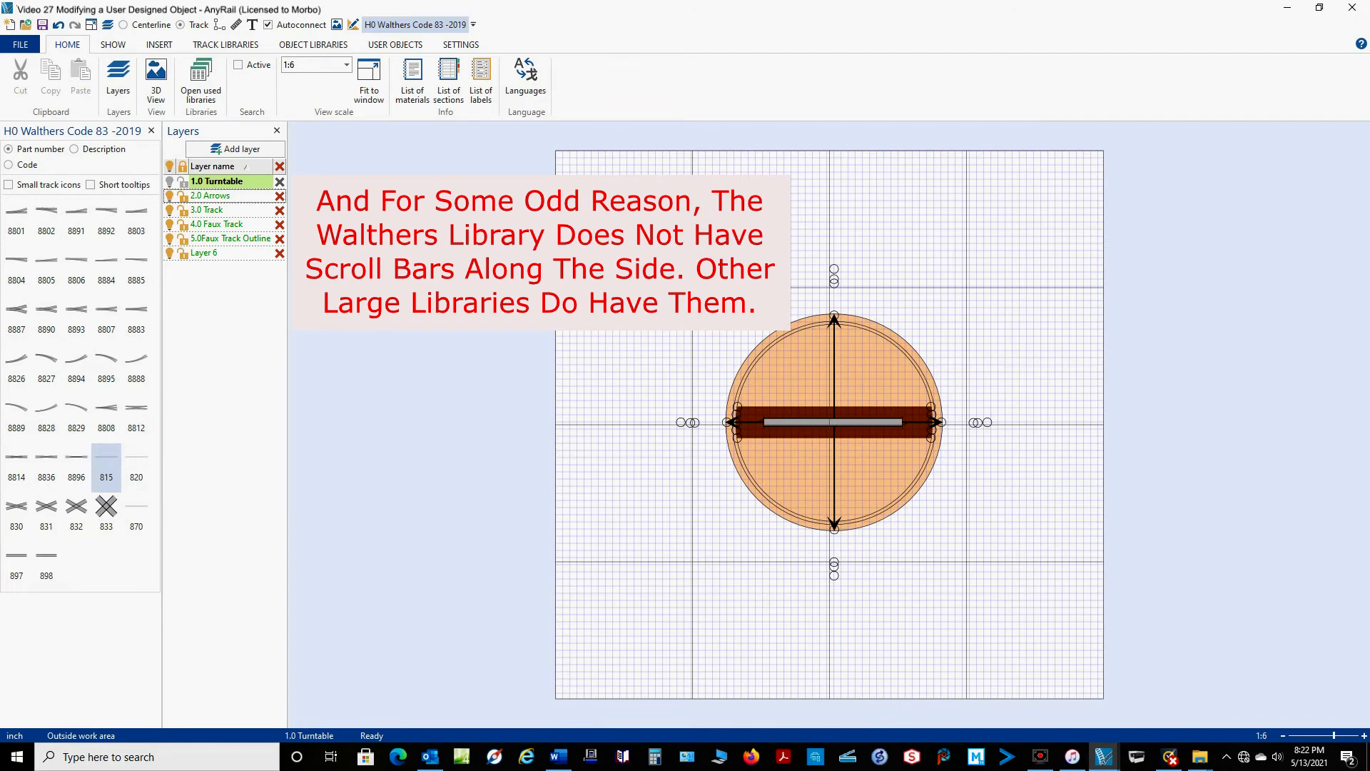
Step: Open the H0 City Classics library of user objects
{"action": "left_click", "coordinate": [407, 48]}
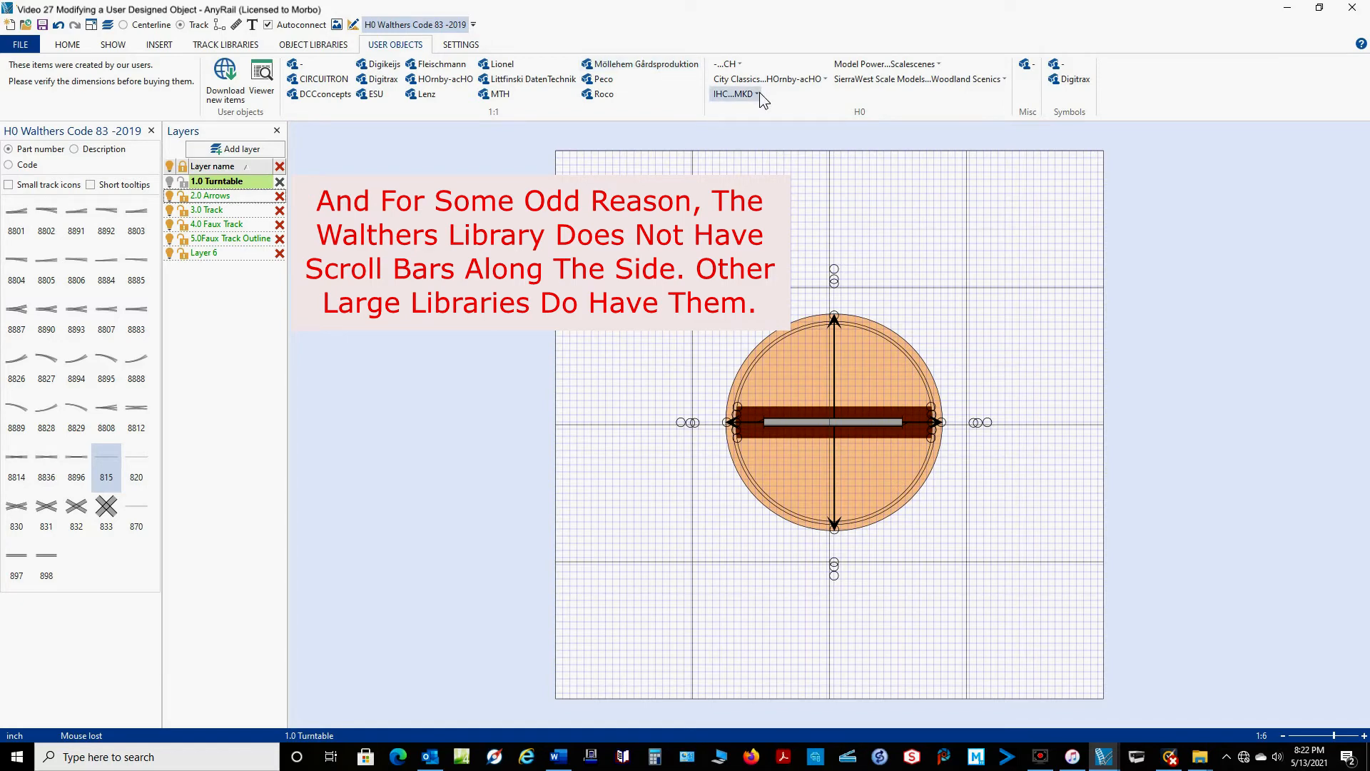
{"action": "left_click", "coordinate": [824, 78]}
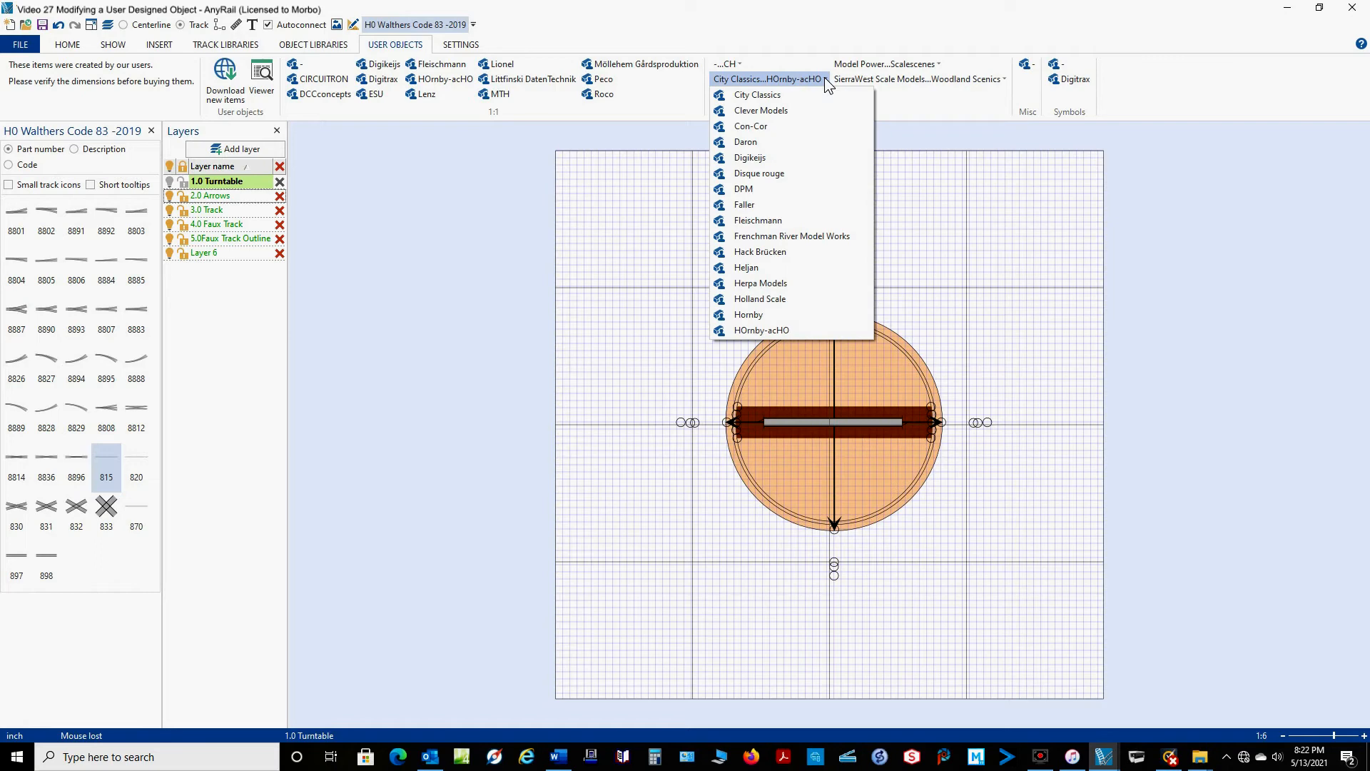
{"action": "left_click", "coordinate": [758, 94]}
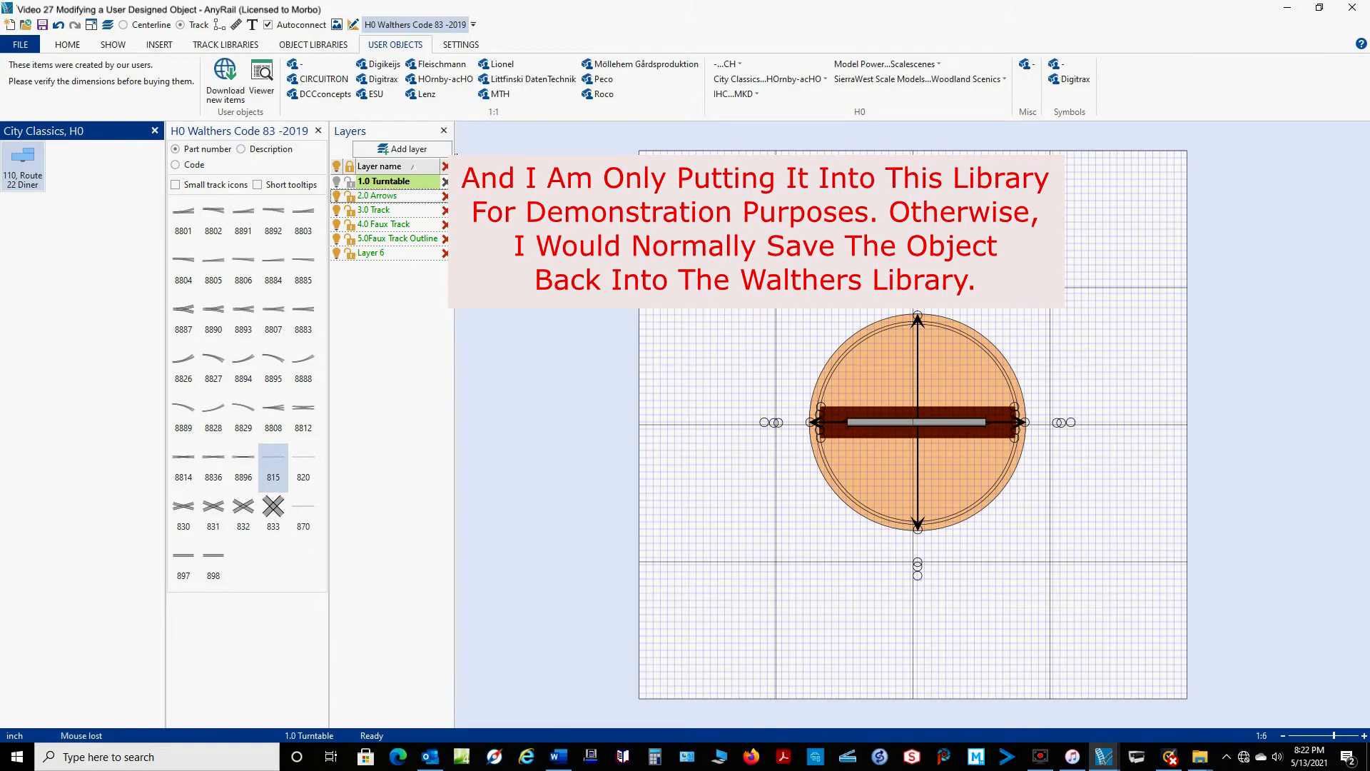
Step: Assign the flex track on the turntable bridge to the 3.0 Track layer
{"action": "left_click", "coordinate": [892, 426]}
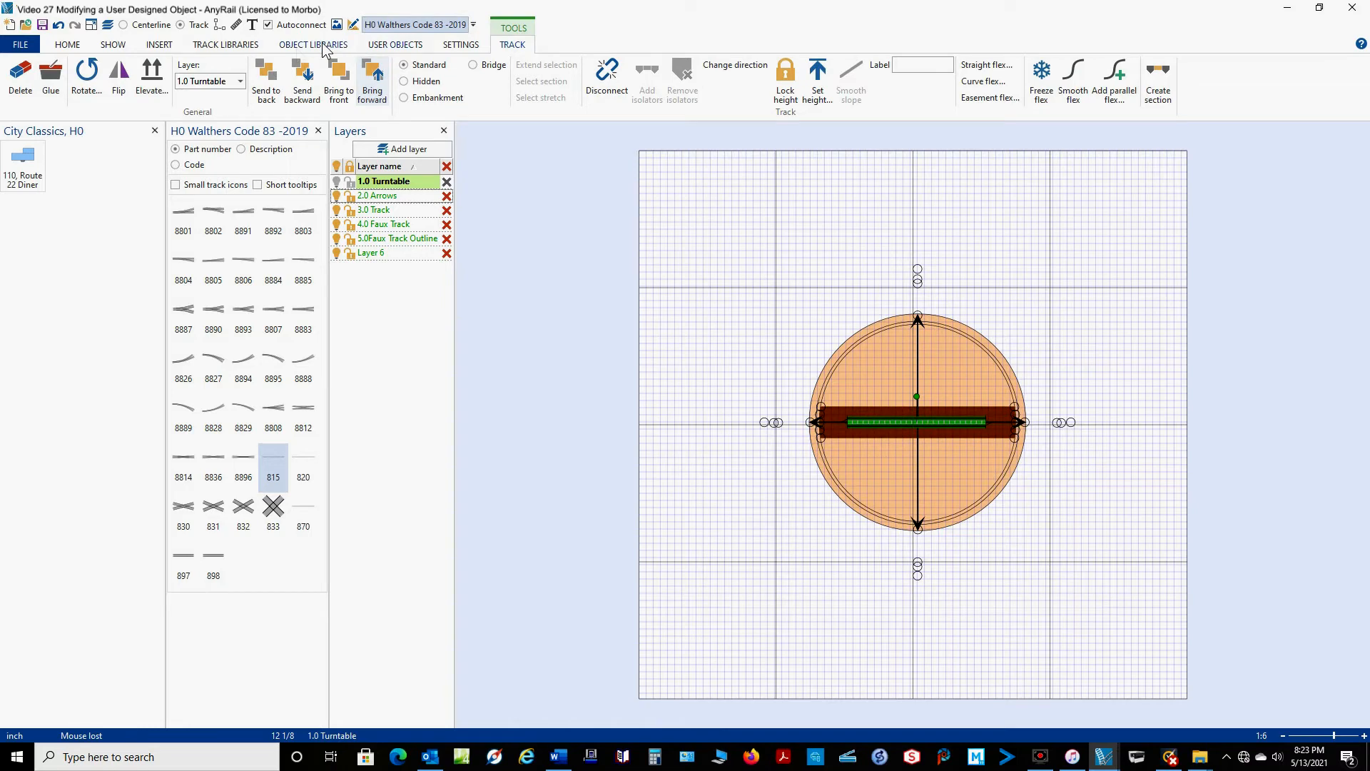
{"action": "left_click", "coordinate": [240, 81]}
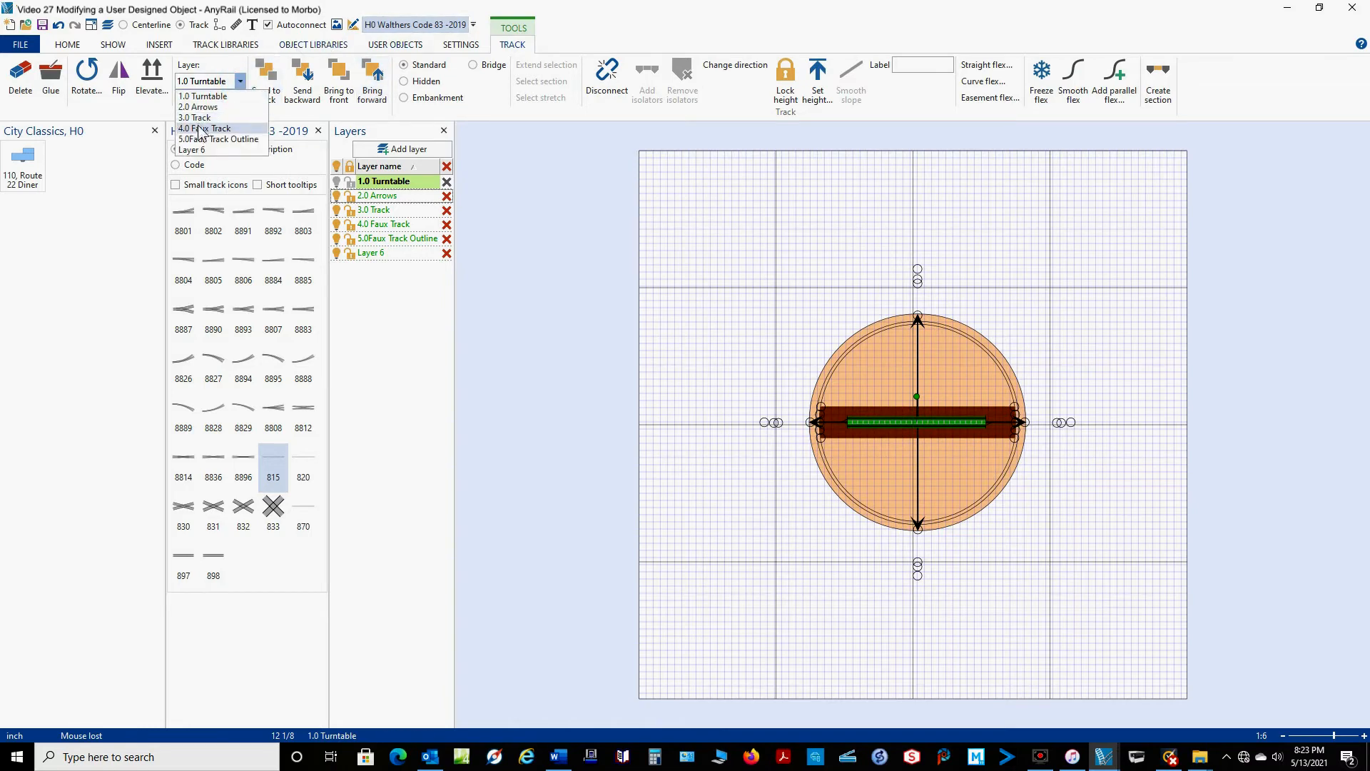
{"action": "left_click", "coordinate": [194, 117]}
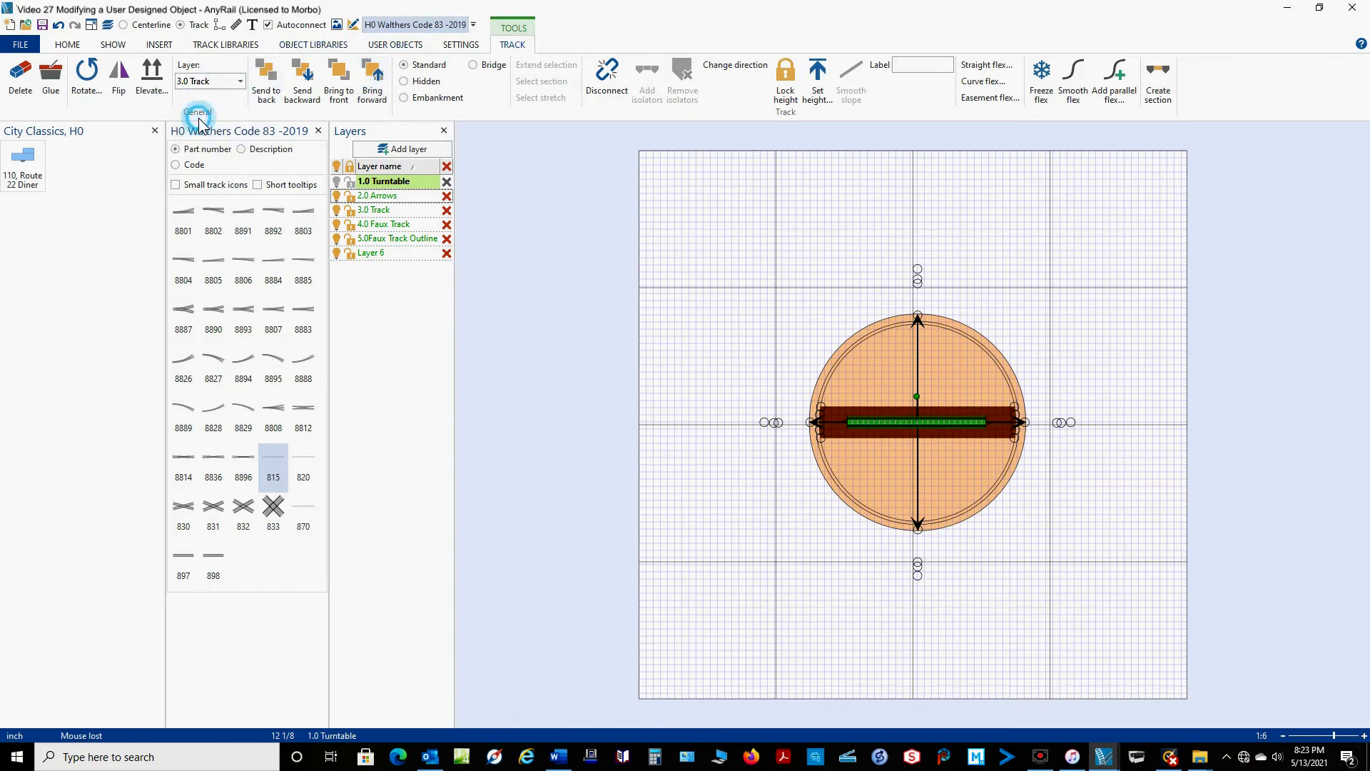
Step: Start saving the complete turntable as an object, with category Structure, scale H0 and the name Modified Turntable
{"action": "left_click", "coordinate": [646, 185]}
{"action": "left_click_drag", "start_coordinate": [648, 163], "coordinate": [1171, 648]}
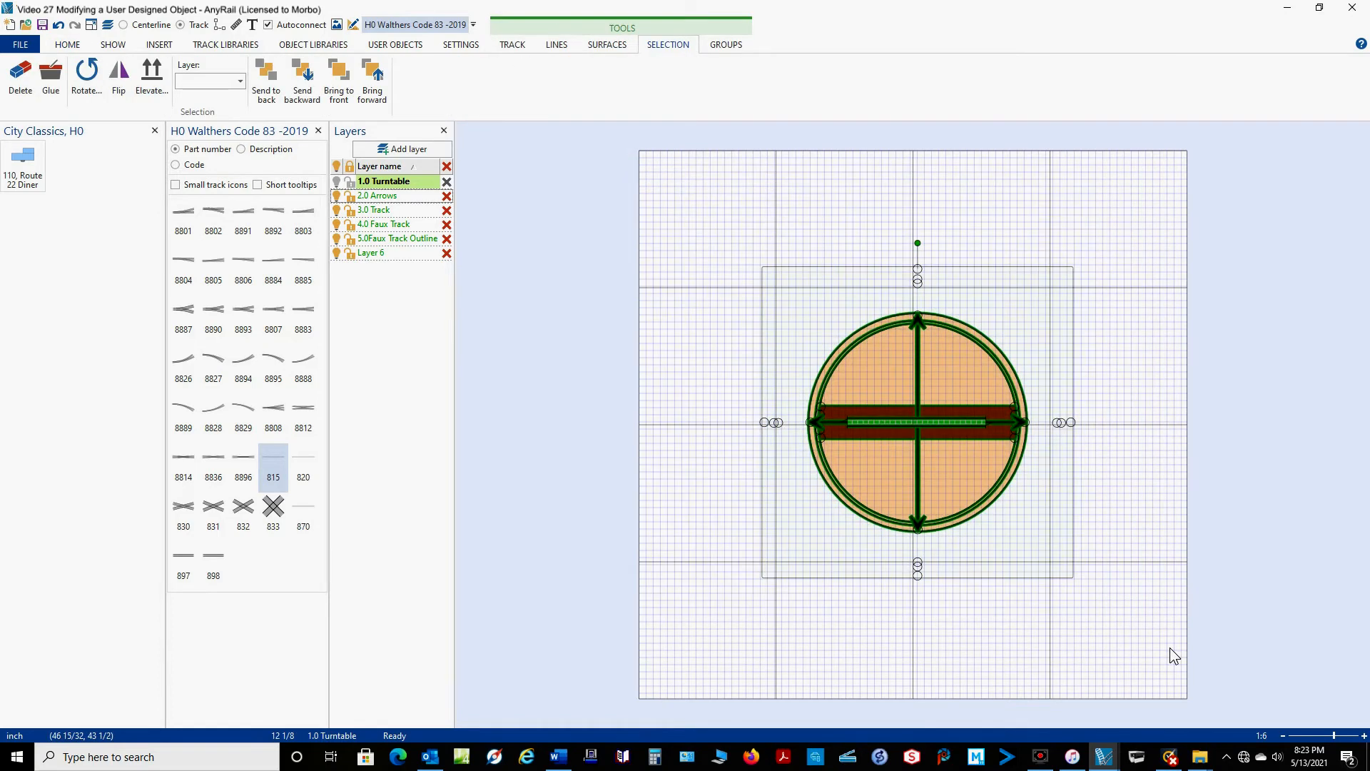
{"action": "right_click", "coordinate": [980, 503]}
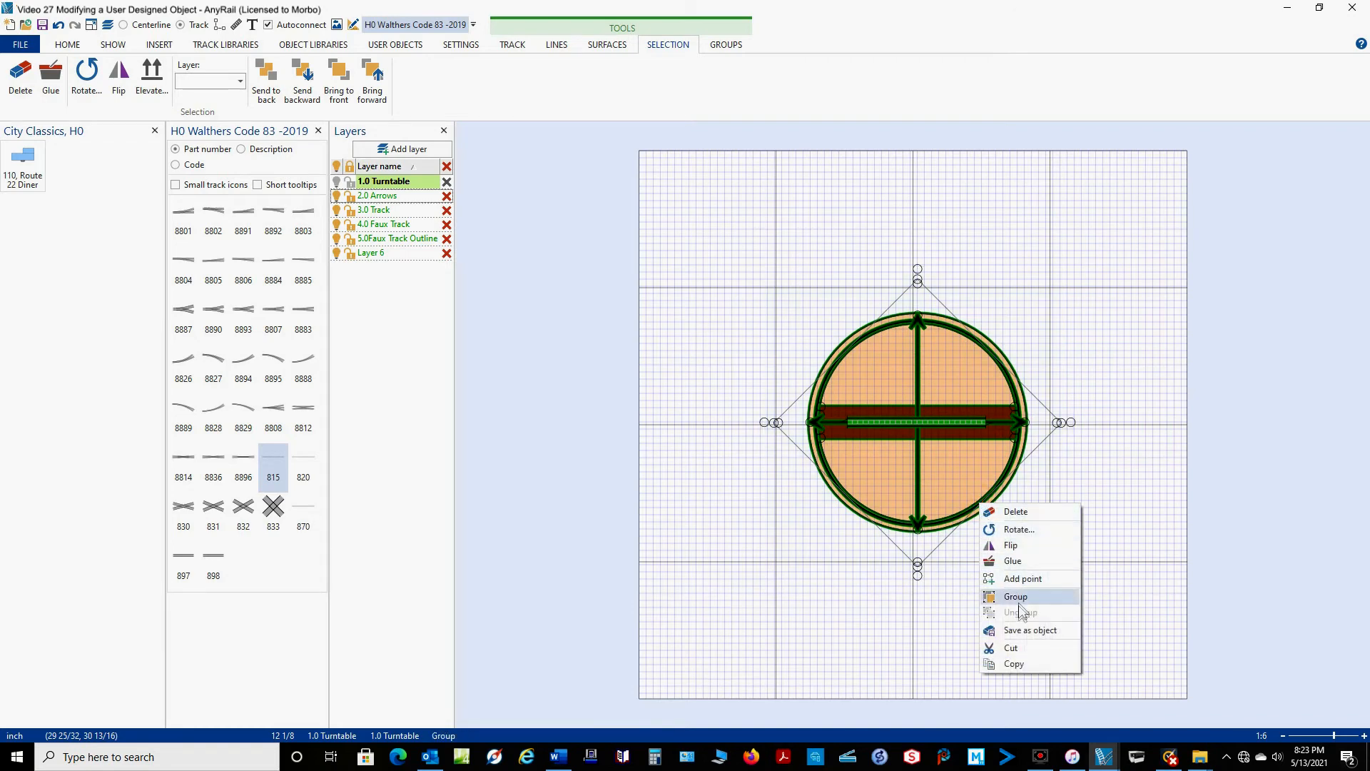
{"action": "left_click", "coordinate": [1022, 631]}
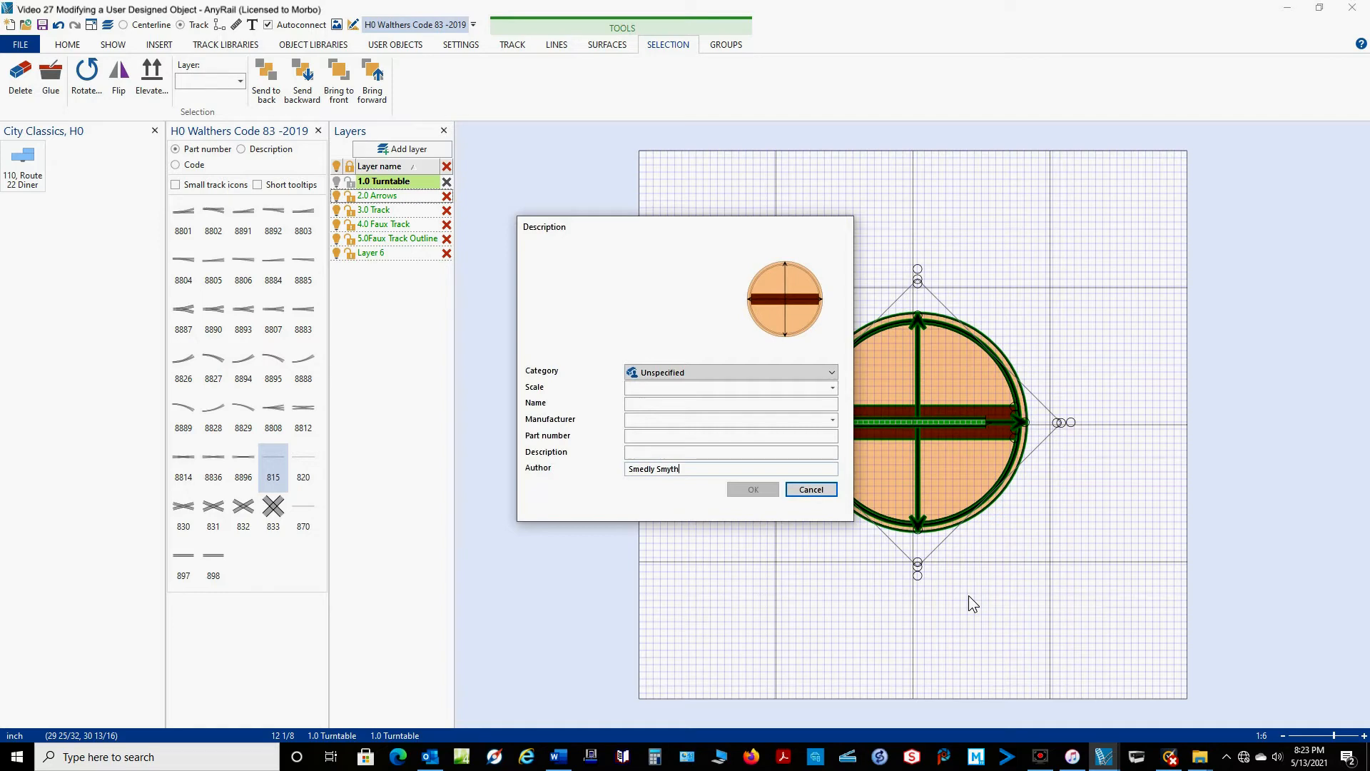
{"action": "left_click", "coordinate": [832, 374]}
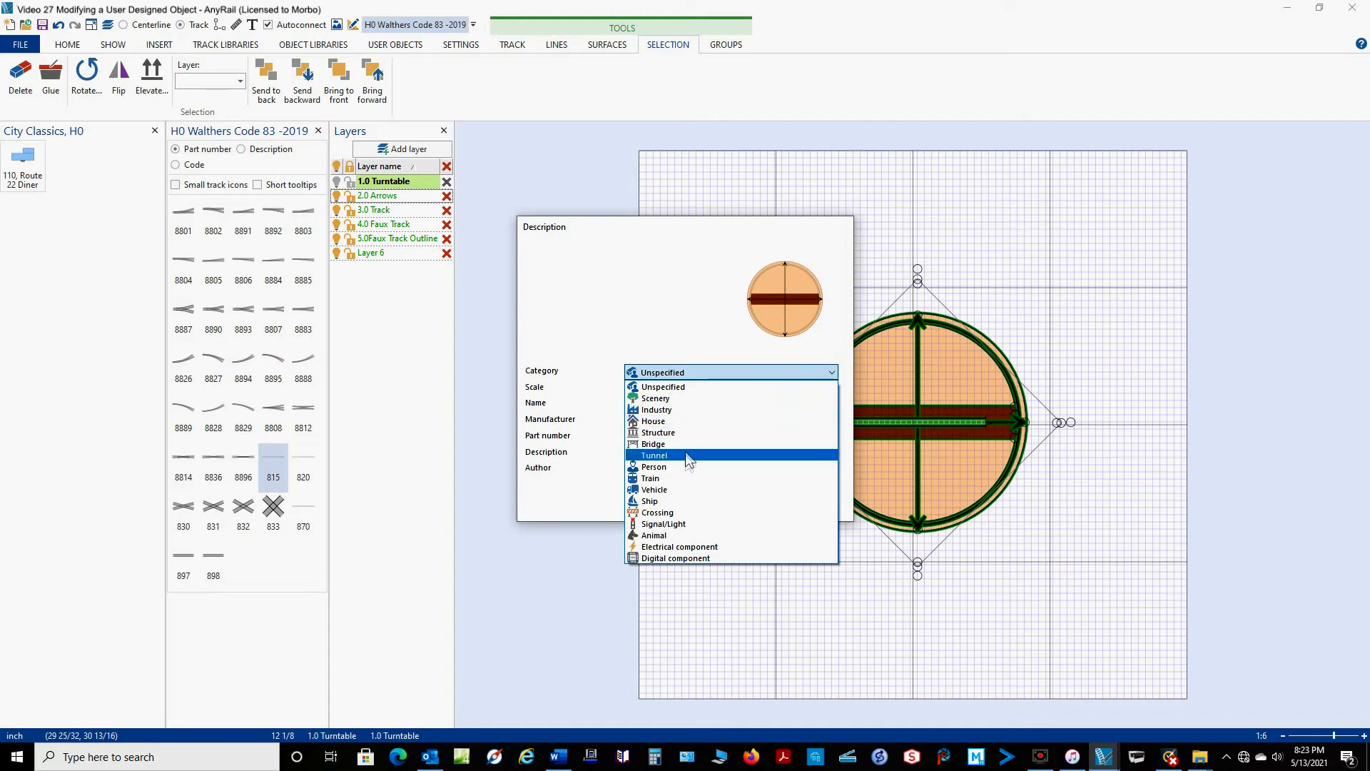
{"action": "left_click", "coordinate": [671, 432]}
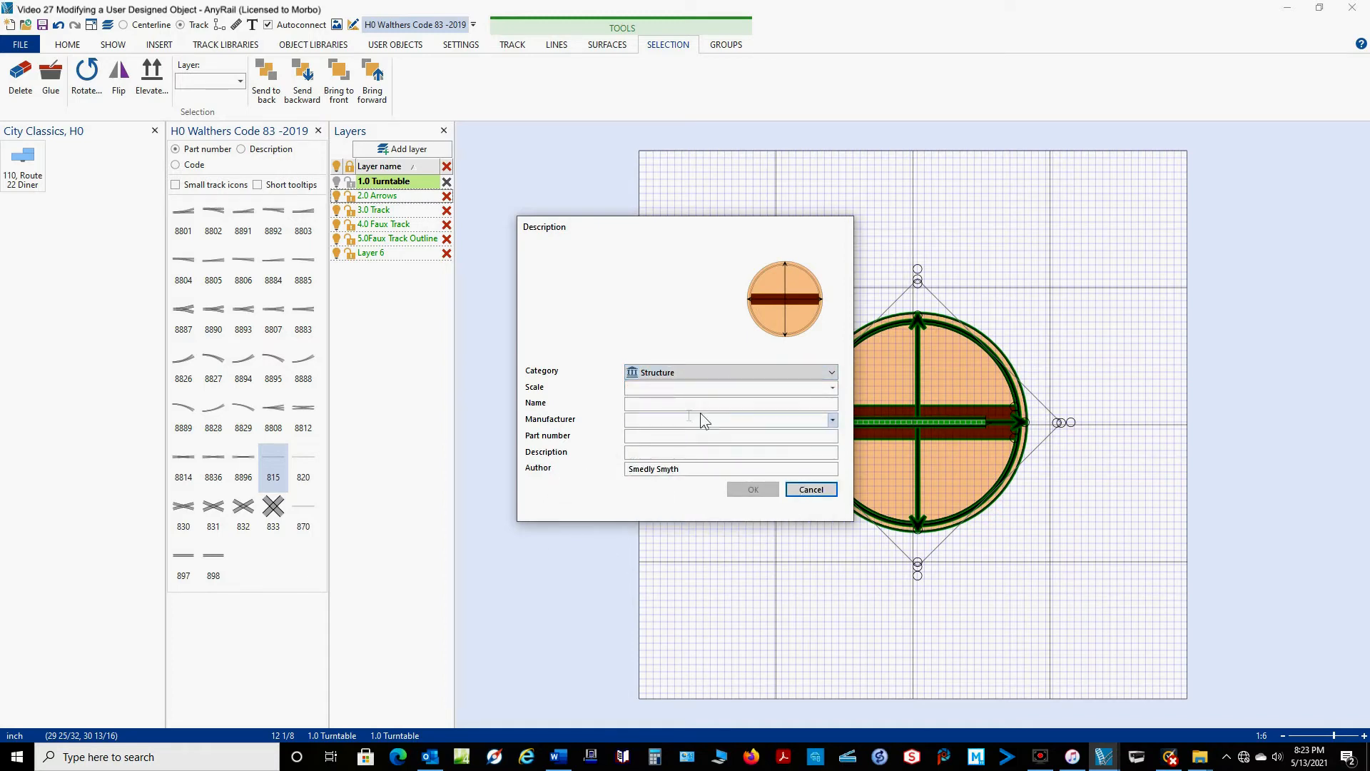
{"action": "left_click", "coordinate": [832, 388]}
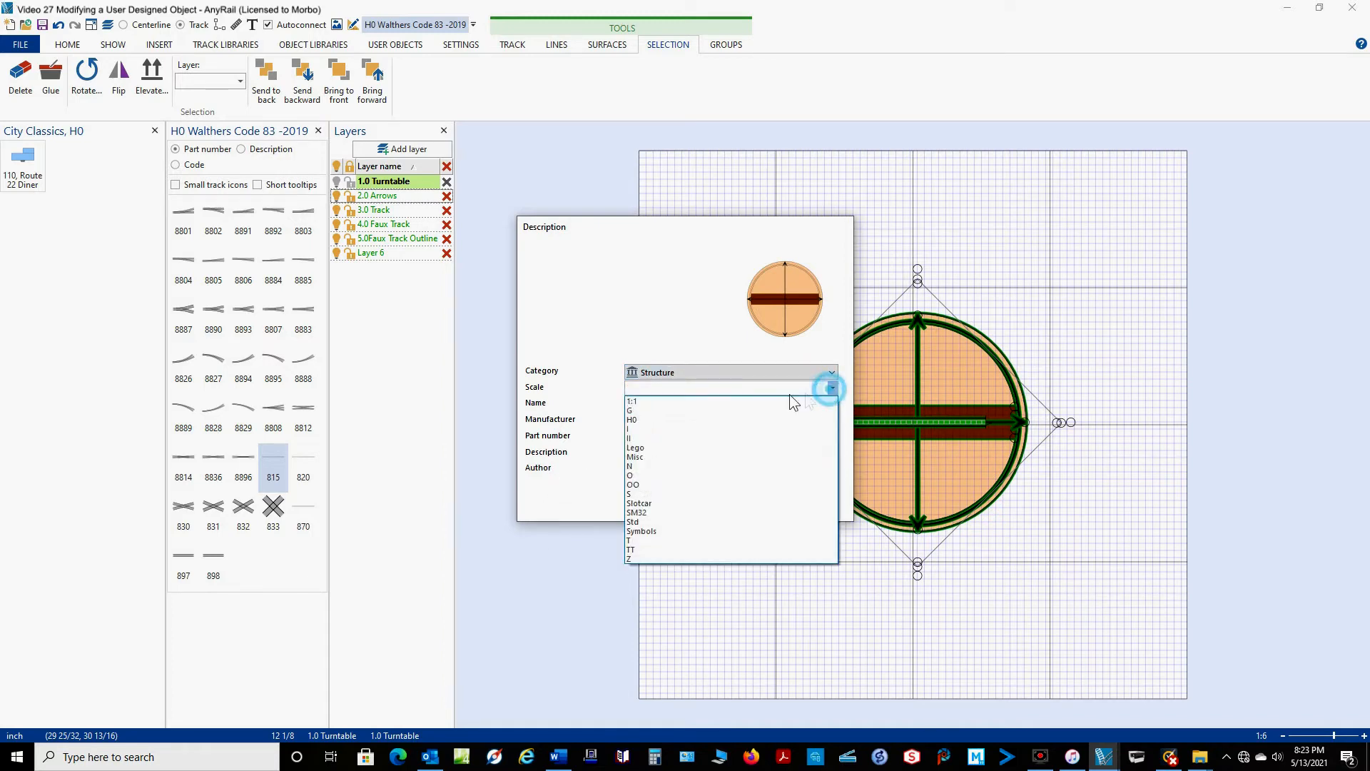
{"action": "left_click", "coordinate": [640, 420]}
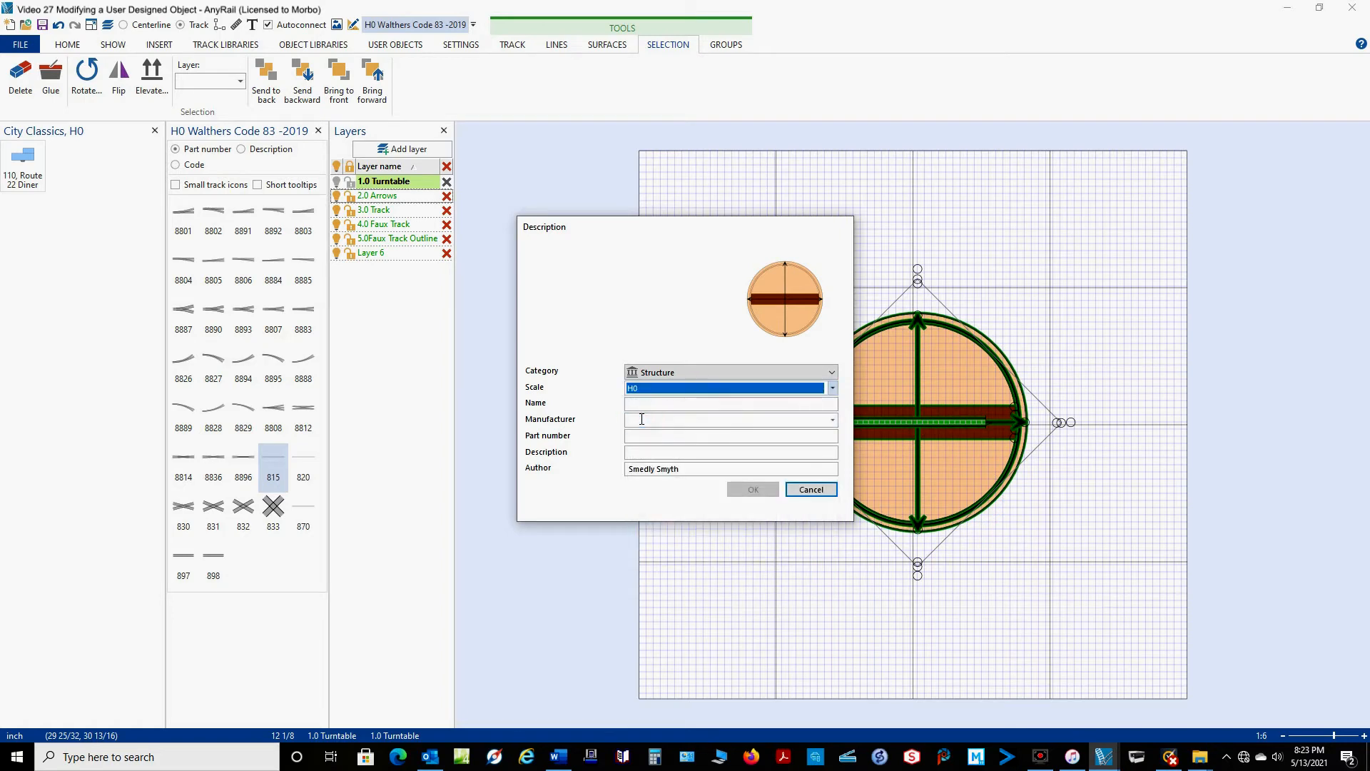
{"action": "left_click", "coordinate": [644, 404]}
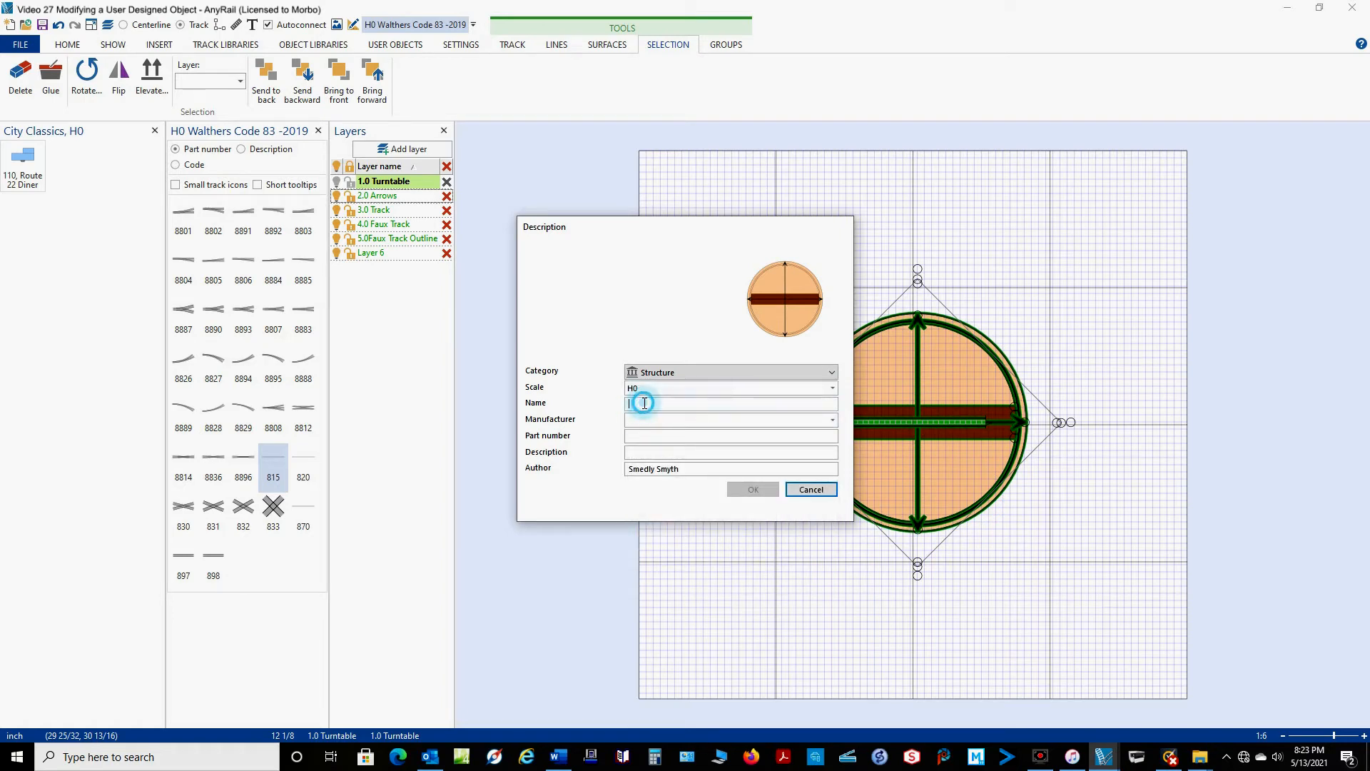
{"action": "type", "text": "Modified Turntable"}
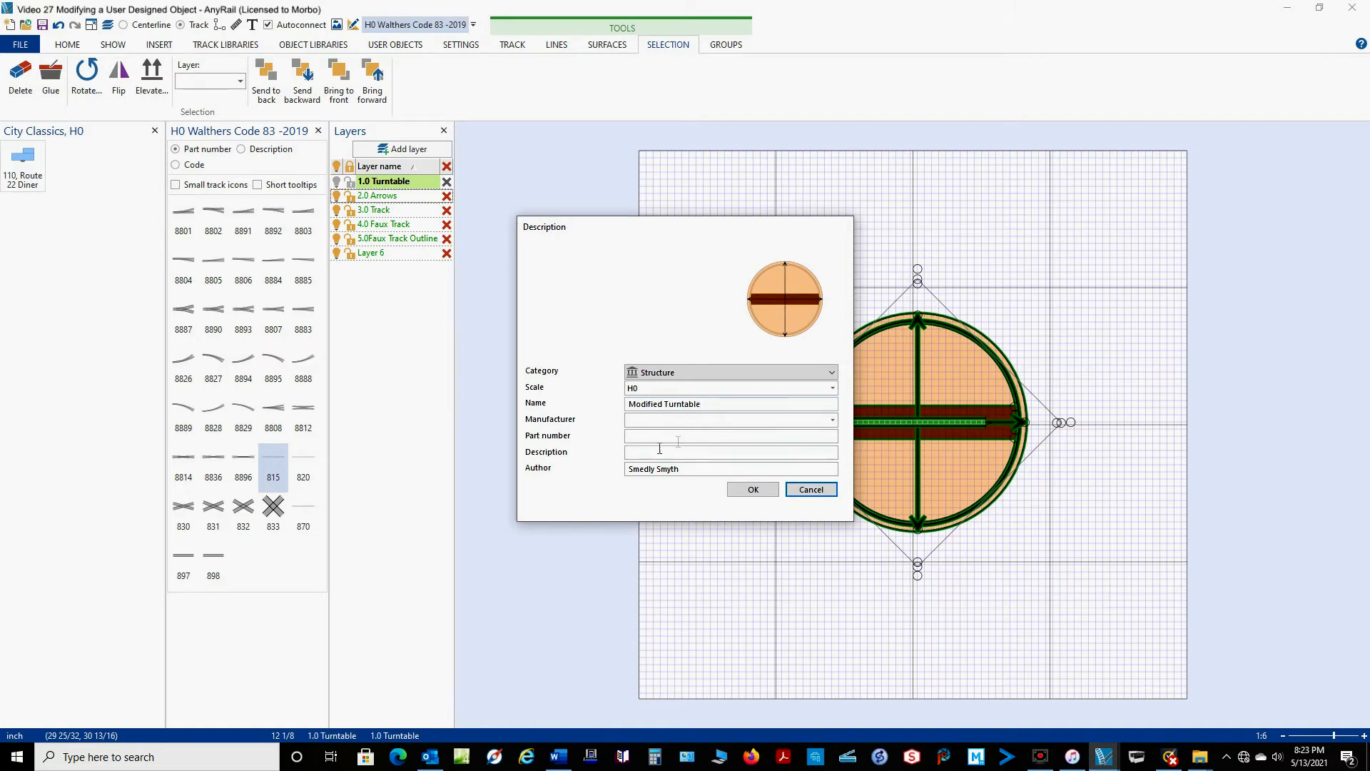
Step: Set the manufacturer to City Classics, the part number to 000-0000 and the description to A Modified Turntable, and save the object
{"action": "left_click", "coordinate": [831, 420]}
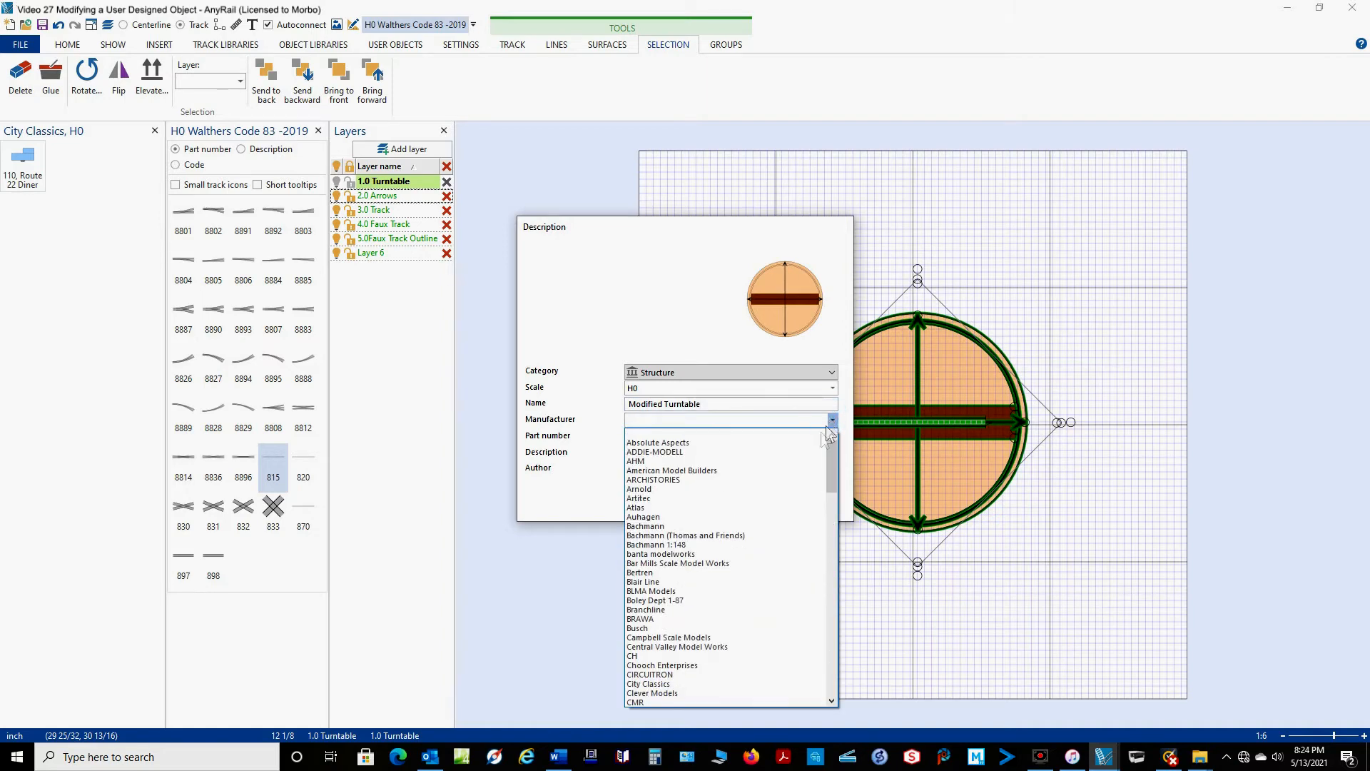
{"action": "scroll", "coordinate": [785, 507], "scroll_direction": "down", "scroll_amount": 4}
{"action": "scroll", "coordinate": [782, 512], "scroll_direction": "down", "scroll_amount": 3}
{"action": "scroll", "coordinate": [755, 503], "scroll_direction": "up", "scroll_amount": 1}
{"action": "left_click", "coordinate": [685, 464]}
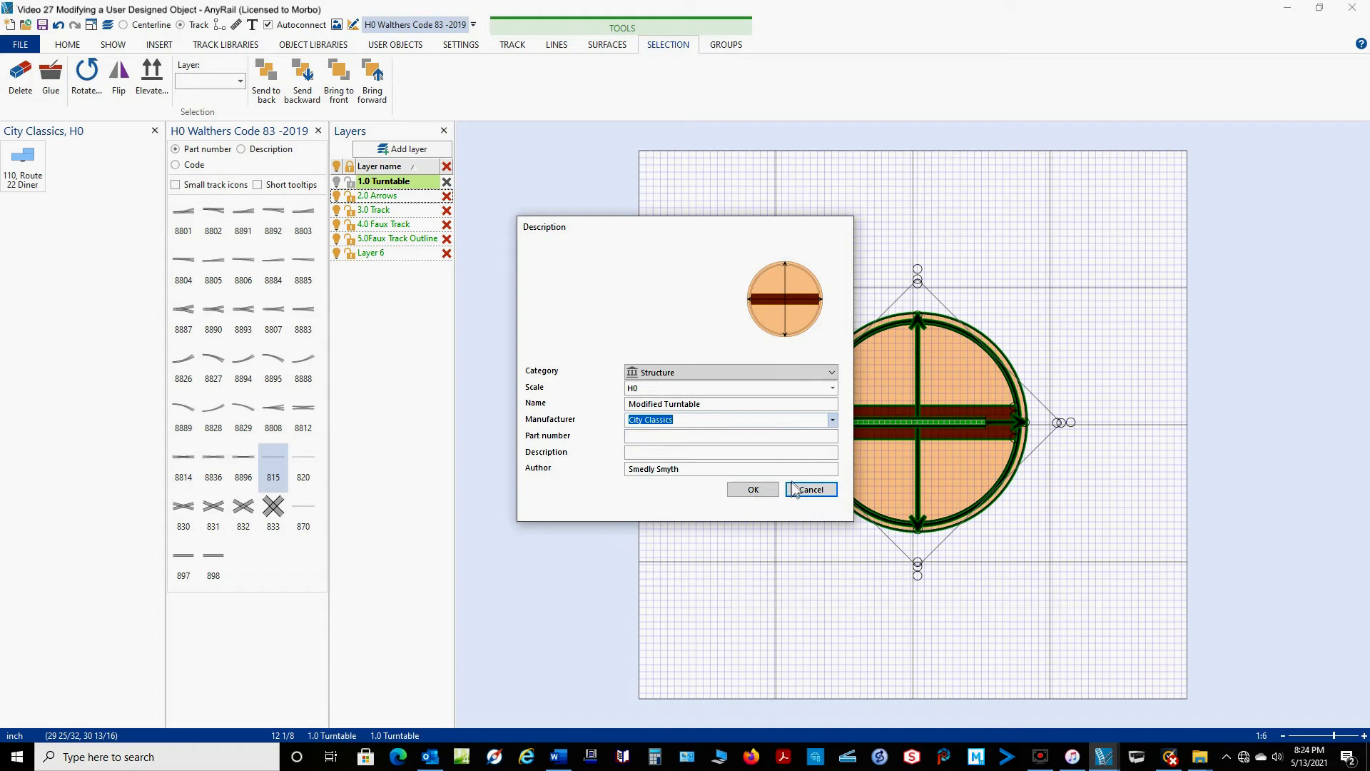
{"action": "left_click", "coordinate": [688, 434]}
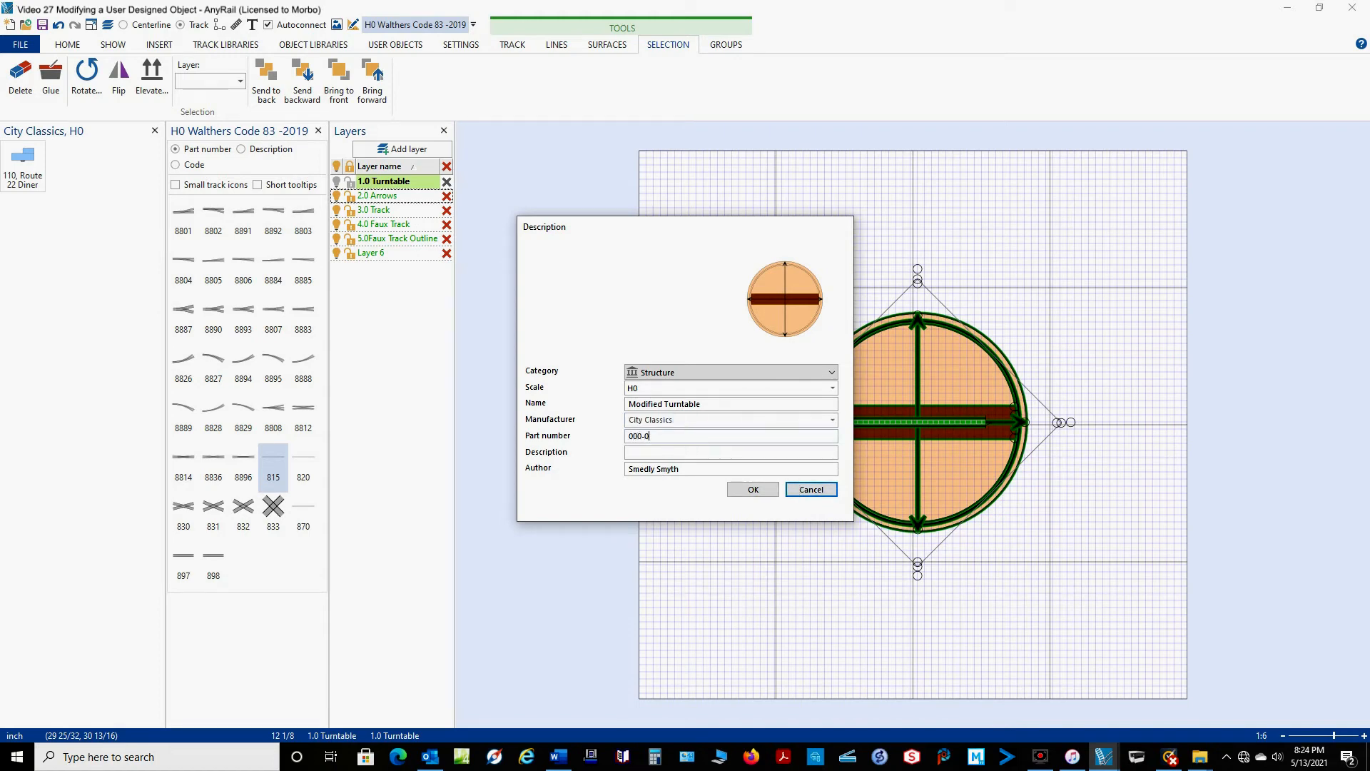
{"action": "type", "text": "000-0000"}
{"action": "left_click", "coordinate": [652, 454]}
{"action": "left_click", "coordinate": [753, 489]}
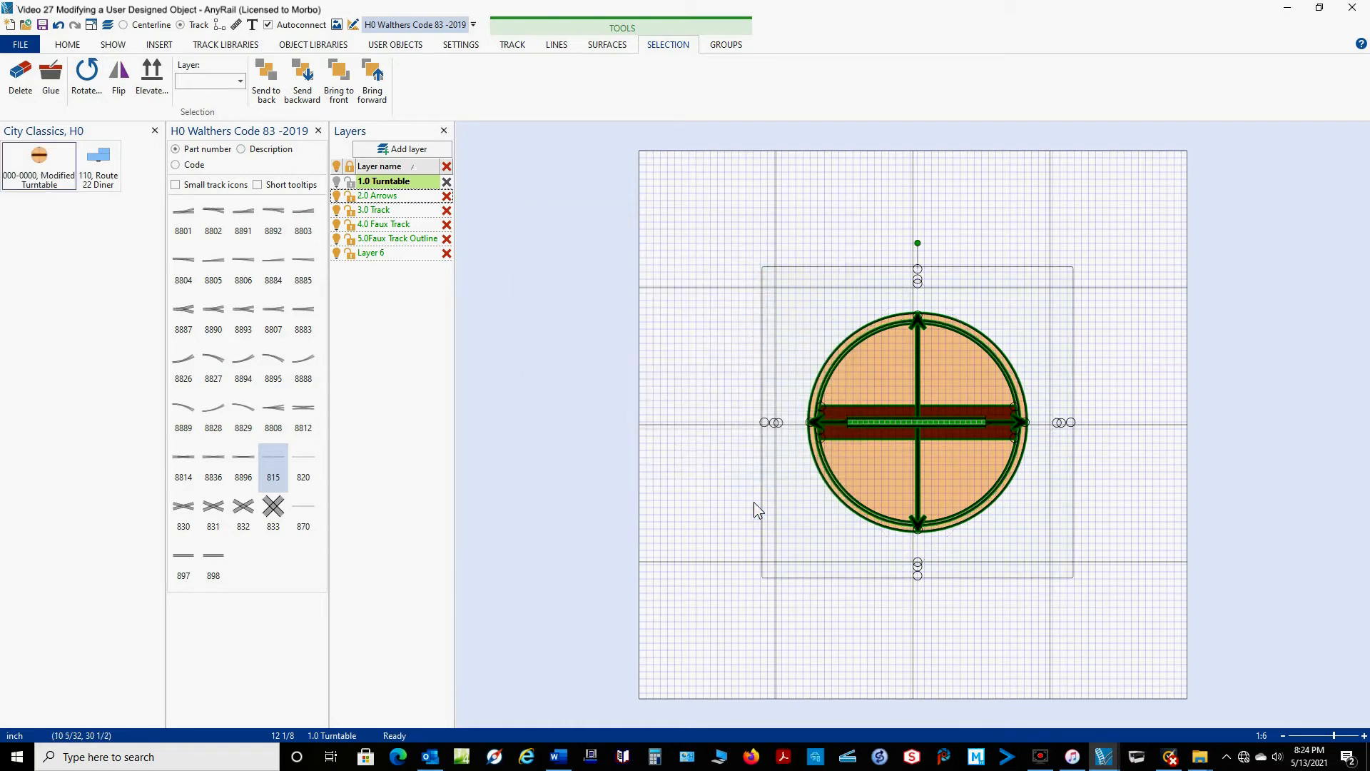
Step: Place a copy of the Modified Turntable object from the City Classics library and move it up and left of the original turntable
{"action": "left_click", "coordinate": [41, 162]}
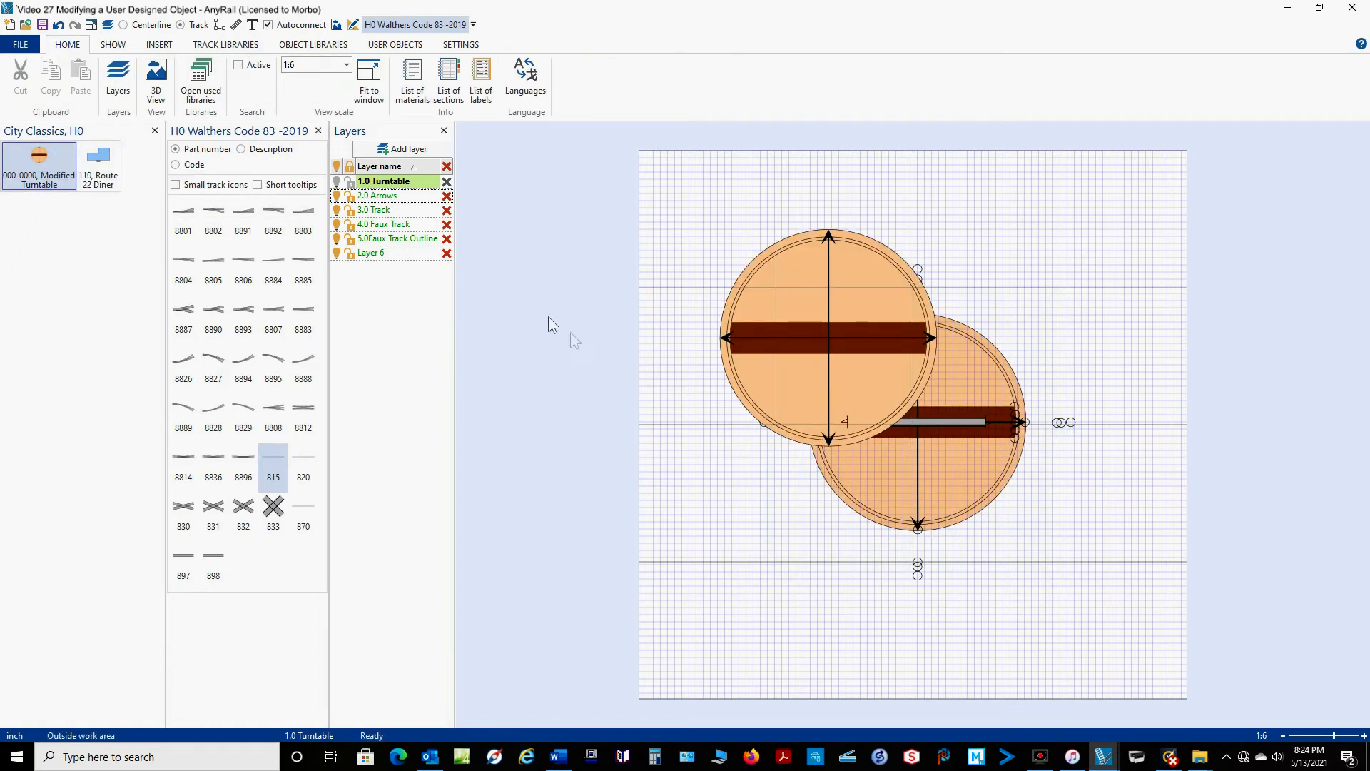
{"action": "left_click_drag", "start_coordinate": [735, 389], "coordinate": [684, 320]}
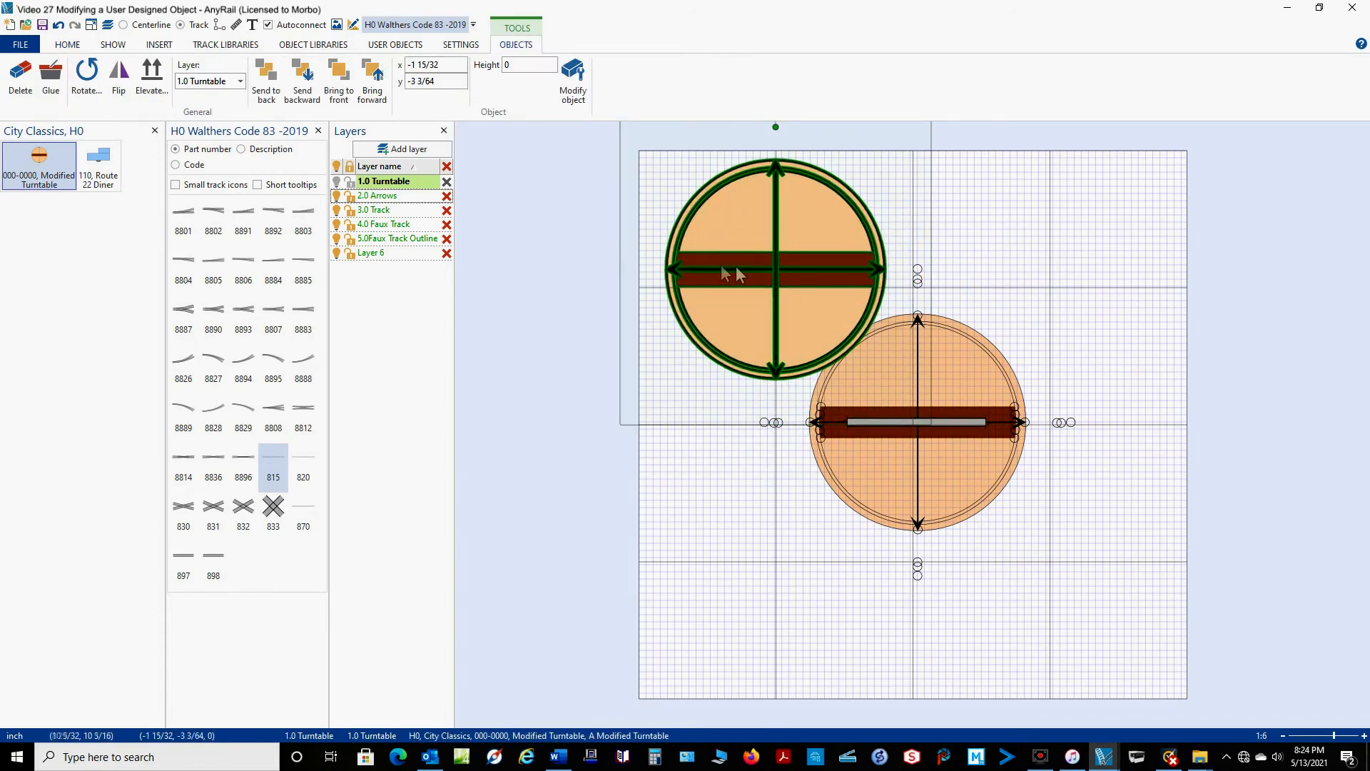
{"action": "left_click", "coordinate": [927, 207]}
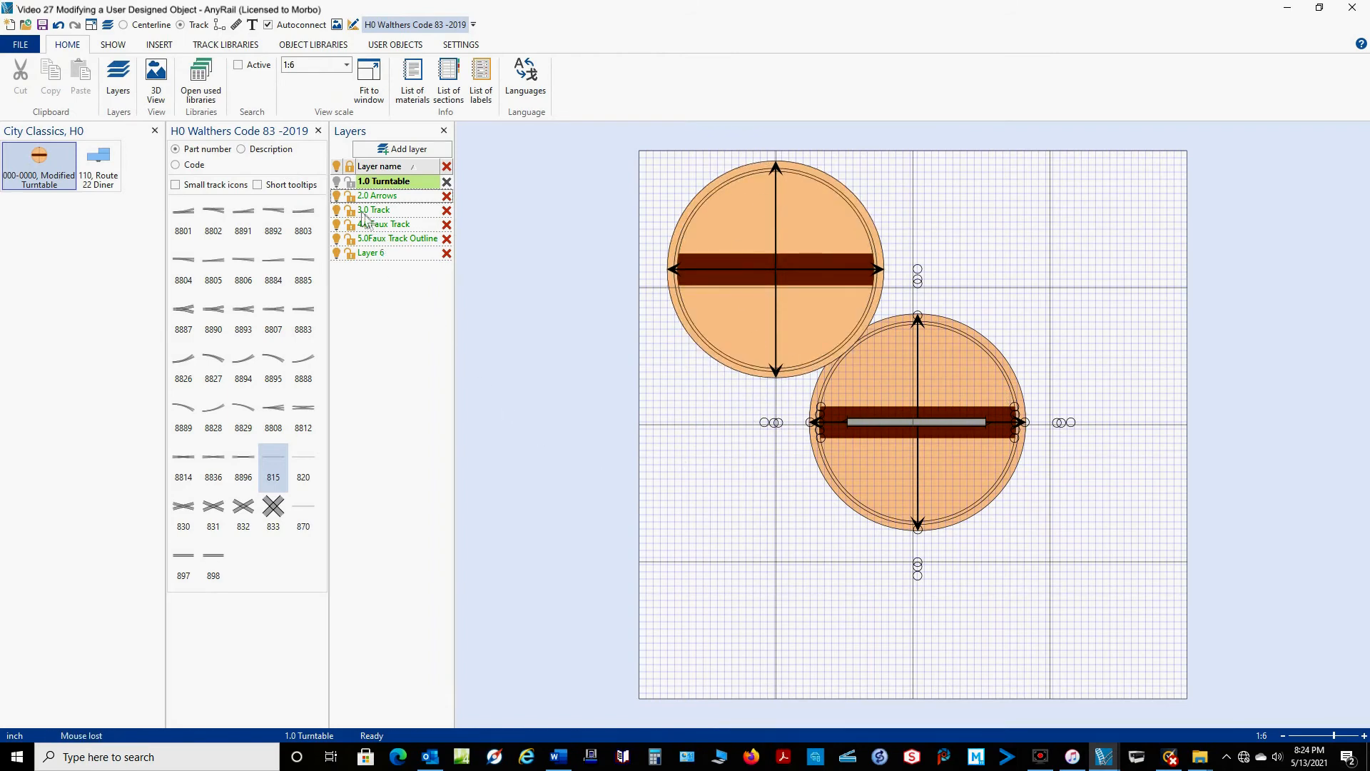
Step: Hide the 2.0 Arrows layer and make 3.0 Track the active layer, checking its contents by briefly hiding 1.0 Turntable
{"action": "left_click", "coordinate": [337, 197]}
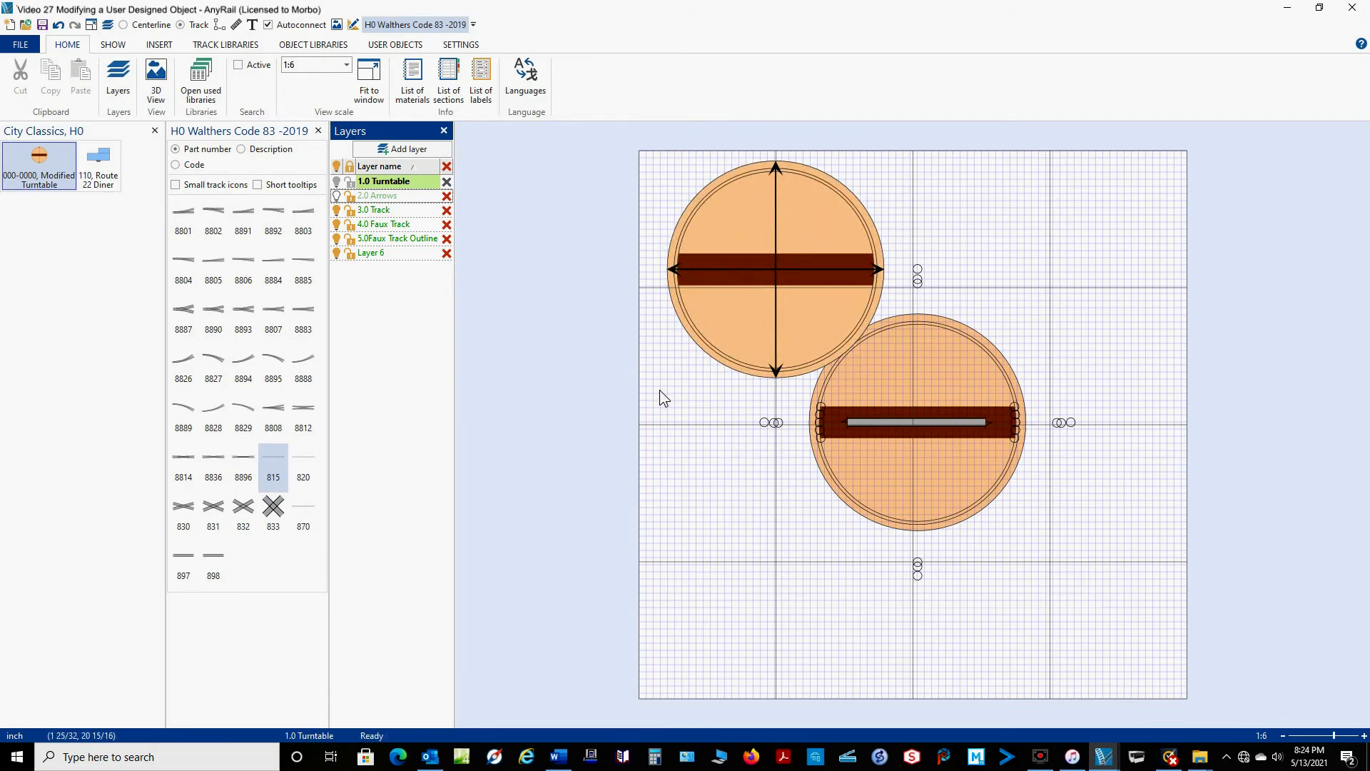
{"action": "left_click", "coordinate": [393, 210]}
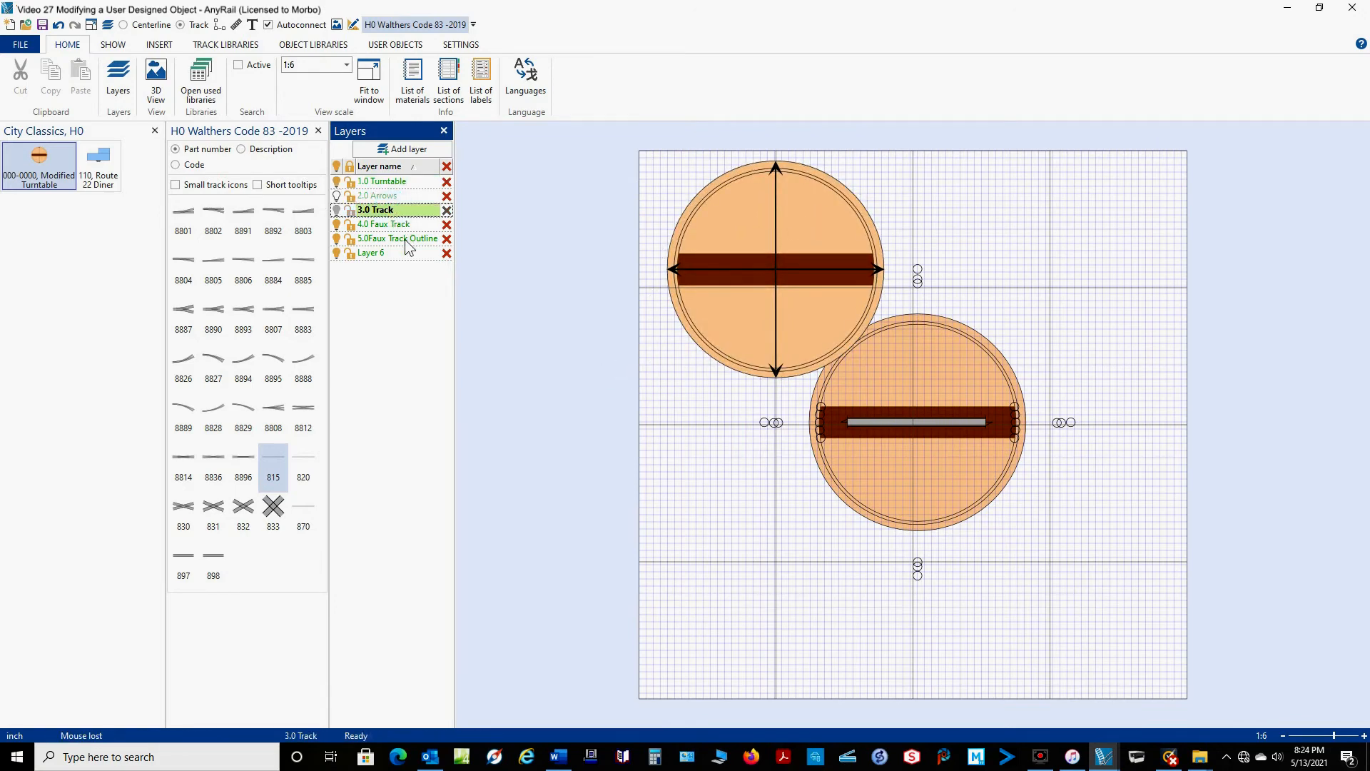
{"action": "left_click", "coordinate": [337, 182]}
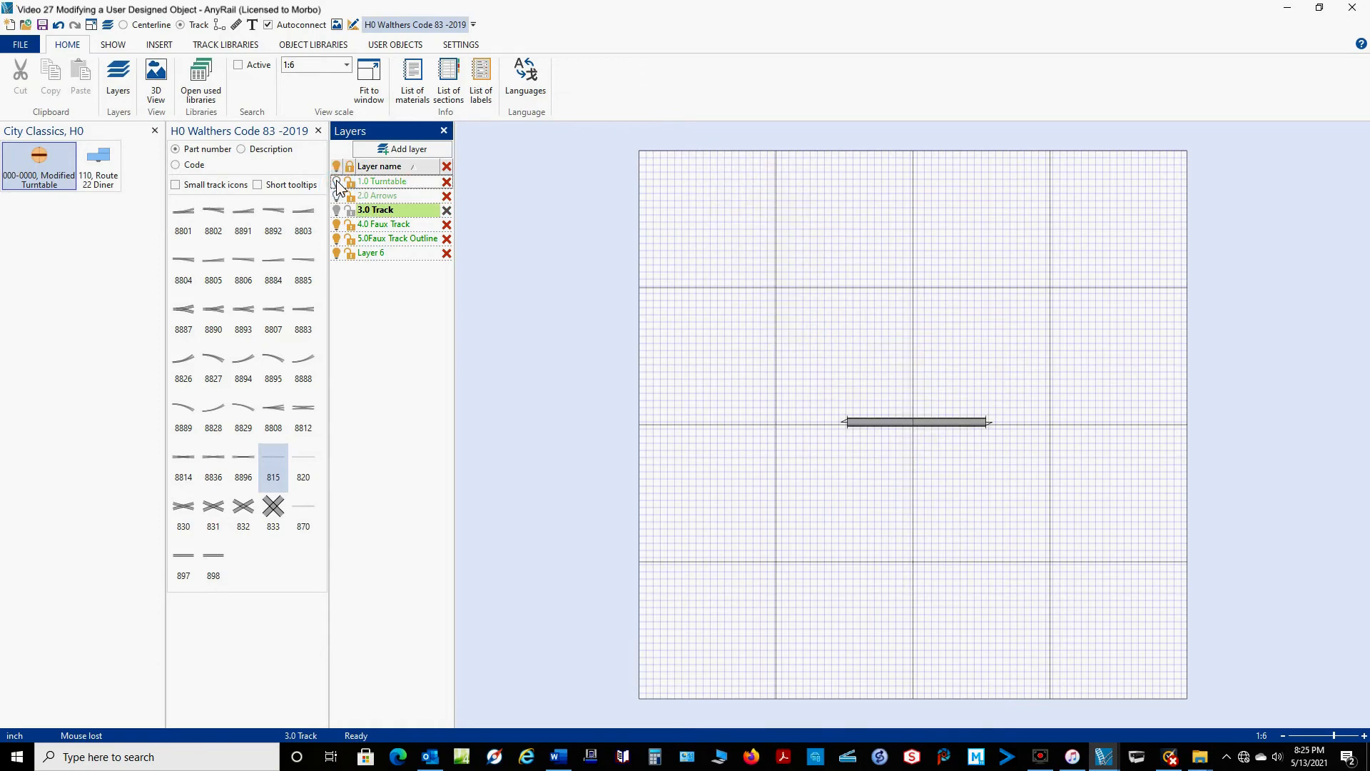
{"action": "left_click", "coordinate": [337, 182]}
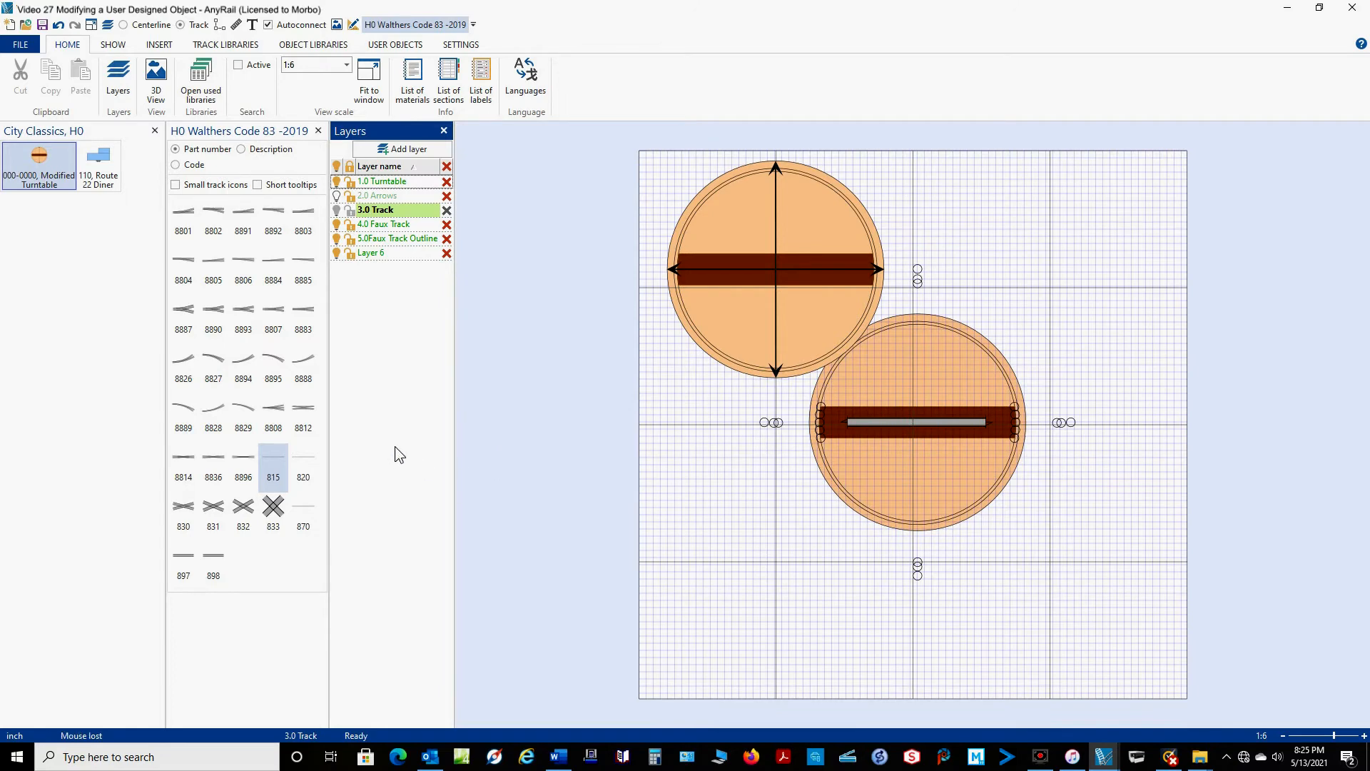
Step: Remove the placed Modified Turntable copy and move the flex track off the bridge to the empty area above the turntable
{"action": "left_click", "coordinate": [684, 210]}
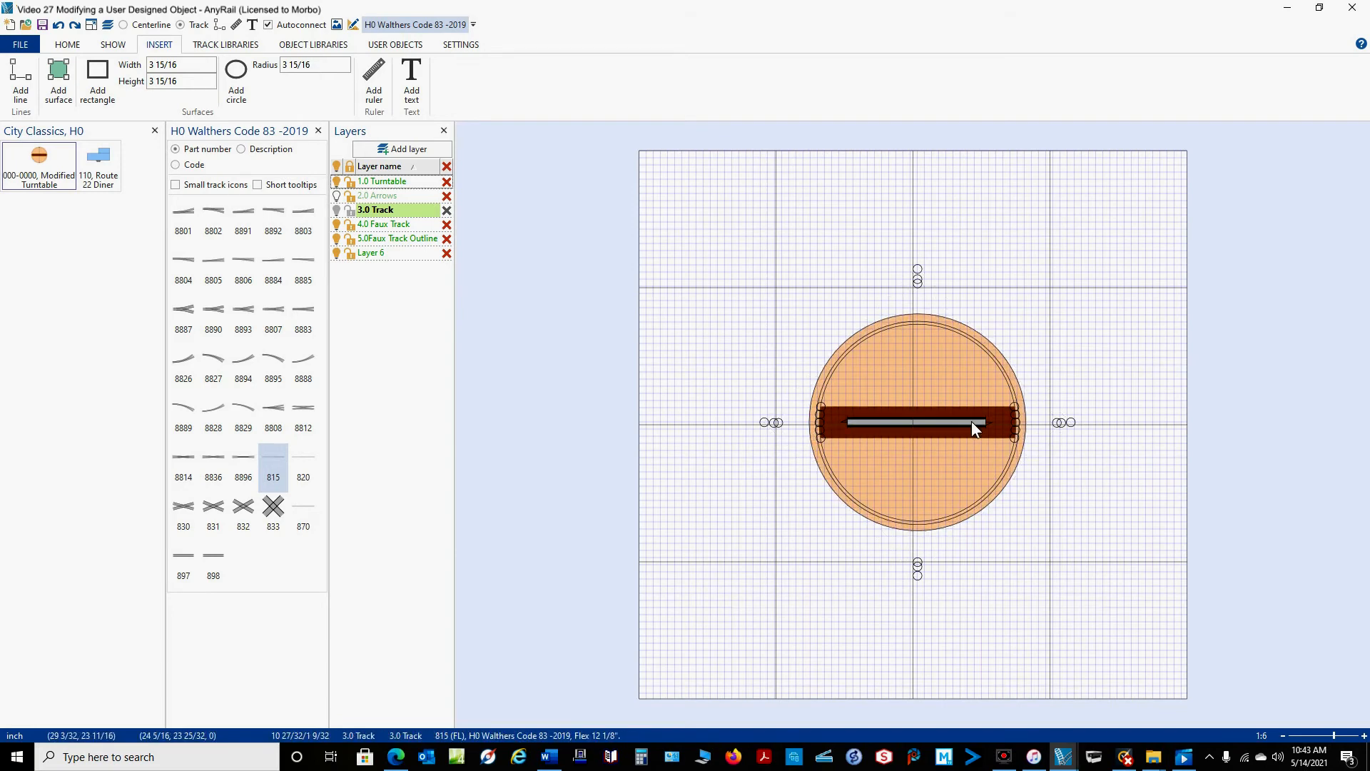
{"action": "left_click", "coordinate": [892, 424]}
{"action": "left_click_drag", "start_coordinate": [893, 424], "coordinate": [905, 202]}
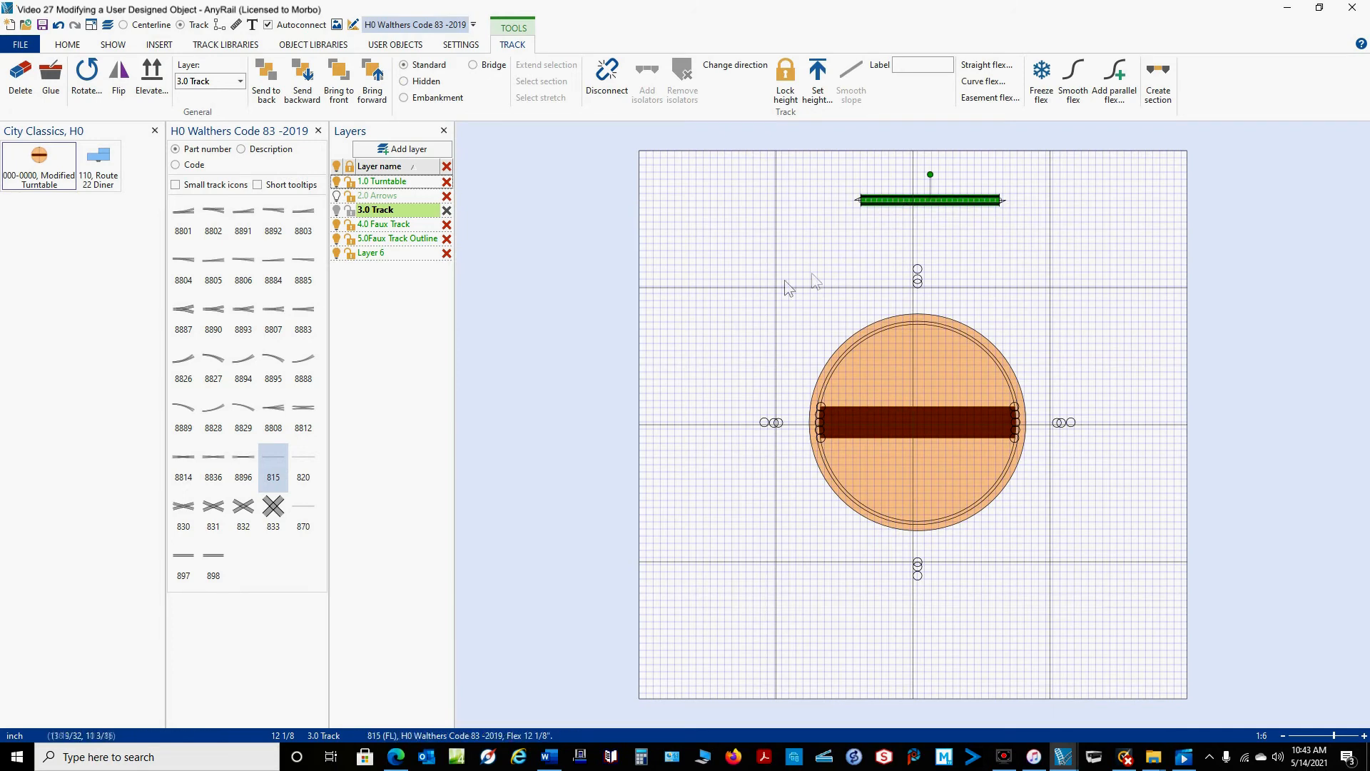
Step: Show the 2.0 Arrows layer again for work on the turntable bridge
{"action": "left_click", "coordinate": [337, 195]}
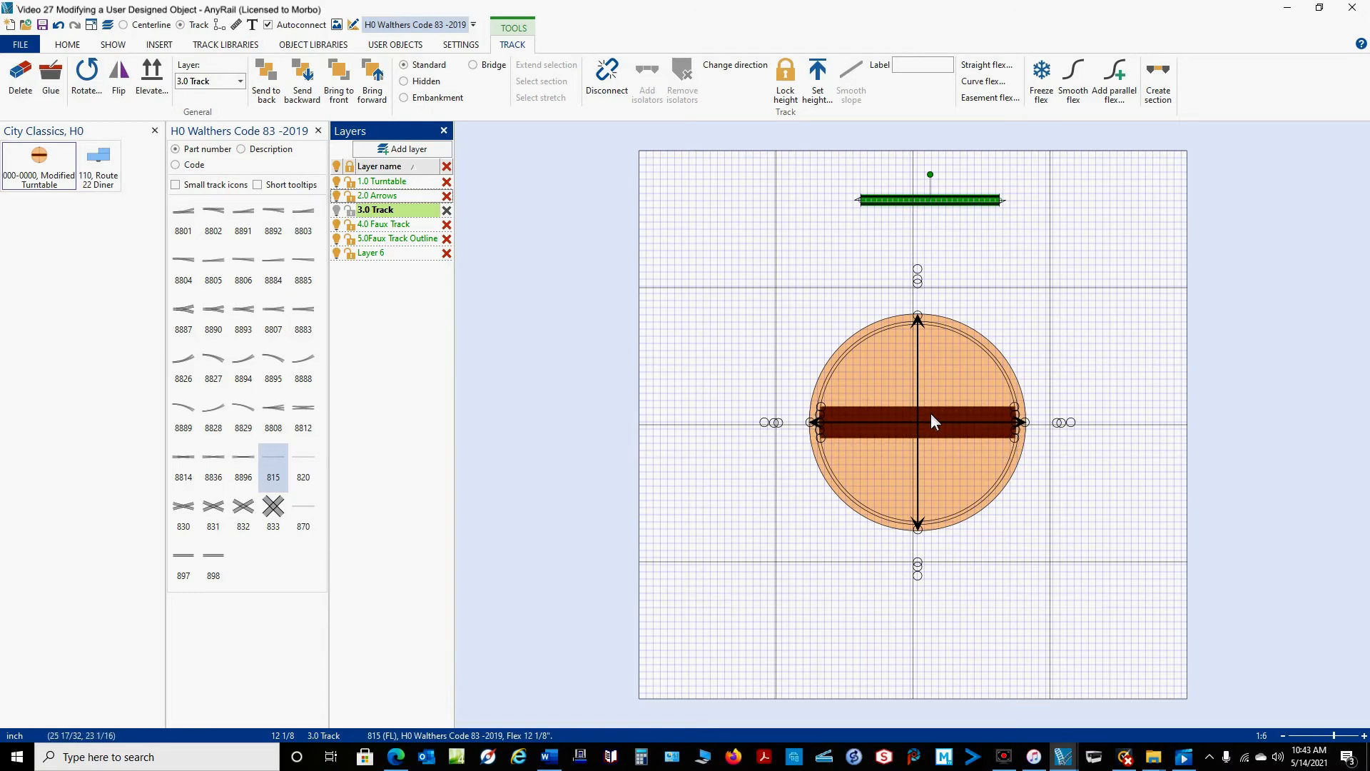
{"action": "scroll", "coordinate": [931, 421], "scroll_direction": "up", "scroll_amount": 3}
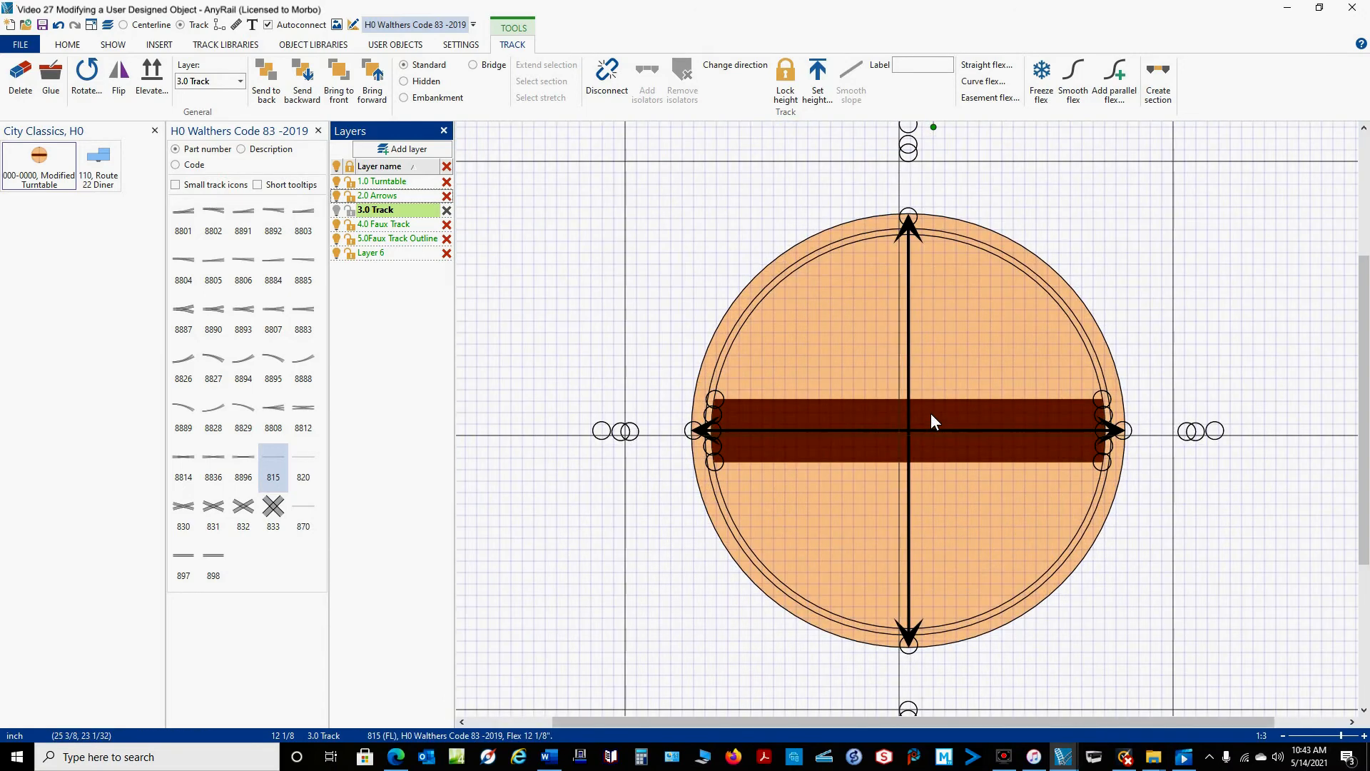
{"action": "scroll", "coordinate": [932, 414], "scroll_direction": "up", "scroll_amount": 1}
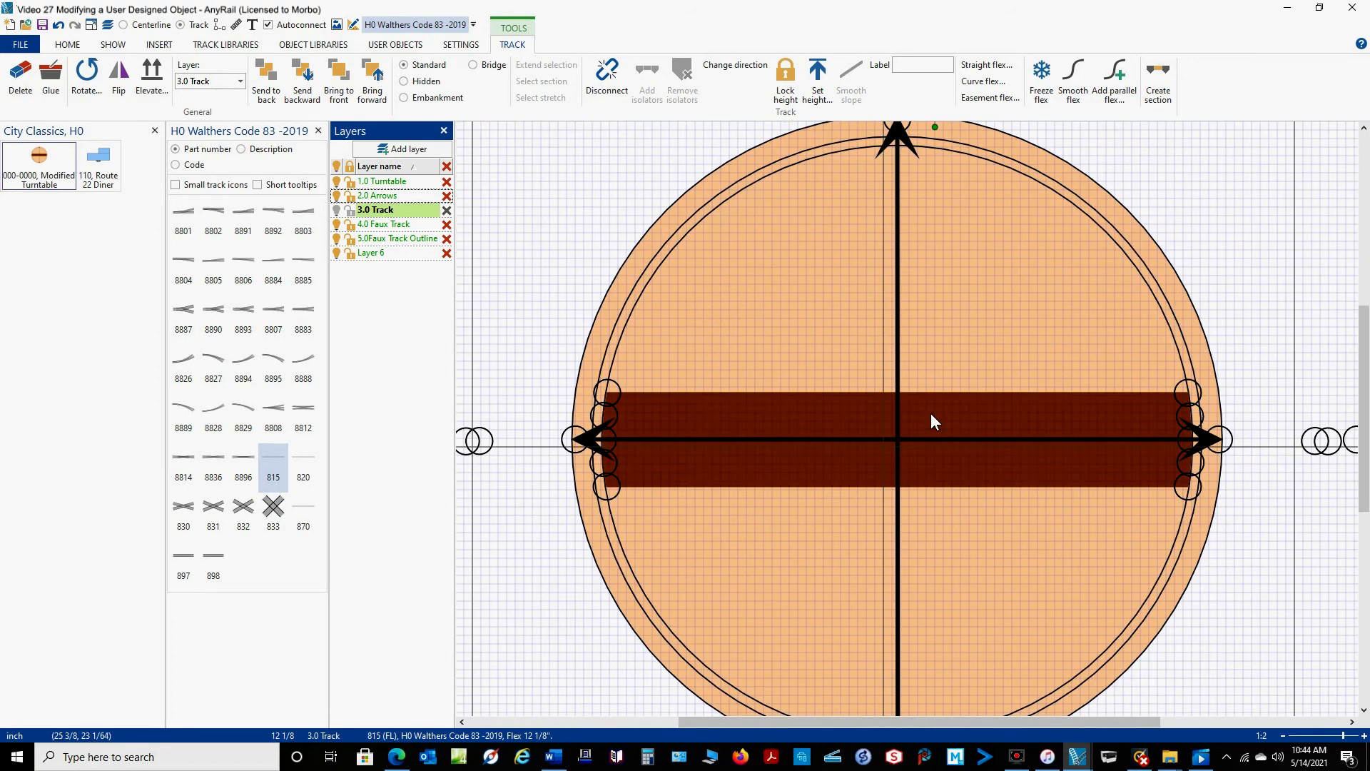
Step: Draw a horizontal line about 22 inches long across the turntable bridge, extending past both tips of the horizontal arrow
{"action": "right_click", "coordinate": [521, 441]}
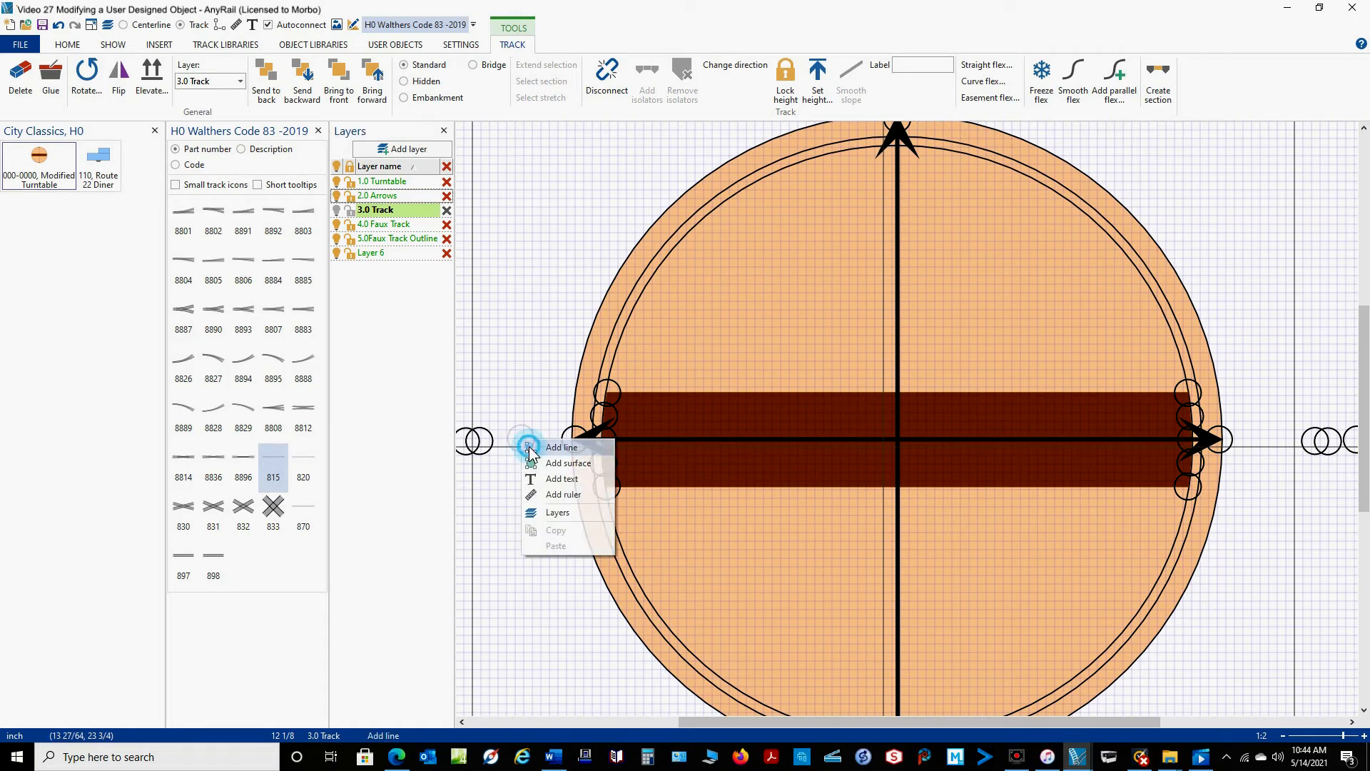
{"action": "left_click", "coordinate": [541, 445]}
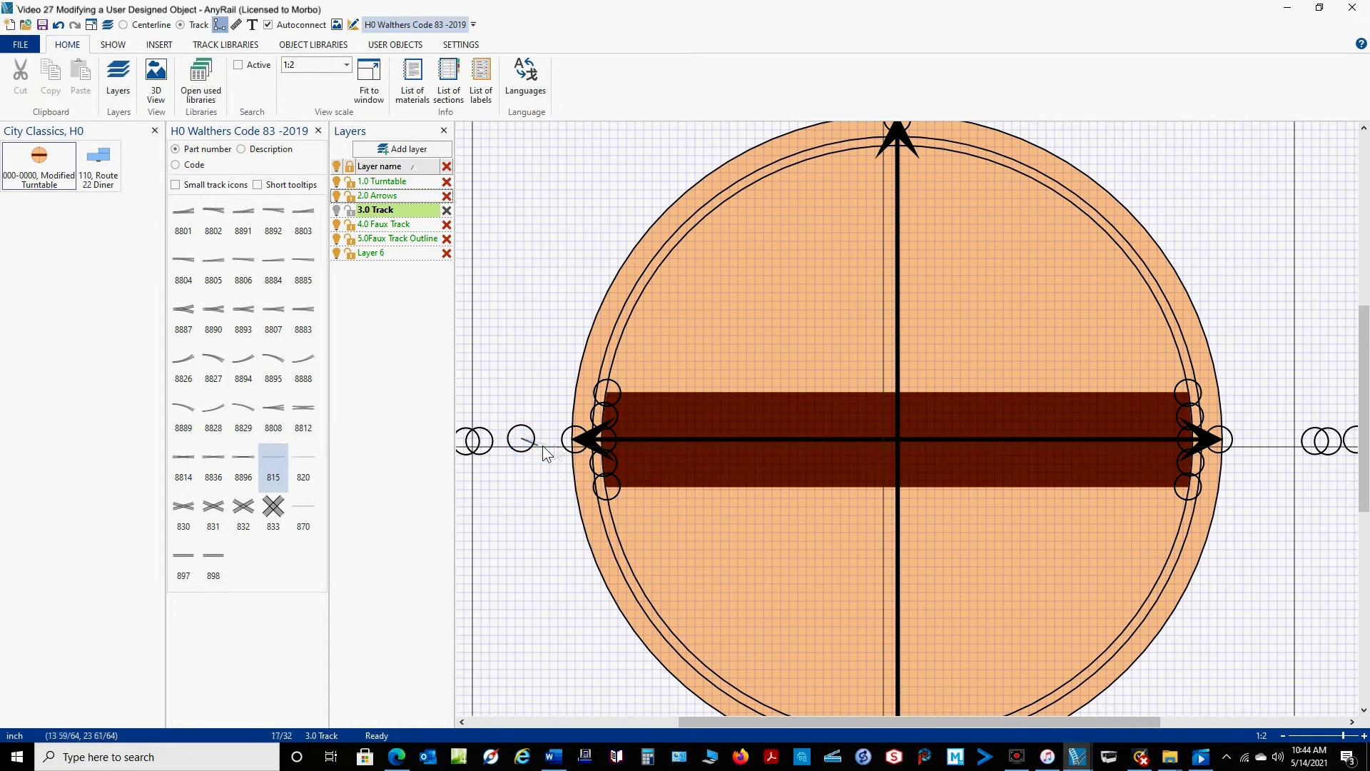
{"action": "left_click", "coordinate": [1274, 439]}
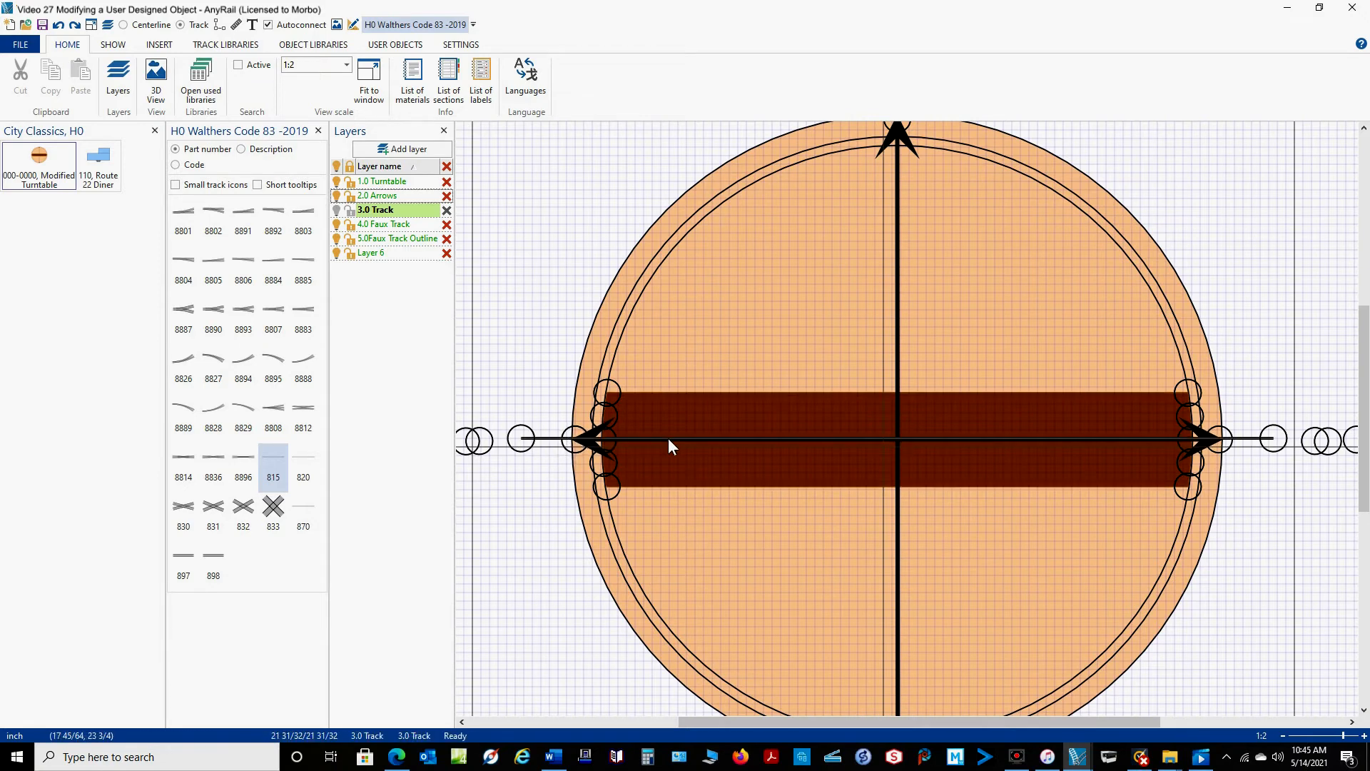
Step: Set the y coordinate of the new line's left endpoint to 23 25/32, matching the horizontal arrow's left tip
{"action": "left_click", "coordinate": [564, 445]}
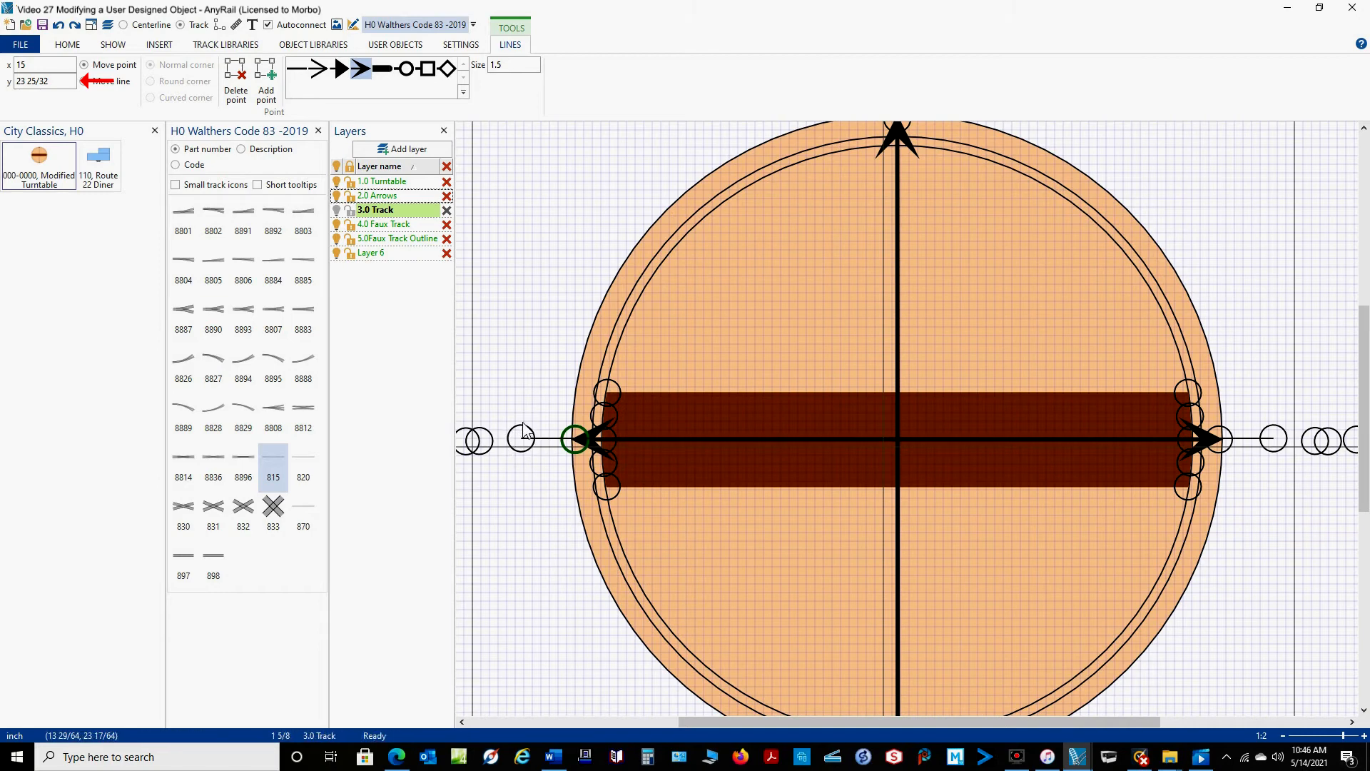
{"action": "left_click", "coordinate": [57, 80]}
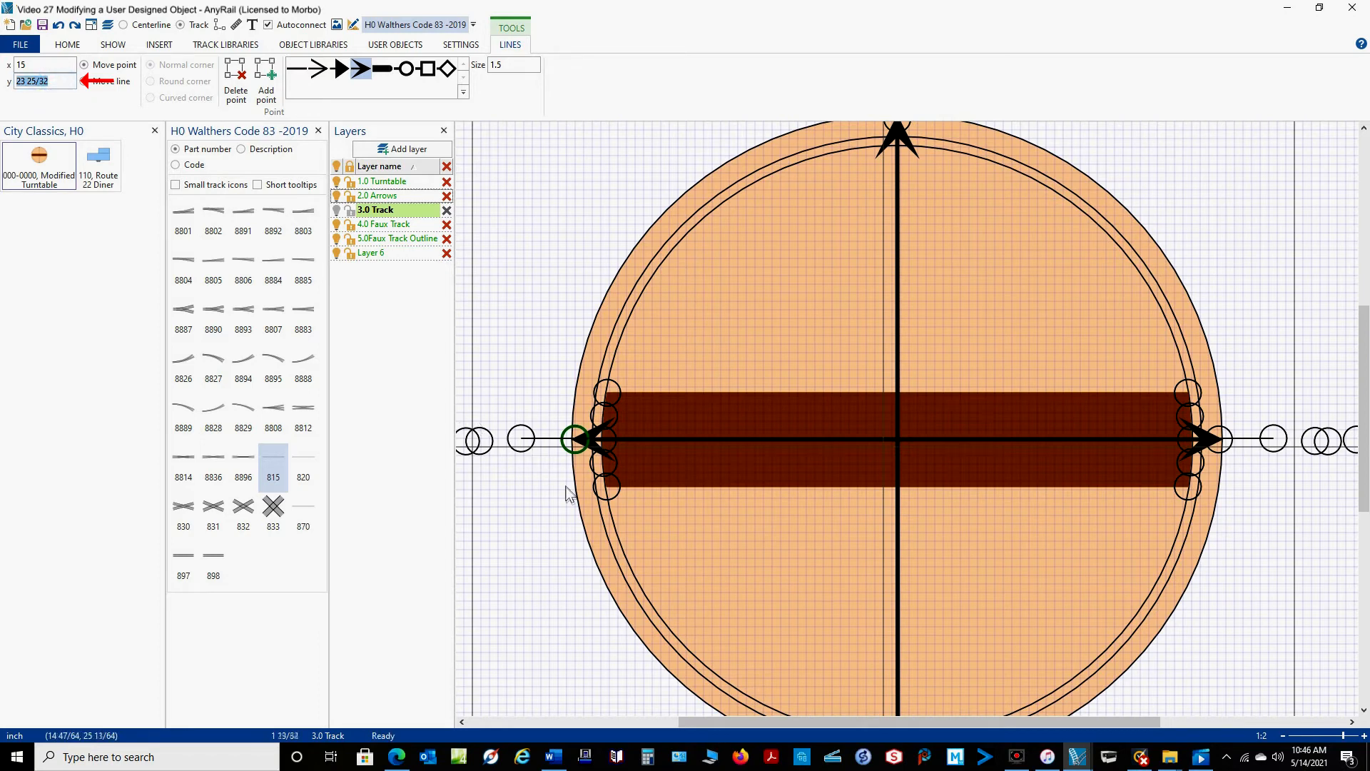
{"action": "left_click", "coordinate": [526, 454]}
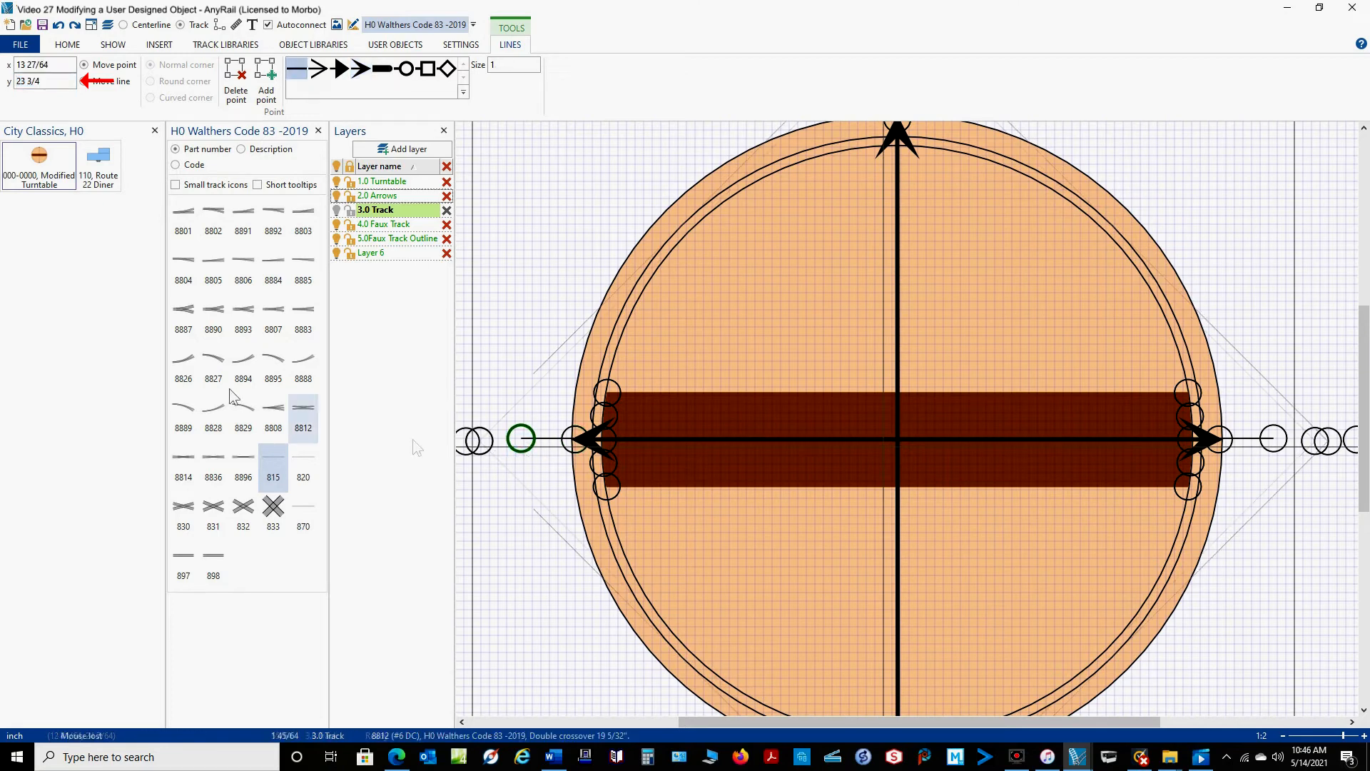
{"action": "left_click", "coordinate": [48, 82]}
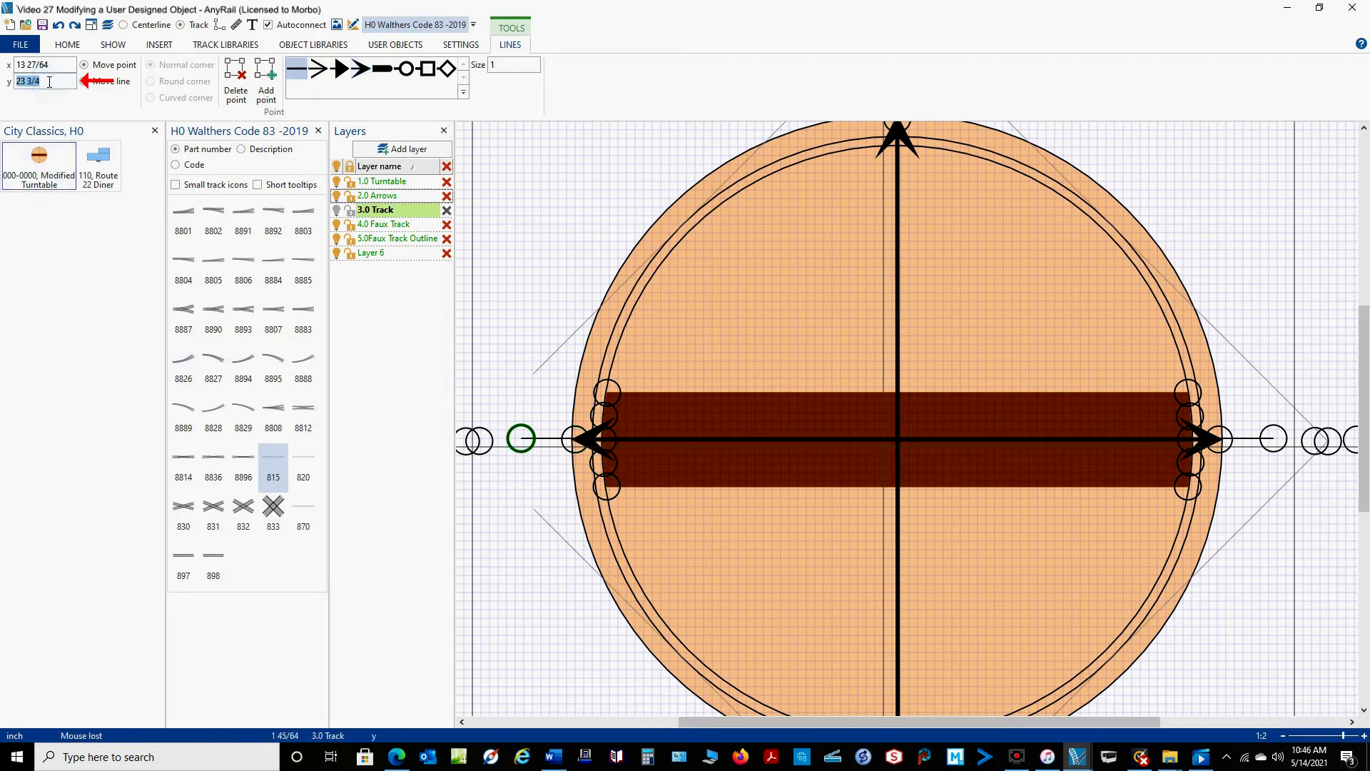
{"action": "type", "text": "23 25/32"}
{"action": "key", "text": "Return"}
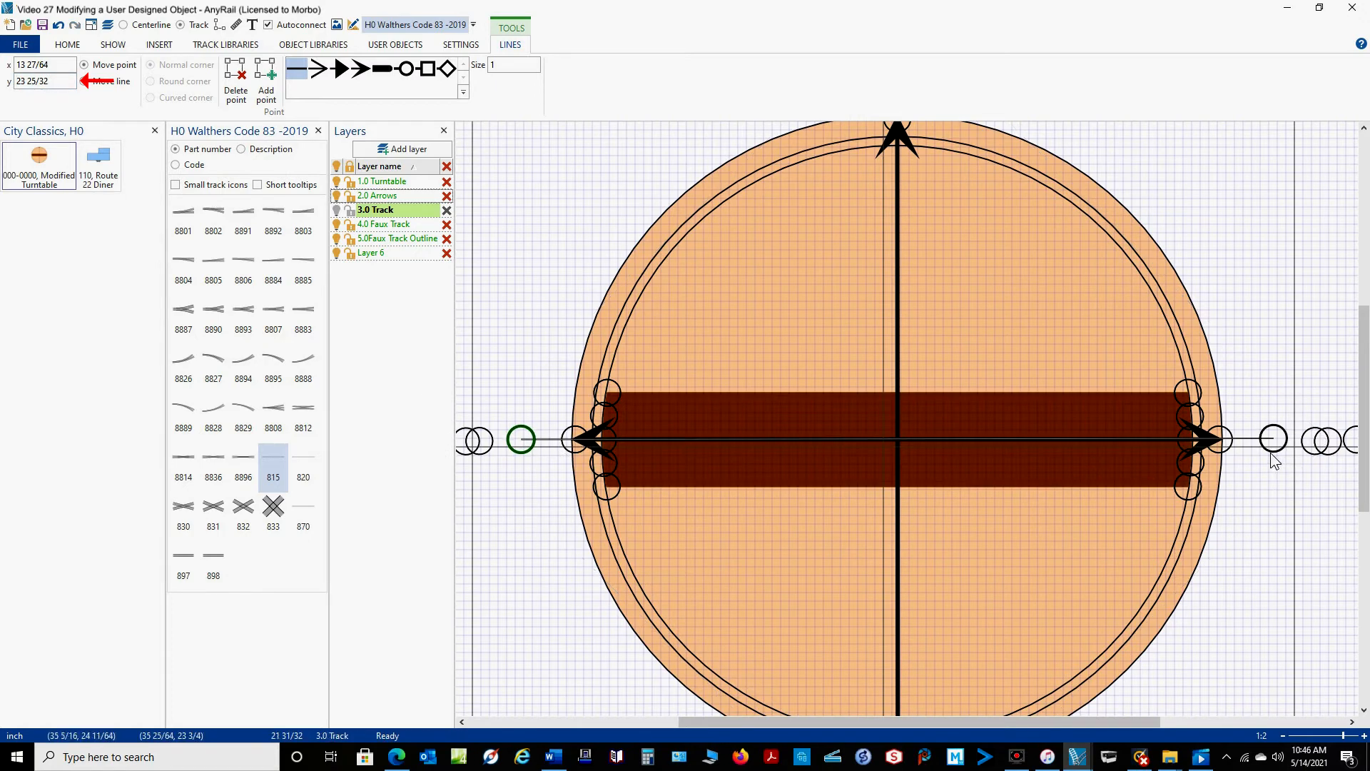
Step: Set the y coordinate of the line's right endpoint to 23 25/32, matching the arrow's right tip
{"action": "left_click", "coordinate": [1231, 452]}
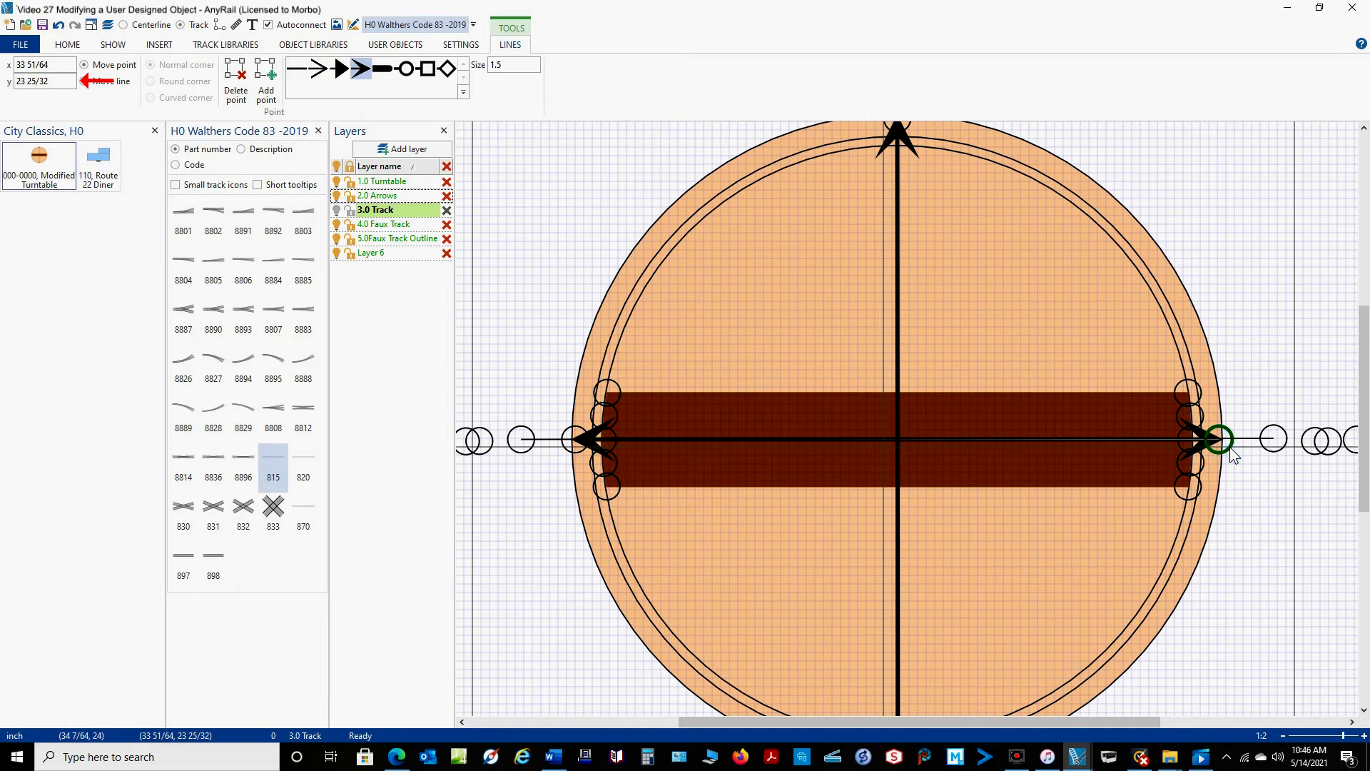
{"action": "left_click", "coordinate": [1281, 458]}
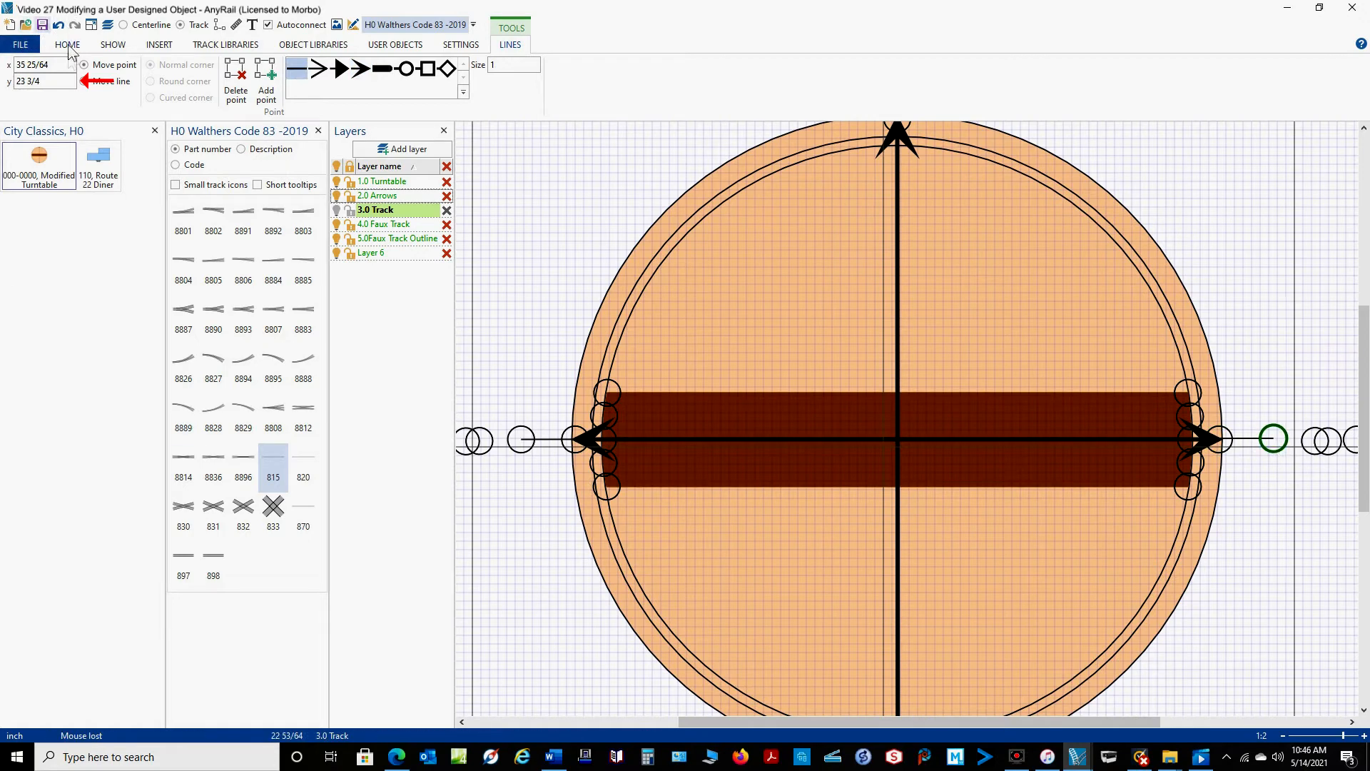
{"action": "left_click", "coordinate": [53, 81]}
{"action": "type", "text": "23 25/32"}
{"action": "key", "text": "Return"}
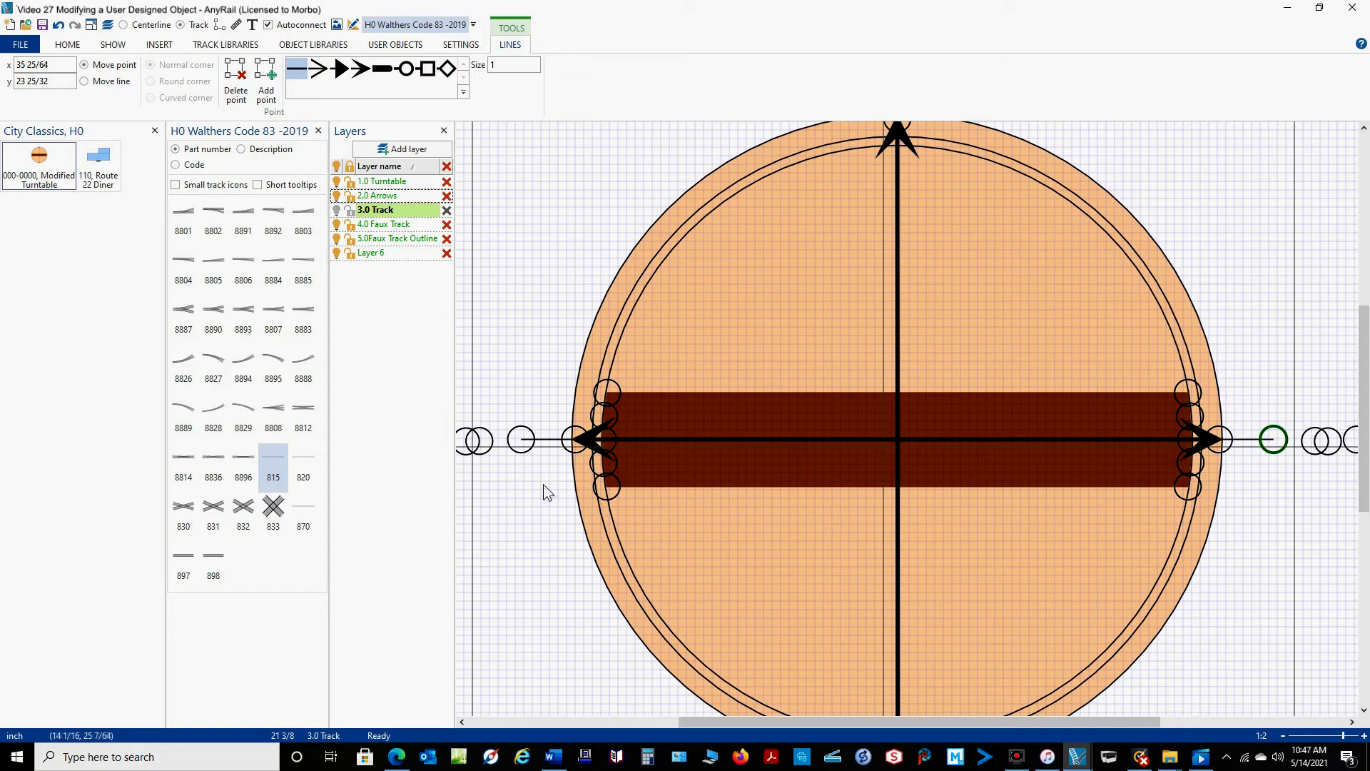
Step: Set the horizontal line's width to .7 inch and its colour to grey
{"action": "left_click", "coordinate": [545, 441]}
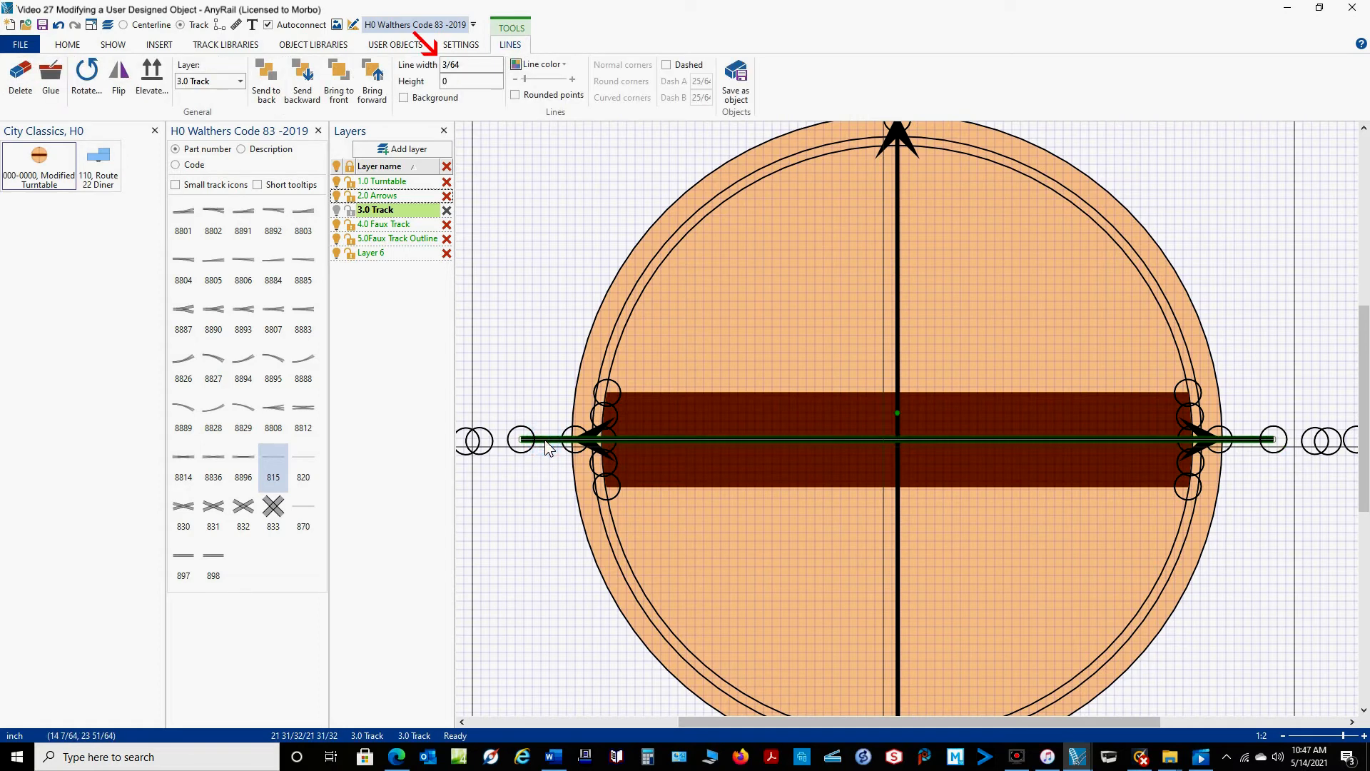
{"action": "left_click", "coordinate": [475, 66]}
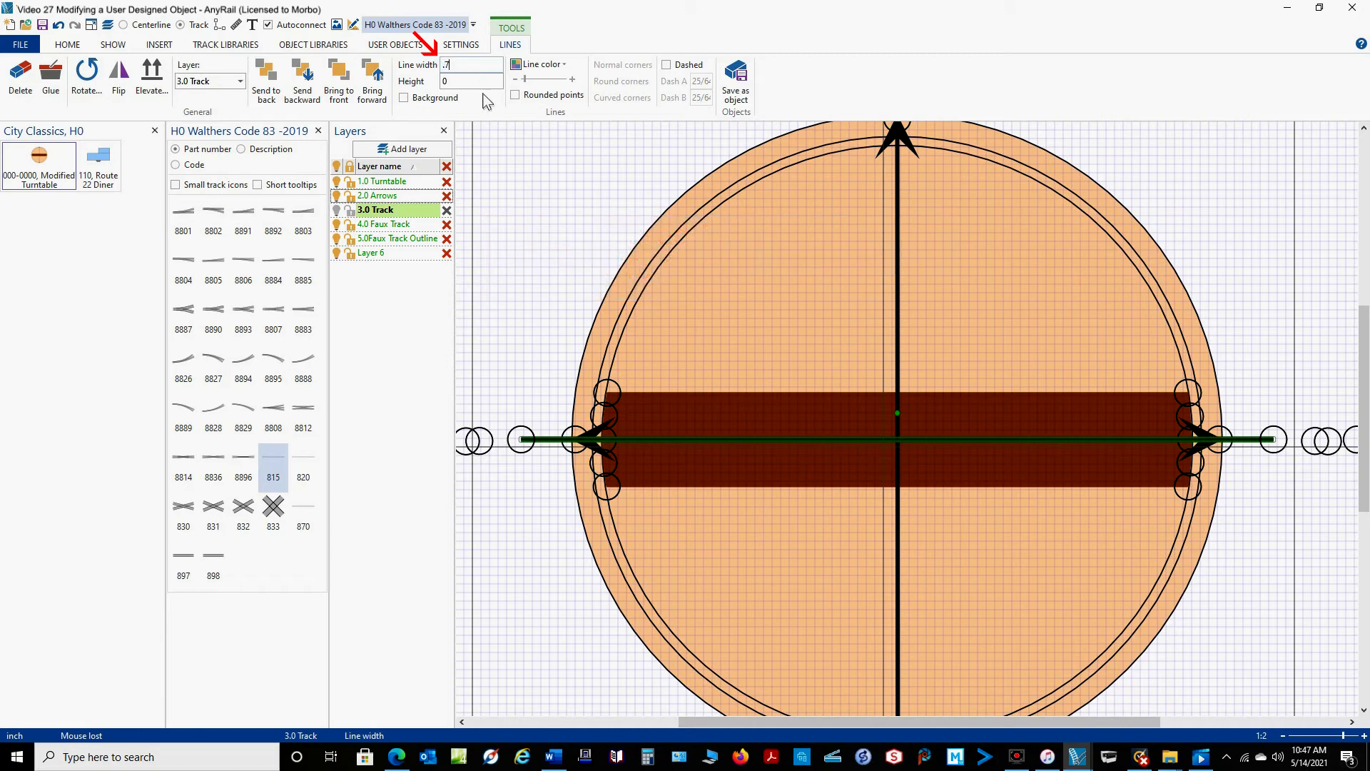
{"action": "left_click", "coordinate": [533, 67]}
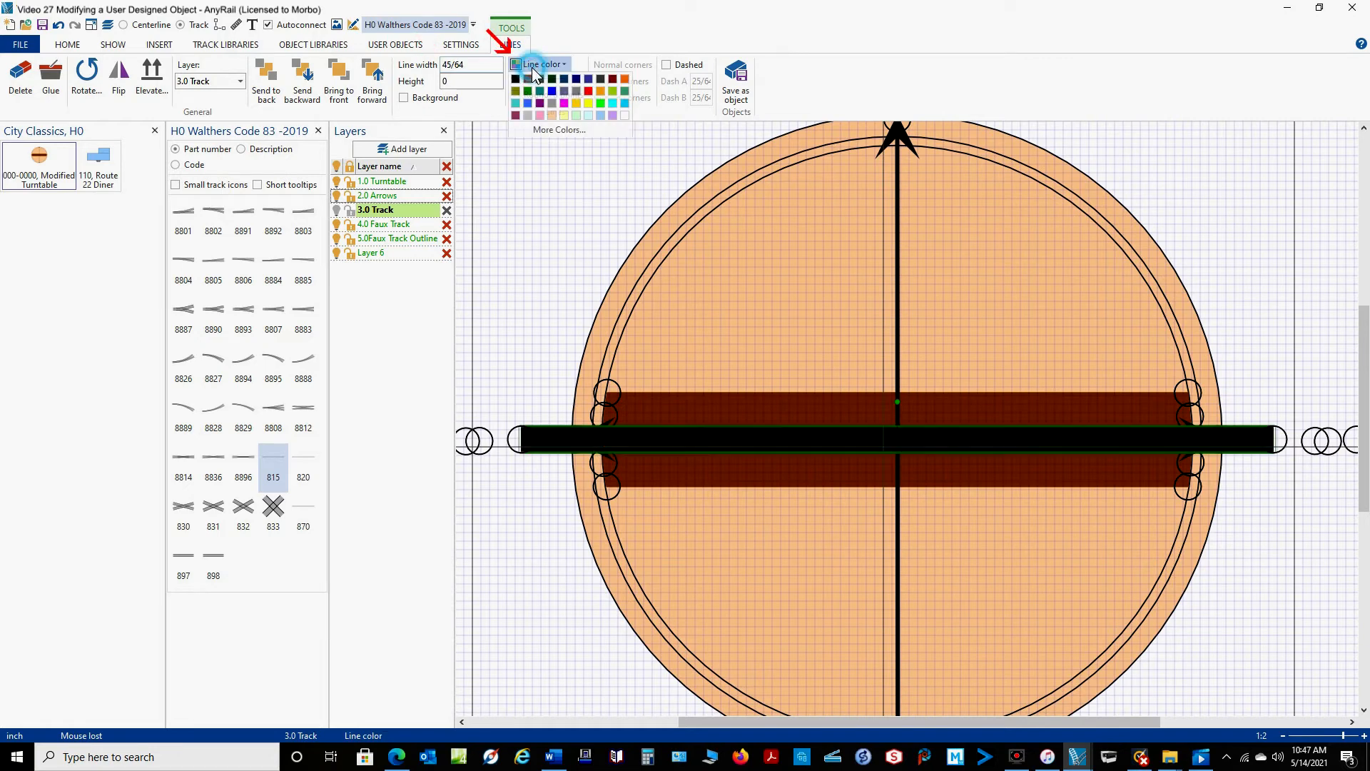
{"action": "left_click", "coordinate": [553, 105]}
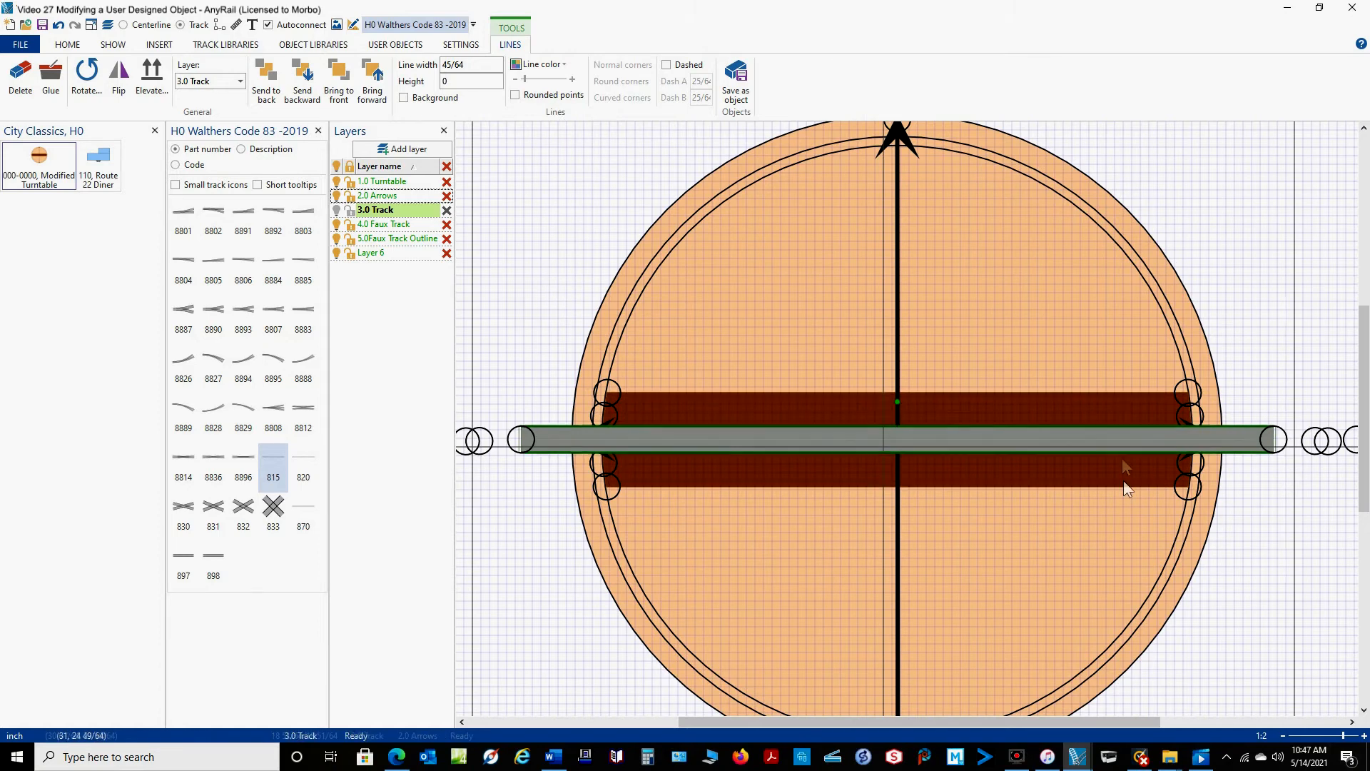
Step: Shorten the grey line to the bridge ends by moving its endpoints to about x 15 51/64 and x 33 1/64
{"action": "left_click", "coordinate": [515, 440]}
{"action": "left_click_drag", "start_coordinate": [516, 441], "coordinate": [593, 447]}
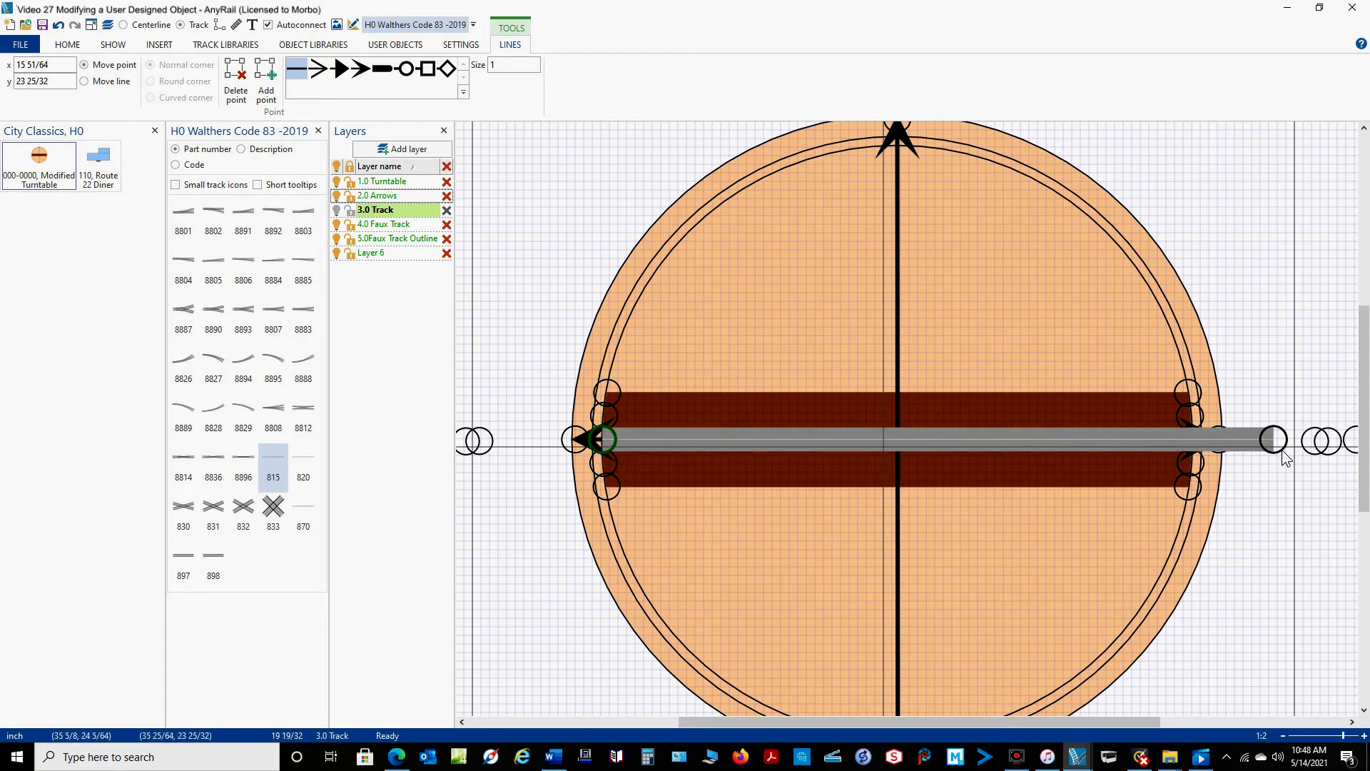
{"action": "left_click_drag", "start_coordinate": [1283, 452], "coordinate": [1203, 460]}
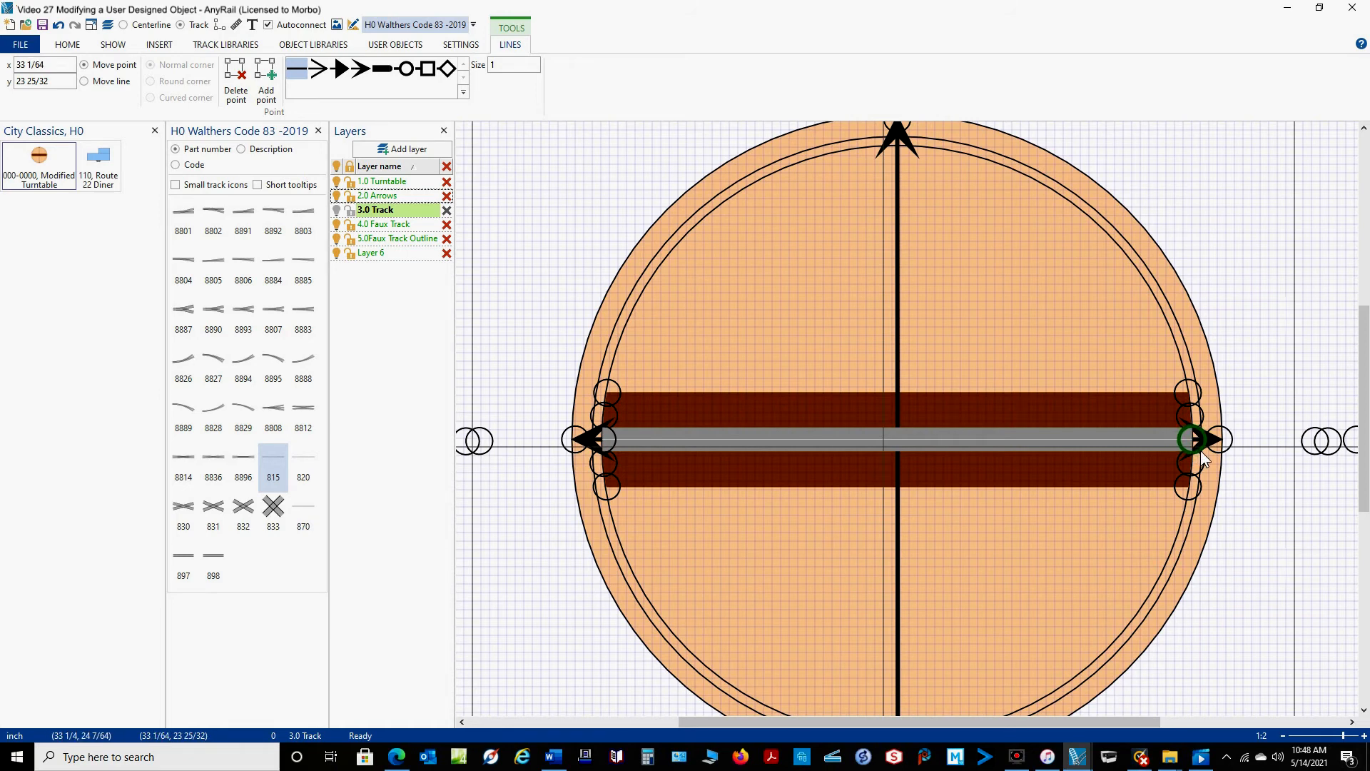
{"action": "left_click", "coordinate": [561, 405]}
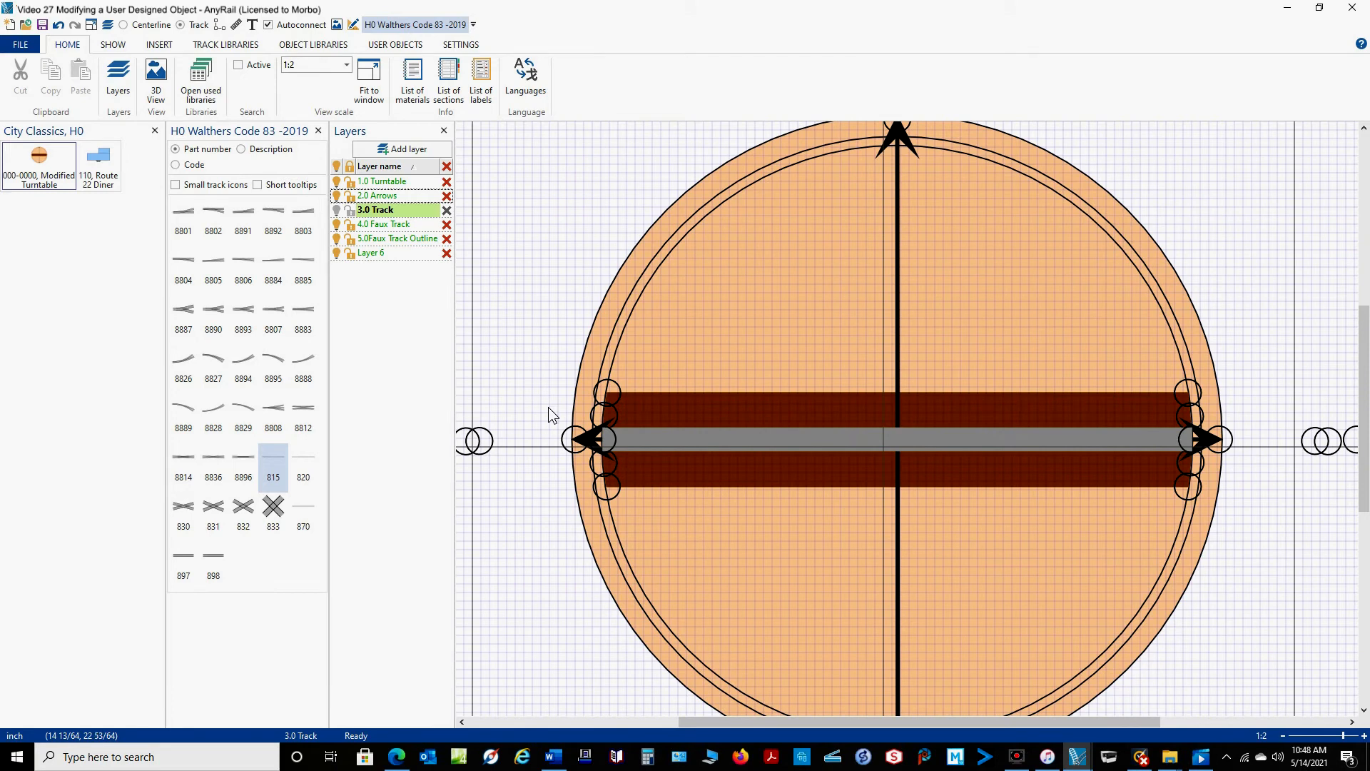
Step: Send the grey line backward two levels so that it lies behind the vertical and horizontal arrows
{"action": "left_click", "coordinate": [652, 428]}
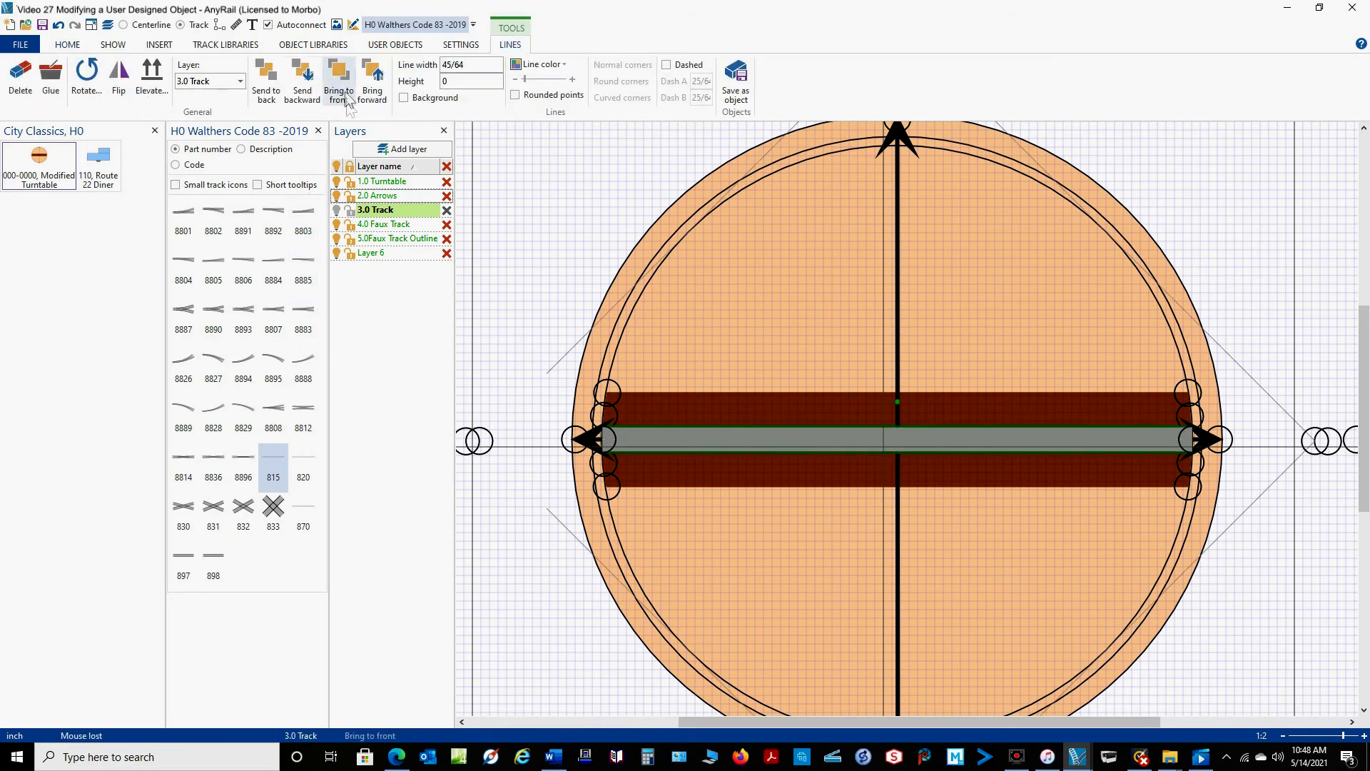
{"action": "left_click", "coordinate": [304, 85]}
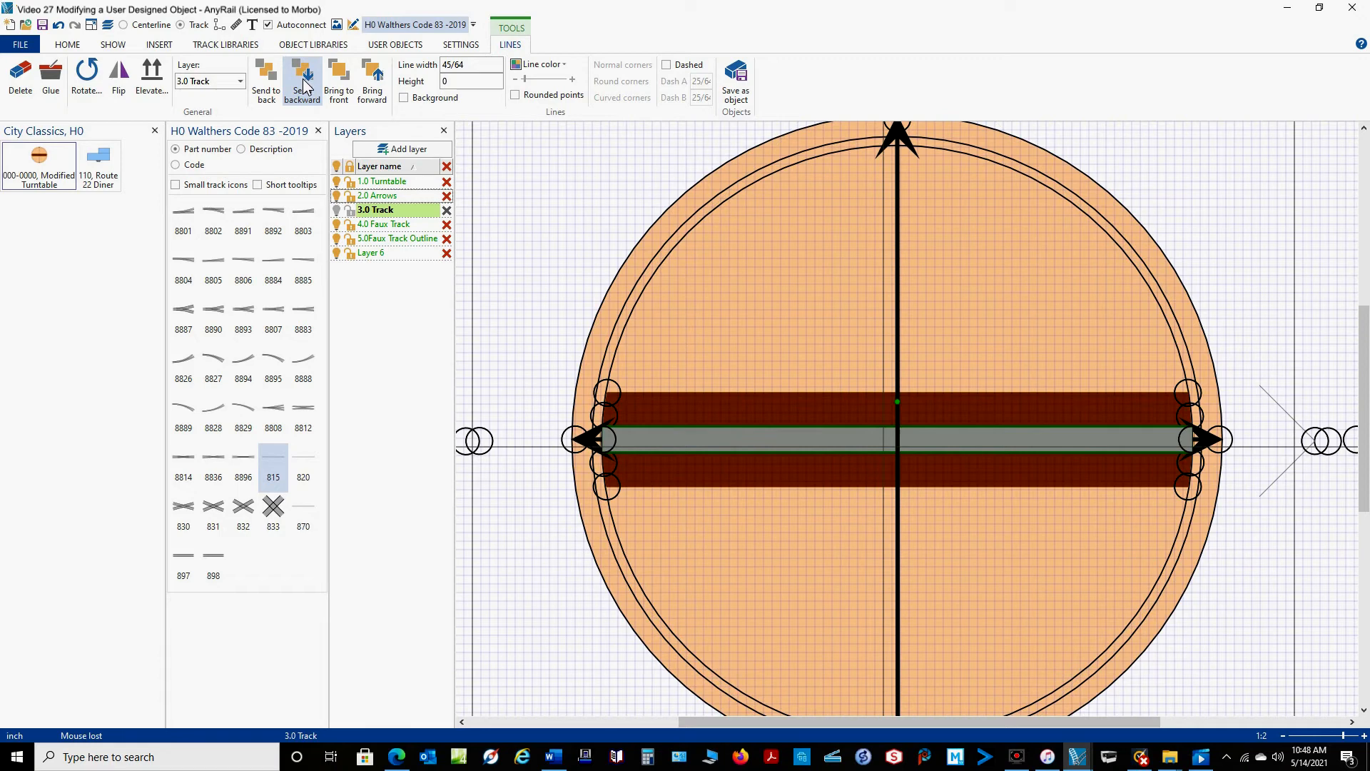
{"action": "left_click", "coordinate": [303, 85]}
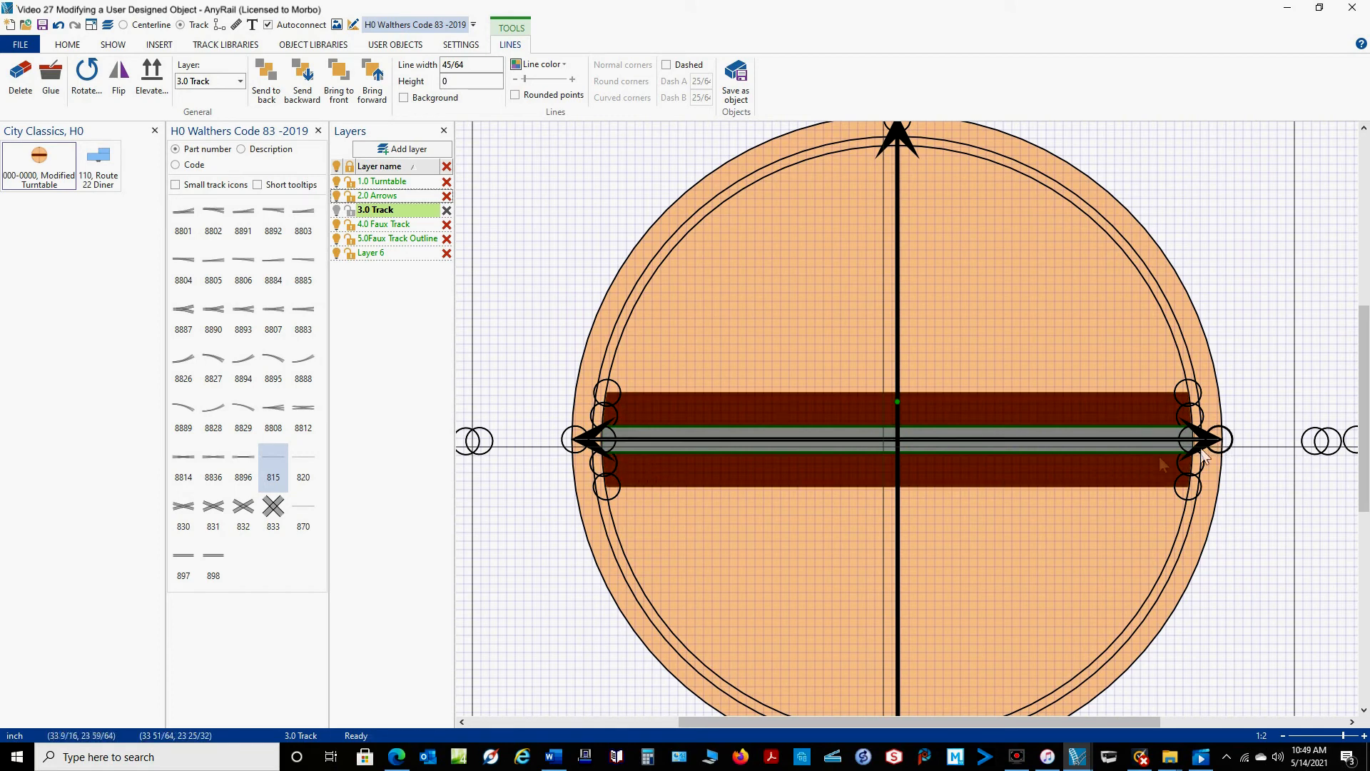
{"action": "left_click", "coordinate": [543, 308]}
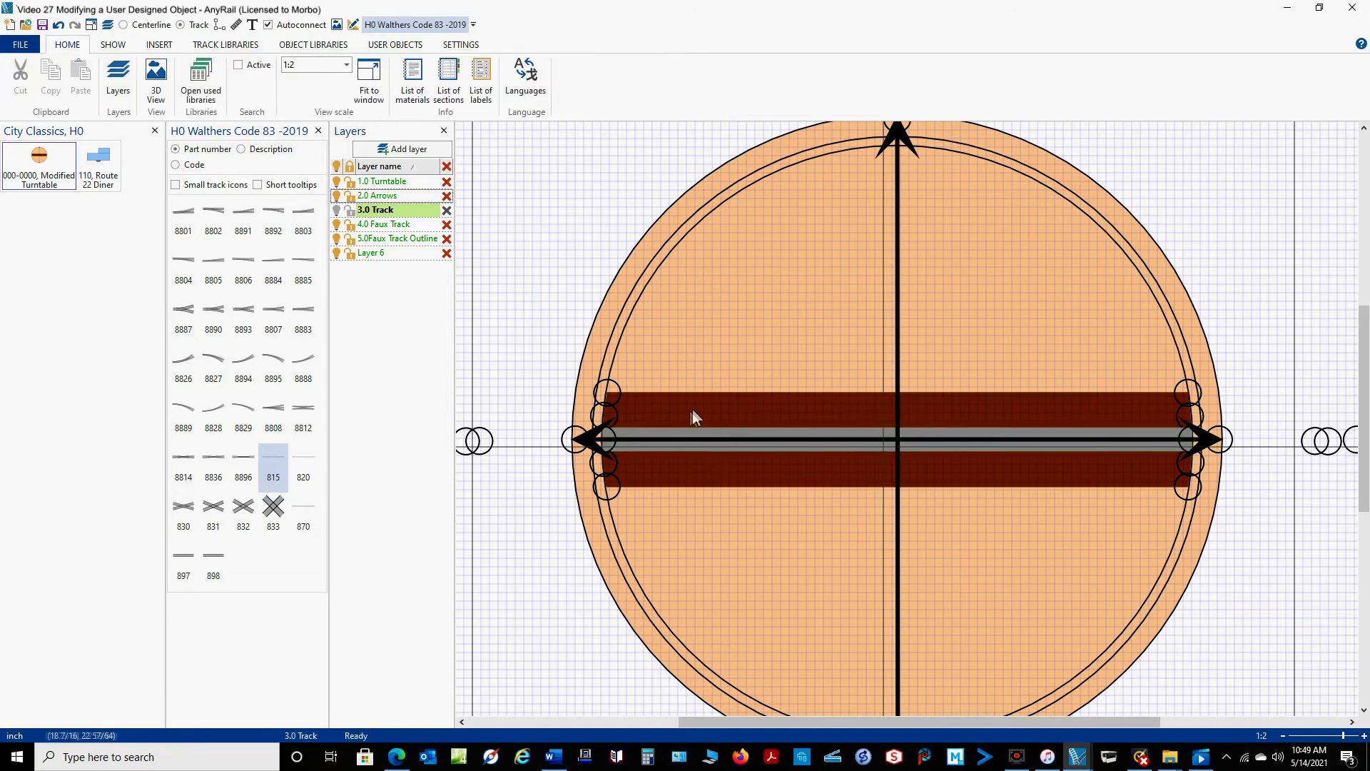
{"action": "left_click", "coordinate": [277, 468]}
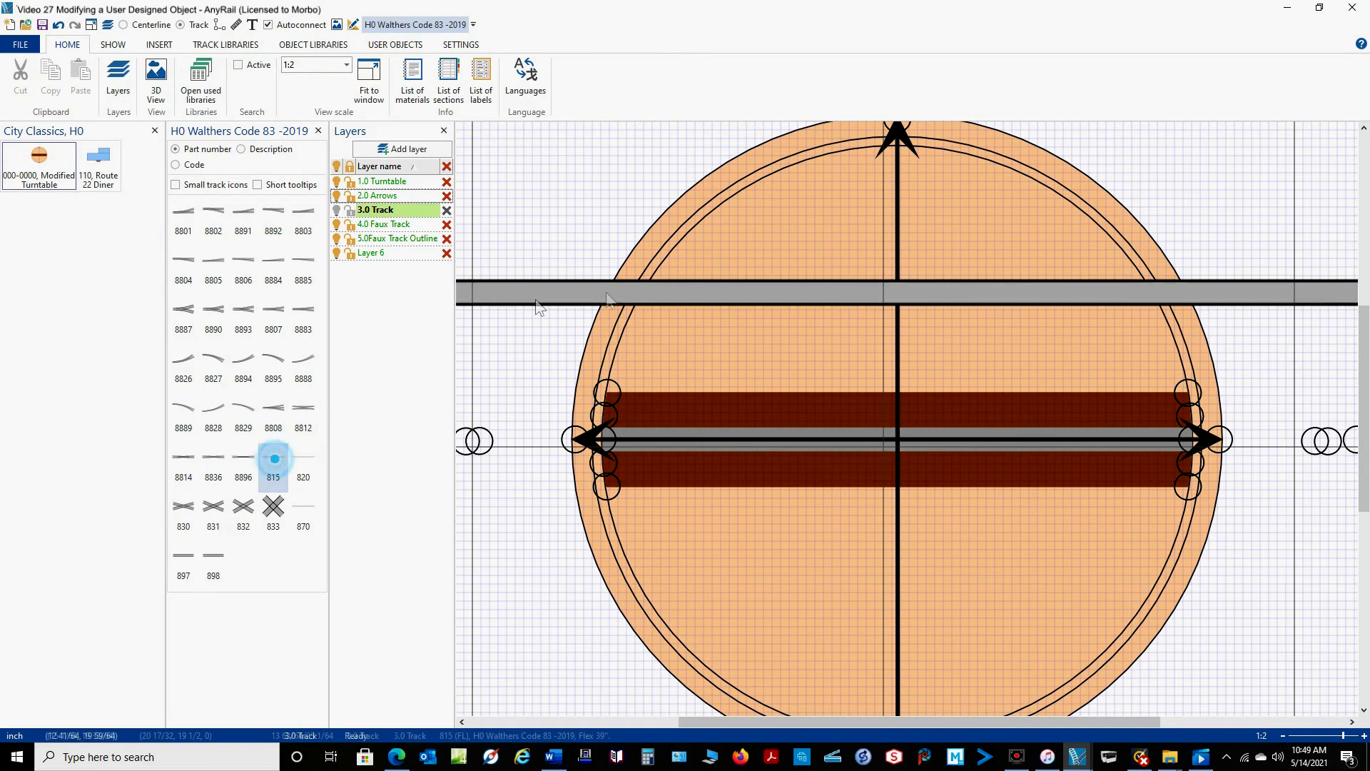
{"action": "left_click", "coordinate": [705, 288]}
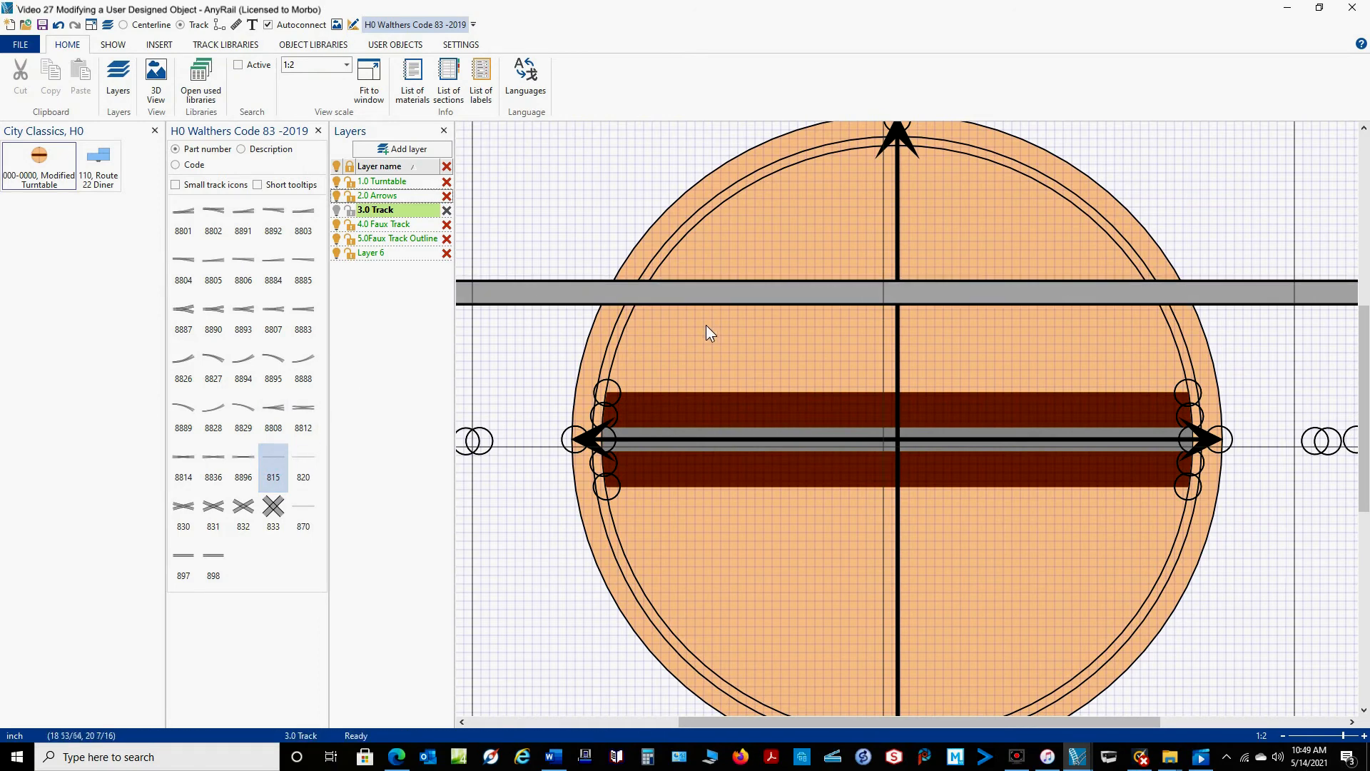
{"action": "key", "text": "ctrl+z"}
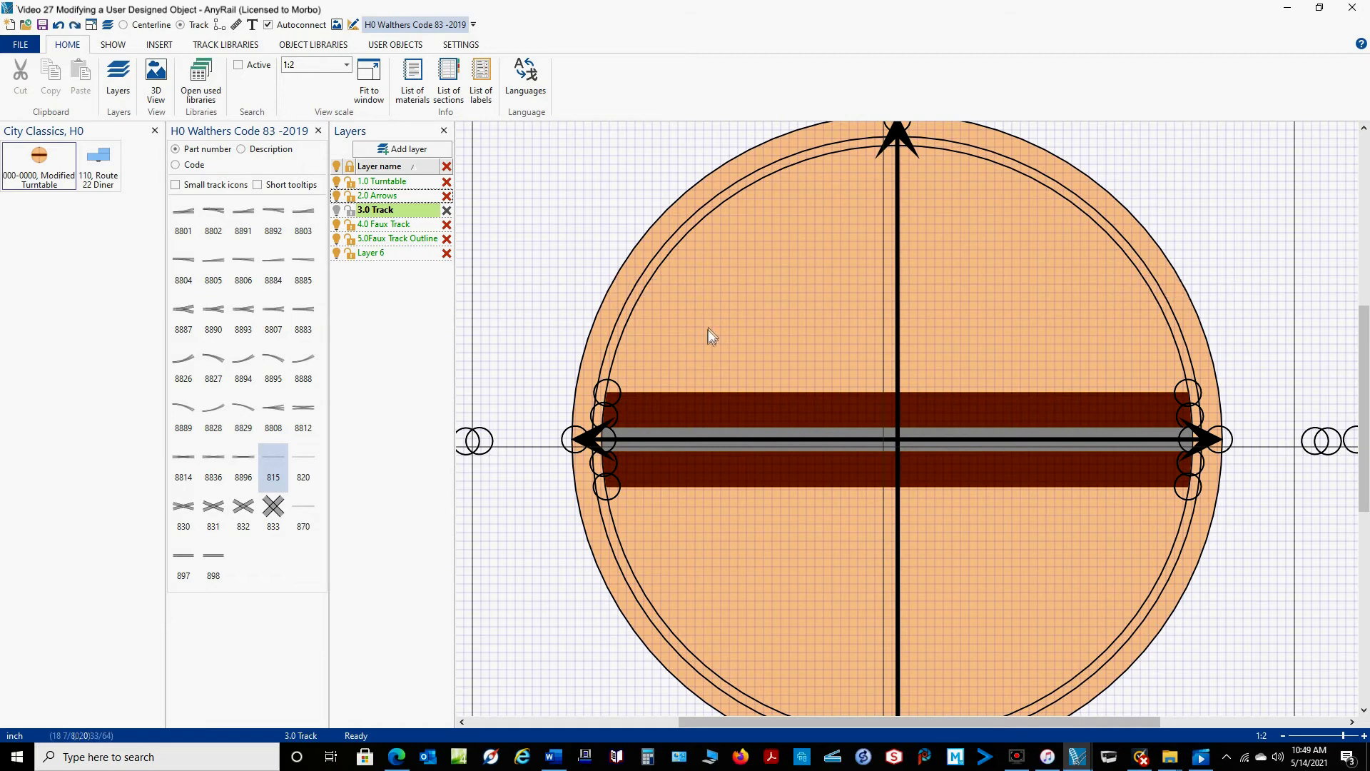
Step: Draw a second horizontal line about 22 inches long over the grey line, extending past both sides of the turntable
{"action": "right_click", "coordinate": [521, 438]}
{"action": "left_click", "coordinate": [571, 449]}
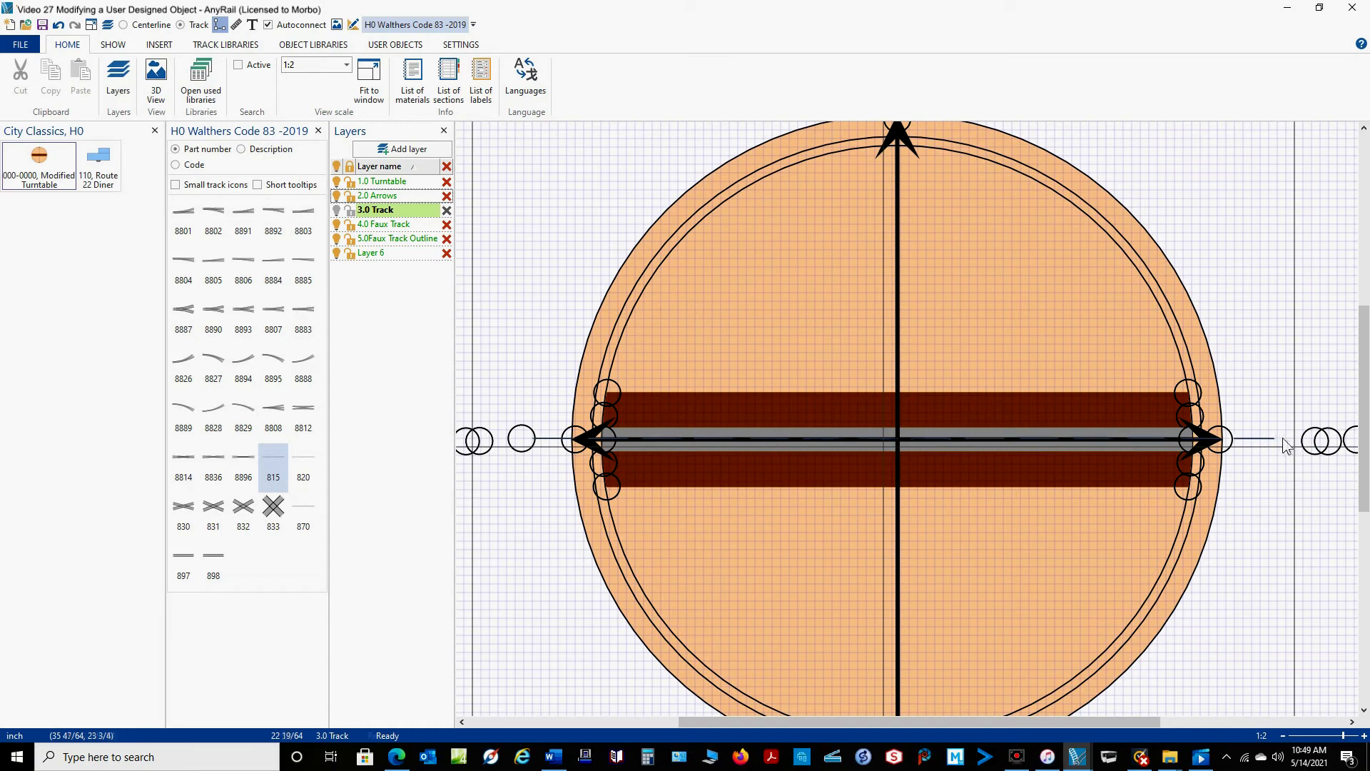
{"action": "left_click", "coordinate": [1275, 438]}
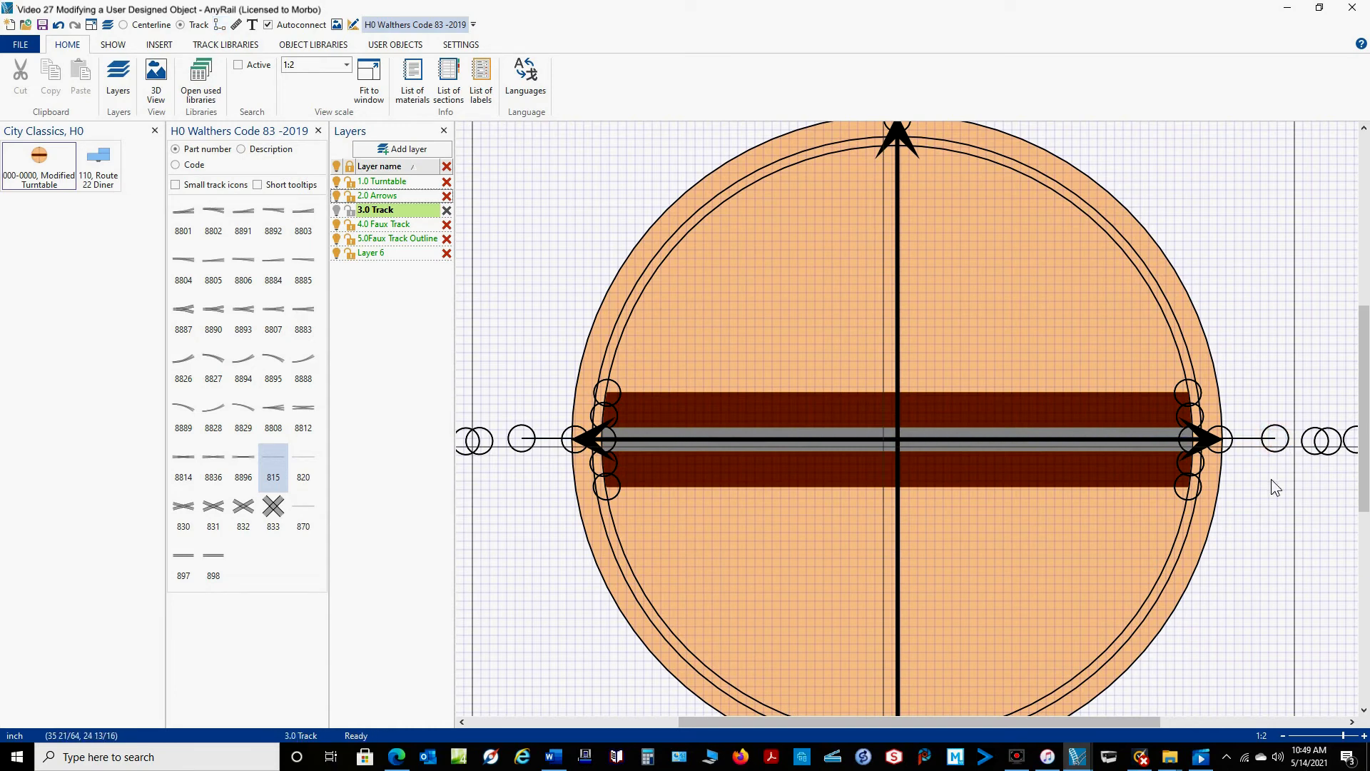
Step: Set the y coordinate of both endpoints of the second horizontal line to 23 25/32
{"action": "left_click", "coordinate": [521, 453]}
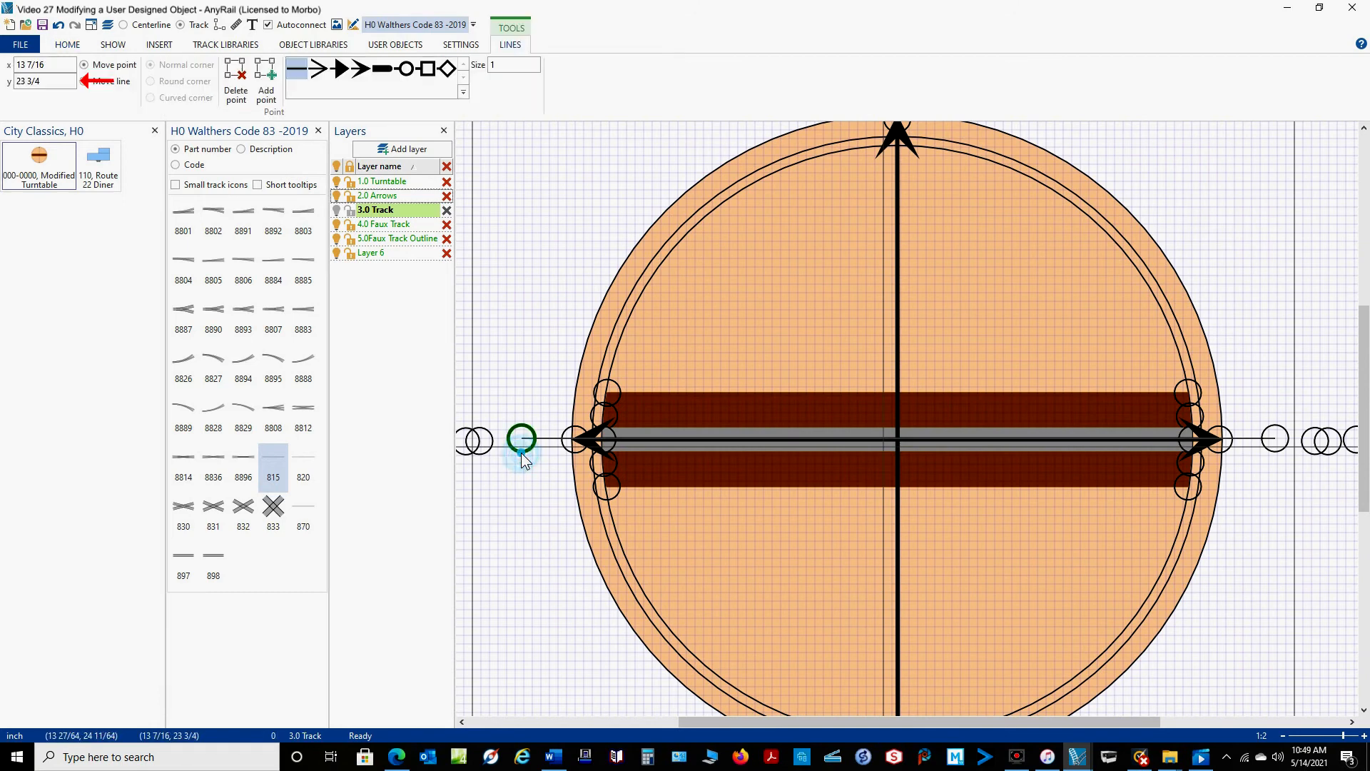
{"action": "left_click", "coordinate": [54, 82]}
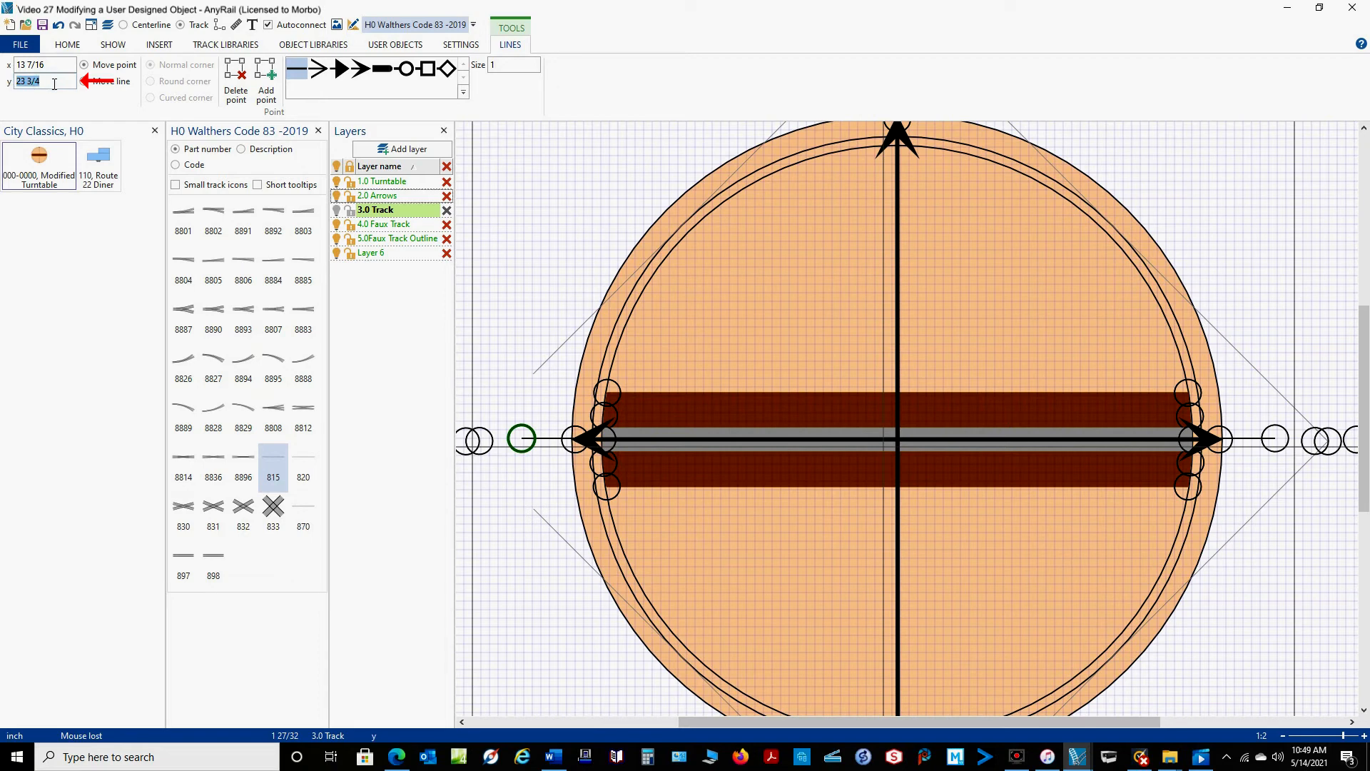
{"action": "type", "text": "23 25/32"}
{"action": "key", "text": "Return"}
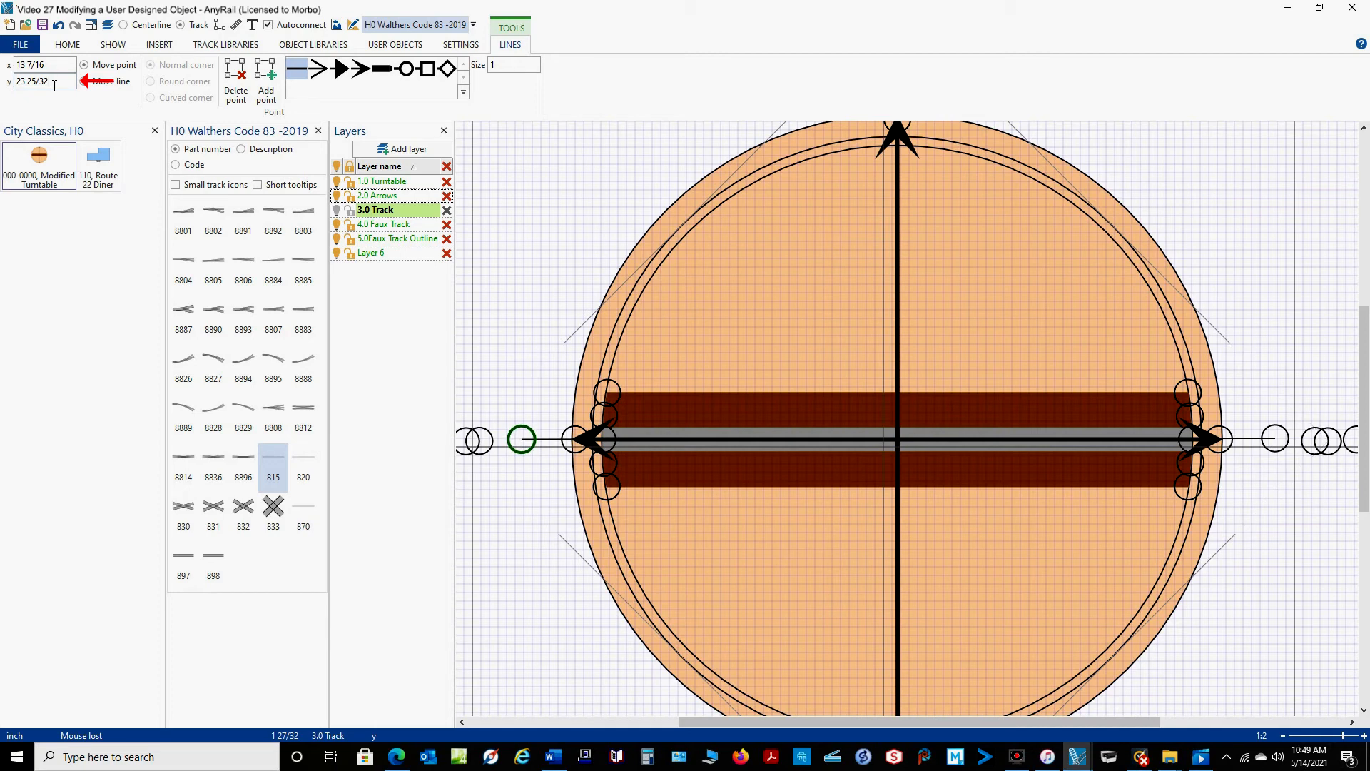
{"action": "left_click", "coordinate": [1275, 443]}
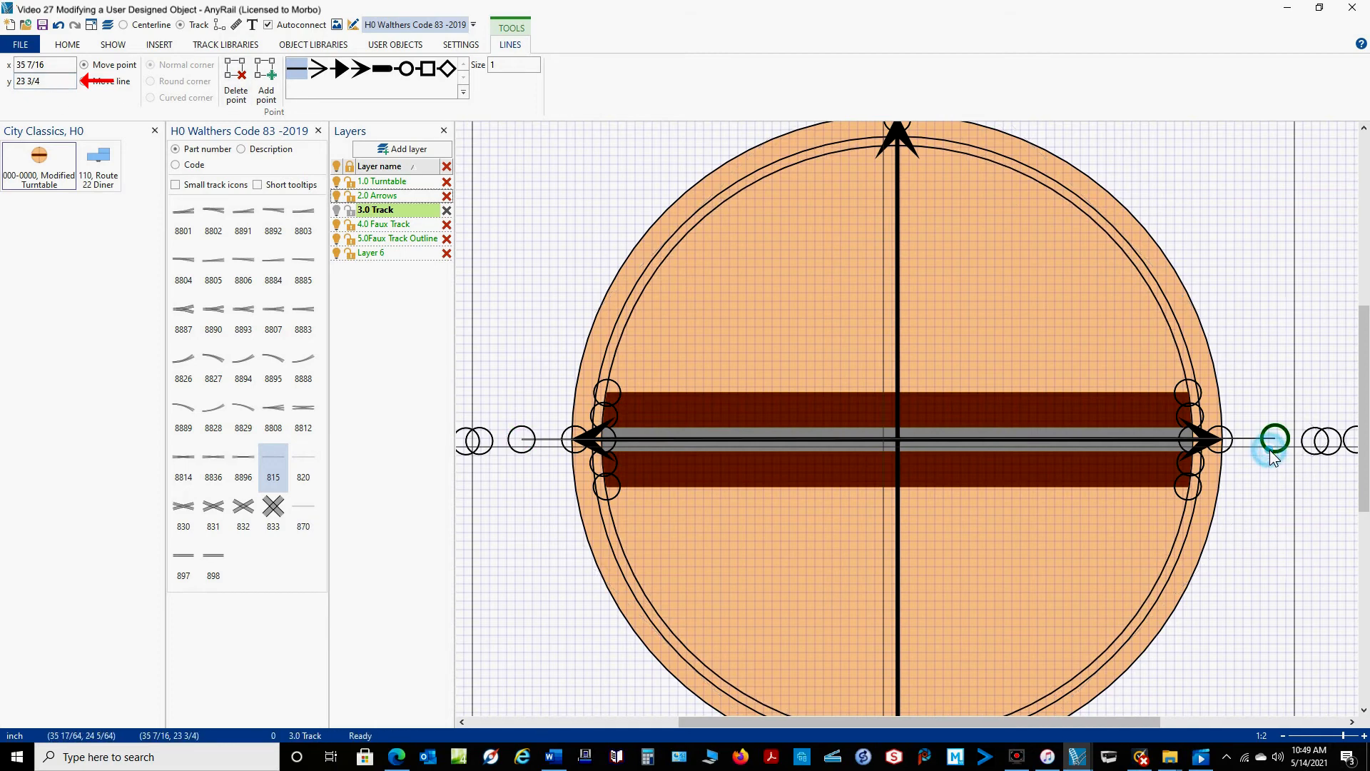
{"action": "right_click", "coordinate": [1271, 451]}
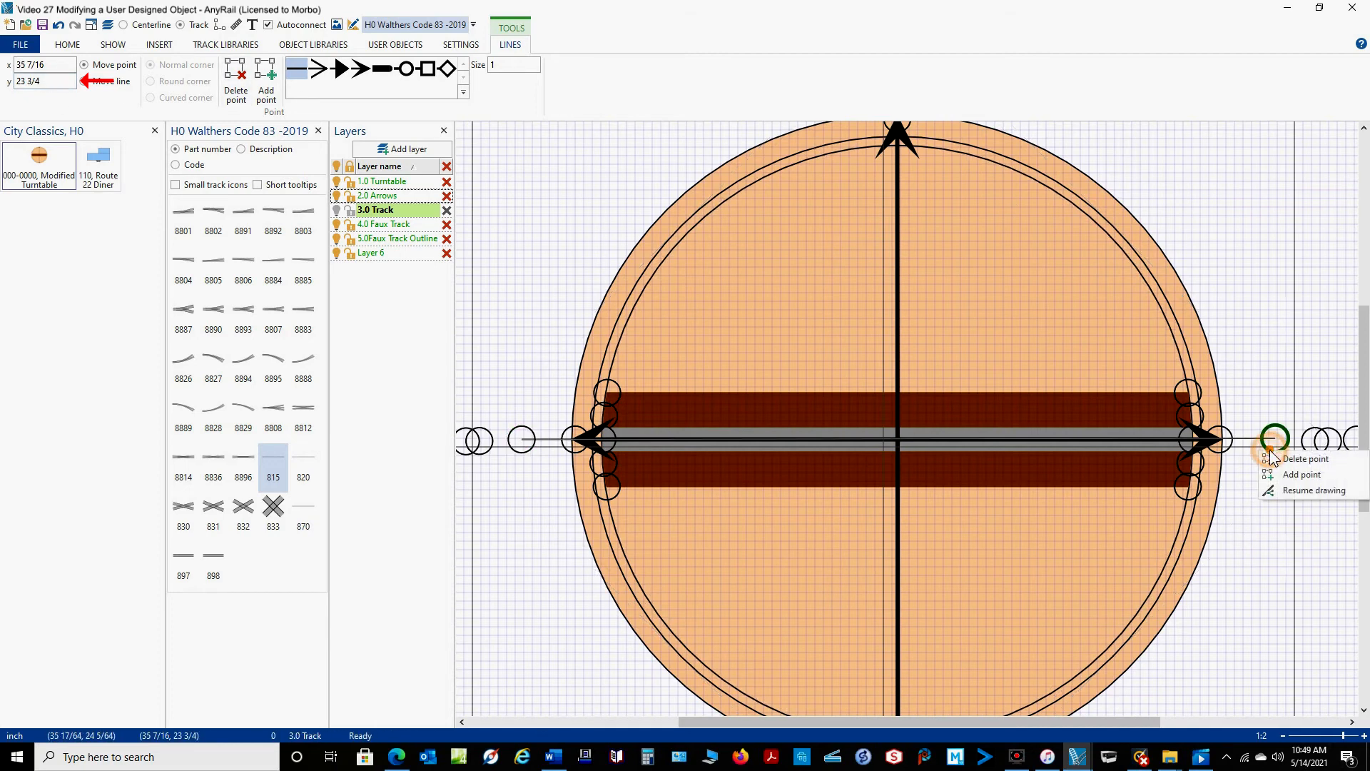
{"action": "left_click", "coordinate": [51, 83]}
{"action": "type", "text": "23 25/32"}
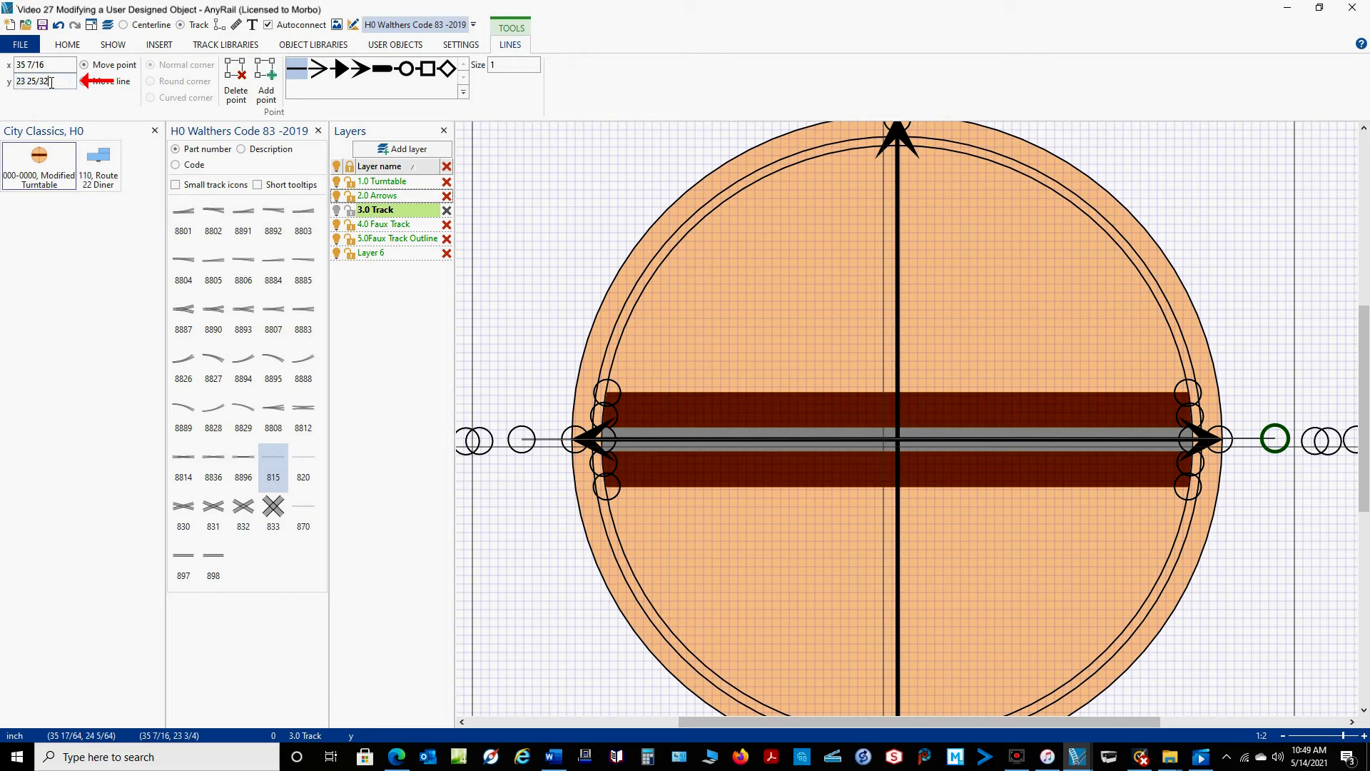
{"action": "key", "text": "Return"}
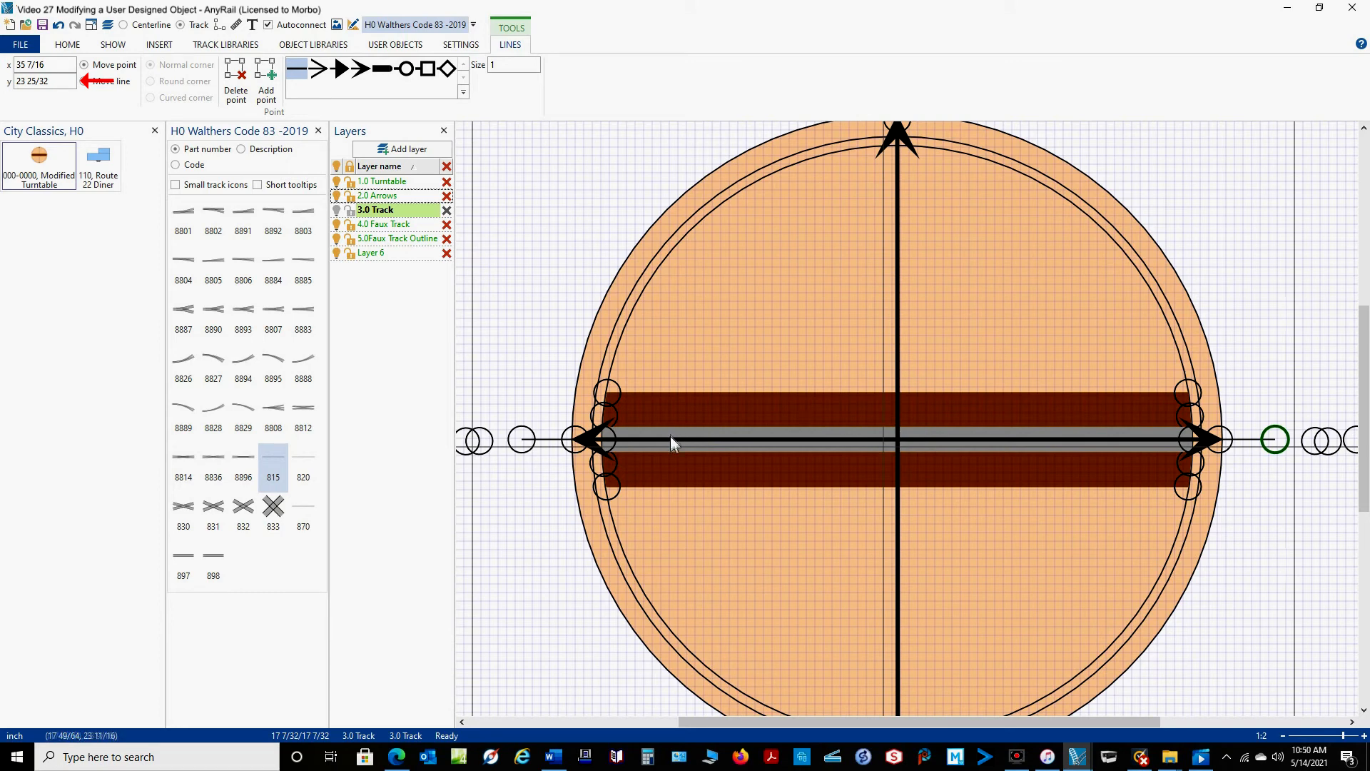
Step: Set the second horizontal line's width to .9 and its colour to black
{"action": "left_click", "coordinate": [551, 441]}
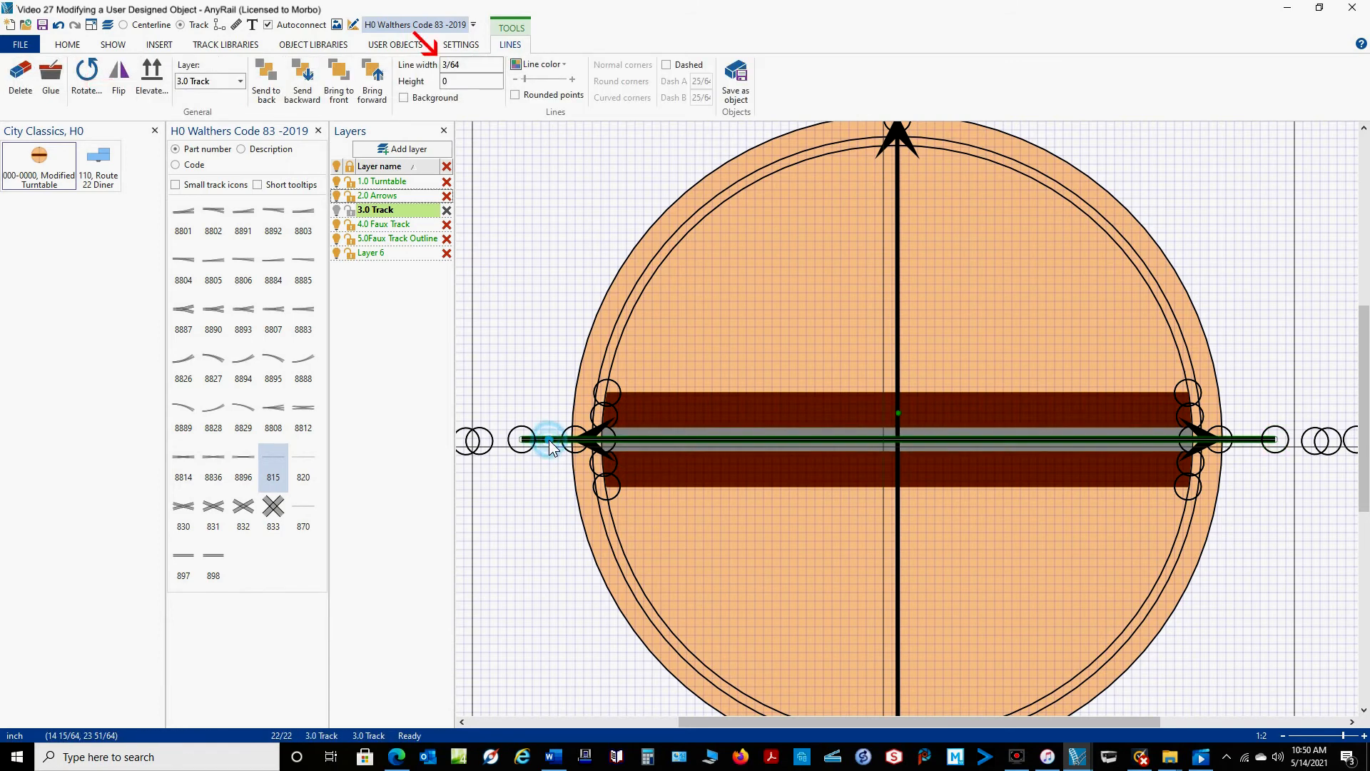
{"action": "double_click", "coordinate": [470, 64]}
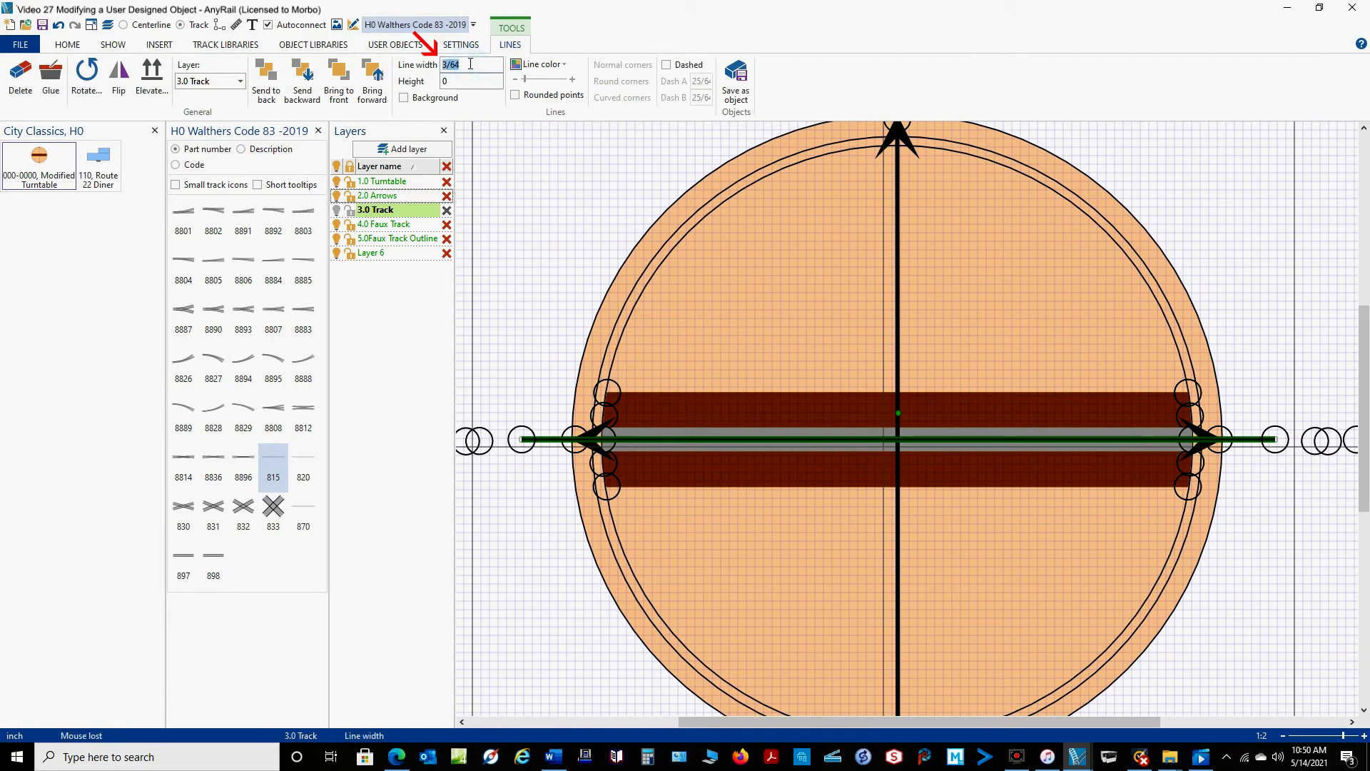
{"action": "type", "text": ".9"}
{"action": "left_click", "coordinate": [528, 65]}
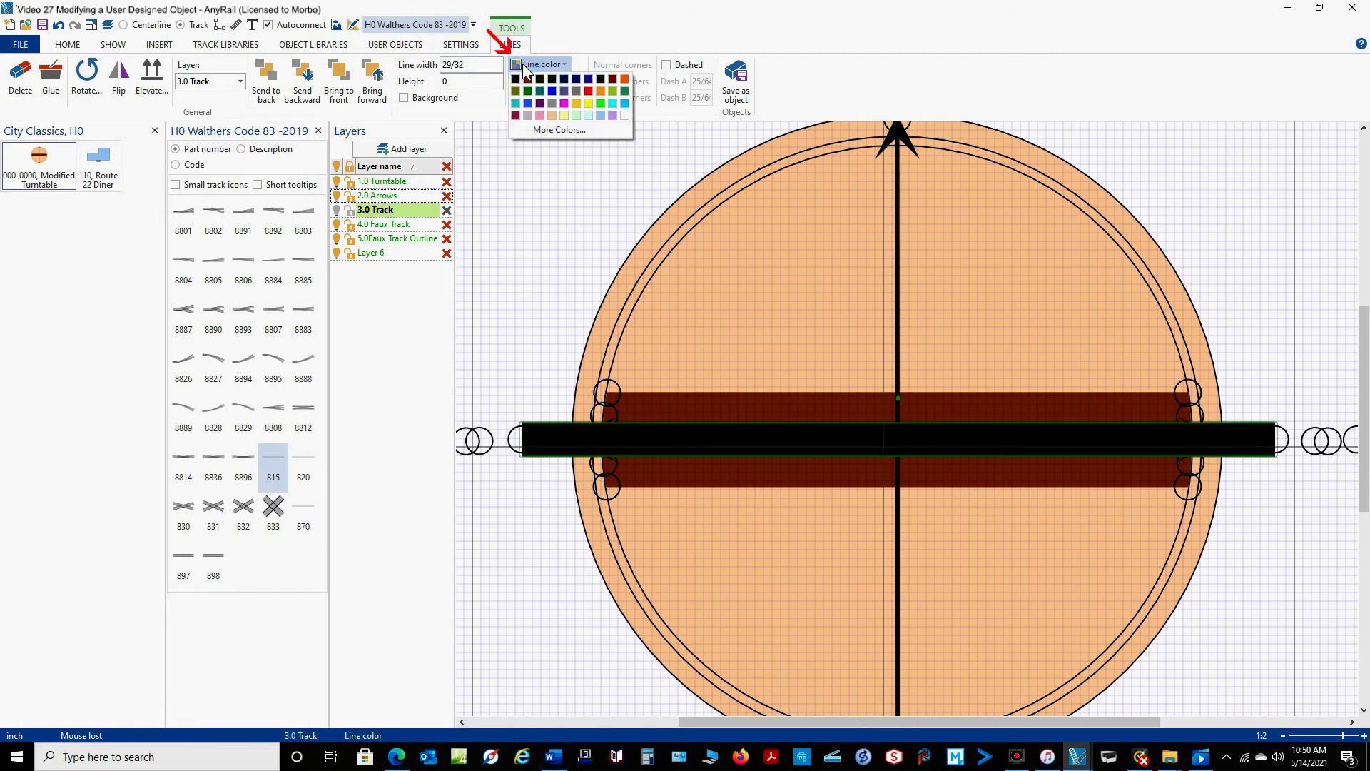
{"action": "left_click", "coordinate": [515, 79]}
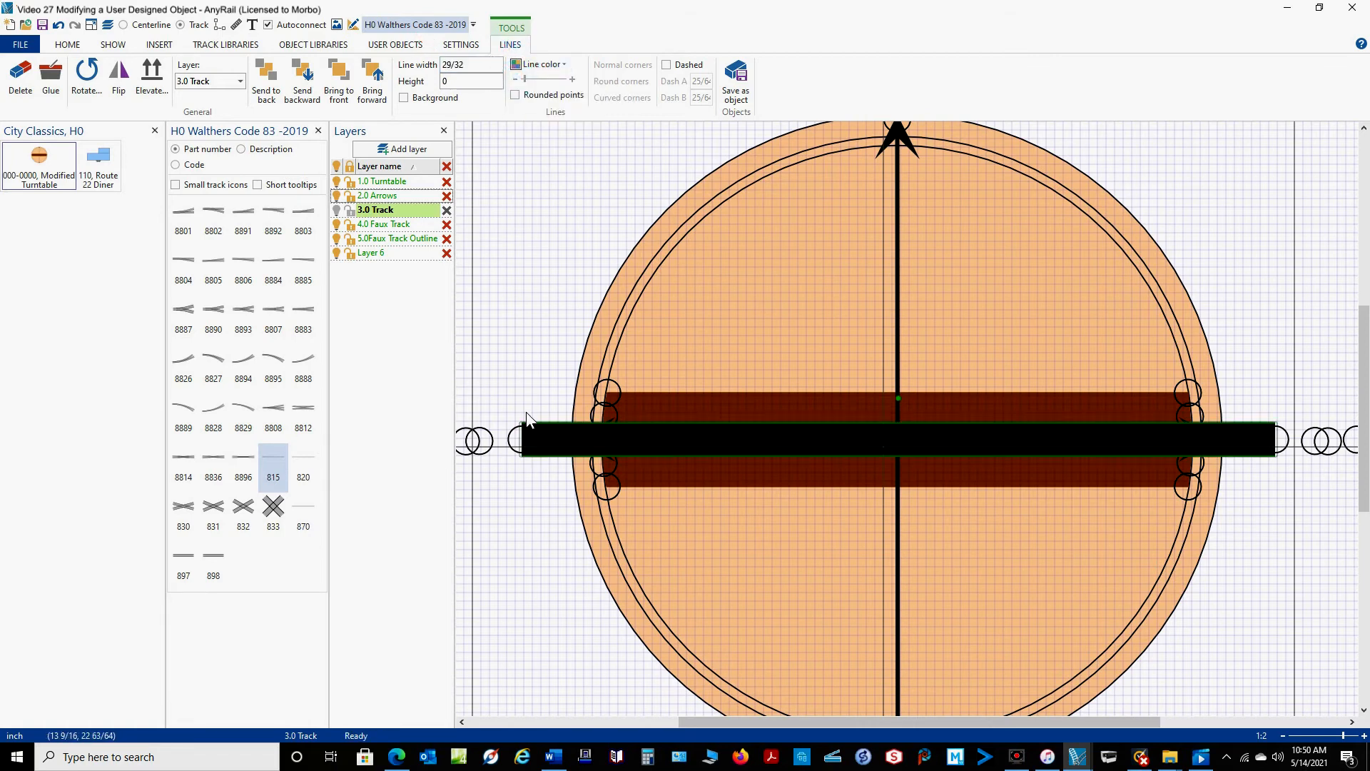
Step: Send the black horizontal line backward so that it lies behind the grey line, and set its width to .85
{"action": "left_click", "coordinate": [307, 80]}
{"action": "left_click", "coordinate": [949, 448]}
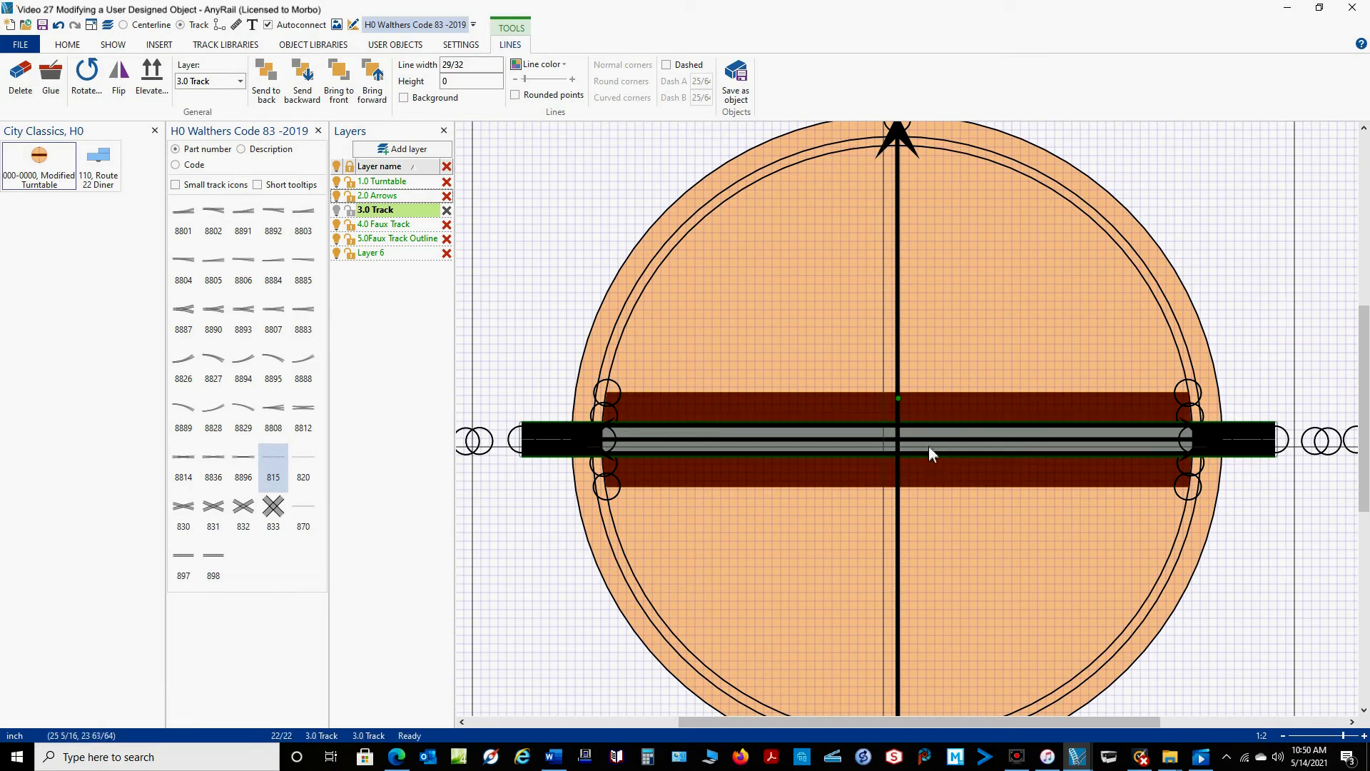
{"action": "left_click", "coordinate": [486, 307]}
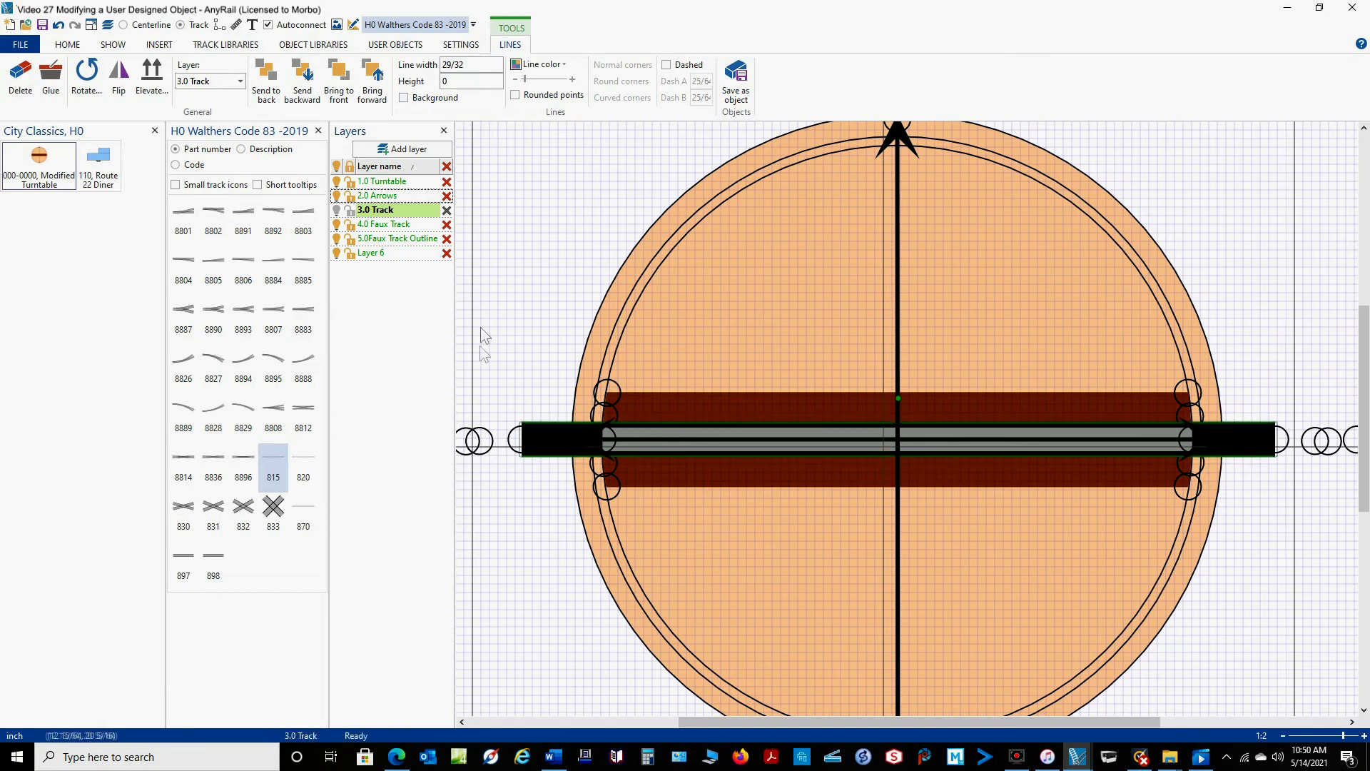
{"action": "left_click", "coordinate": [474, 64]}
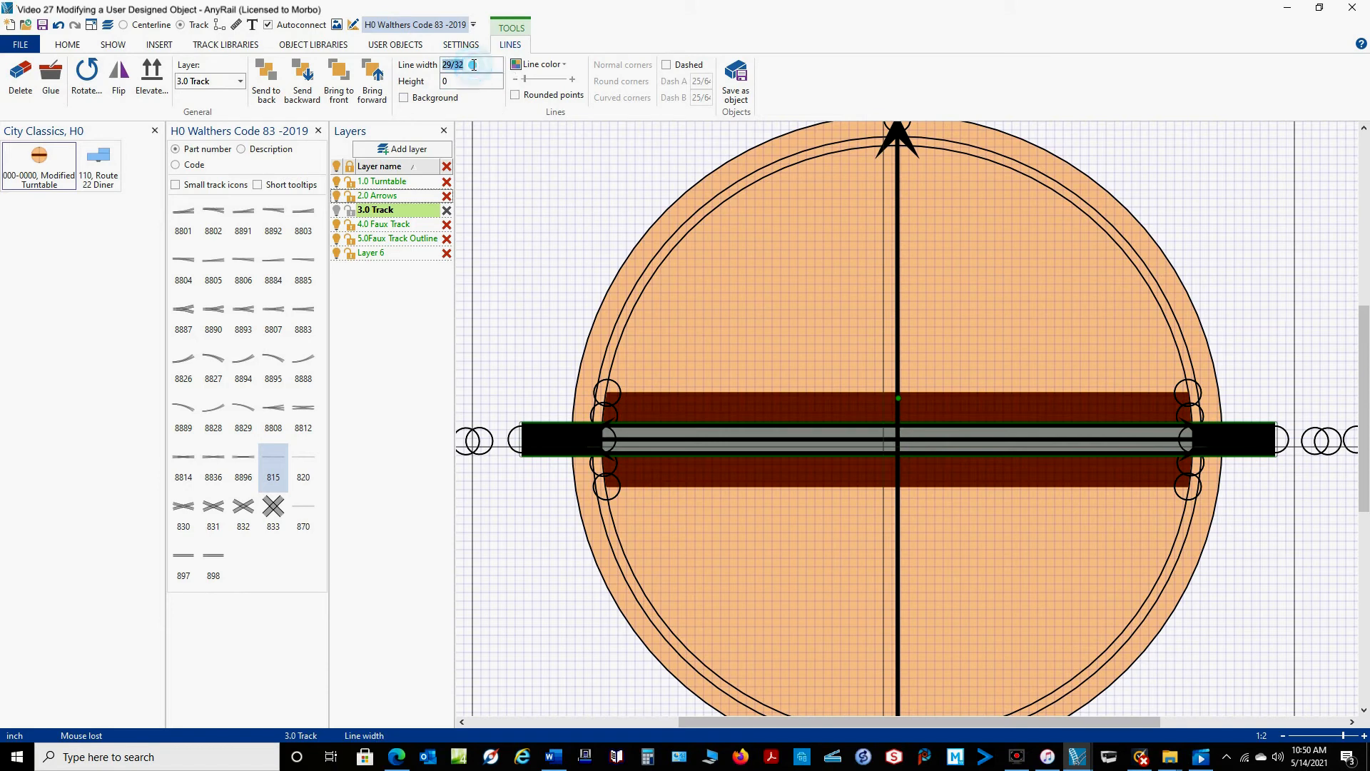
{"action": "type", "text": ".85"}
{"action": "key", "text": "Return"}
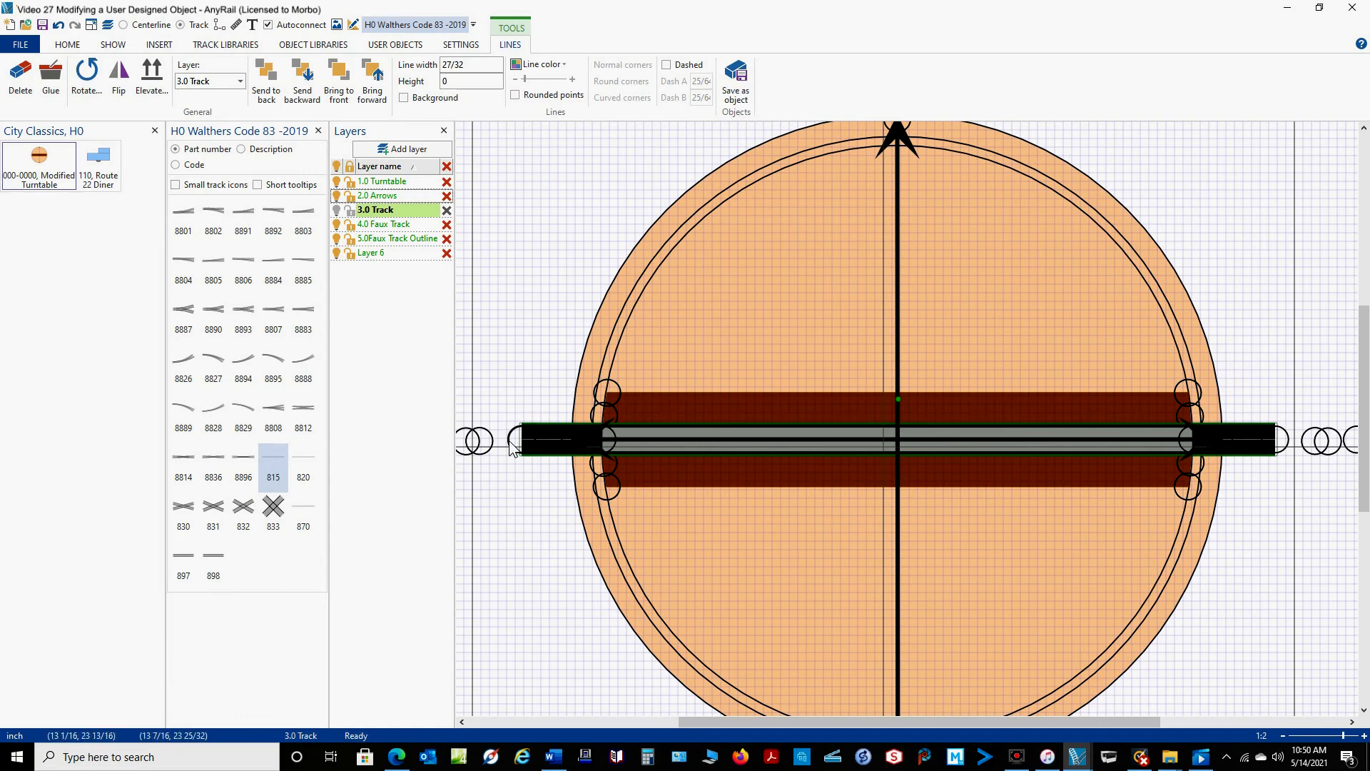
Step: Shorten the black line to the bridge ends by moving its endpoints to about x 16 and x 32 3/4
{"action": "left_click_drag", "start_coordinate": [511, 444], "coordinate": [602, 435]}
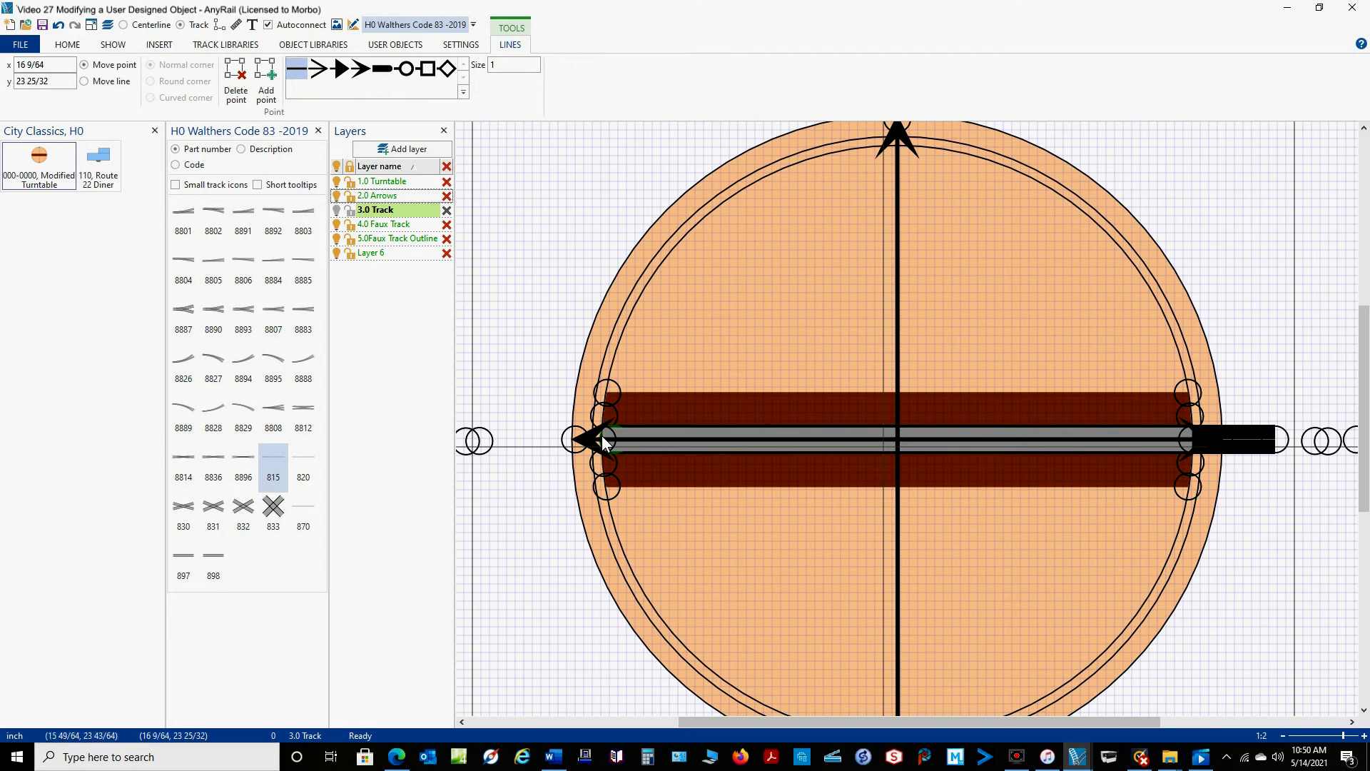
{"action": "left_click_drag", "start_coordinate": [602, 435], "coordinate": [598, 436]}
{"action": "left_click_drag", "start_coordinate": [1286, 457], "coordinate": [1192, 446]}
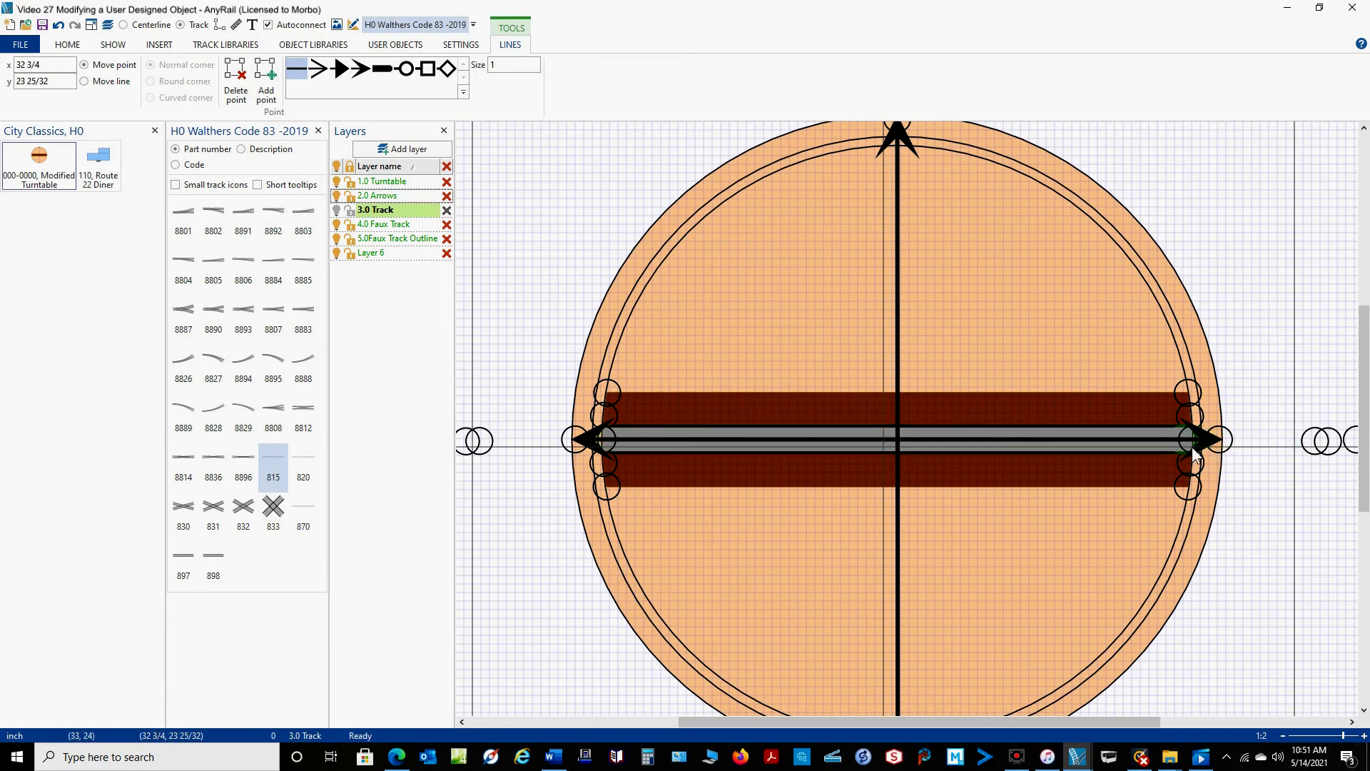
{"action": "left_click", "coordinate": [1231, 243]}
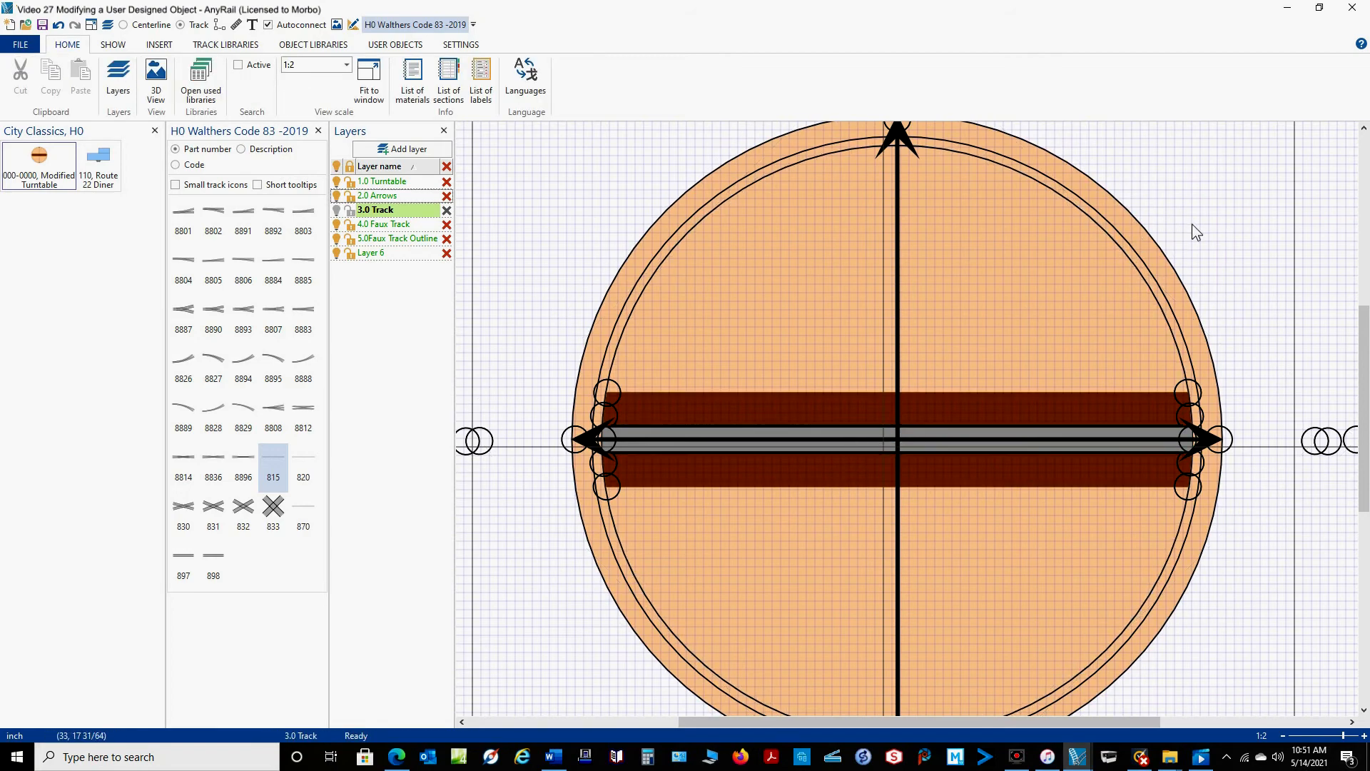
Step: Delete the loose flex track piece lying above the turntable
{"action": "scroll", "coordinate": [1192, 224], "scroll_direction": "down", "scroll_amount": 2}
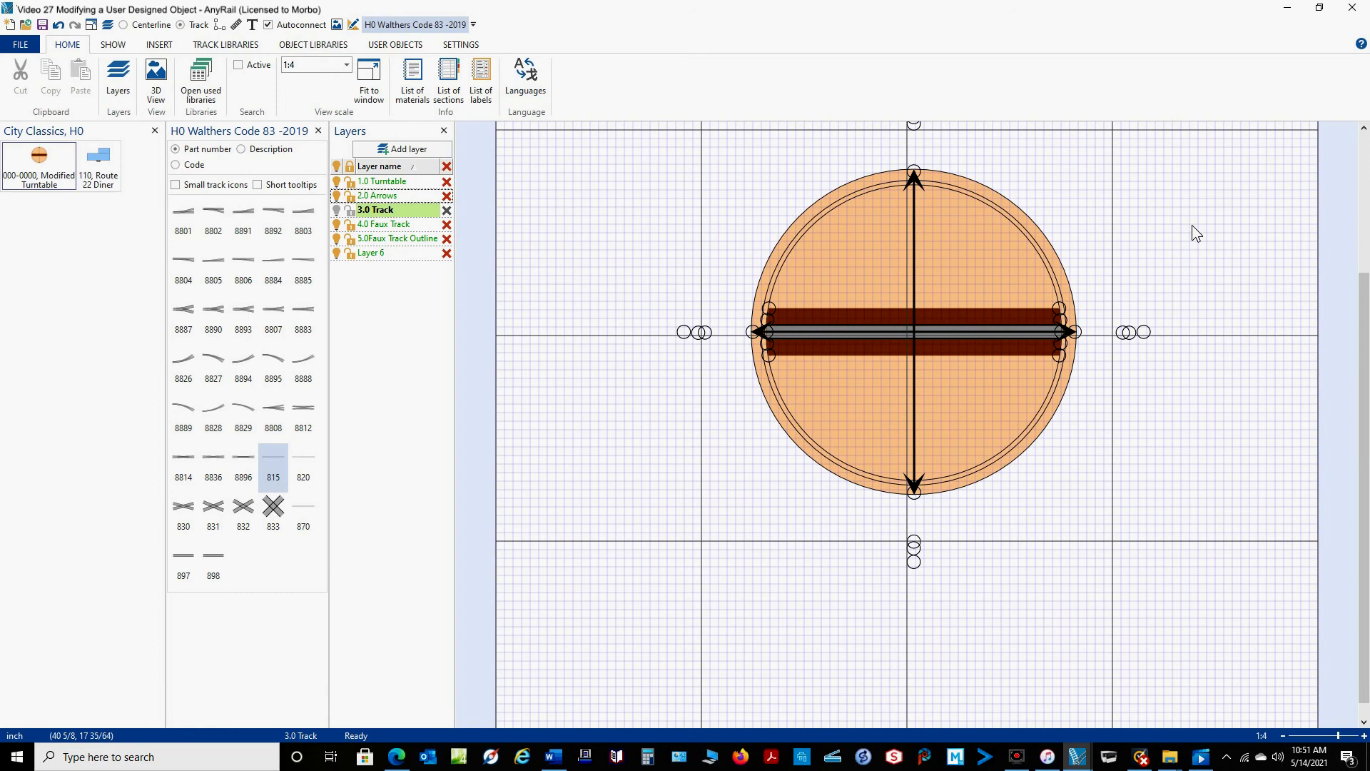
{"action": "left_click", "coordinate": [93, 25]}
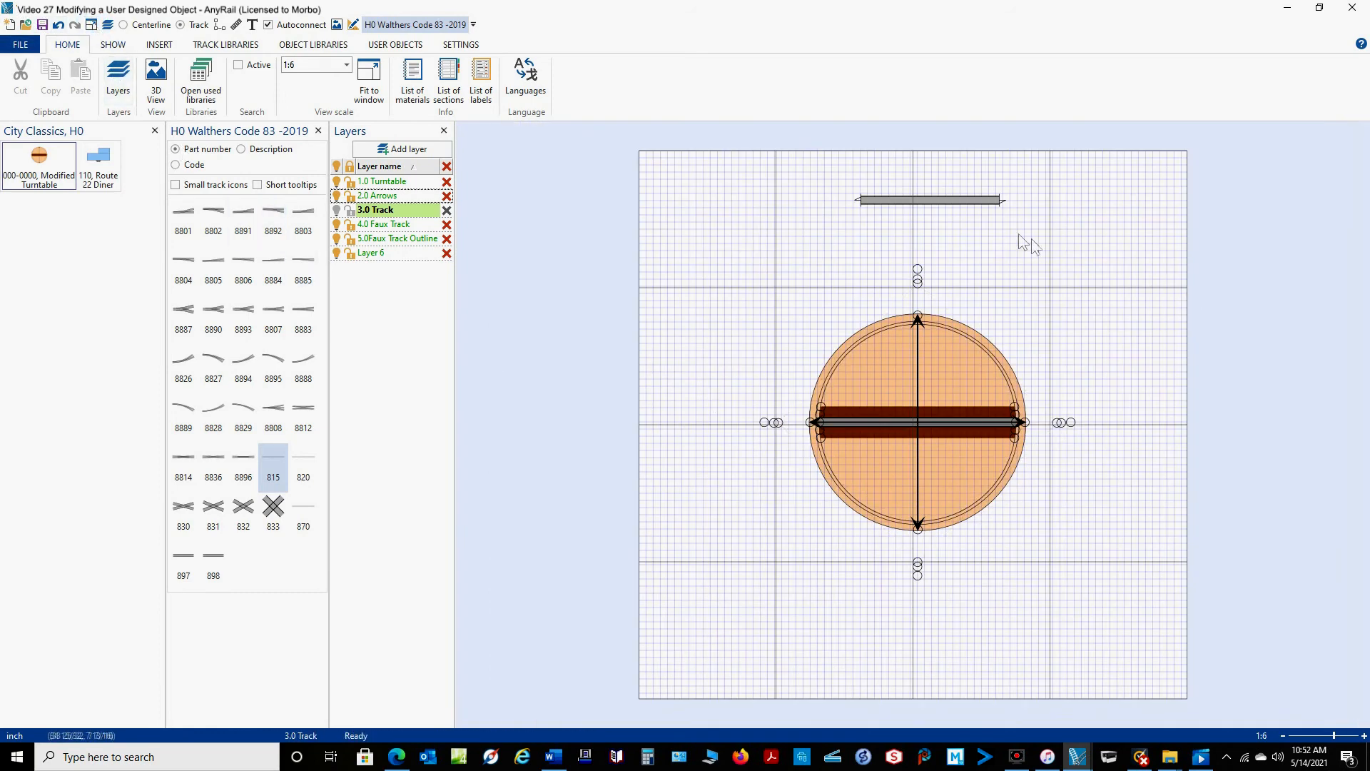
{"action": "left_click", "coordinate": [974, 203]}
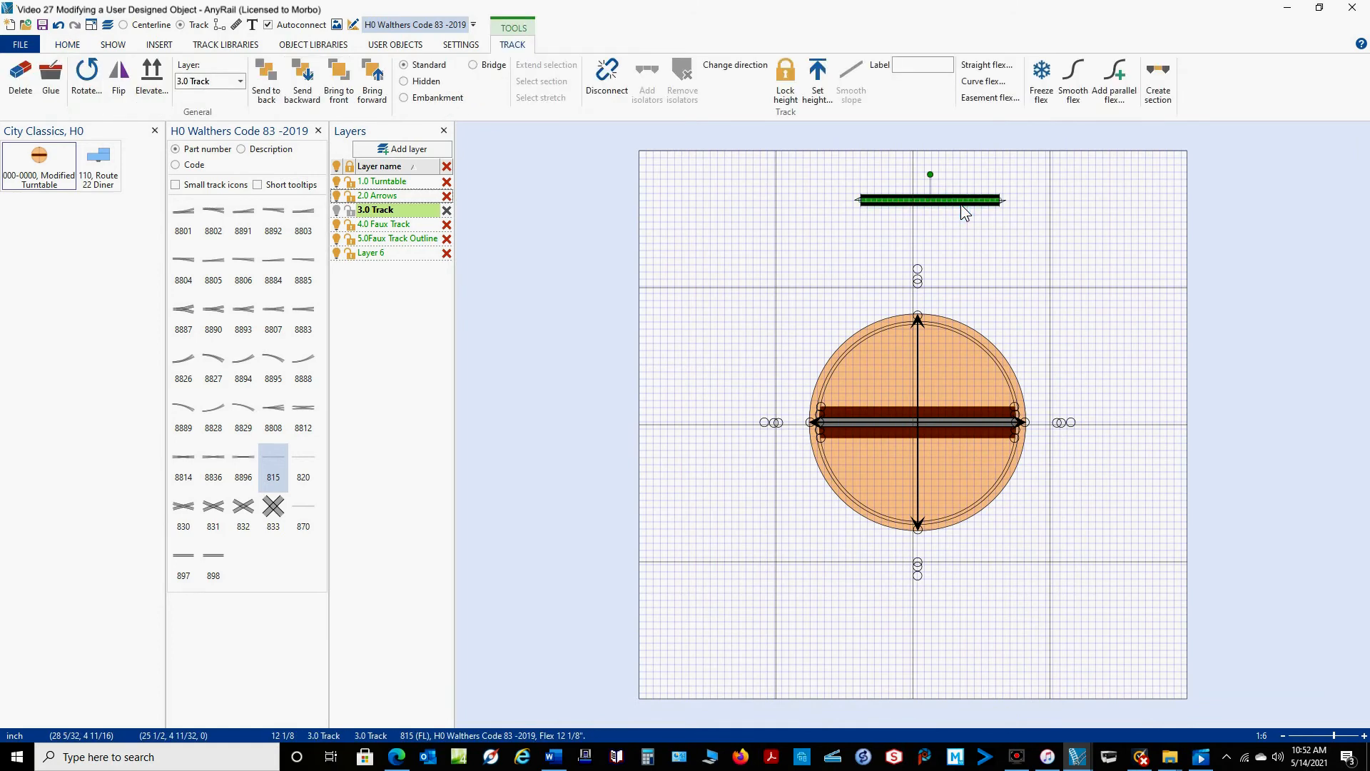
{"action": "key", "text": "Delete"}
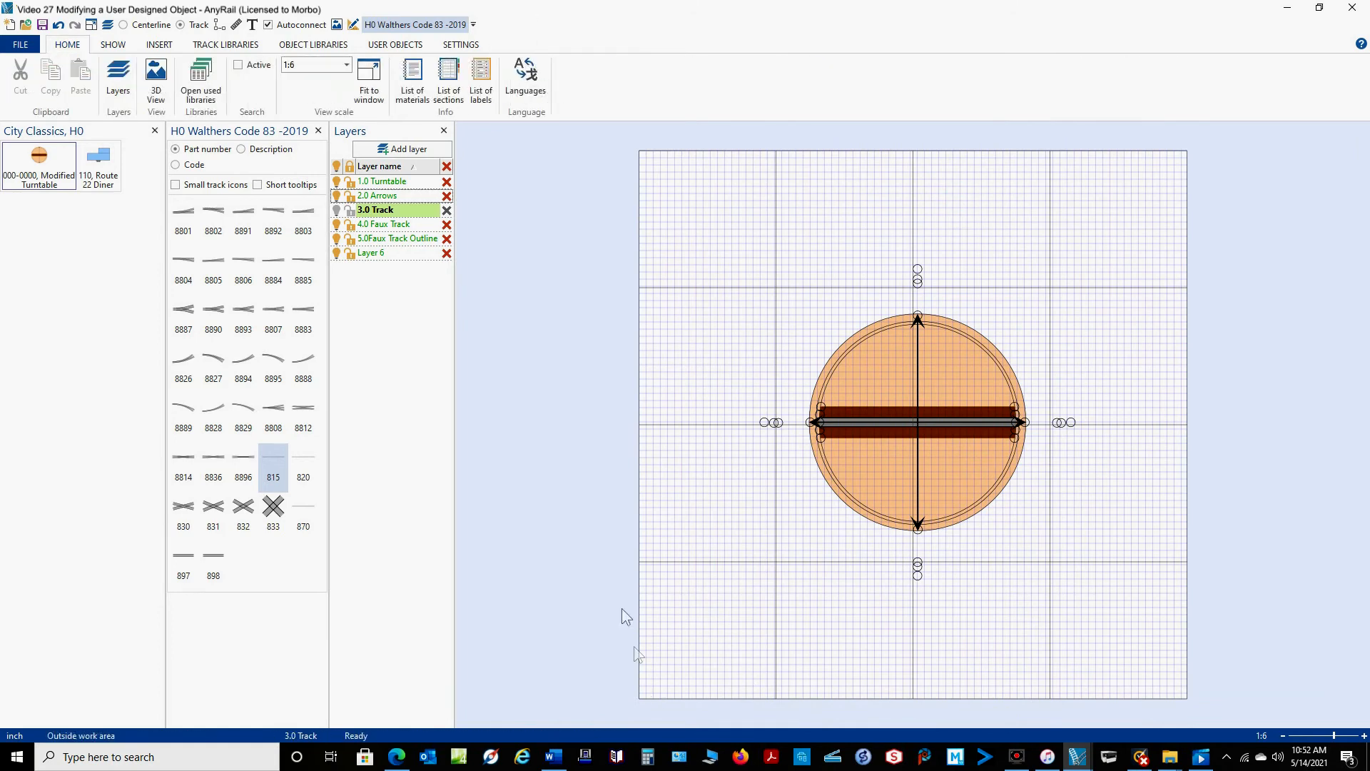
Step: Start saving the whole turntable drawing as an object with category Structure and scale H0
{"action": "left_click_drag", "start_coordinate": [678, 186], "coordinate": [1172, 641]}
{"action": "right_click", "coordinate": [957, 523]}
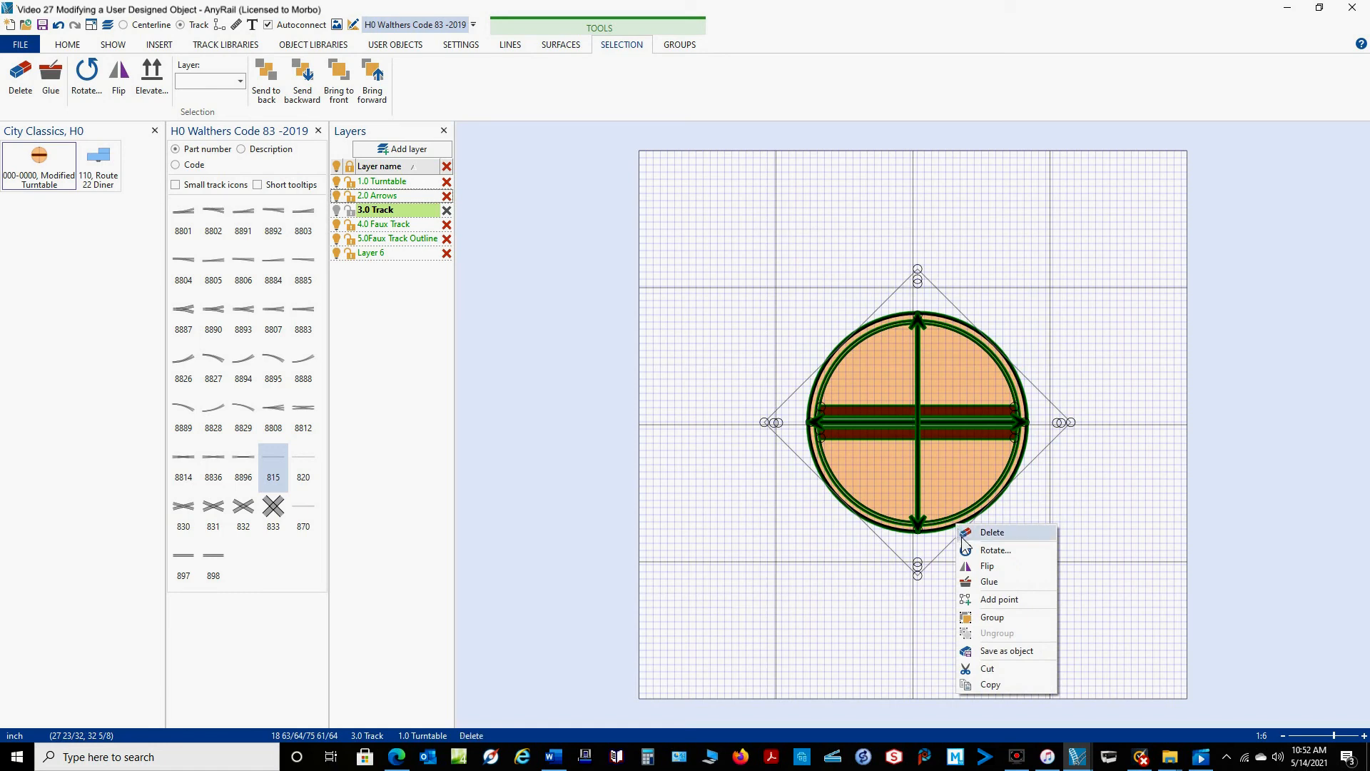
{"action": "left_click", "coordinate": [1004, 651]}
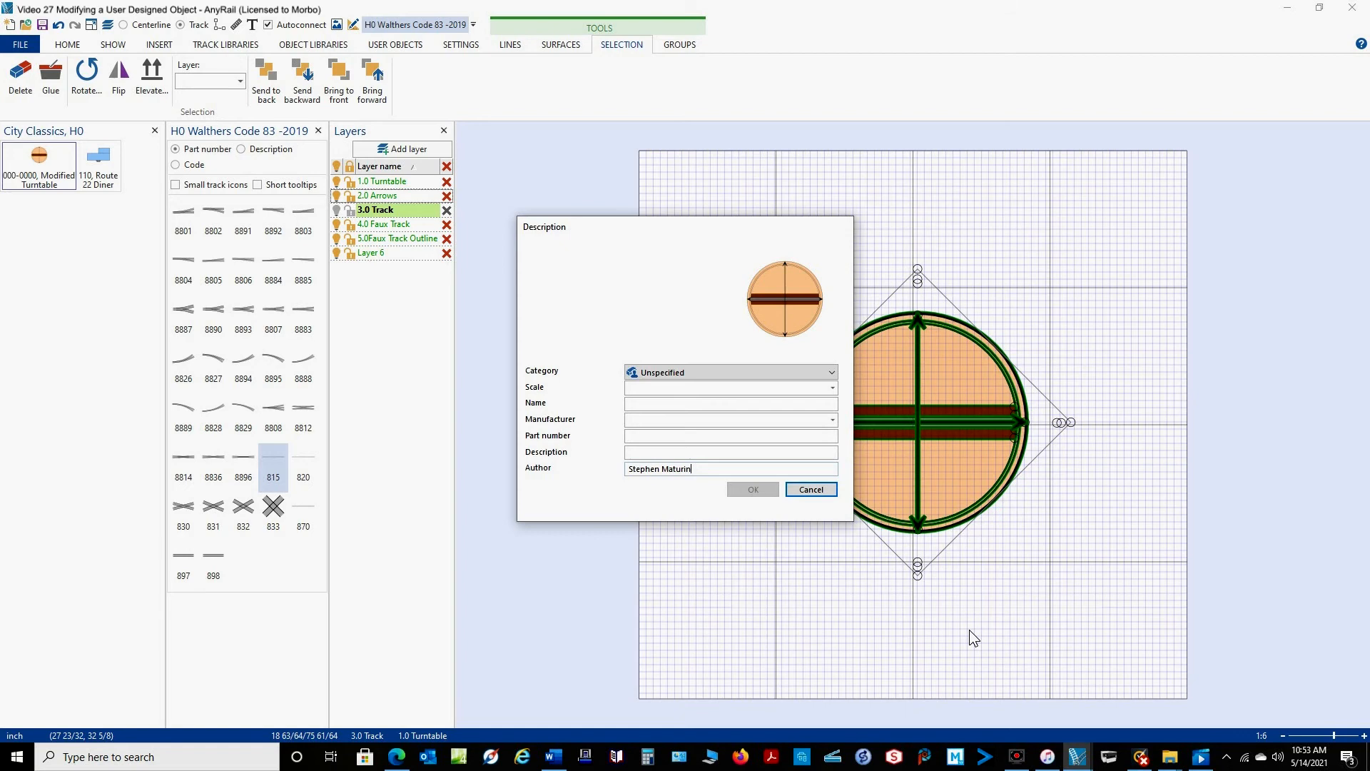
{"action": "left_click", "coordinate": [833, 388]}
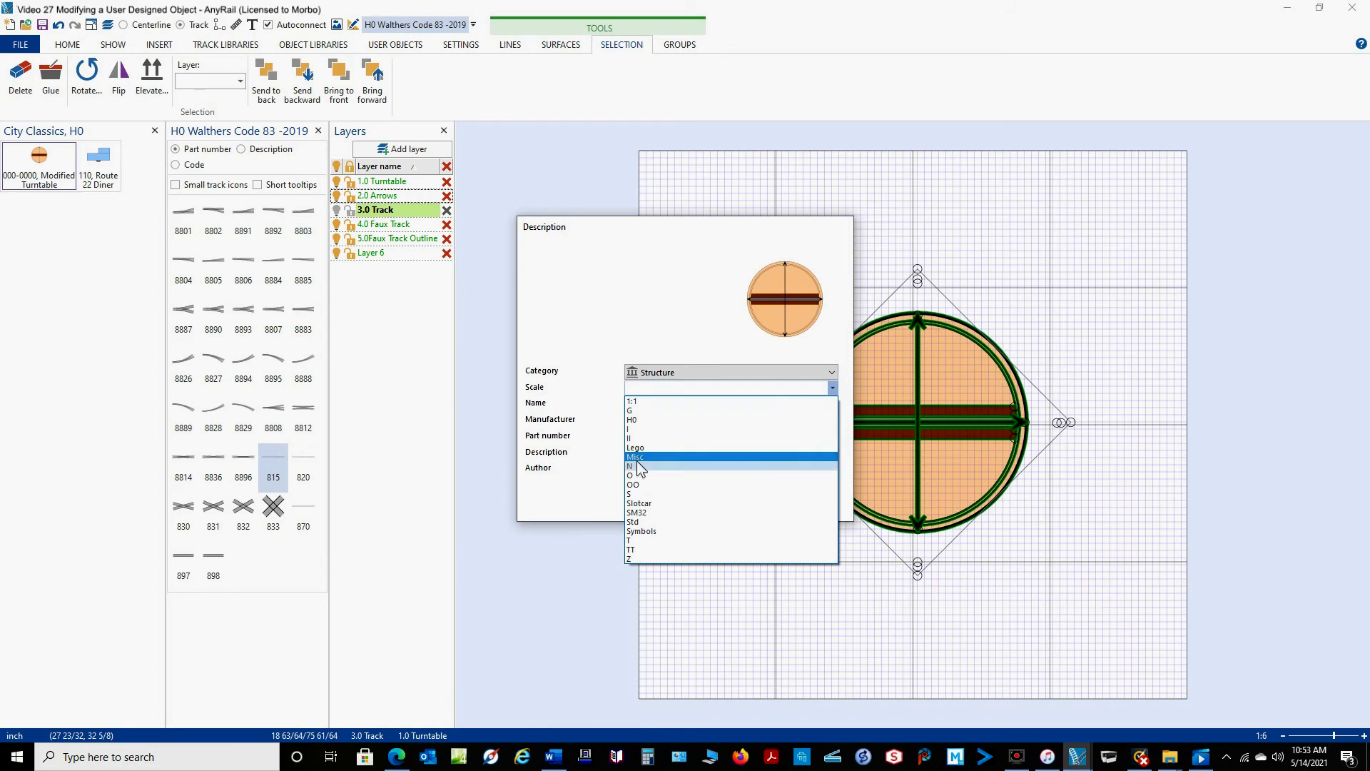
{"action": "left_click", "coordinate": [636, 419]}
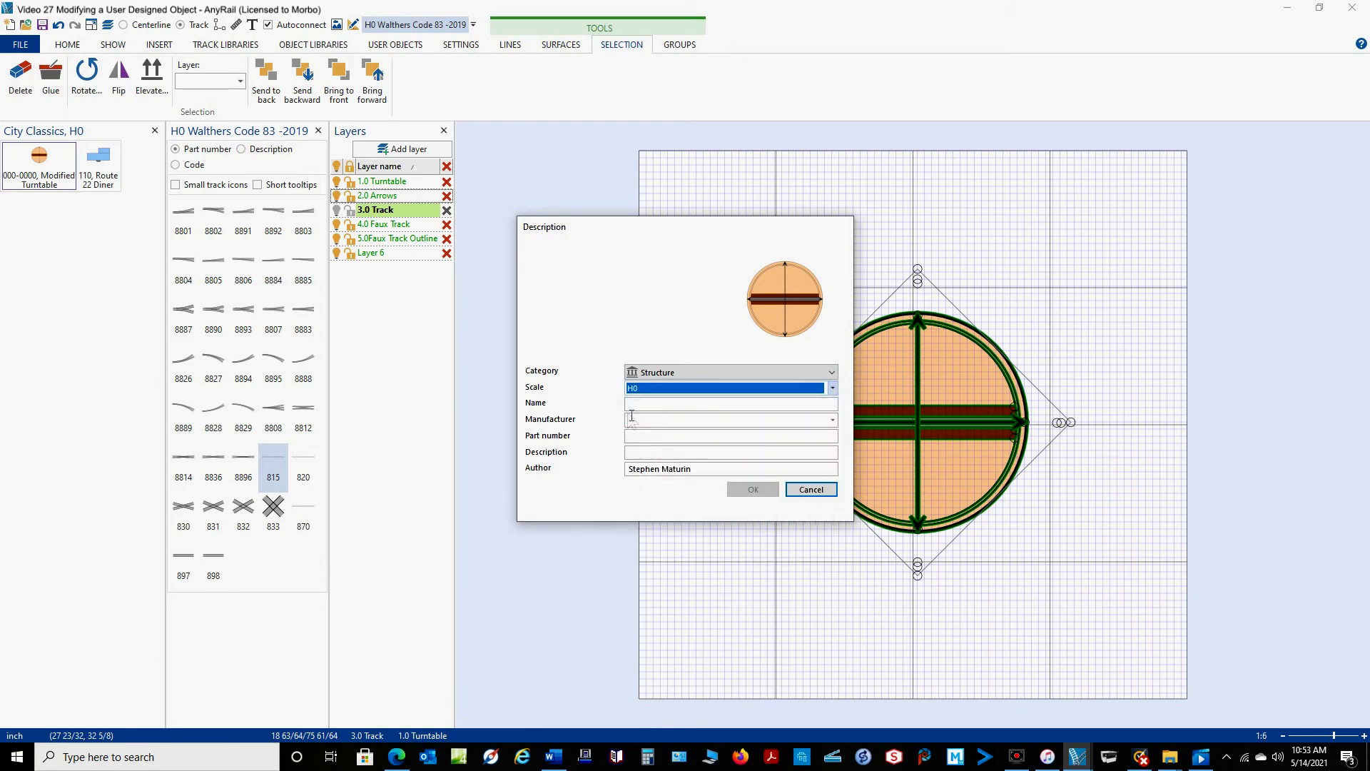
Step: Name the object 130' Turntable and choose City Classics as its manufacturer
{"action": "left_click", "coordinate": [651, 402]}
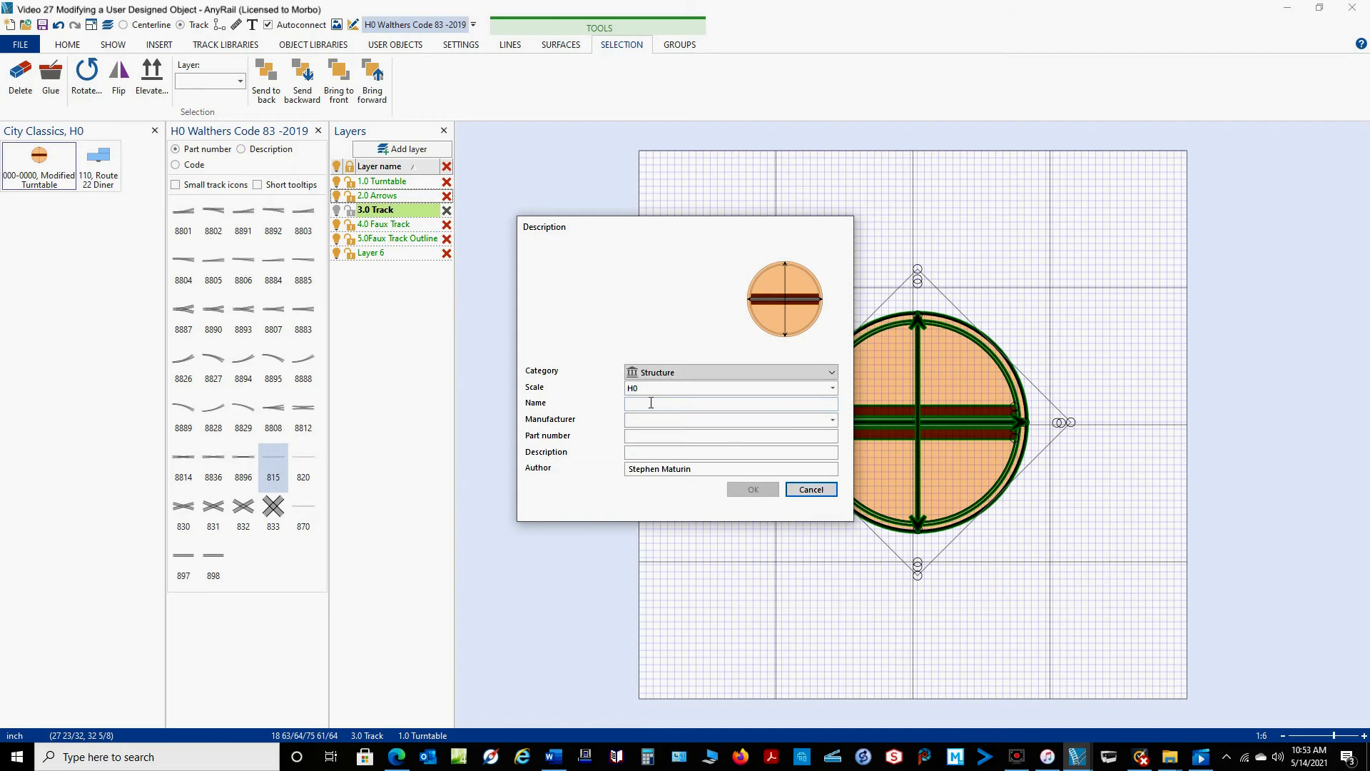
{"action": "type", "text": "130' Turntable"}
{"action": "left_click", "coordinate": [833, 421]}
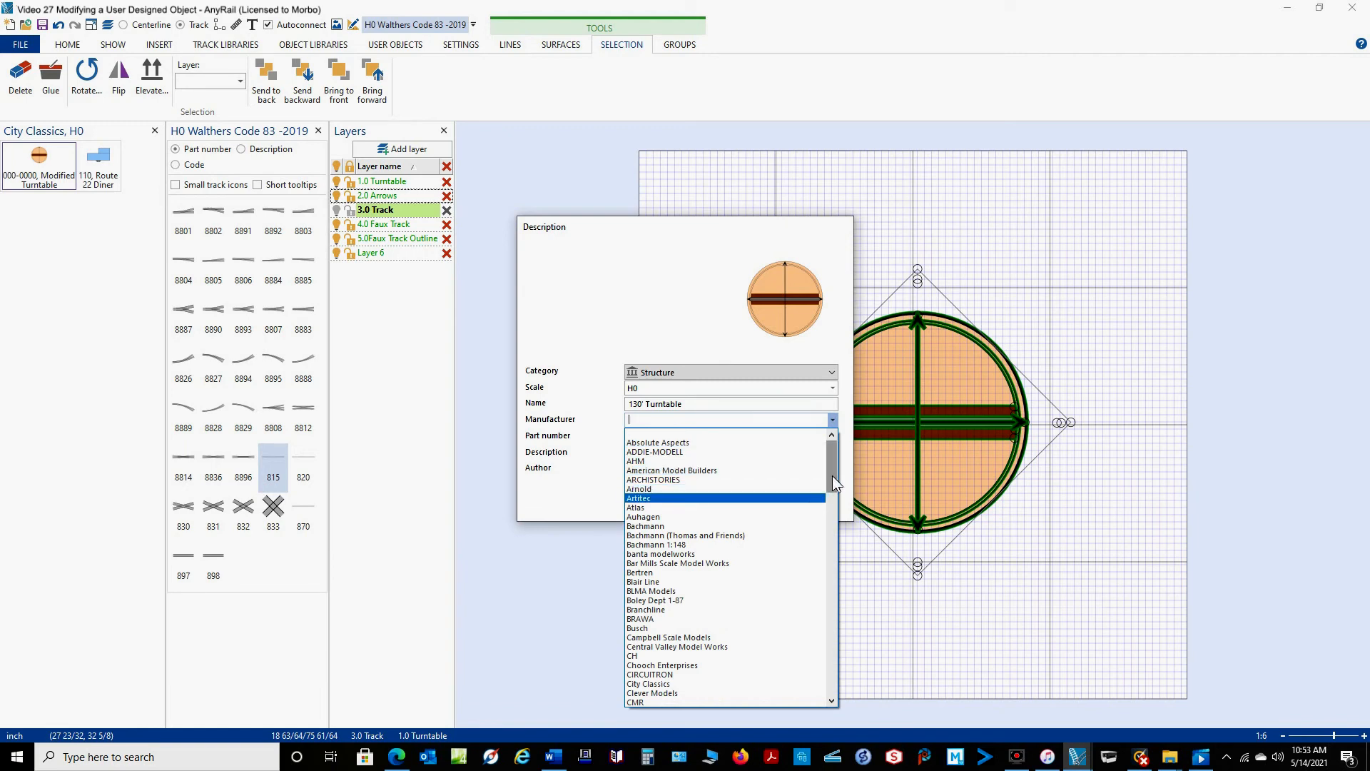
{"action": "scroll", "coordinate": [833, 475], "scroll_direction": "down", "scroll_amount": 1}
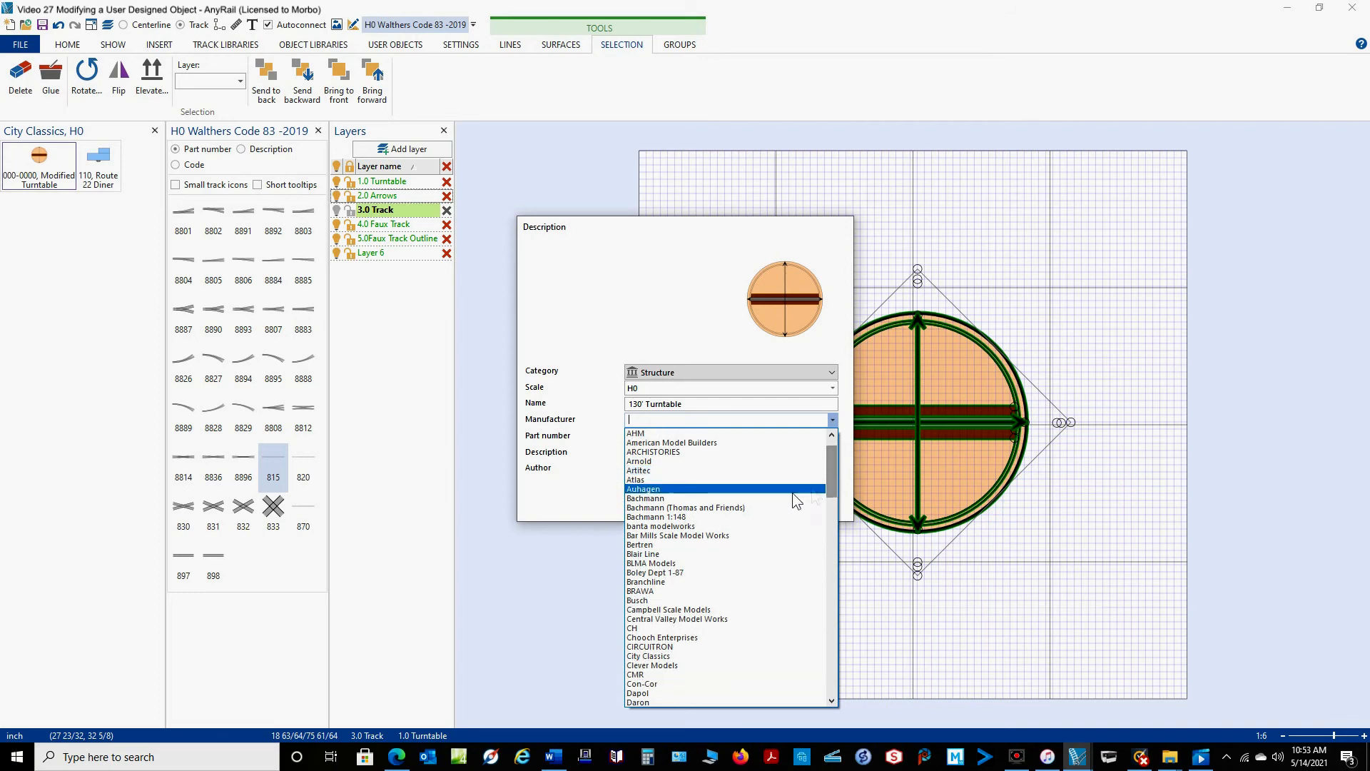
{"action": "left_click", "coordinate": [651, 656]}
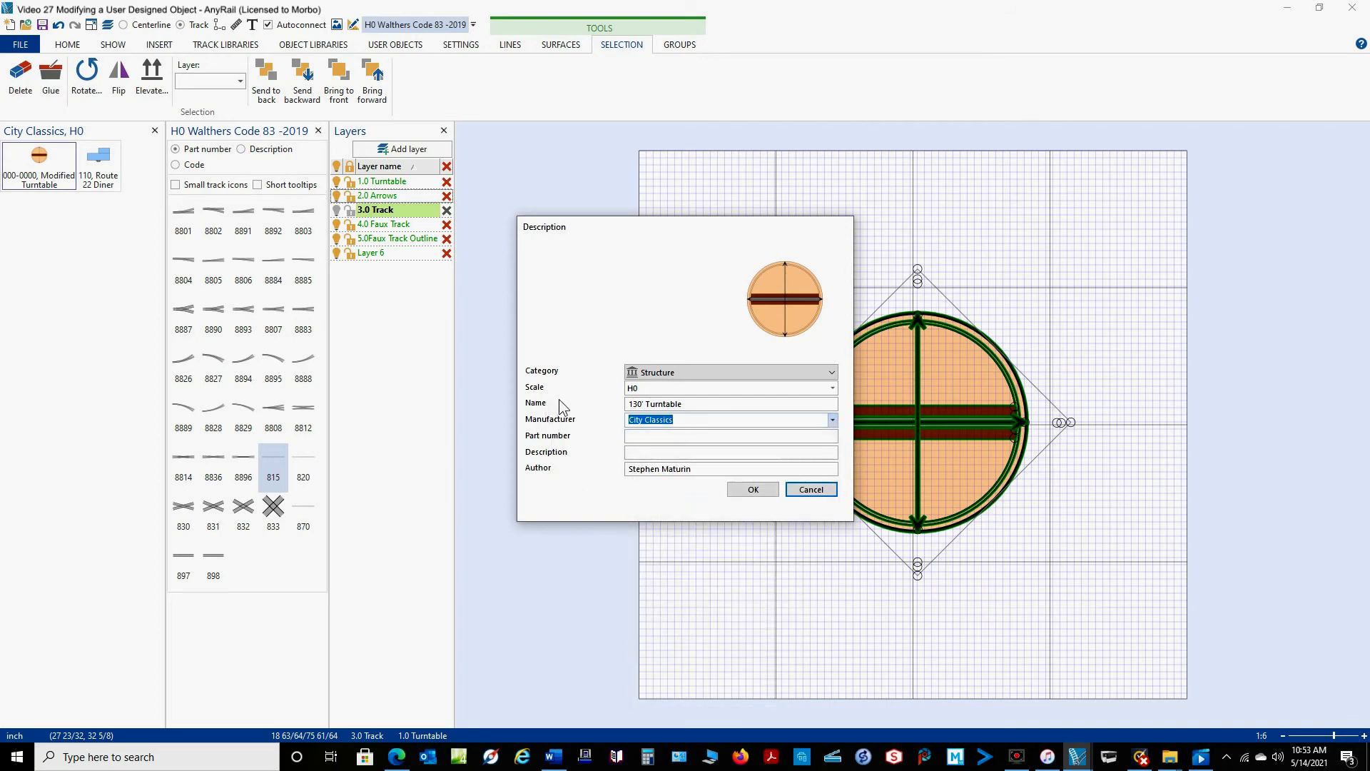
Step: Enter part number 000-0001 and description Modified Walthers 130' Turntable, and save the object
{"action": "left_click", "coordinate": [685, 437]}
{"action": "type", "text": "Modified Walther"}
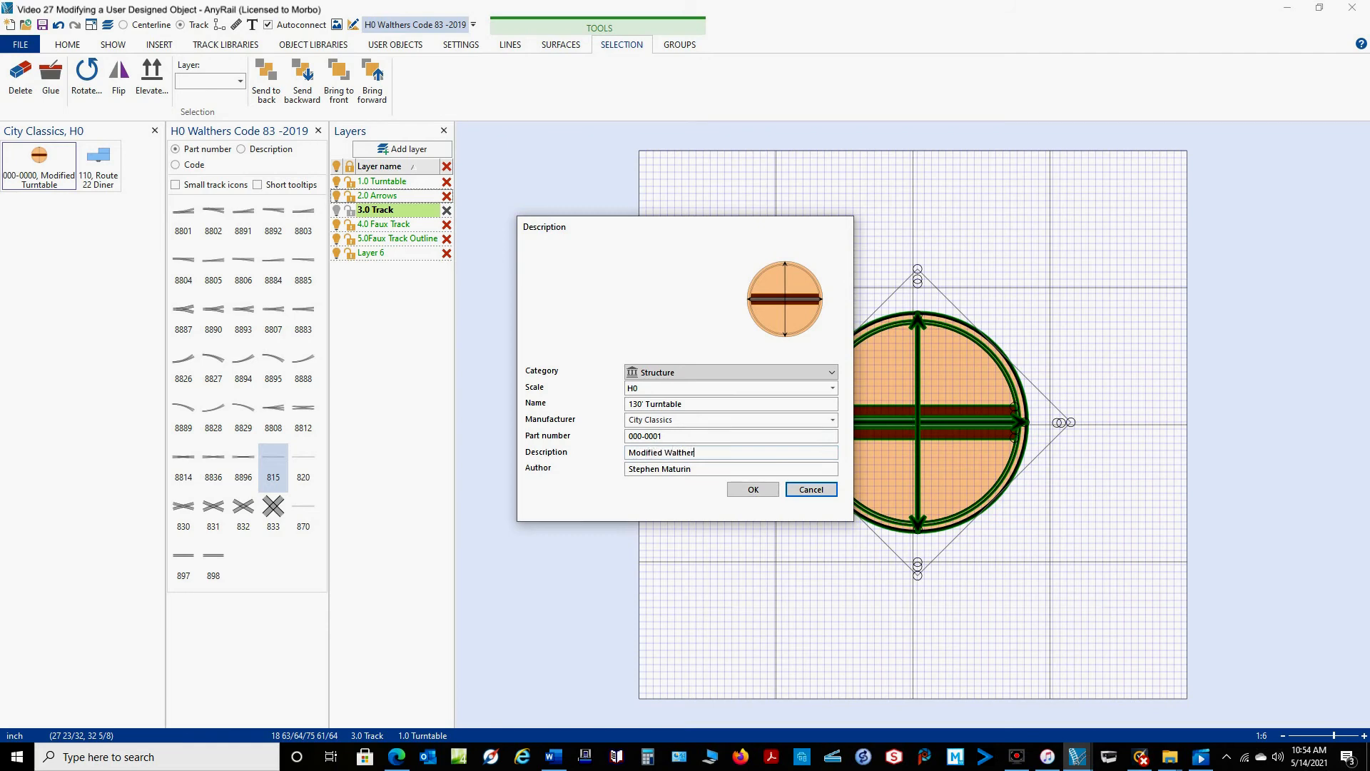
{"action": "type", "text": "s 130' Turntable"}
{"action": "left_click", "coordinate": [753, 490]}
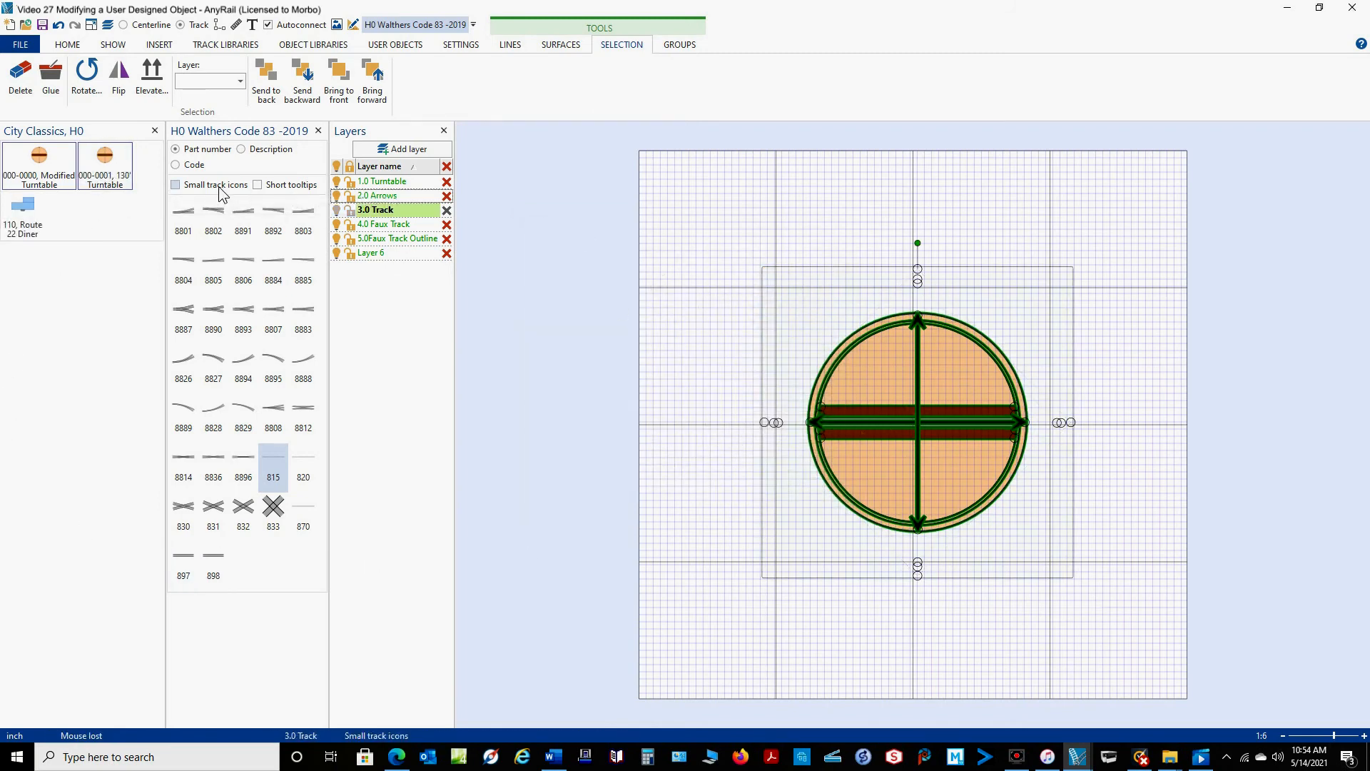
{"action": "left_click", "coordinate": [113, 158]}
{"action": "left_click_drag", "start_coordinate": [740, 406], "coordinate": [692, 354]}
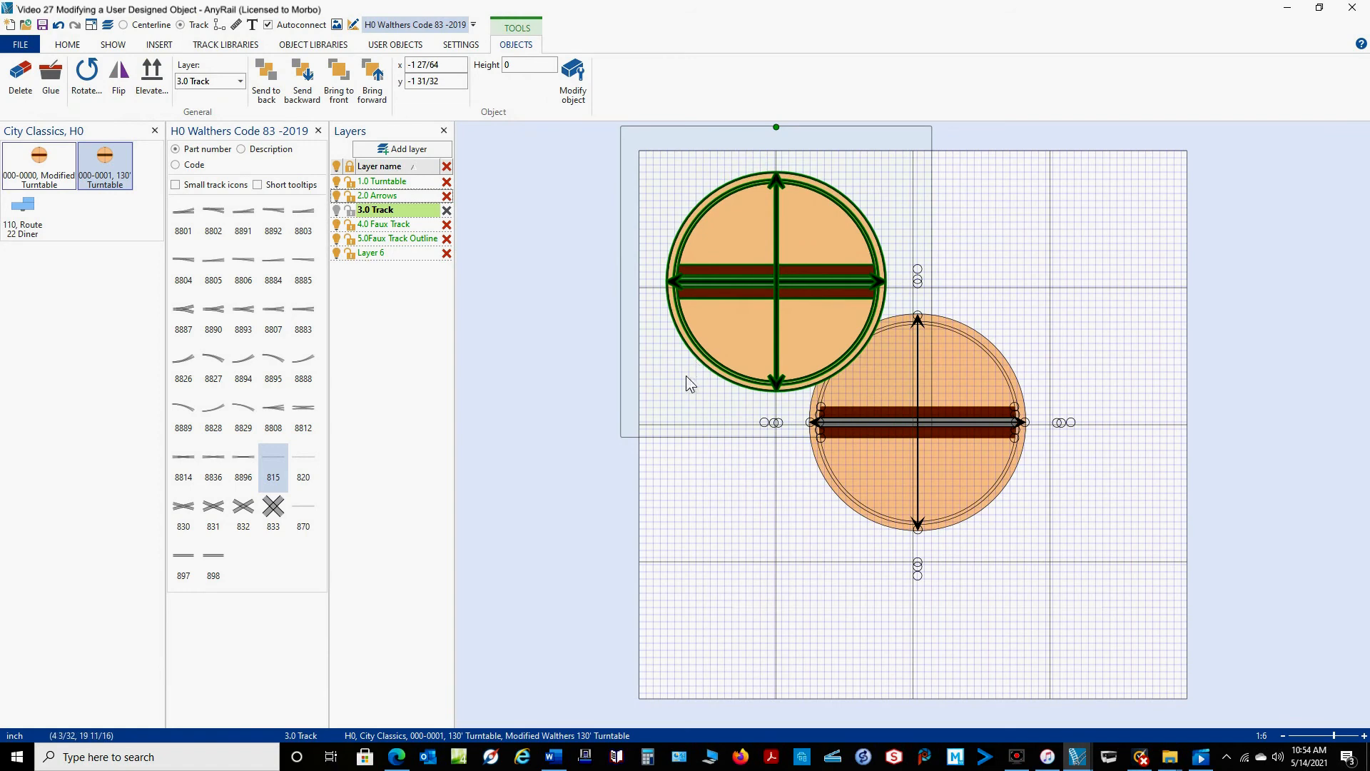
{"action": "left_click", "coordinate": [979, 190]}
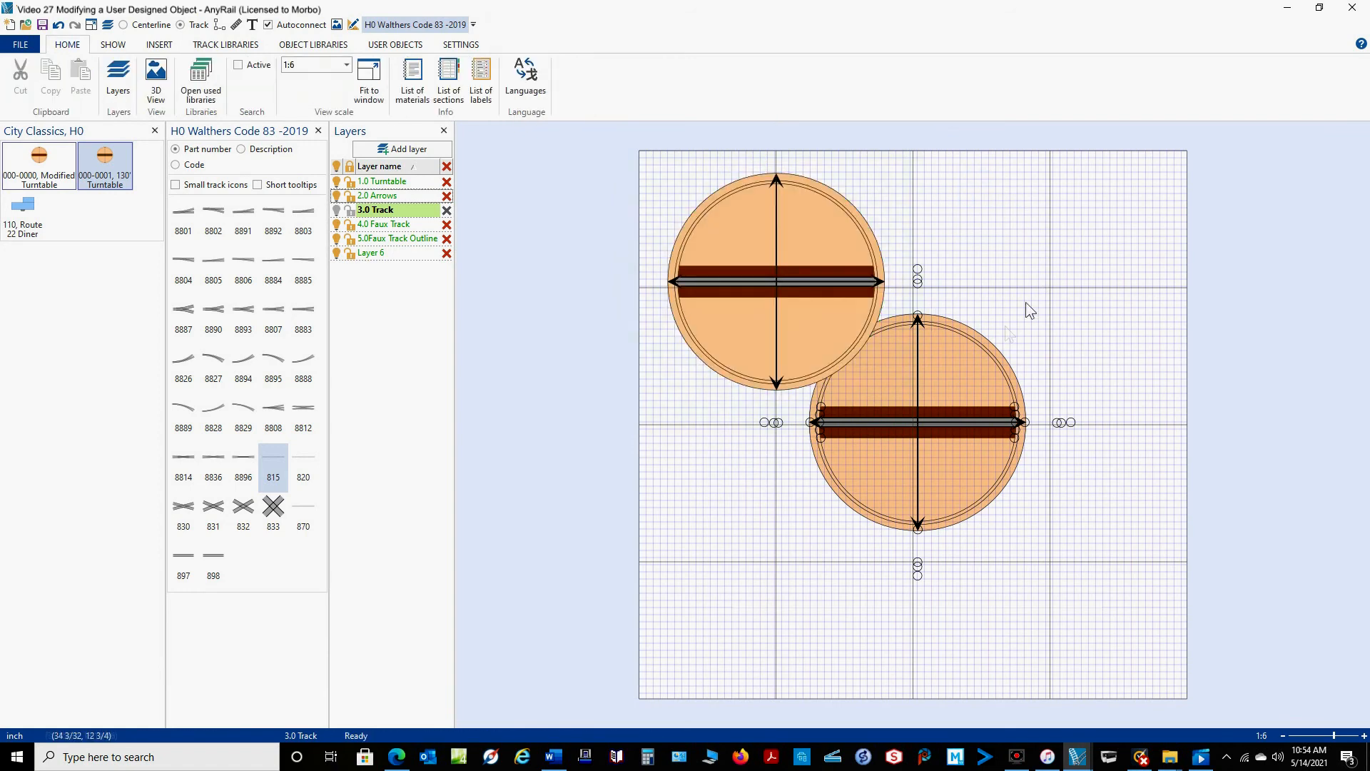
Step: Place a piece of 815 flex track against the right edge of the placed turntable, lined up with its horizontal arrow
{"action": "left_click", "coordinate": [275, 471]}
{"action": "left_click_drag", "start_coordinate": [661, 331], "coordinate": [953, 285]}
{"action": "scroll", "coordinate": [878, 300], "scroll_direction": "up", "scroll_amount": 3}
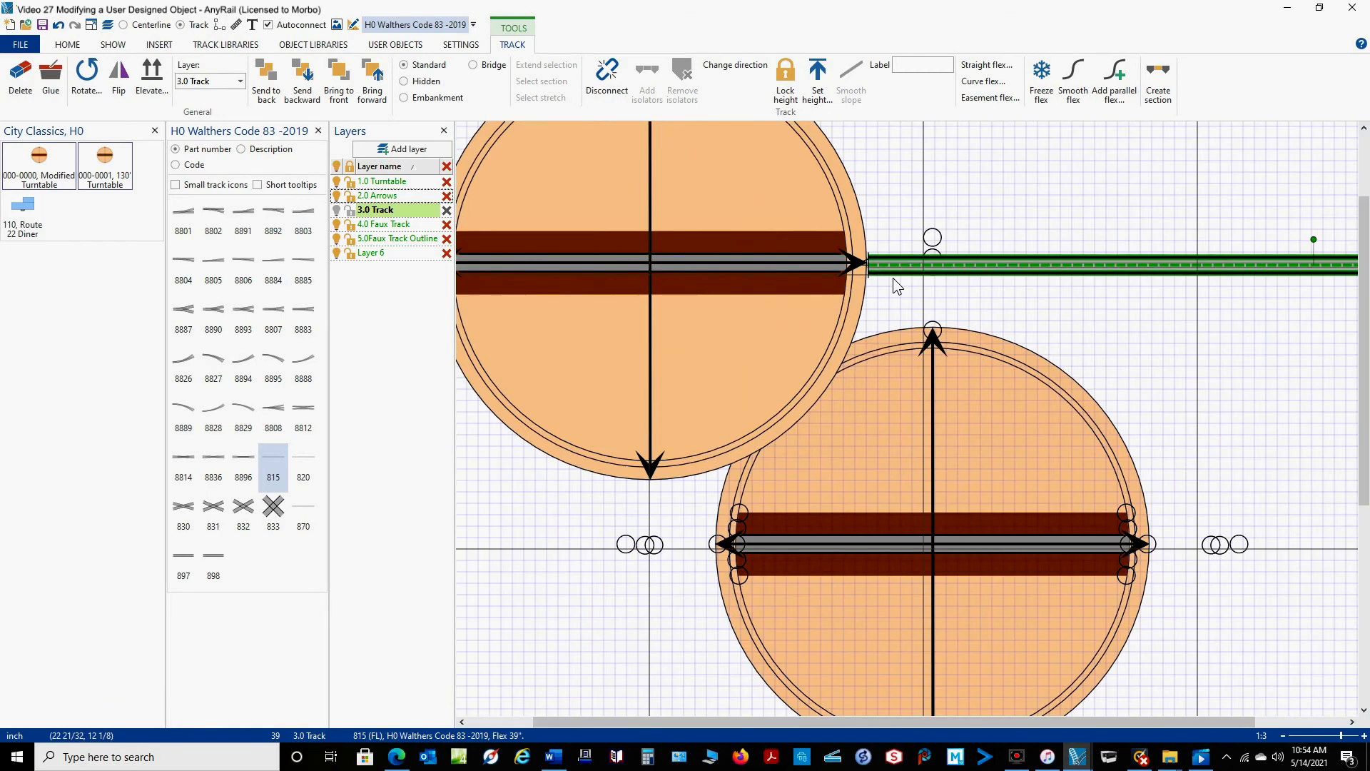
{"action": "left_click", "coordinate": [895, 276]}
{"action": "left_click_drag", "start_coordinate": [896, 272], "coordinate": [895, 270]}
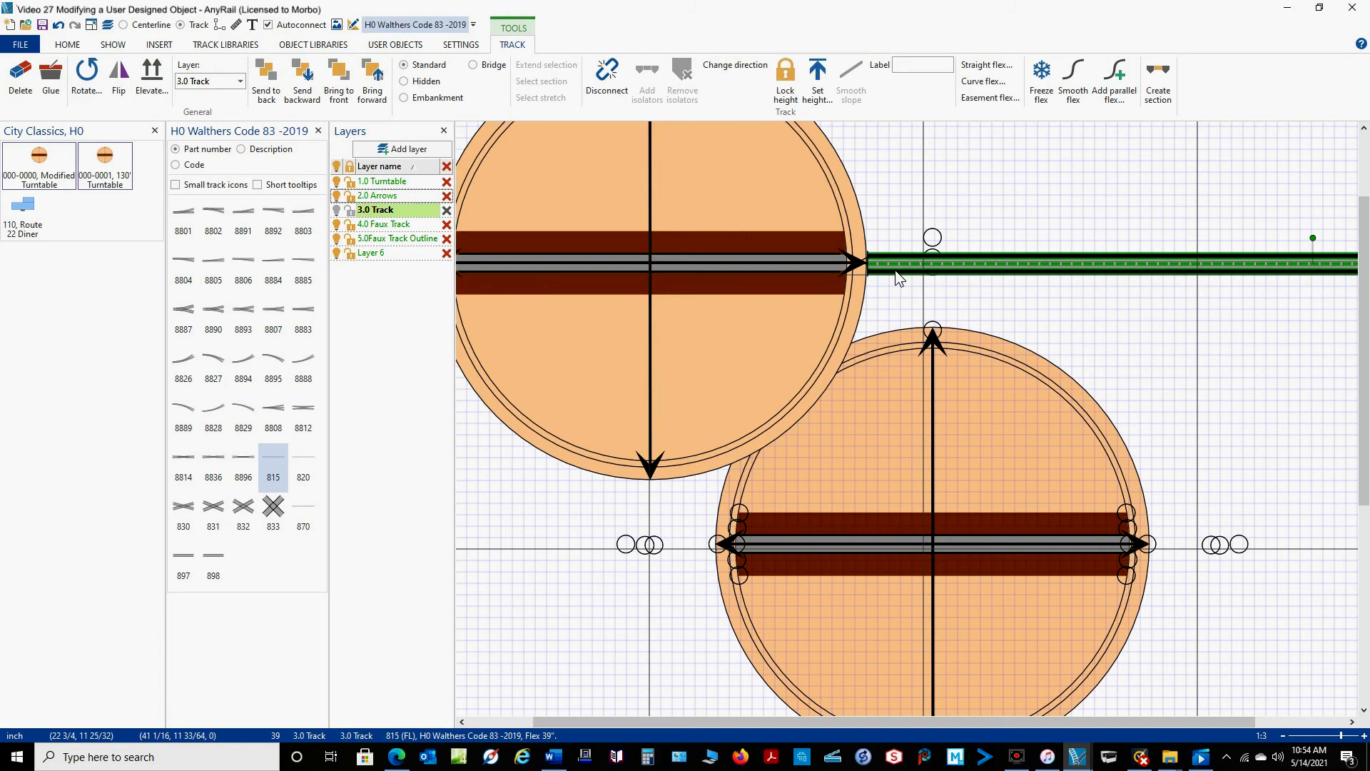
Step: Delete the test flex track and the placed 000-0001 turntable copy
{"action": "scroll", "coordinate": [895, 270], "scroll_direction": "down", "scroll_amount": 3}
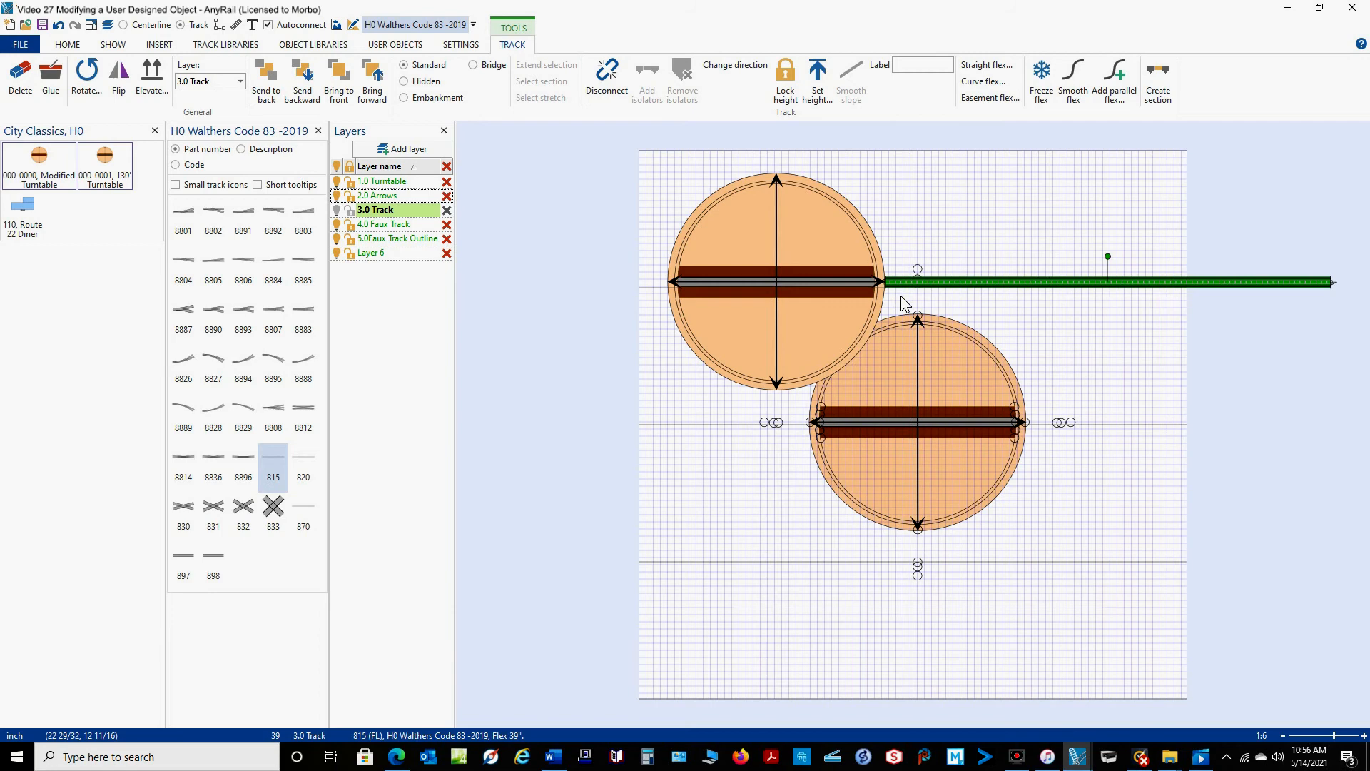
{"action": "key", "text": "Delete"}
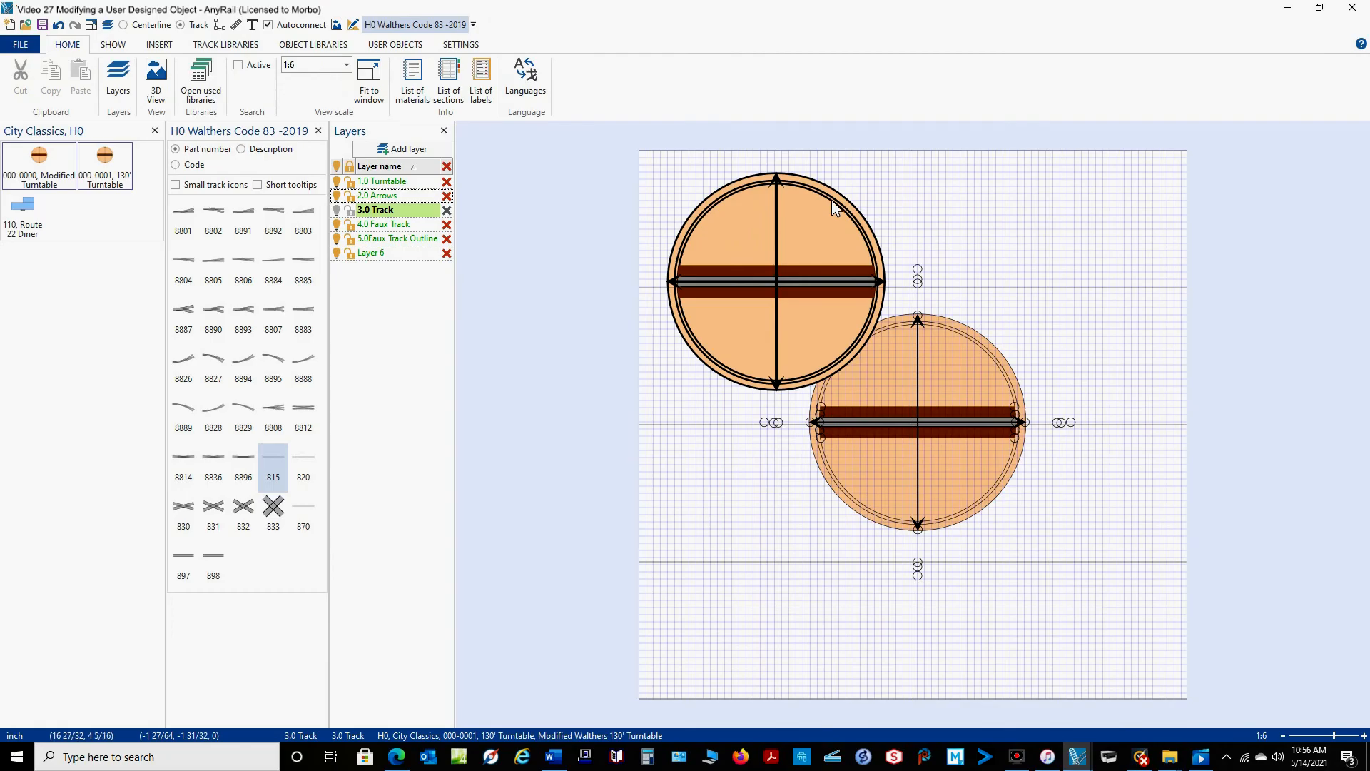
{"action": "left_click", "coordinate": [832, 200]}
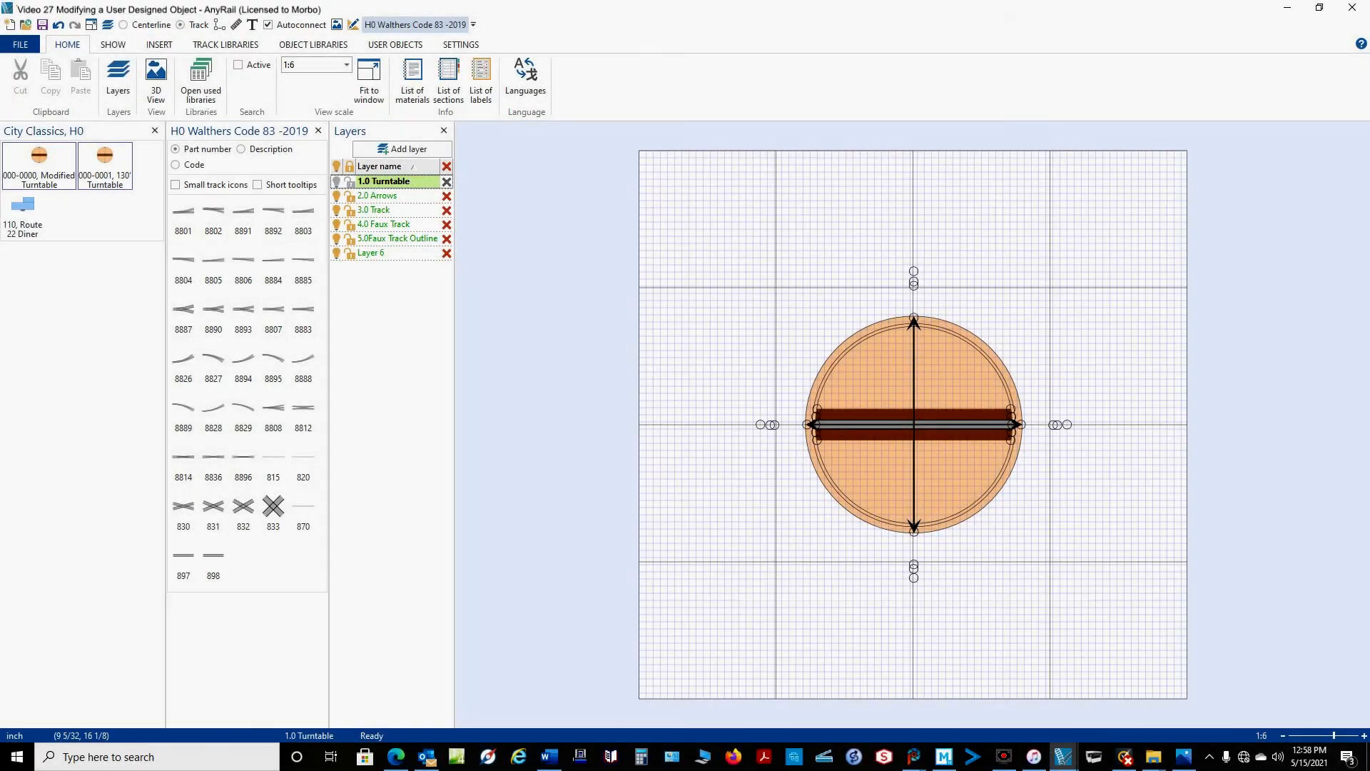
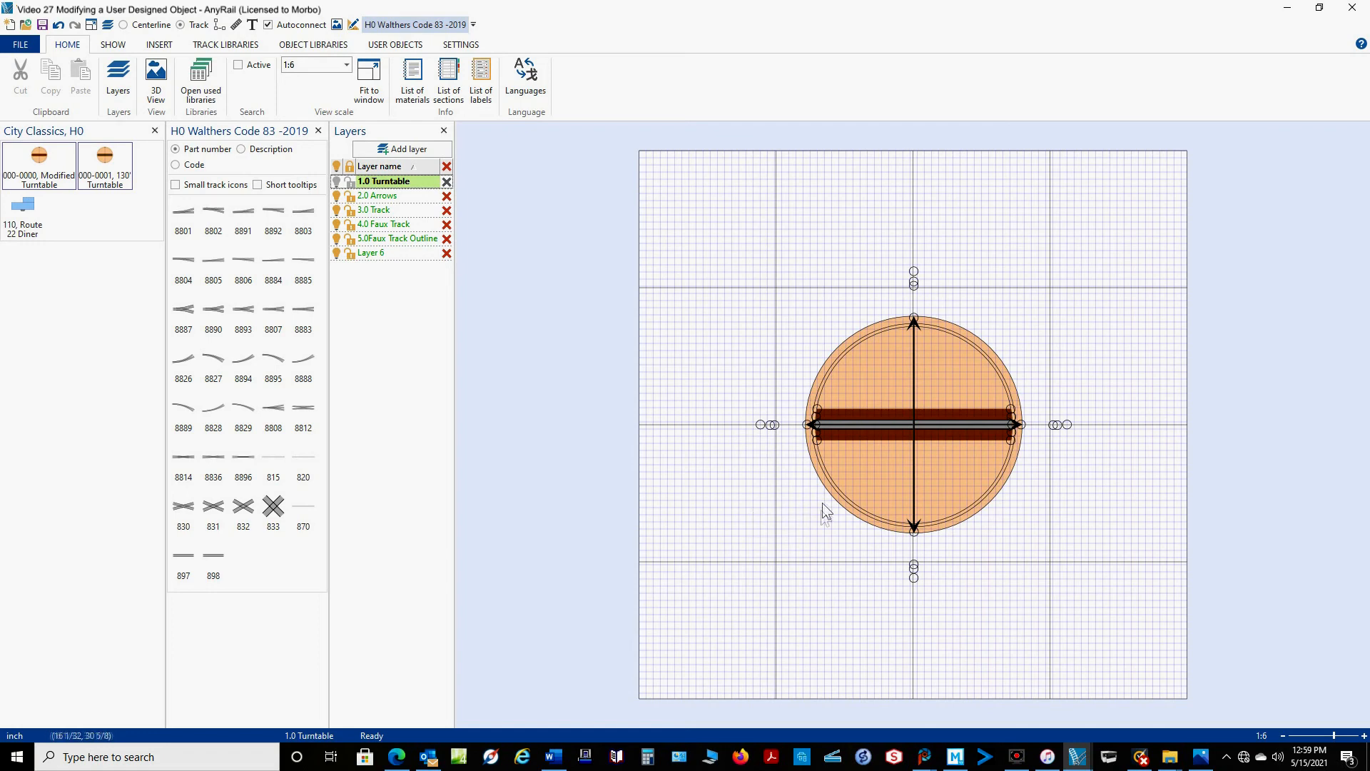
Step: Place the 000-0000 Modified Turntable object above and left of the original drawing, at about x -1 9/64, y 1/8
{"action": "left_click", "coordinate": [55, 183]}
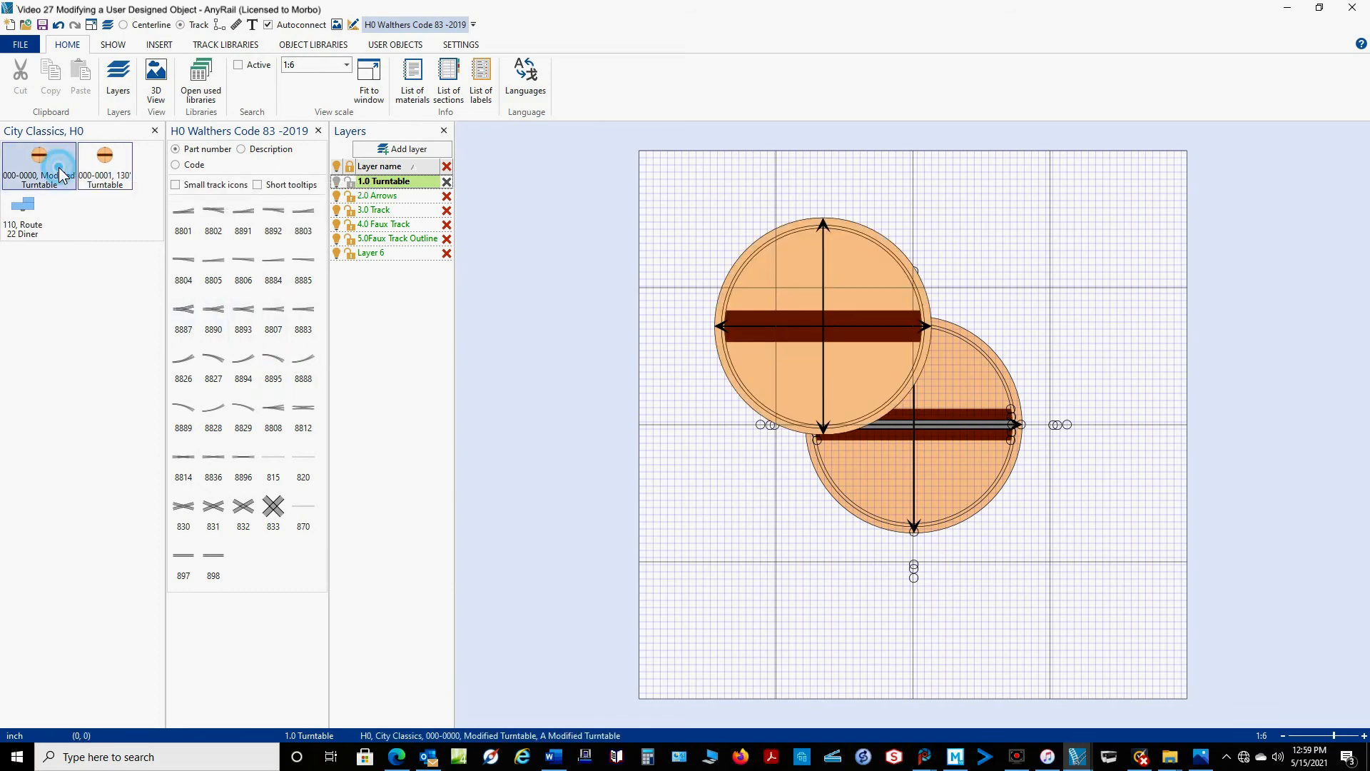
{"action": "left_click_drag", "start_coordinate": [733, 388], "coordinate": [688, 367]}
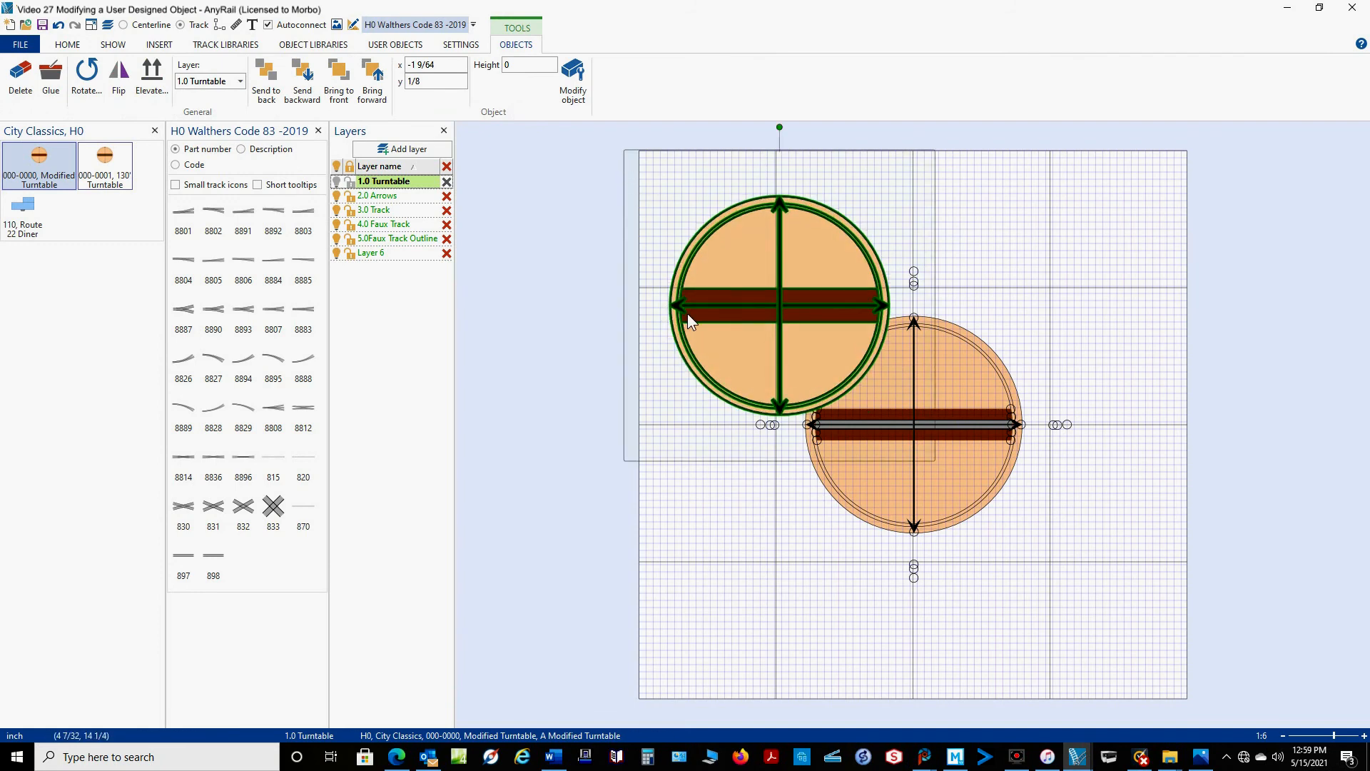
Step: Move the placed Modified Turntable object slightly up and left, to about x -1 45/64, y -1 5/16, and delete it
{"action": "left_click_drag", "start_coordinate": [685, 288], "coordinate": [679, 271]}
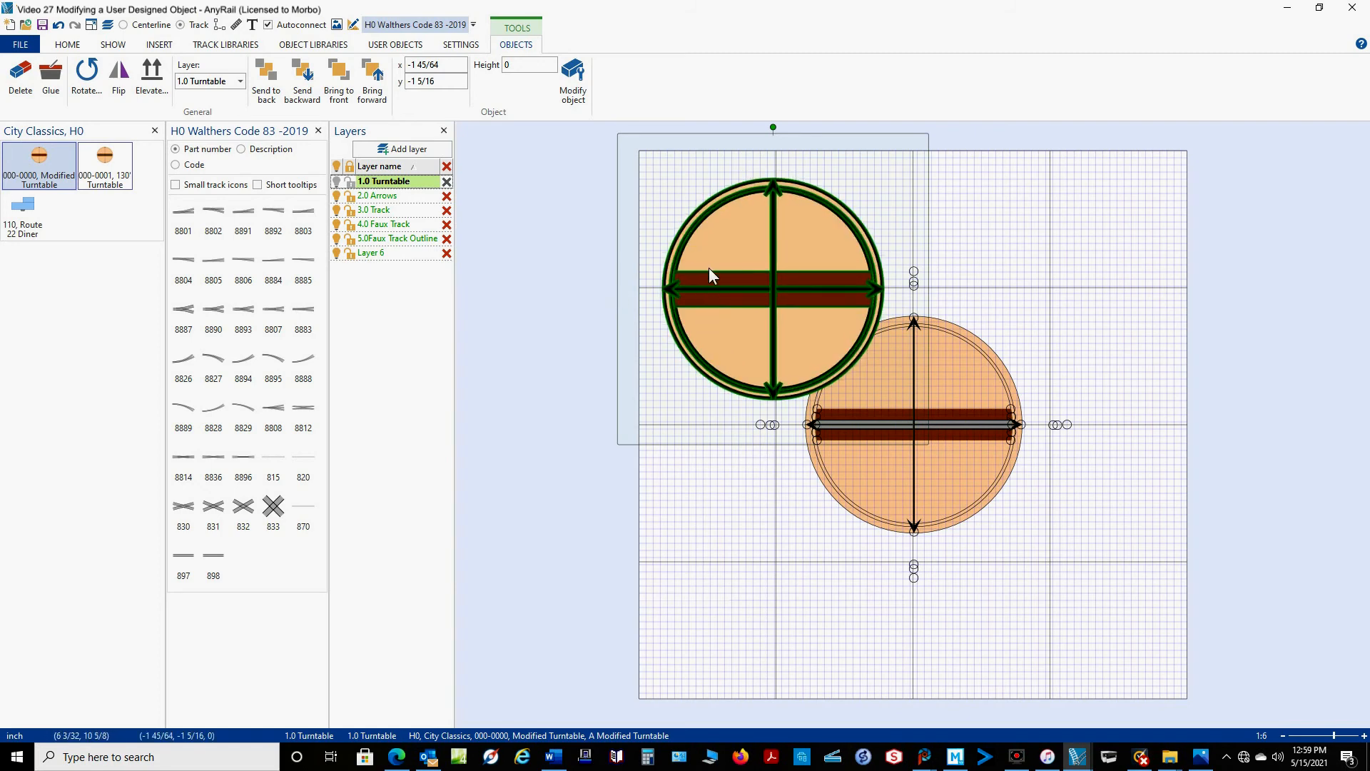
{"action": "key", "text": "Delete"}
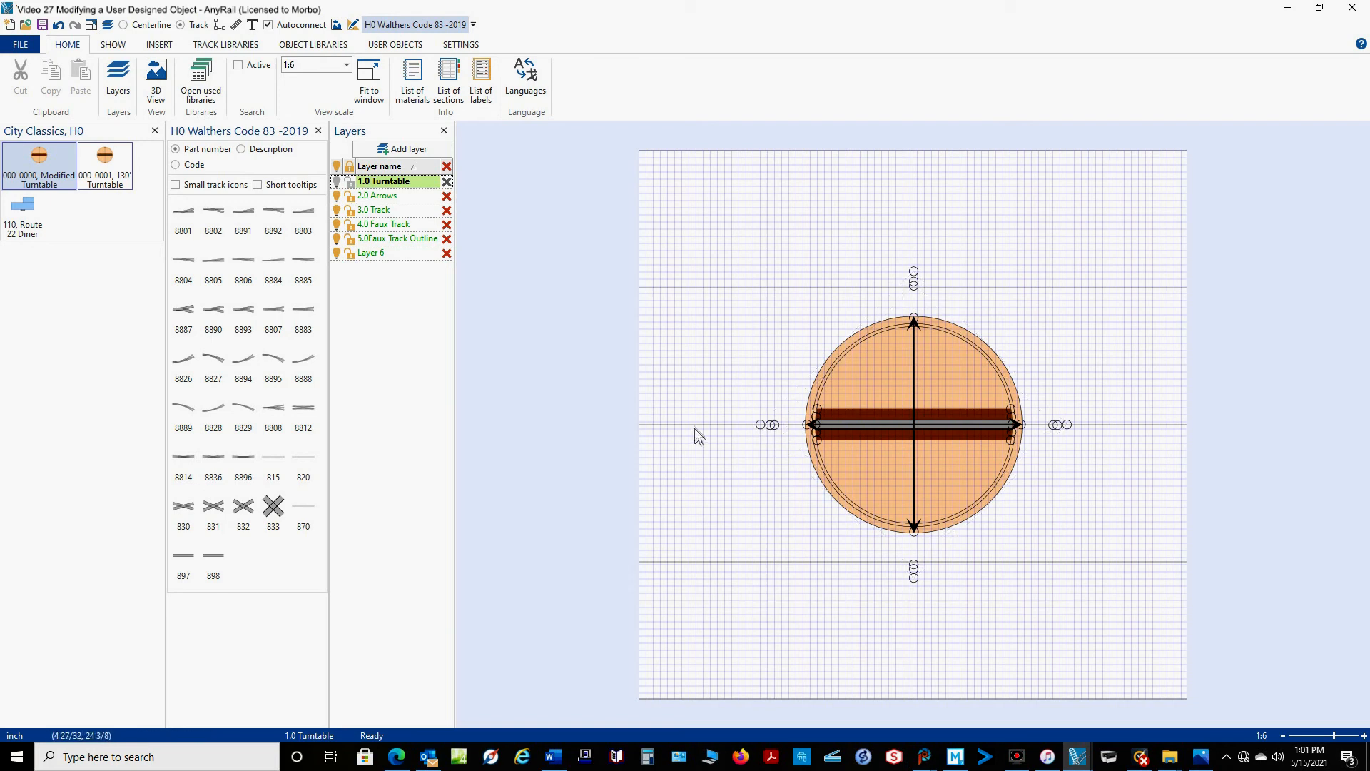
Step: Rotate the entire original turntable drawing, including its outer connection circles, 45 degrees counterclockwise
{"action": "left_click_drag", "start_coordinate": [701, 202], "coordinate": [1141, 656]}
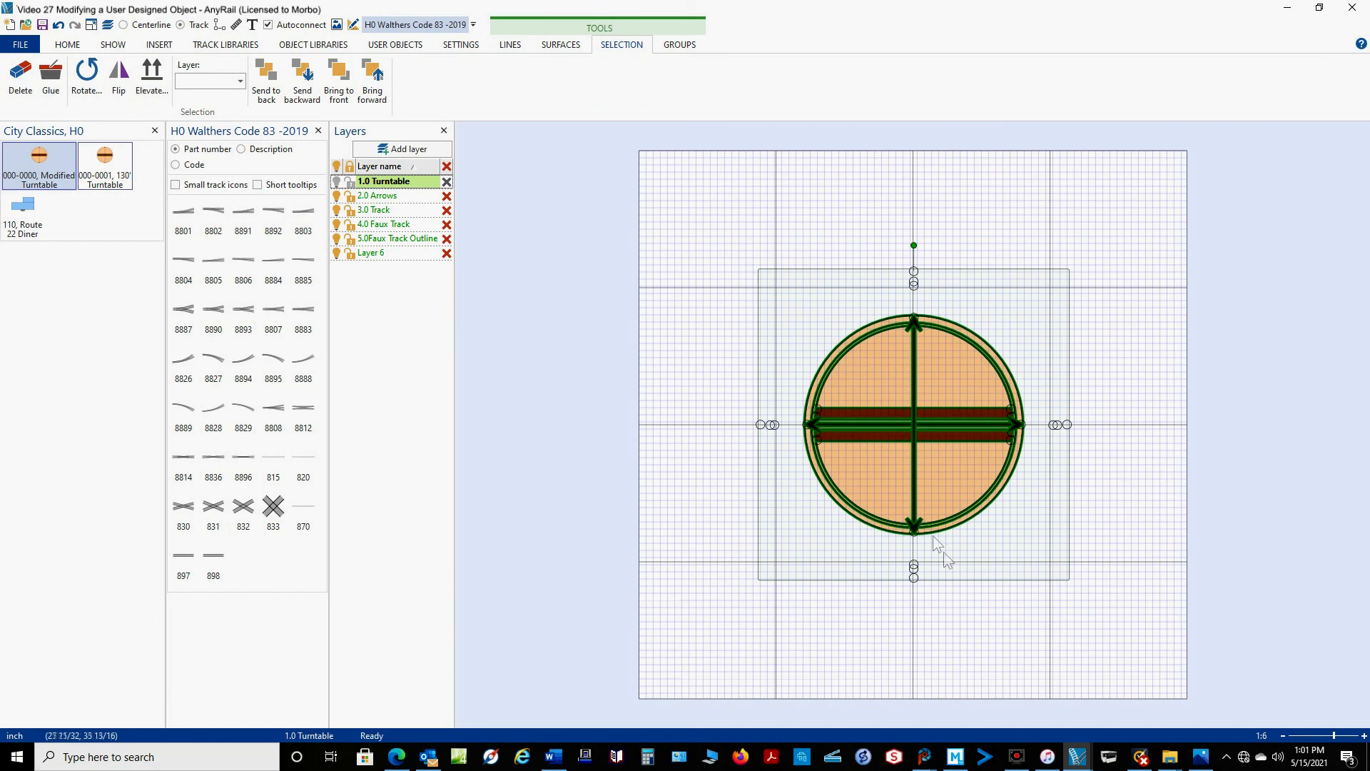
{"action": "right_click", "coordinate": [900, 425]}
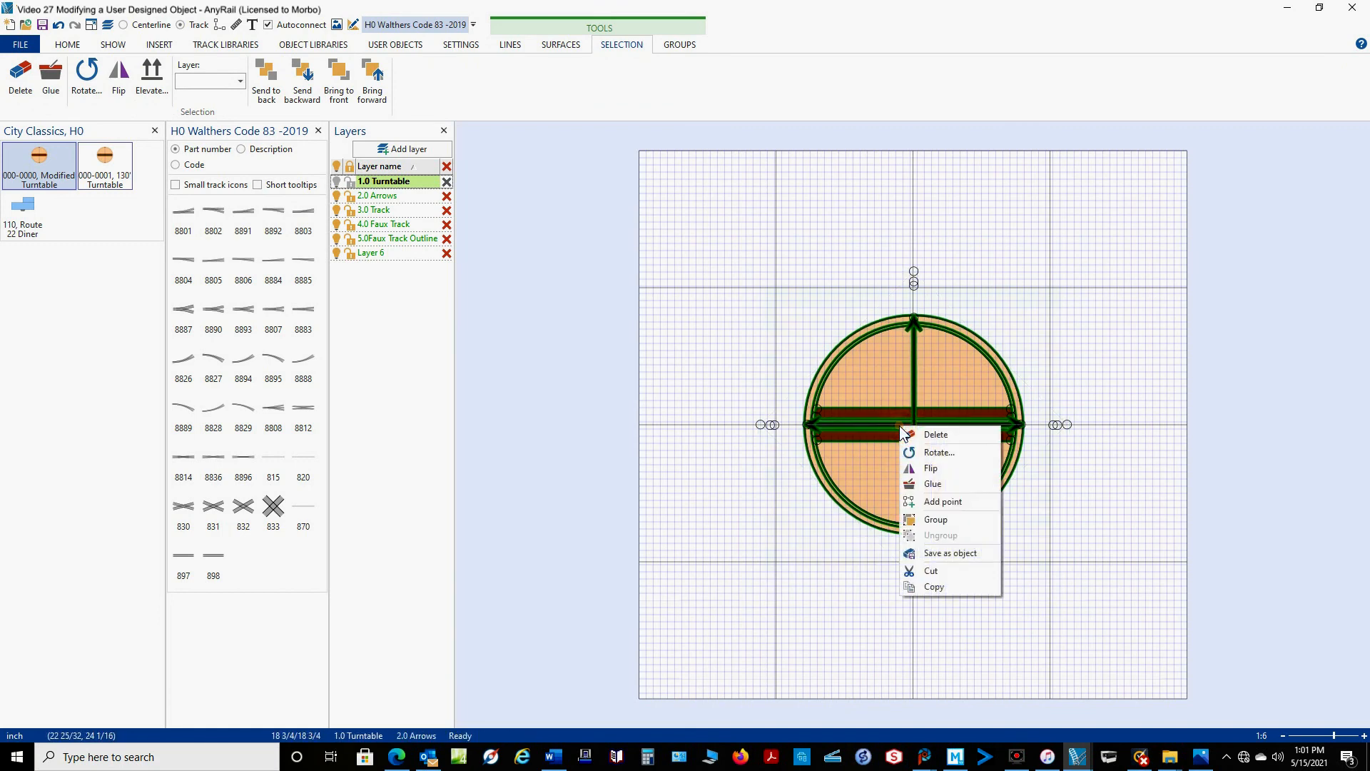
{"action": "left_click", "coordinate": [930, 453]}
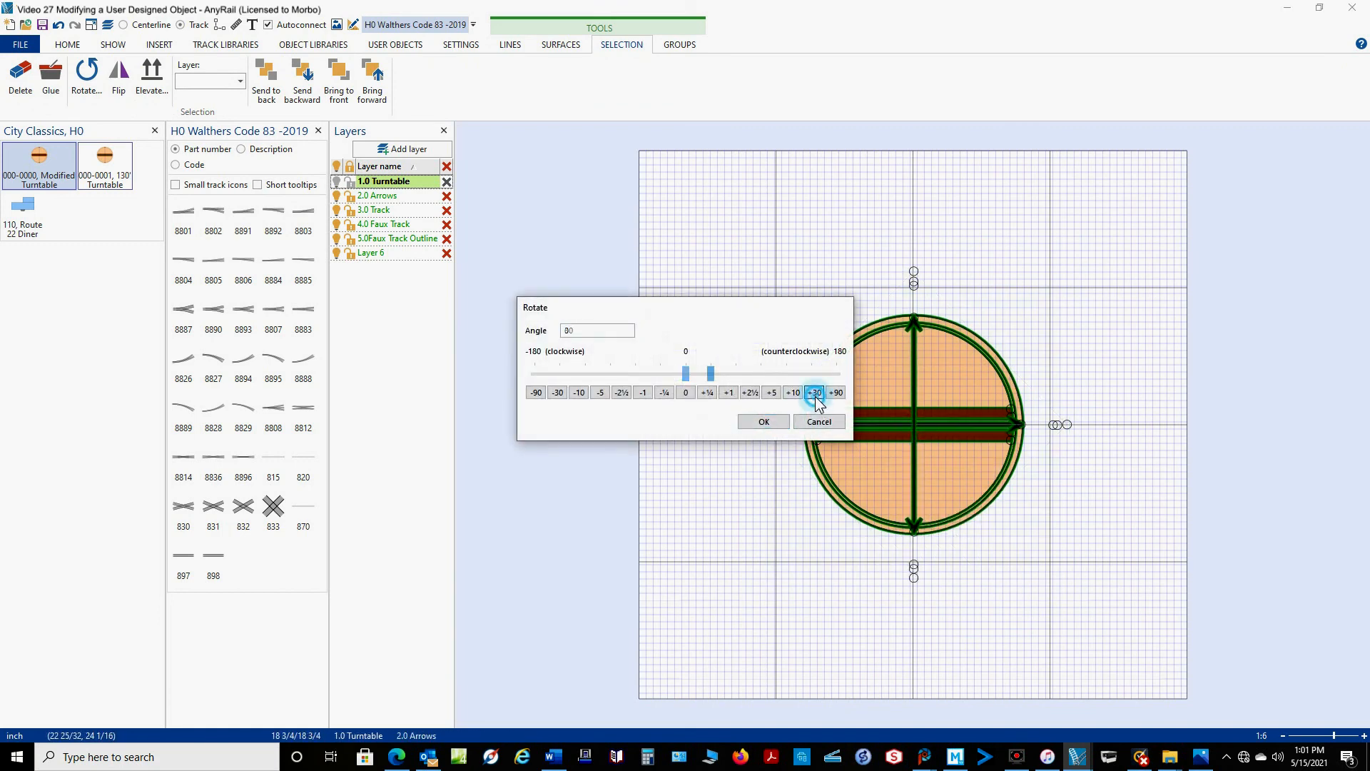
{"action": "left_click", "coordinate": [814, 392]}
{"action": "left_click", "coordinate": [793, 392]}
{"action": "left_click", "coordinate": [773, 392]}
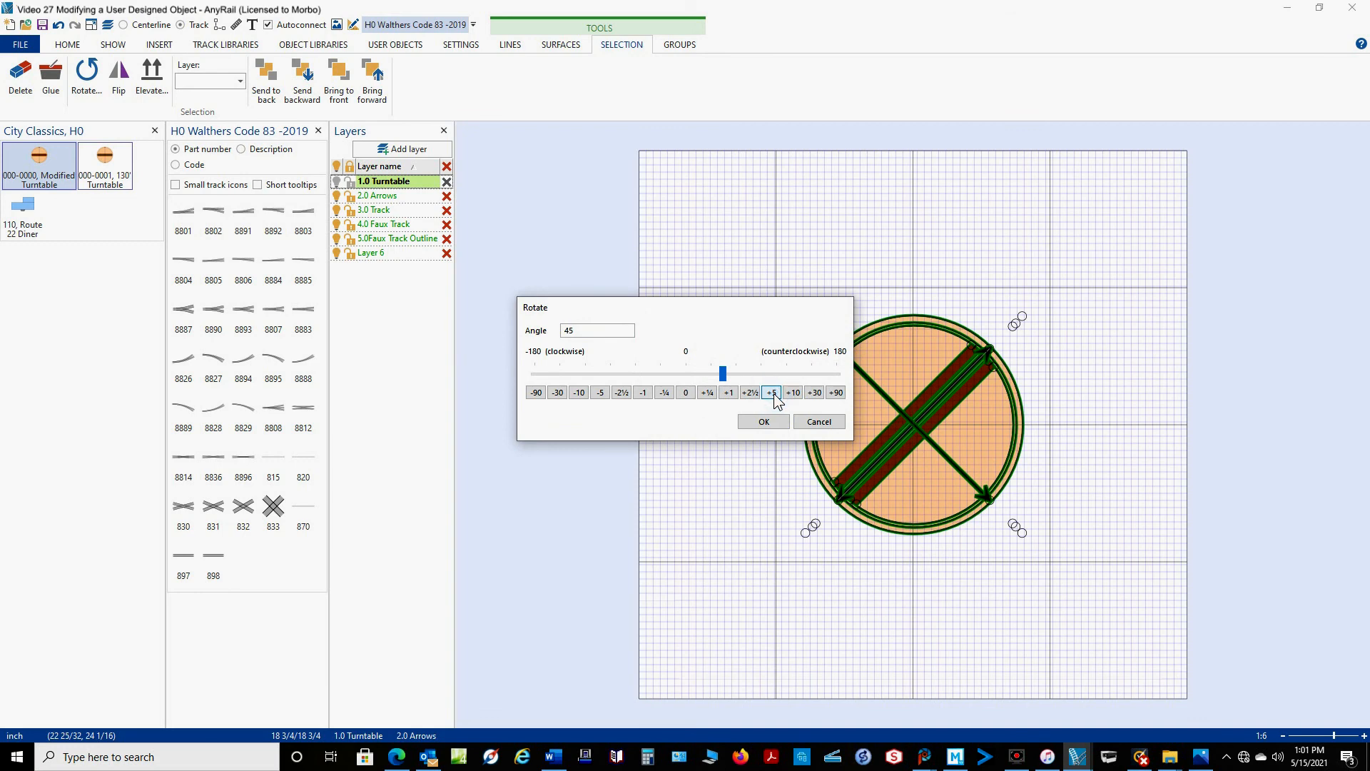
{"action": "left_click", "coordinate": [763, 421]}
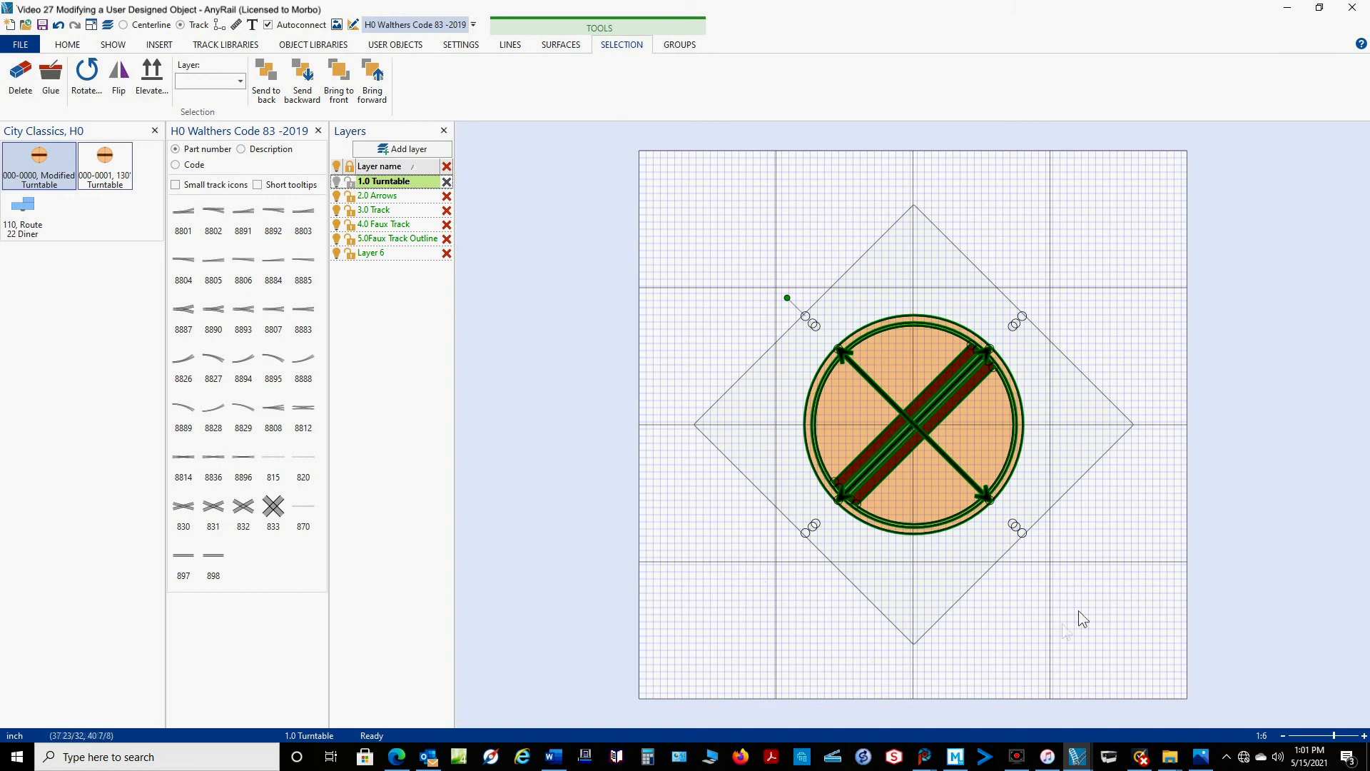
Step: Reselect the whole rotated turntable to check the extent of its selection frame, and clear the selection
{"action": "left_click", "coordinate": [1073, 262]}
{"action": "left_click_drag", "start_coordinate": [682, 191], "coordinate": [1145, 662]}
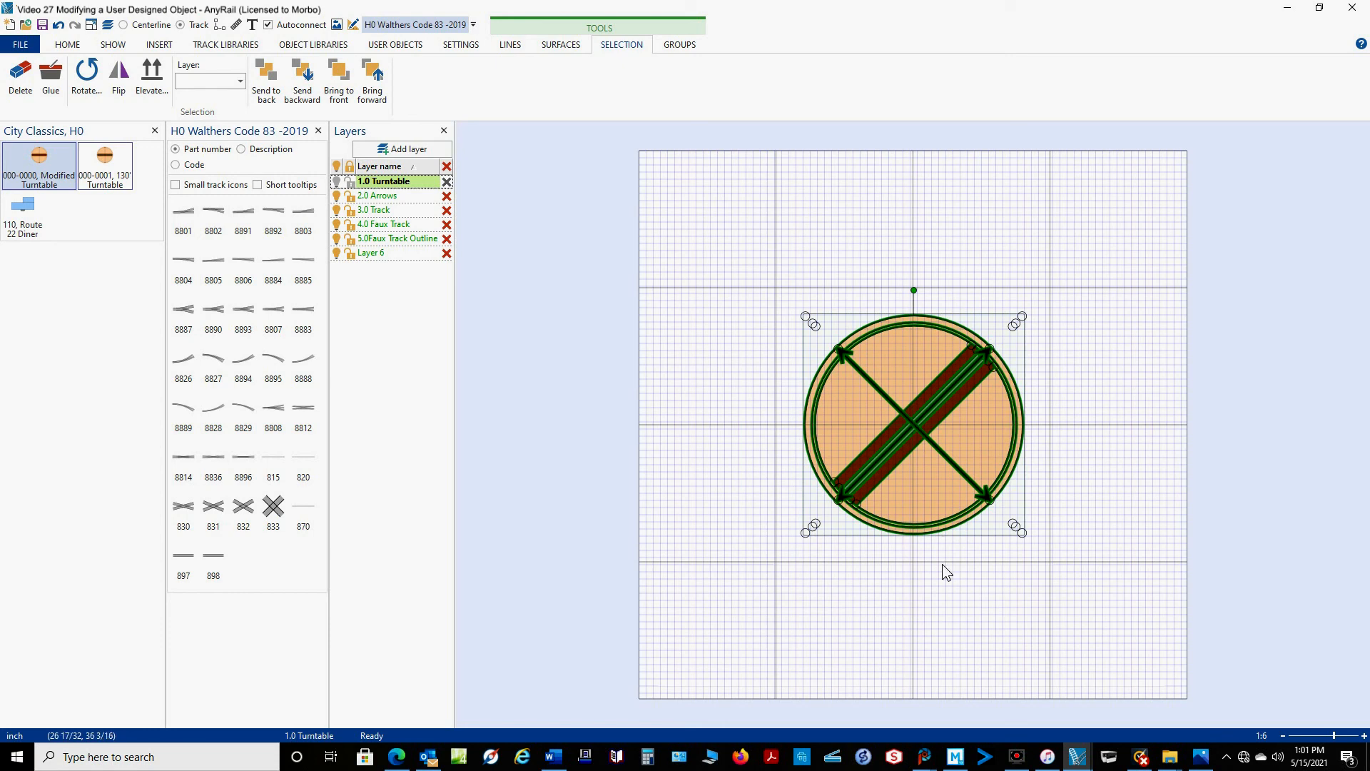
{"action": "left_click", "coordinate": [902, 597]}
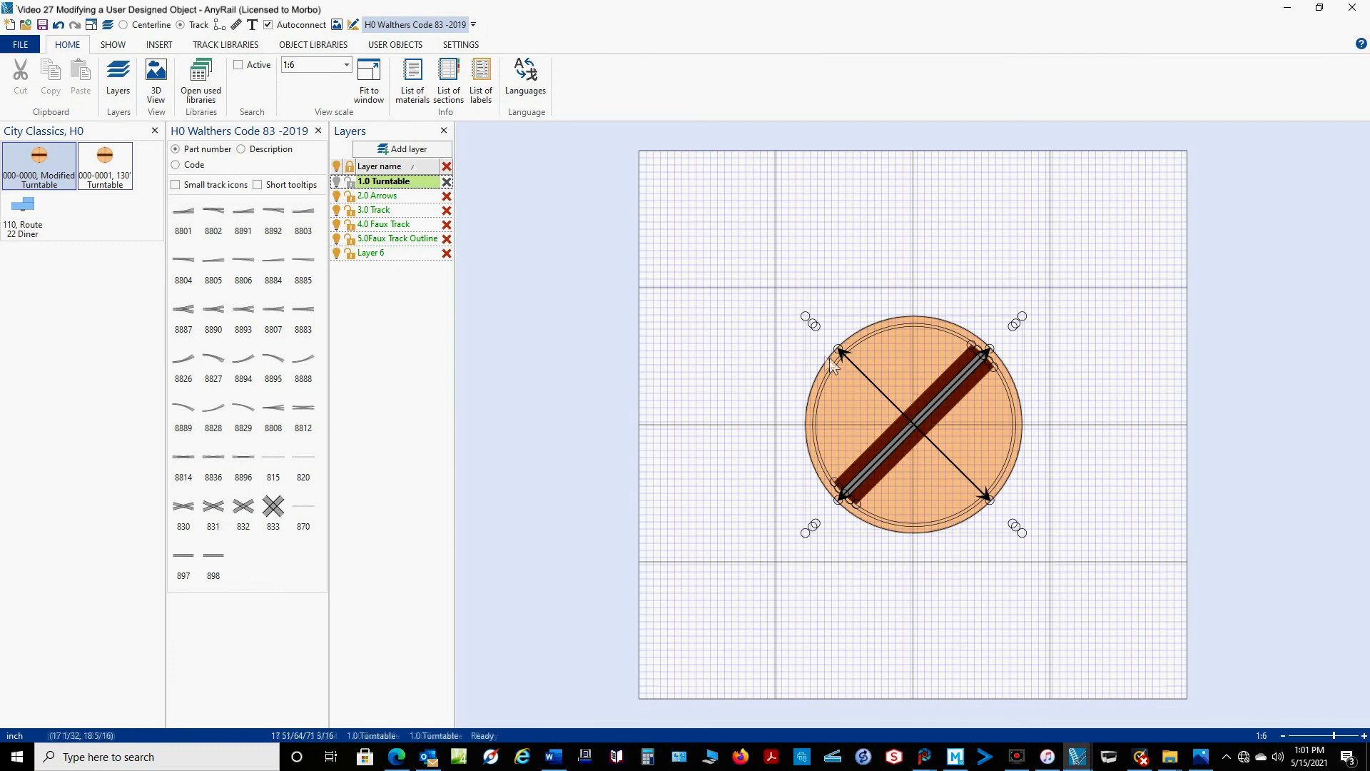
Step: Rotate only the bridge, its track and the arrows by -45 degrees, leaving the turntable circles as they are
{"action": "left_click_drag", "start_coordinate": [793, 333], "coordinate": [1050, 516]}
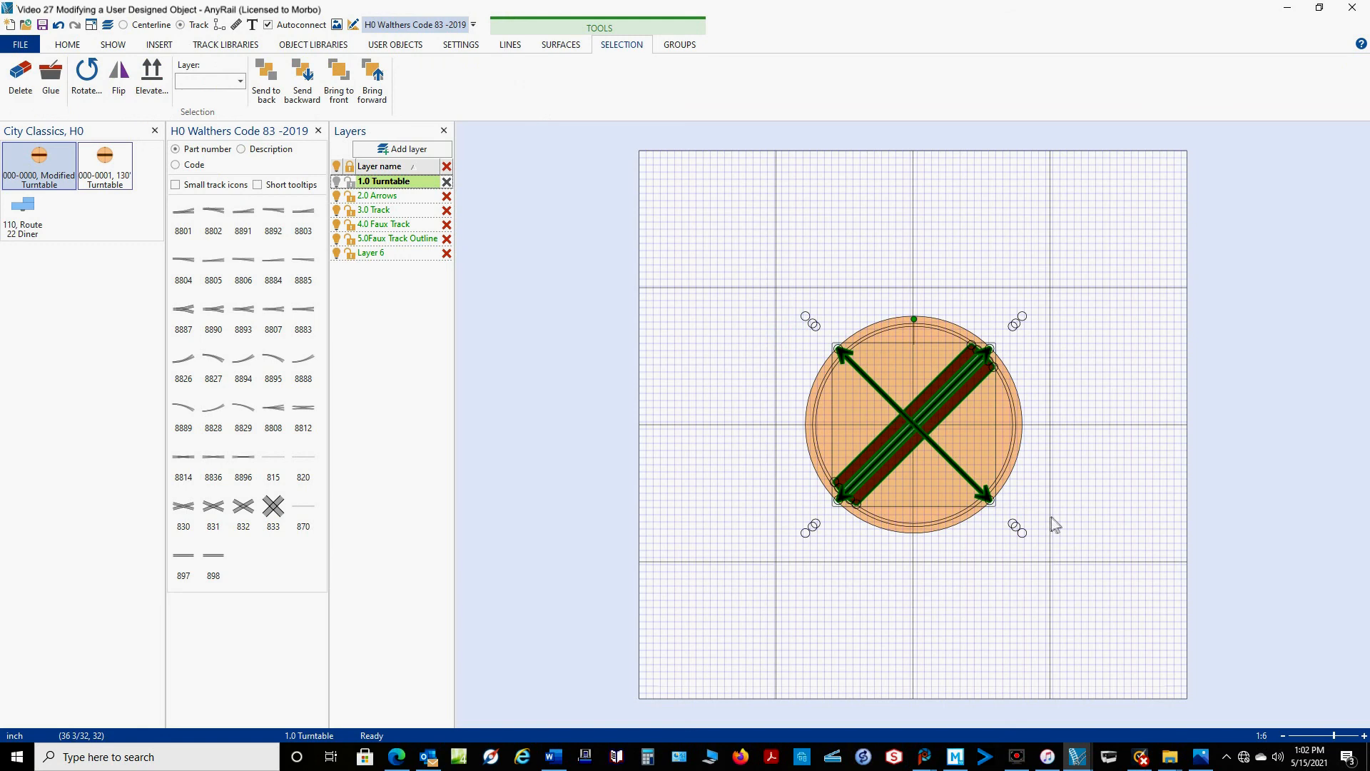
{"action": "right_click", "coordinate": [918, 426]}
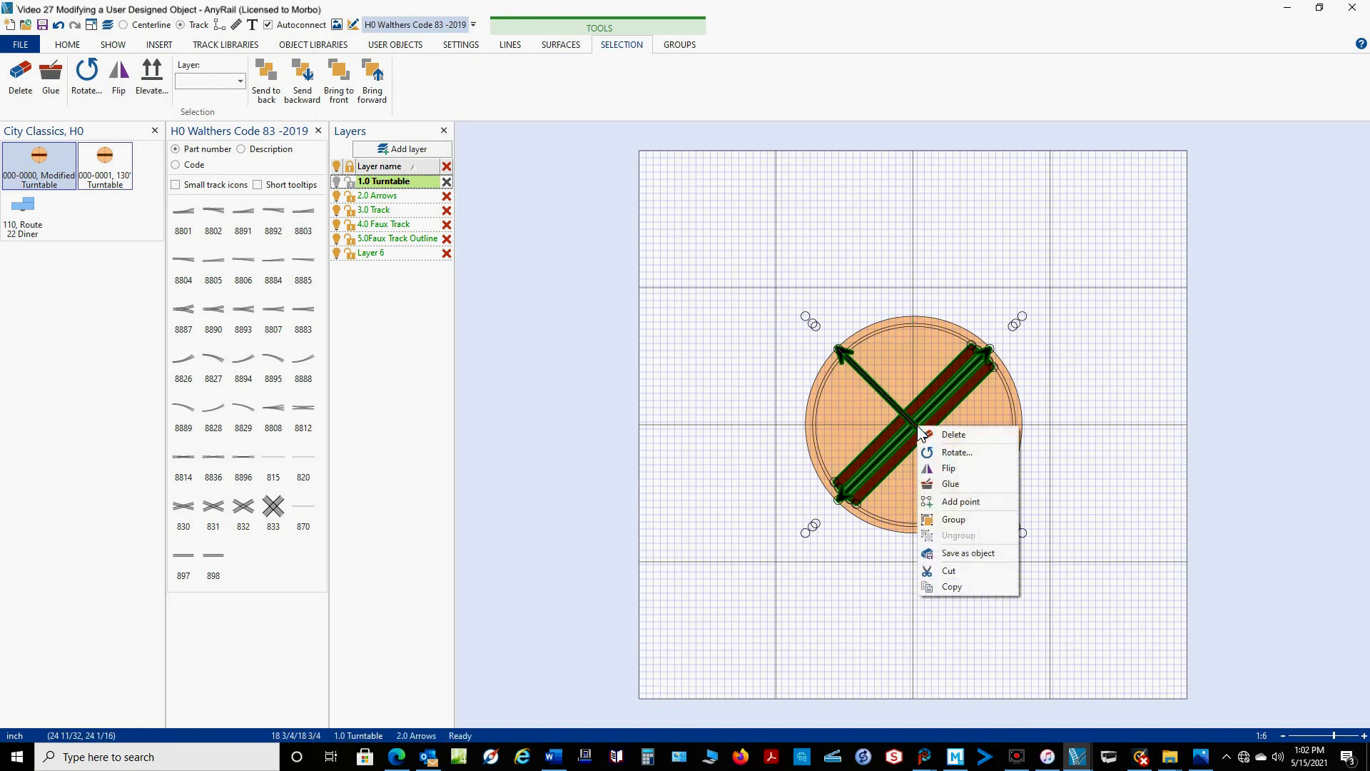
{"action": "left_click", "coordinate": [955, 452]}
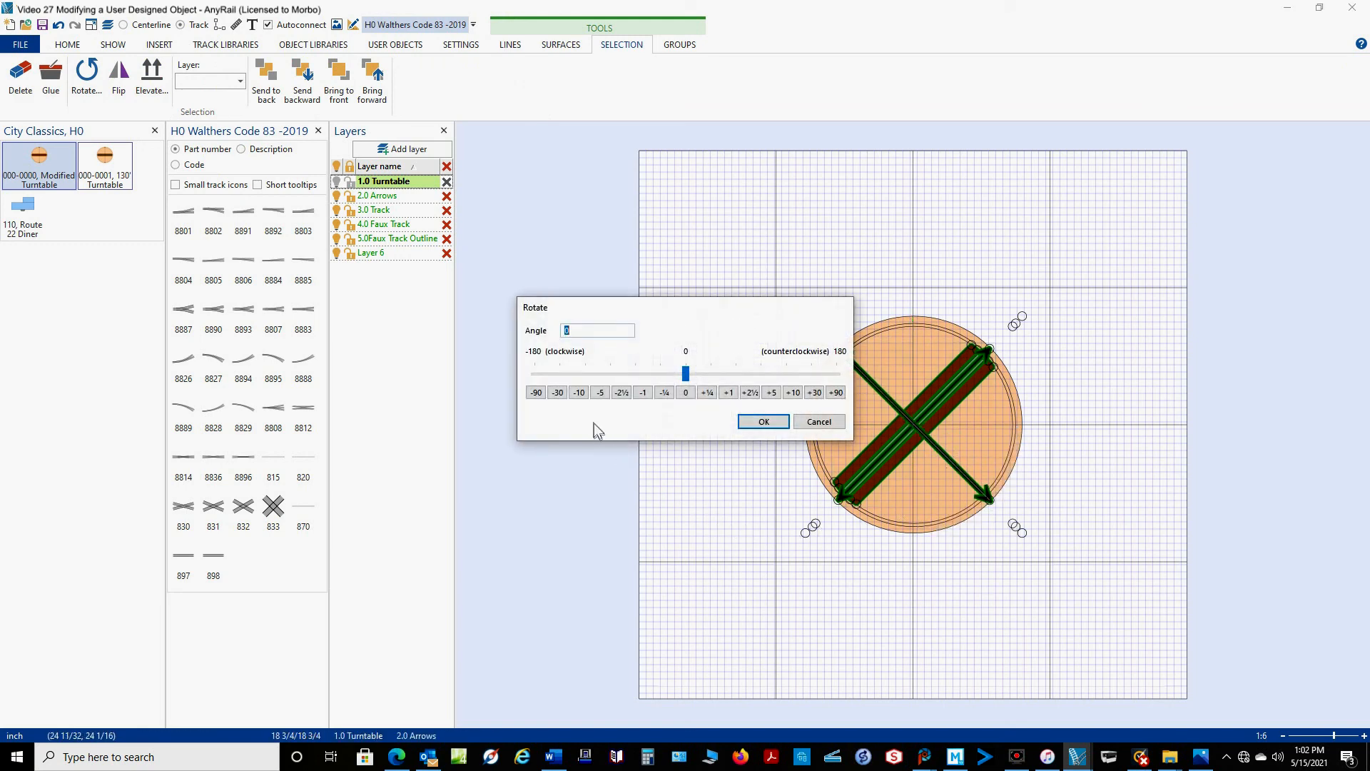
{"action": "left_click", "coordinate": [558, 393]}
{"action": "left_click", "coordinate": [582, 394]}
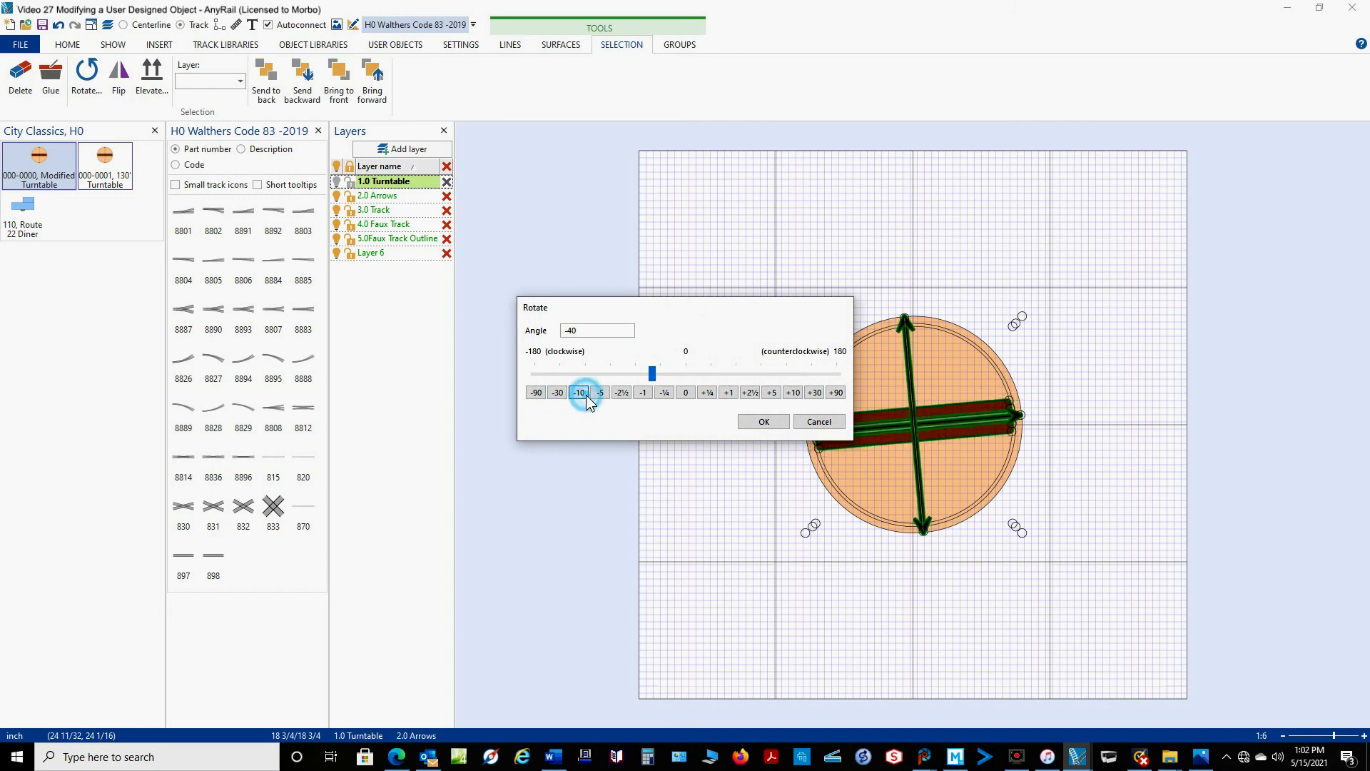
{"action": "left_click", "coordinate": [602, 395]}
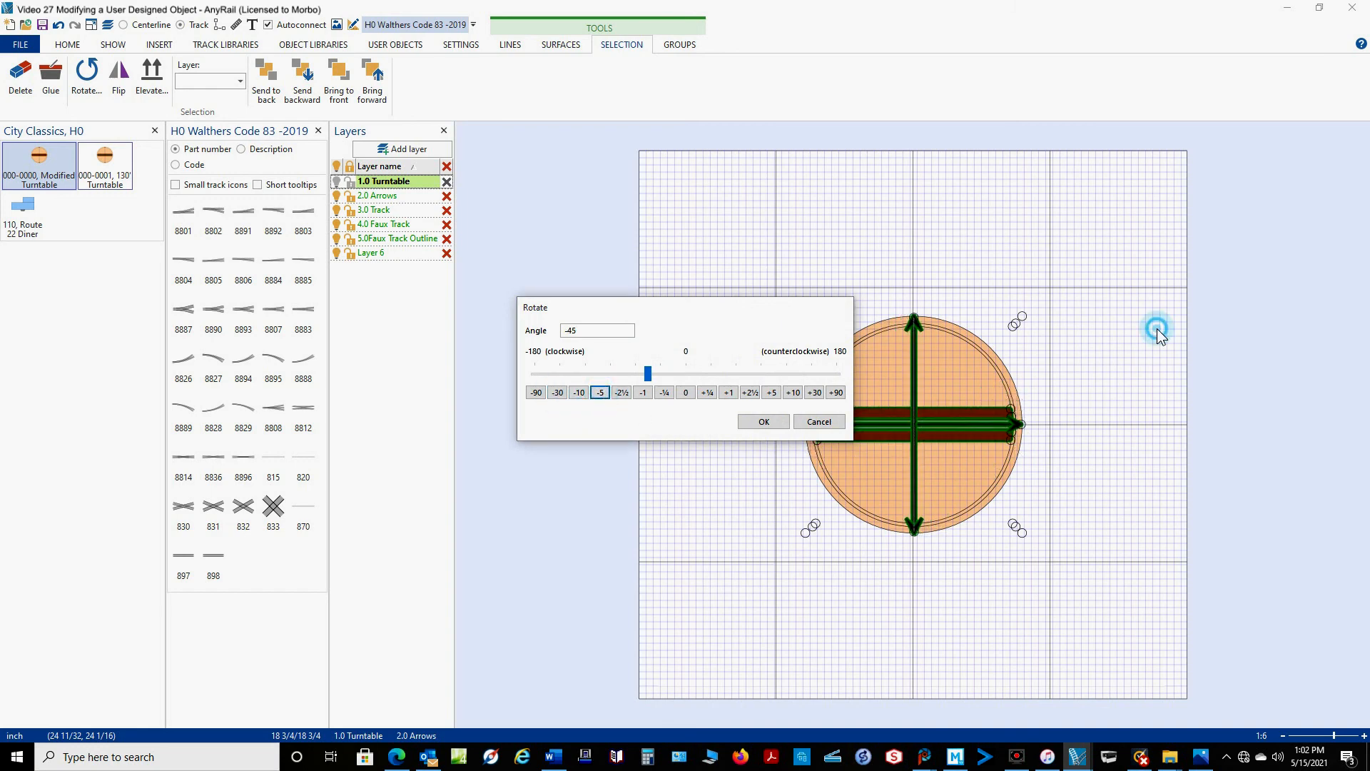
{"action": "left_click", "coordinate": [771, 420]}
Step: Start saving the whole turntable as an object with category Industry, scale H0 and name test
{"action": "left_click_drag", "start_coordinate": [726, 254], "coordinate": [1157, 613]}
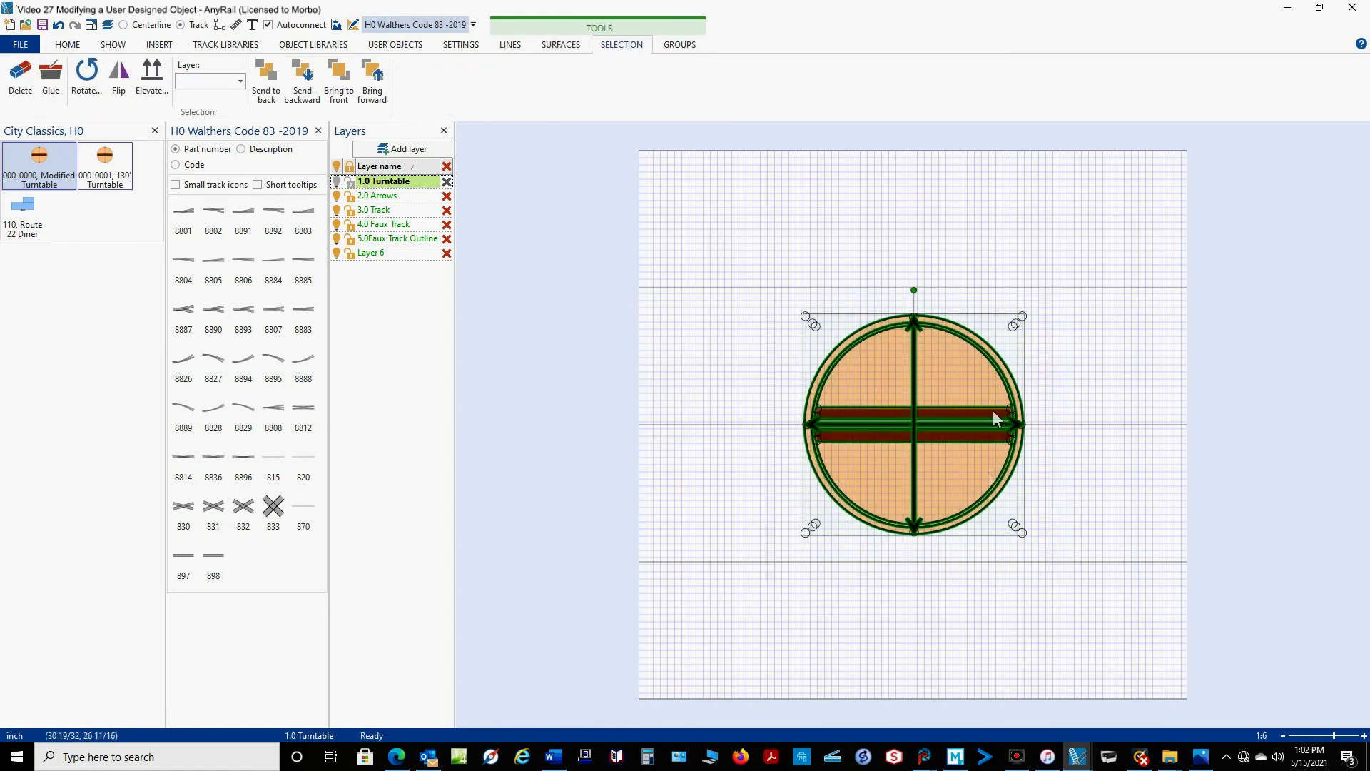
{"action": "right_click", "coordinate": [932, 530]}
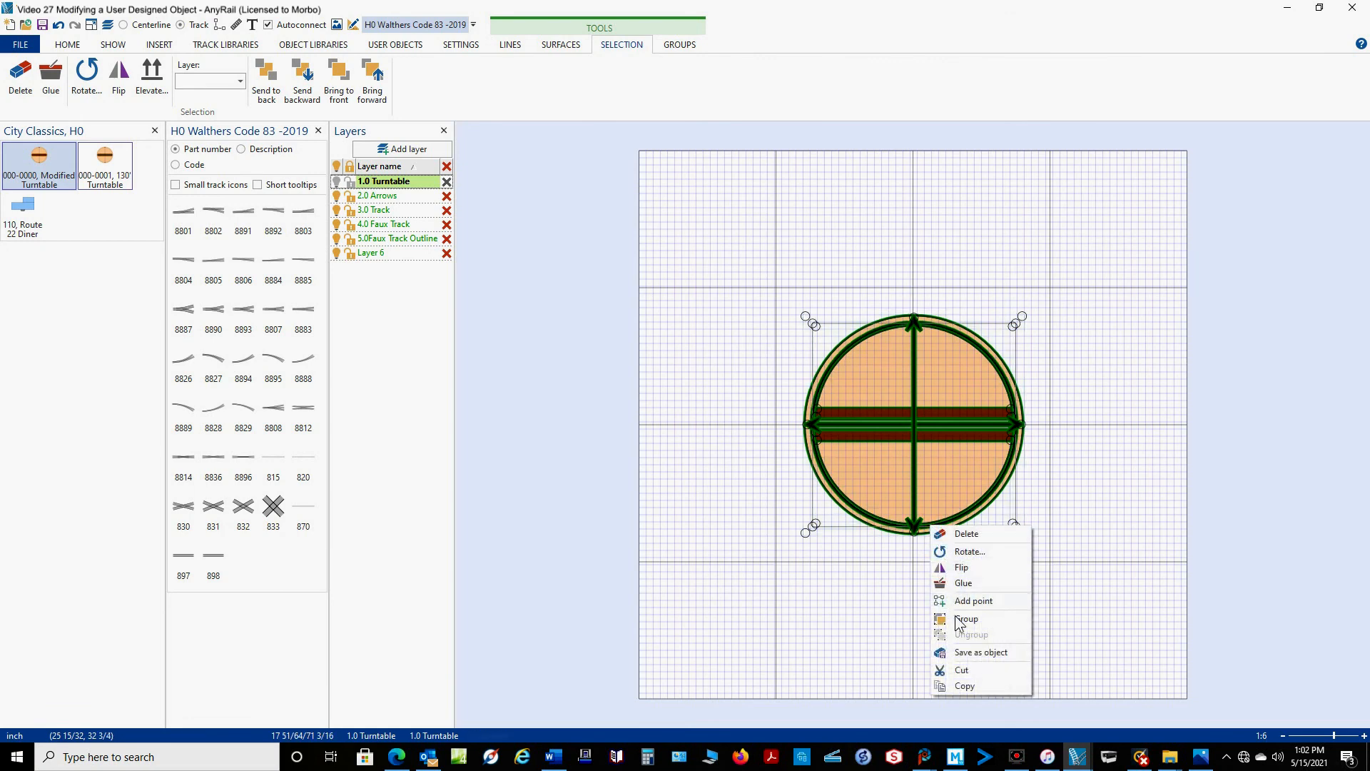
{"action": "left_click", "coordinate": [966, 656]}
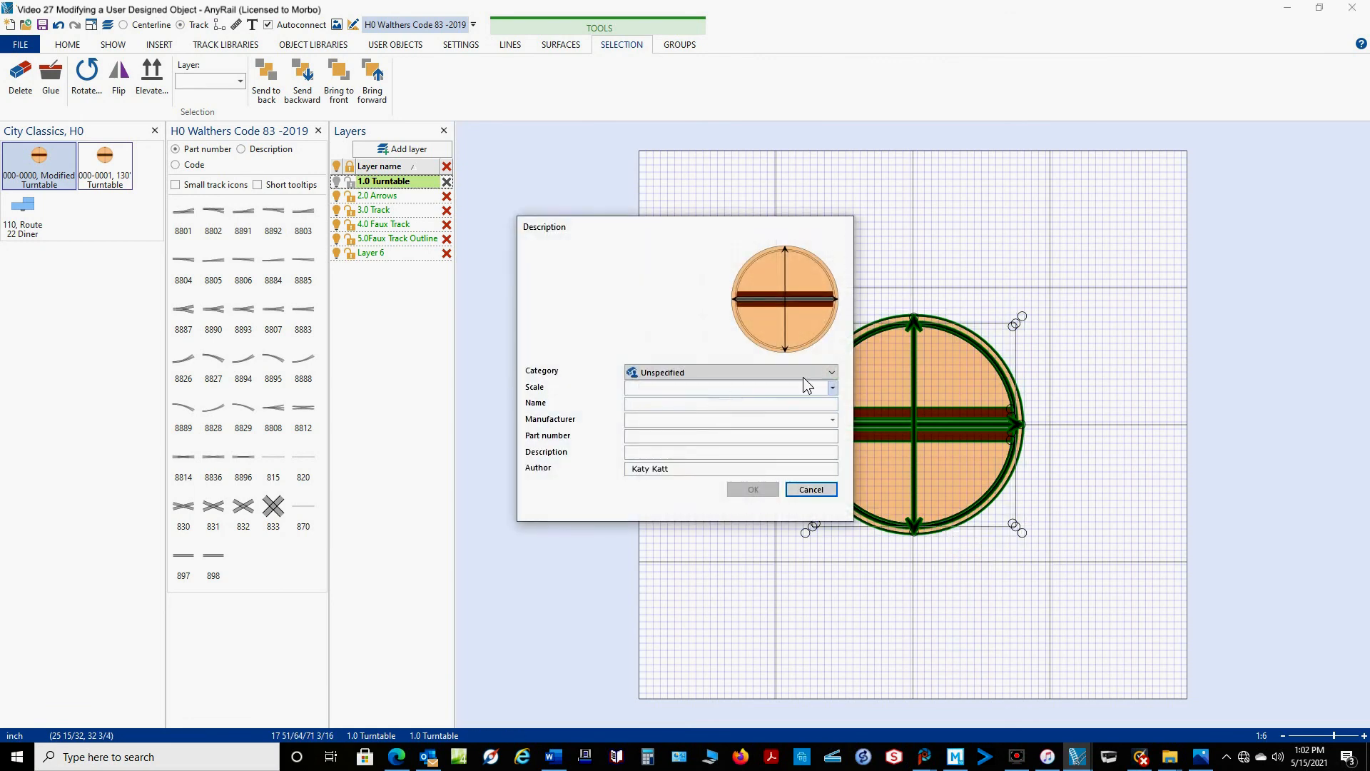
{"action": "left_click", "coordinate": [833, 379]}
{"action": "left_click", "coordinate": [661, 407]}
{"action": "left_click", "coordinate": [703, 388]}
{"action": "left_click", "coordinate": [649, 418]}
{"action": "left_click", "coordinate": [655, 403]}
{"action": "type", "text": "test"}
Step: Set the manufacturer to City Classics, the part number to 0000 and the description to Test 1, and save the object
{"action": "left_click", "coordinate": [832, 420]}
{"action": "left_click", "coordinate": [636, 693]}
{"action": "left_click", "coordinate": [641, 437]}
{"action": "type", "text": "0000"}
{"action": "left_click", "coordinate": [660, 454]}
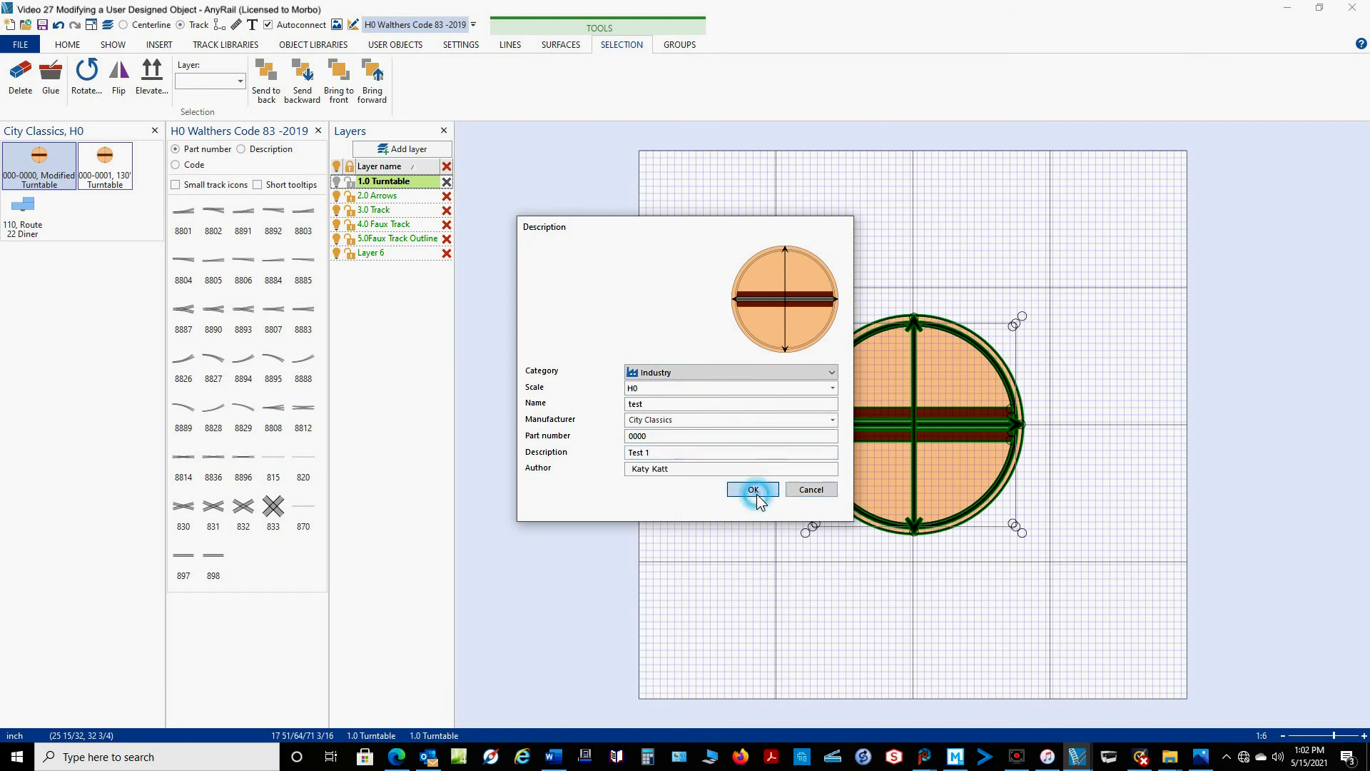
{"action": "left_click", "coordinate": [755, 493]}
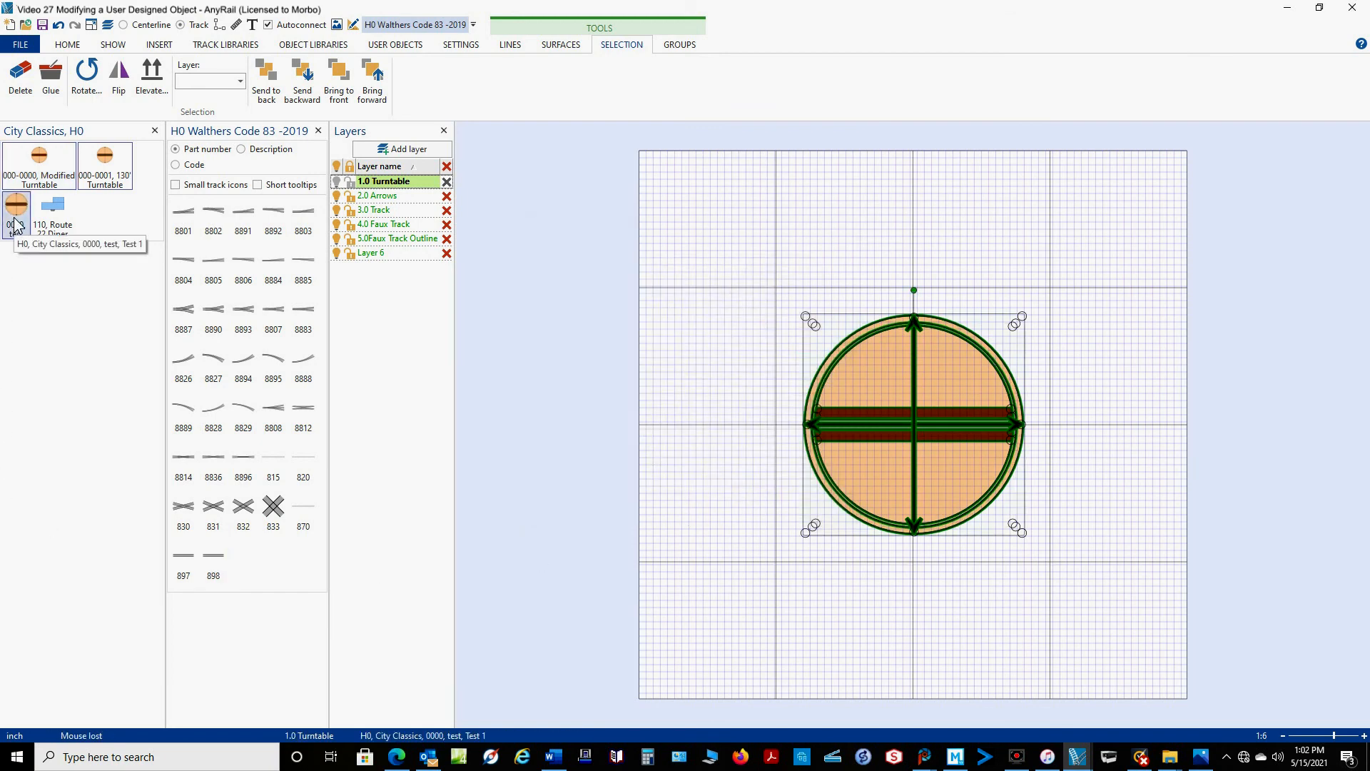
Step: Place the 0000 test object above and left of the original drawing, at about x 2 15/32, y 2 1/2, and delete it
{"action": "left_click_drag", "start_coordinate": [16, 227], "coordinate": [719, 343]}
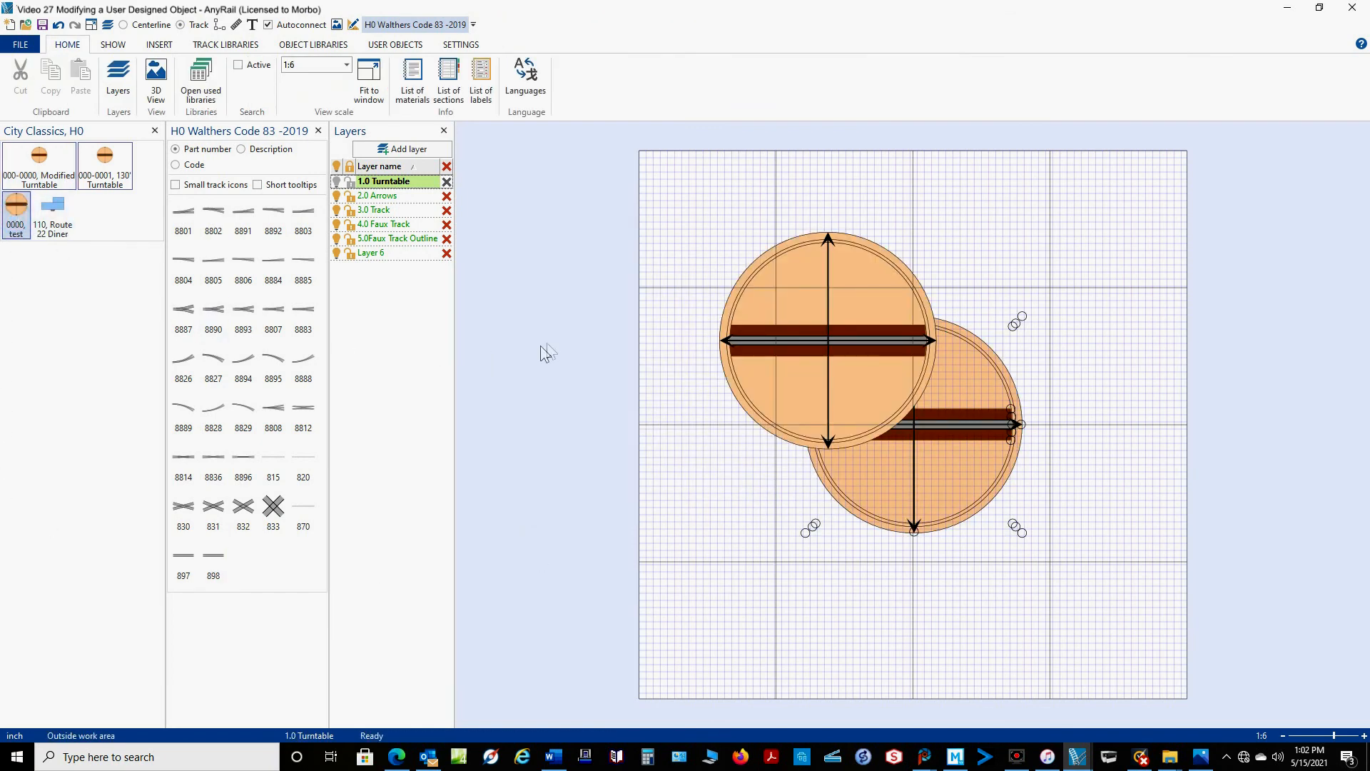
{"action": "left_click", "coordinate": [738, 339]}
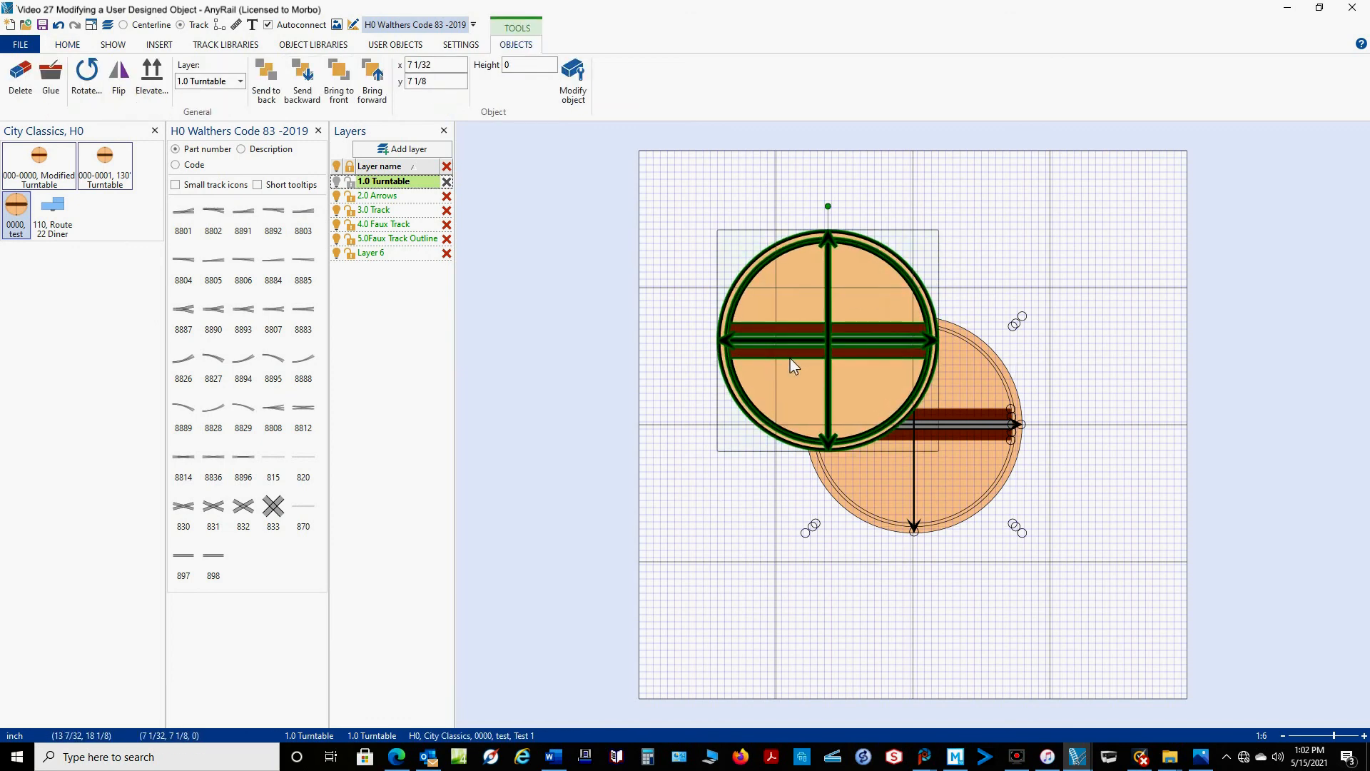
{"action": "left_click_drag", "start_coordinate": [789, 357], "coordinate": [736, 301]}
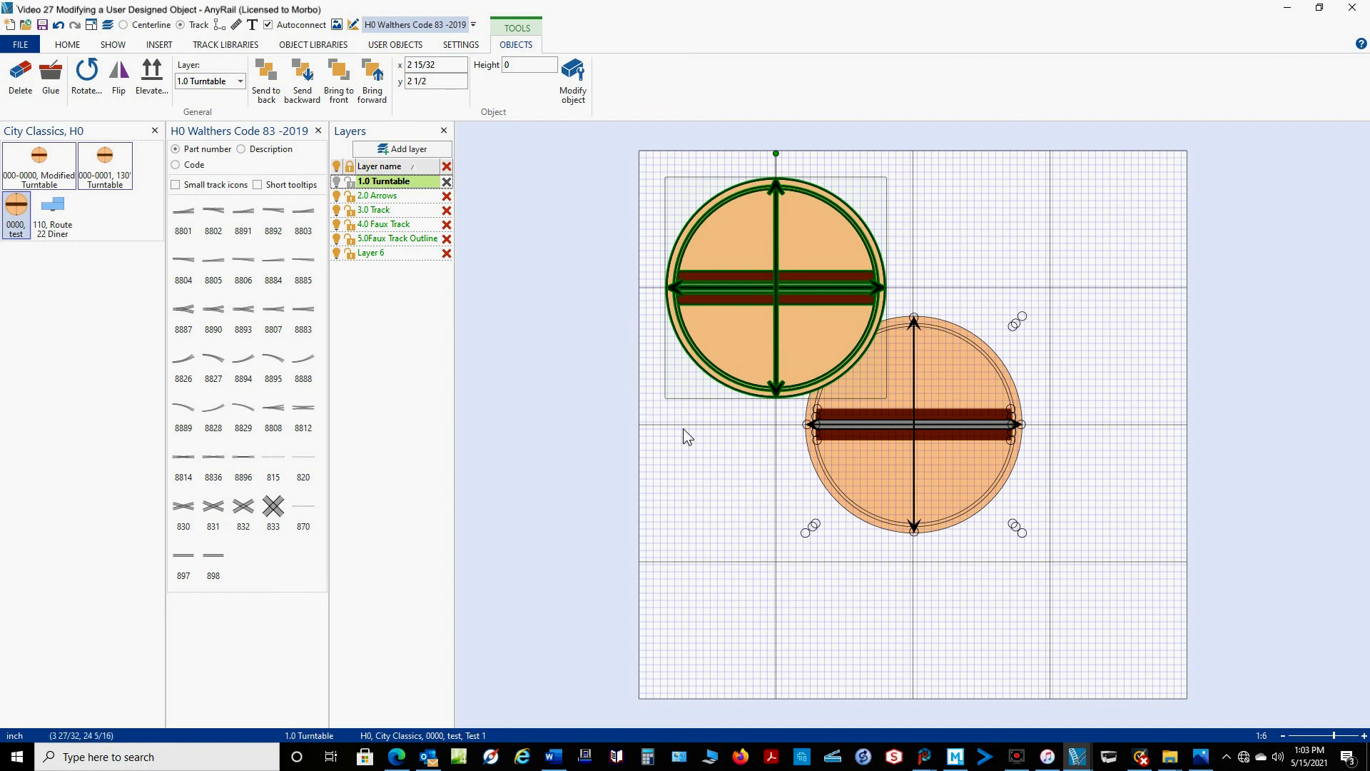
{"action": "key", "text": "Delete"}
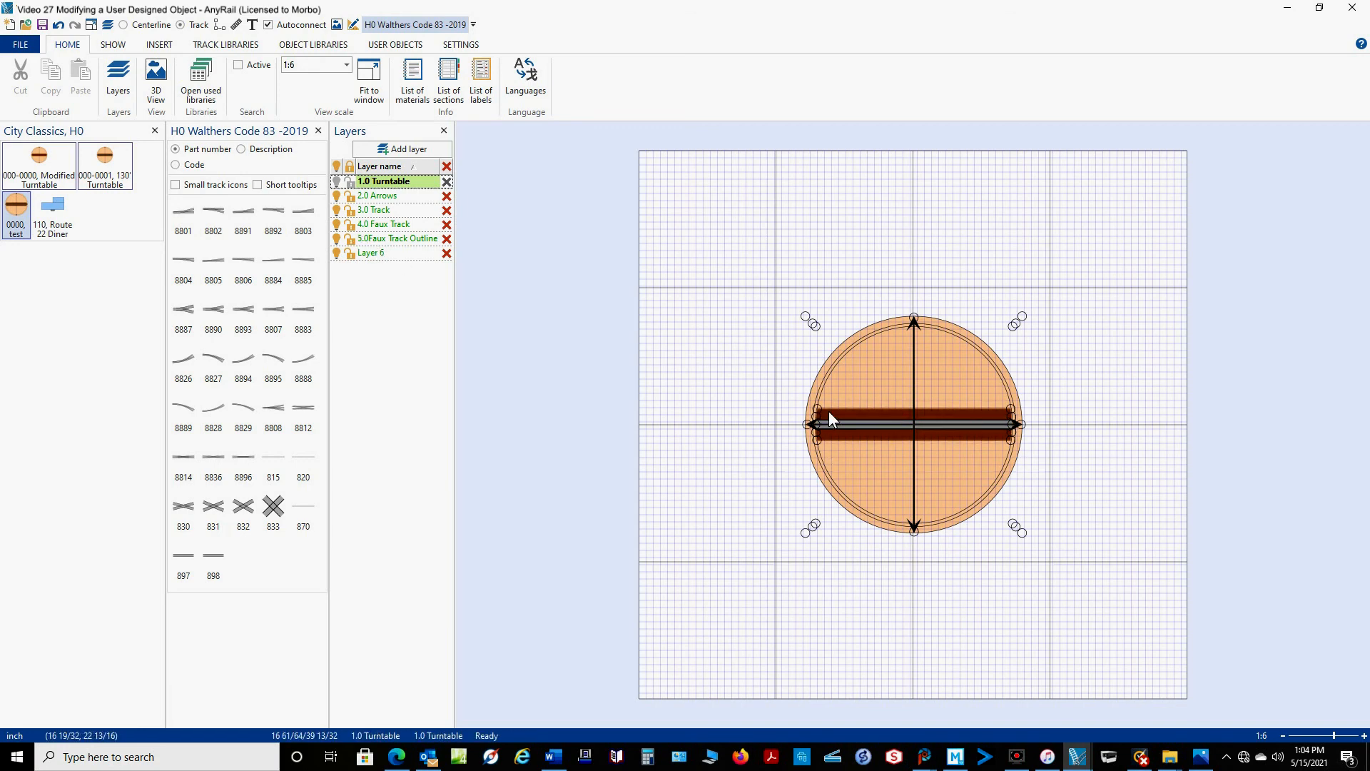
Step: Make 2.0 Arrows the active layer and hide the 1.0 Turntable, 4.0 Faux Track and 5.0 Faux Track Outline layers
{"action": "left_click", "coordinate": [381, 195]}
{"action": "left_click", "coordinate": [337, 181]}
{"action": "left_click", "coordinate": [337, 224]}
{"action": "left_click", "coordinate": [337, 239]}
Step: Change the line color of both the horizontal and vertical arrows to red
{"action": "left_click_drag", "start_coordinate": [777, 293], "coordinate": [1135, 584]}
{"action": "left_click", "coordinate": [542, 64]}
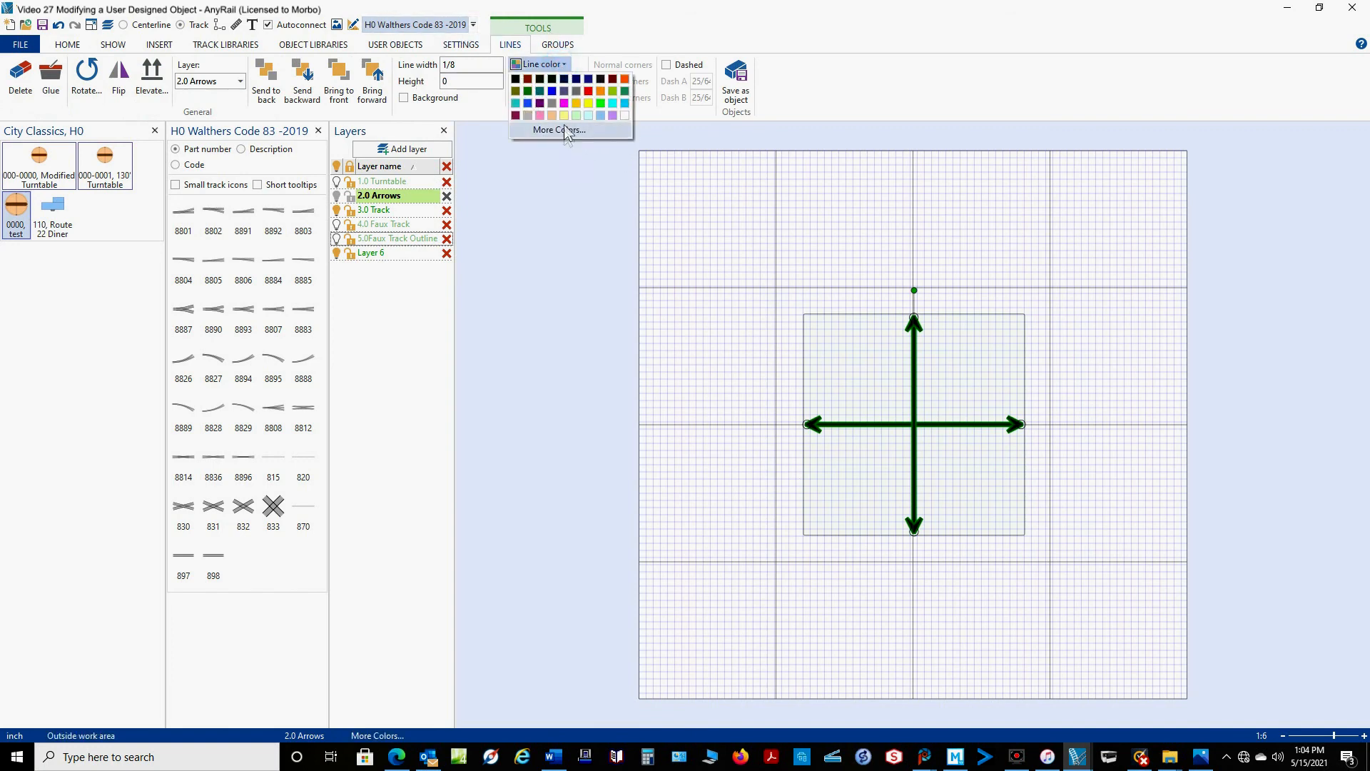
{"action": "left_click", "coordinate": [586, 92]}
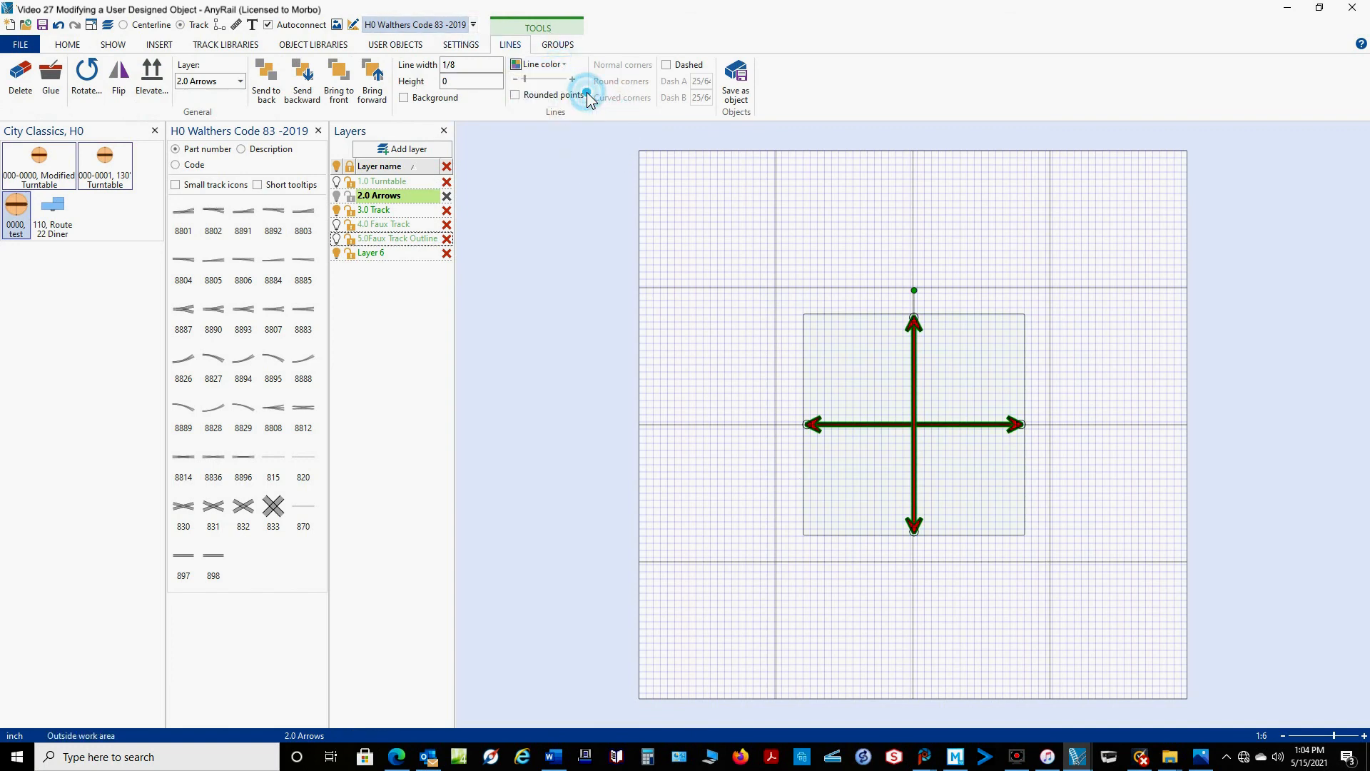
{"action": "left_click", "coordinate": [714, 244]}
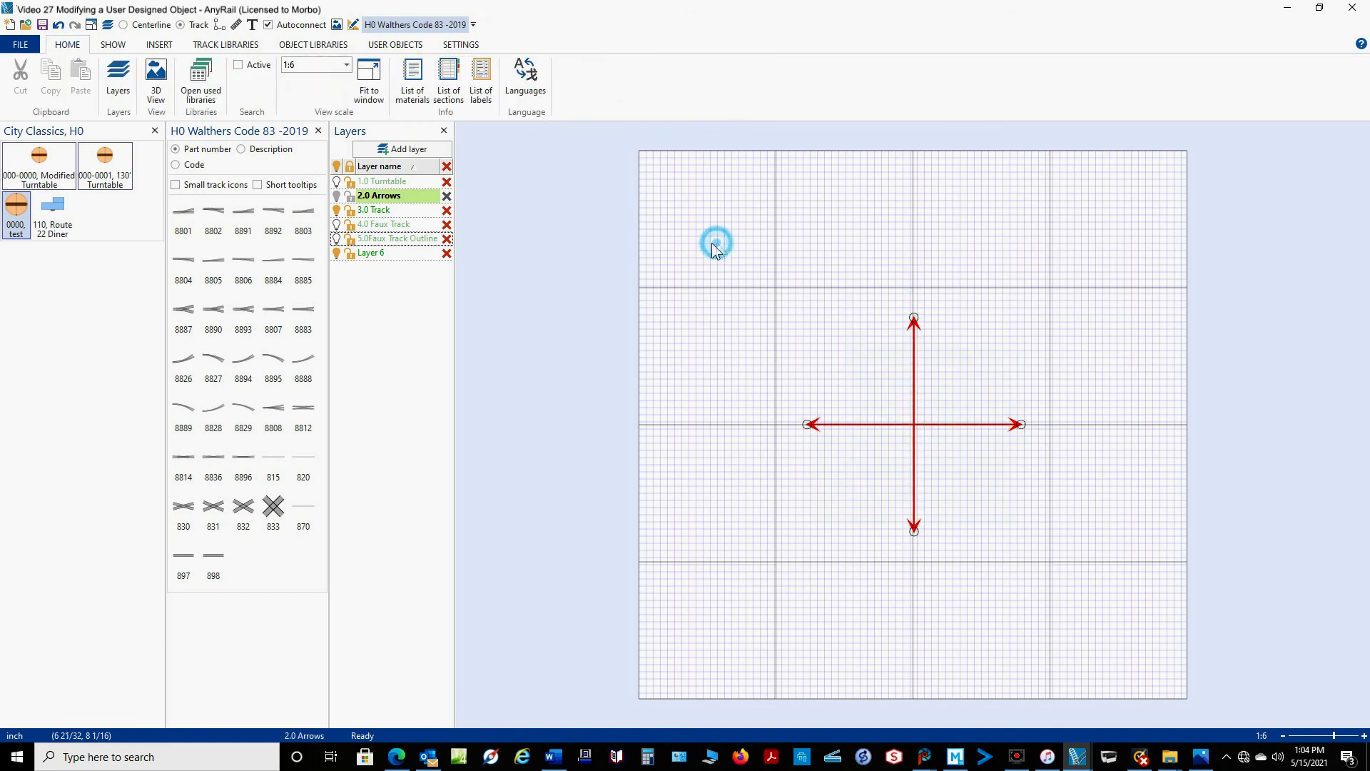
Step: Show the 5.0 Faux Track Outline, 4.0 Faux Track and 1.0 Turntable layers again
{"action": "left_click", "coordinate": [337, 238]}
{"action": "left_click", "coordinate": [337, 224]}
{"action": "left_click", "coordinate": [337, 182]}
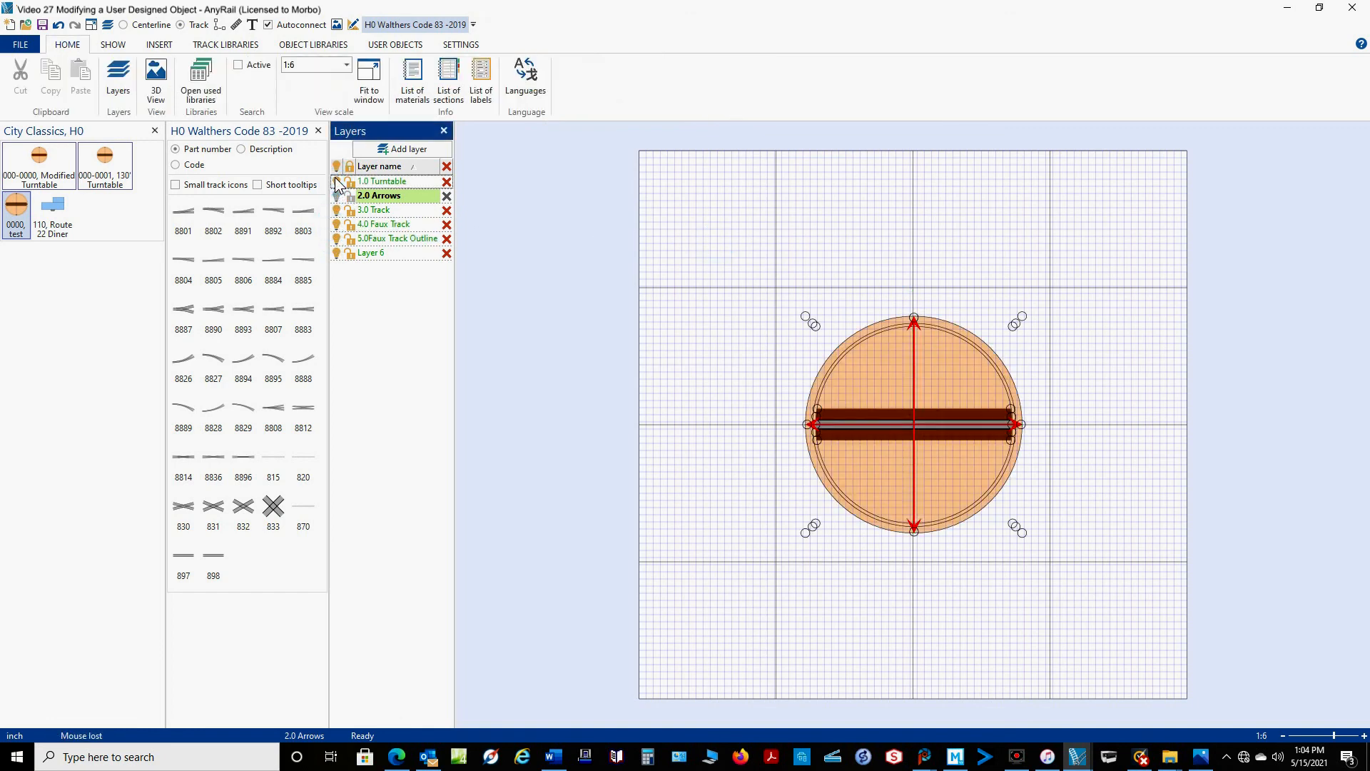